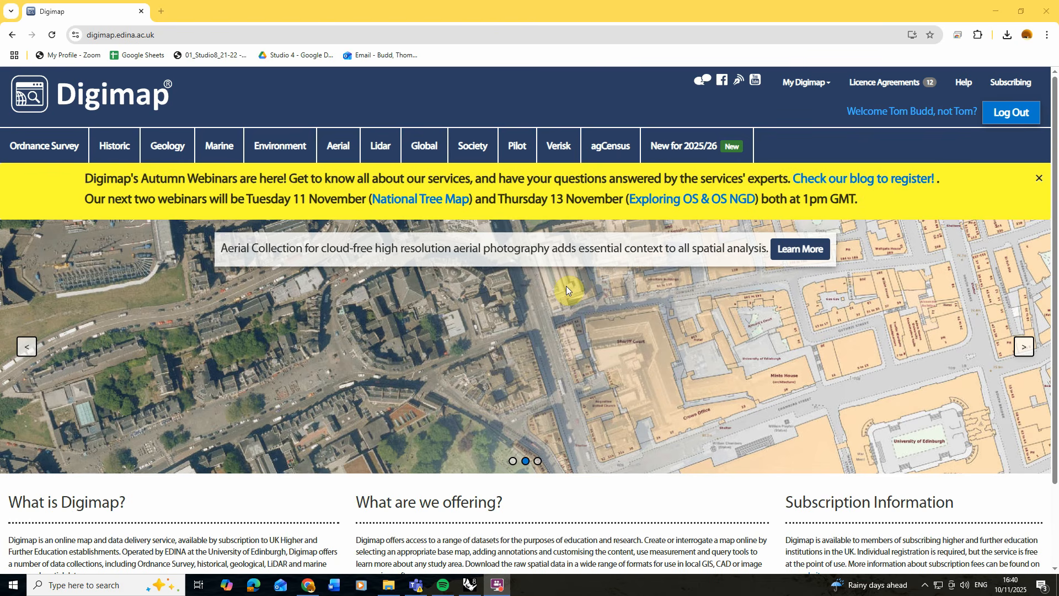
Step: Open the OS Digimap map viewer from the Ordnance Survey collection
{"action": "left_click", "coordinate": [41, 147]}
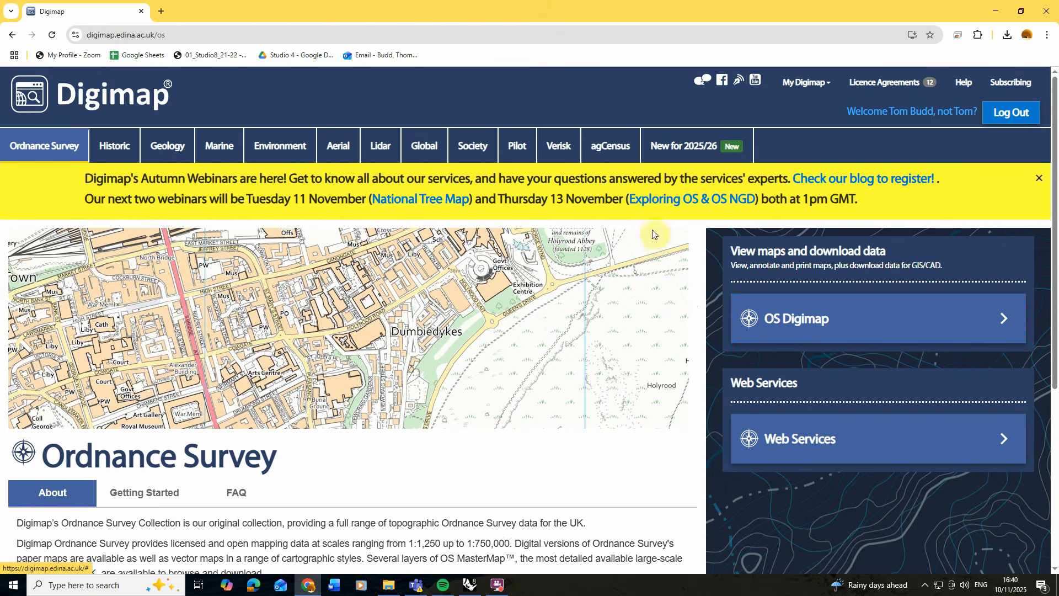
{"action": "left_click", "coordinate": [783, 328]}
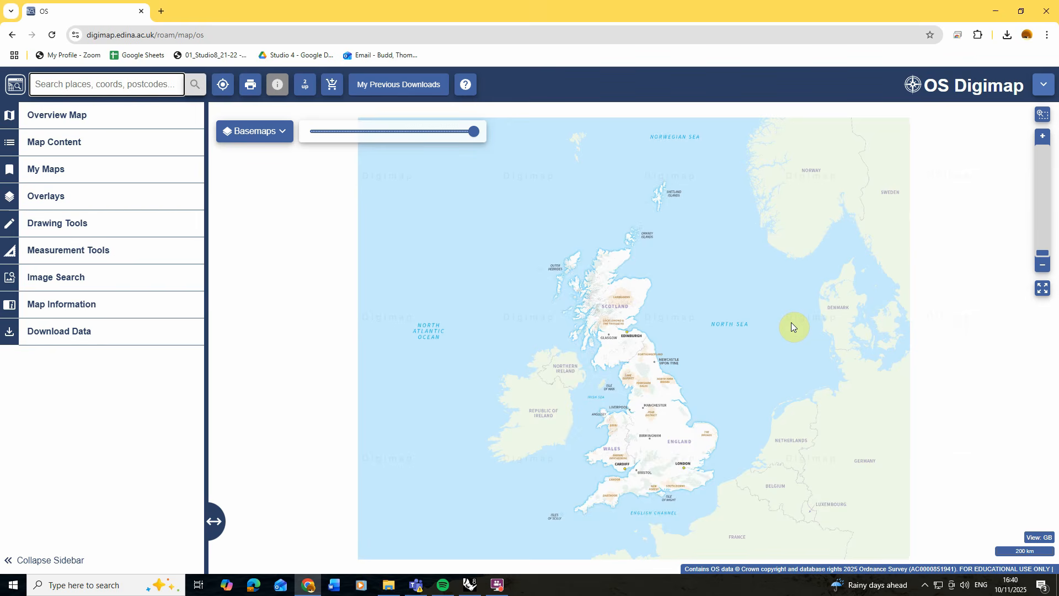
Step: Draw a rectangular download area of about 0.38 km² over Fitzrovia in central London, around Goodge Street
{"action": "scroll", "coordinate": [684, 471], "scroll_direction": "up", "scroll_amount": 3}
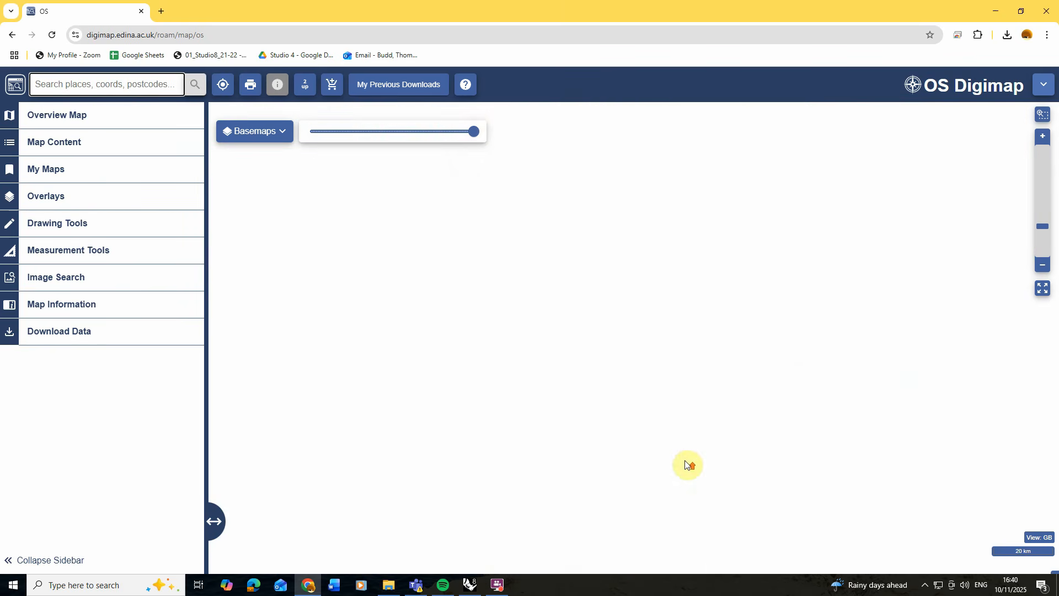
{"action": "scroll", "coordinate": [662, 438], "scroll_direction": "up", "scroll_amount": 2}
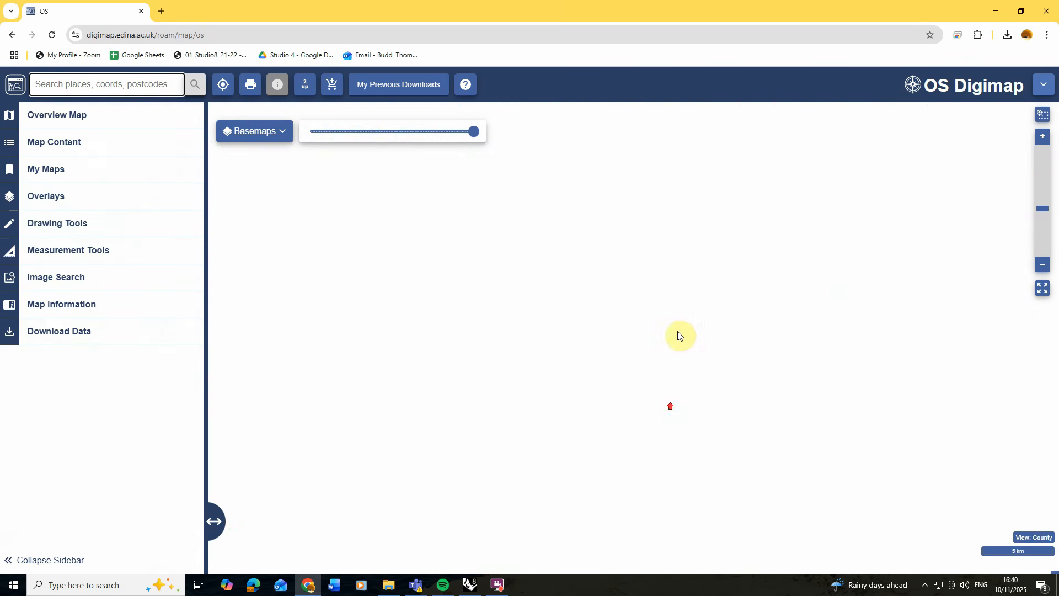
{"action": "scroll", "coordinate": [636, 425], "scroll_direction": "up", "scroll_amount": 3}
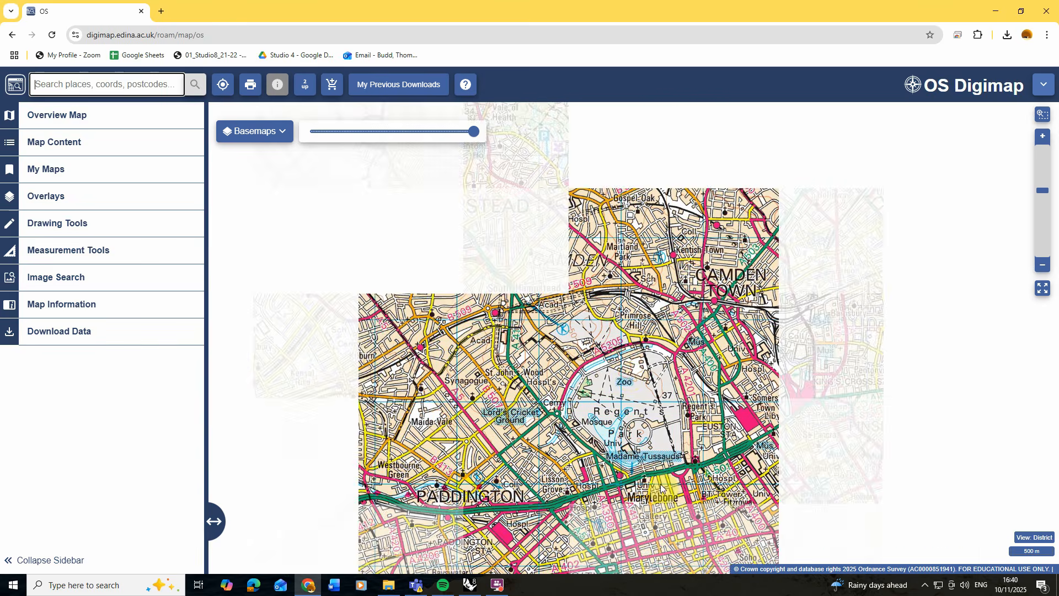
{"action": "left_click_drag", "start_coordinate": [616, 472], "coordinate": [562, 308]}
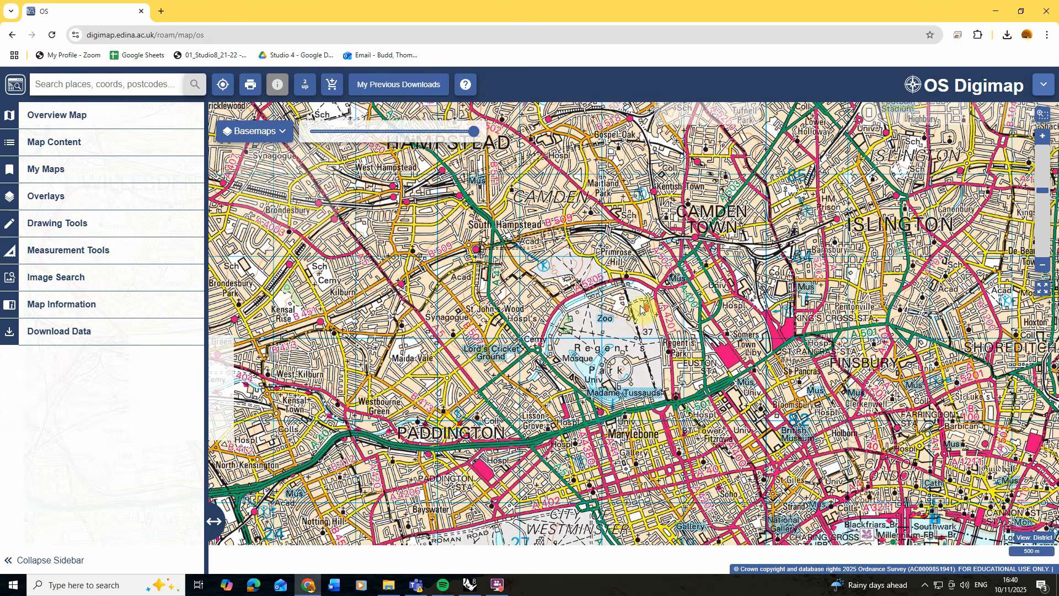
{"action": "scroll", "coordinate": [643, 304], "scroll_direction": "up", "scroll_amount": 1}
{"action": "scroll", "coordinate": [571, 303], "scroll_direction": "up", "scroll_amount": 1}
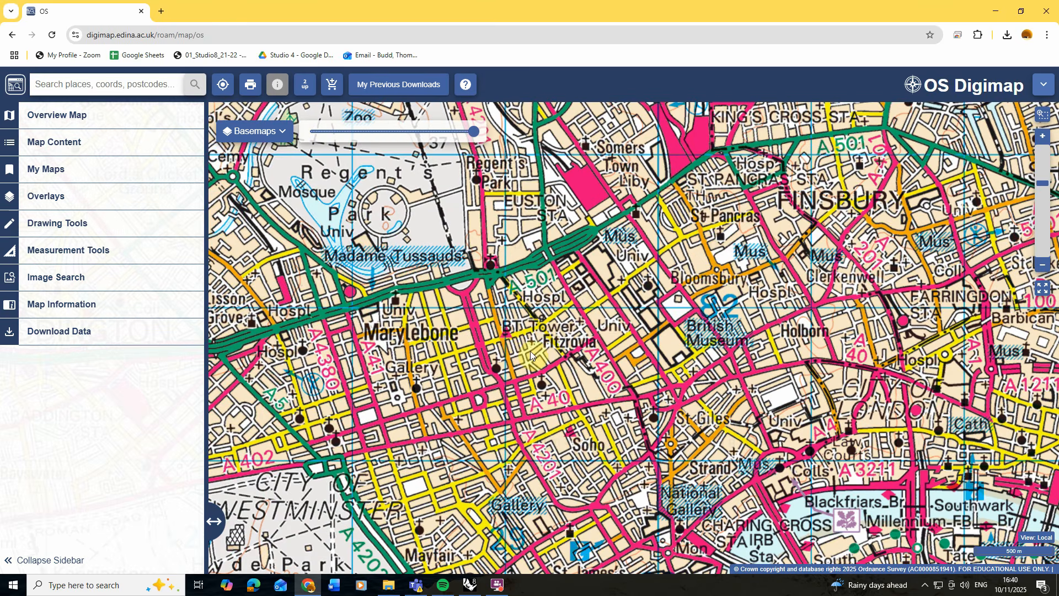
{"action": "scroll", "coordinate": [476, 382], "scroll_direction": "up", "scroll_amount": 1}
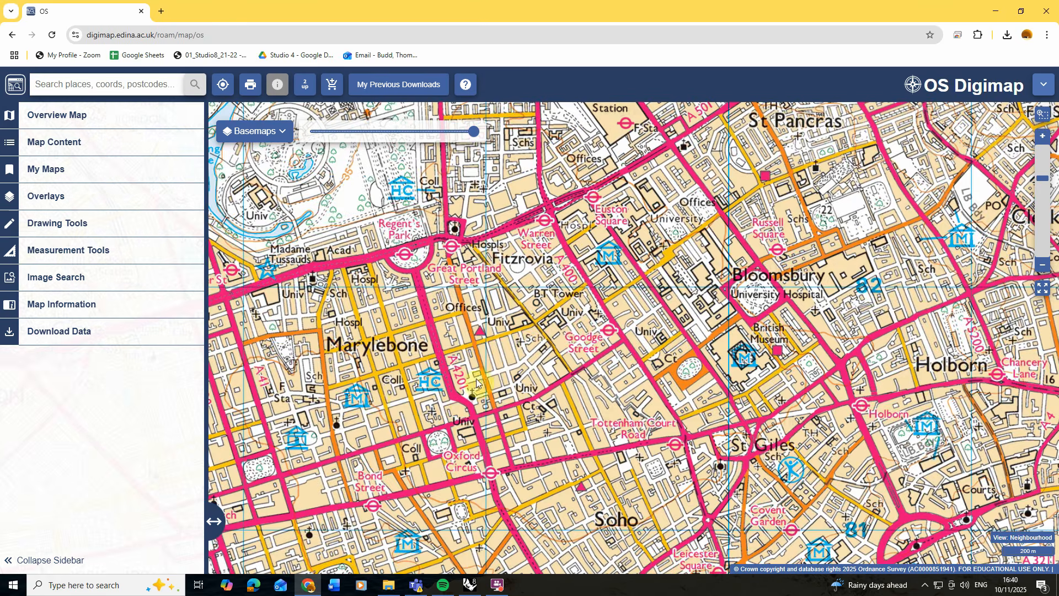
{"action": "left_click", "coordinate": [79, 334]}
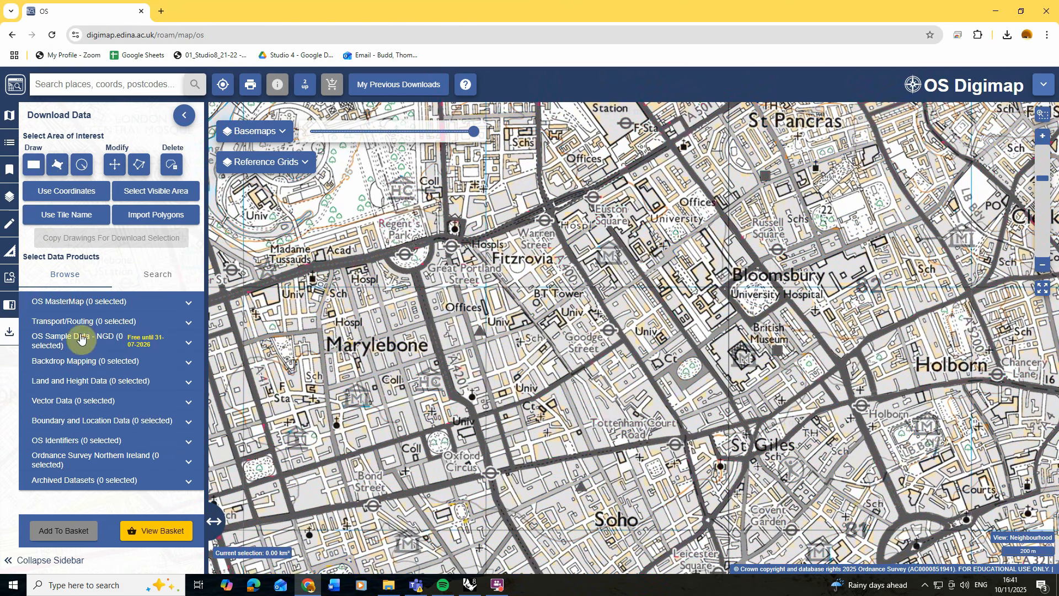
{"action": "left_click", "coordinate": [34, 166]}
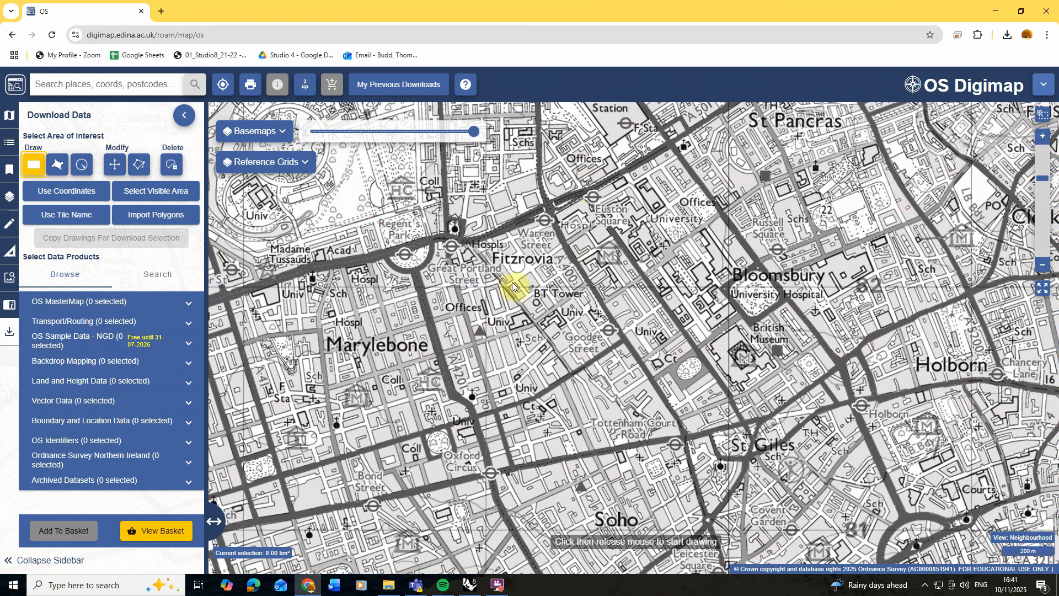
{"action": "left_click", "coordinate": [466, 293]}
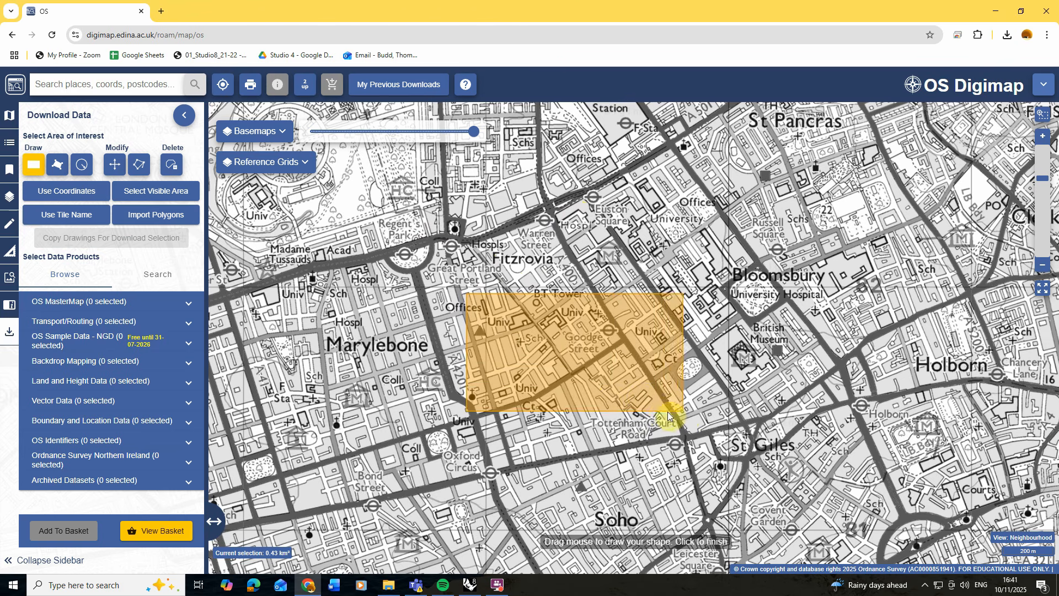
{"action": "left_click", "coordinate": [660, 411]}
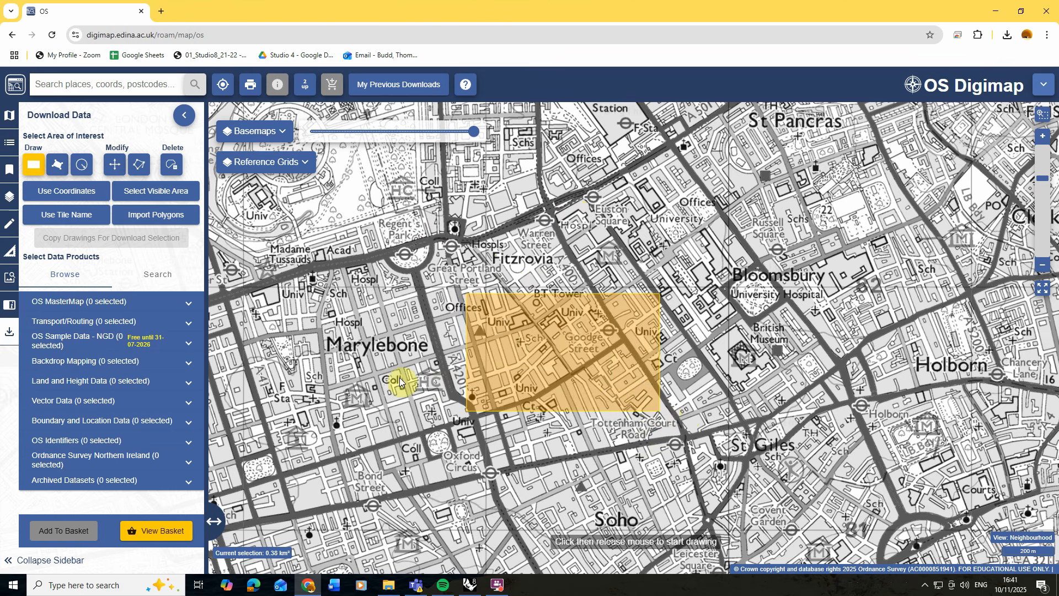
Step: Add the OS MasterMap Topography and Building Height Attribute products and the OS Terrain 5 Contours to the basket
{"action": "left_click", "coordinate": [100, 303]}
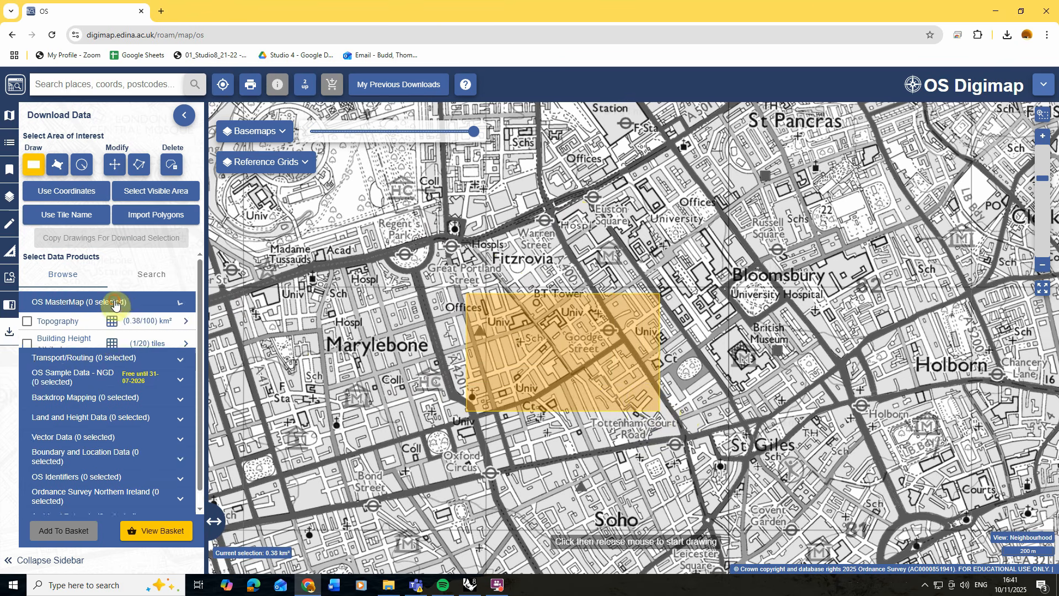
{"action": "left_click", "coordinate": [27, 326]}
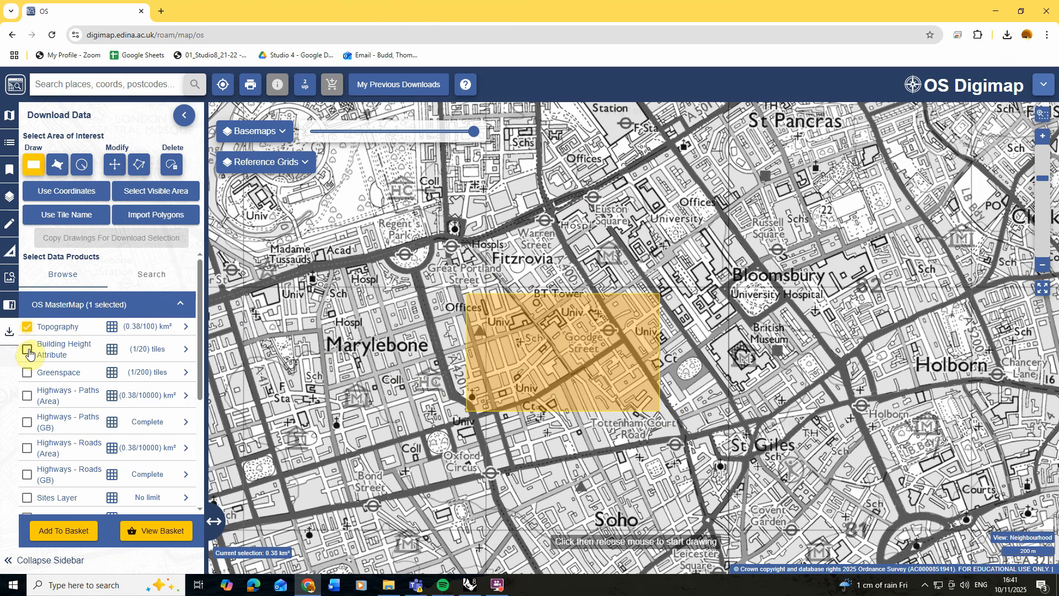
{"action": "left_click", "coordinate": [27, 350]}
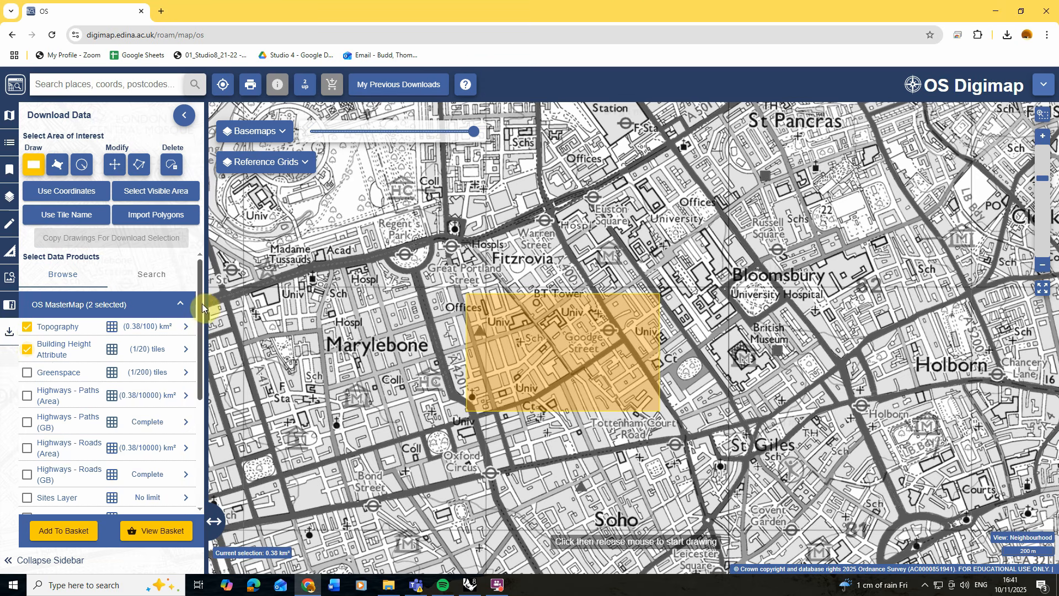
{"action": "left_click", "coordinate": [181, 312]}
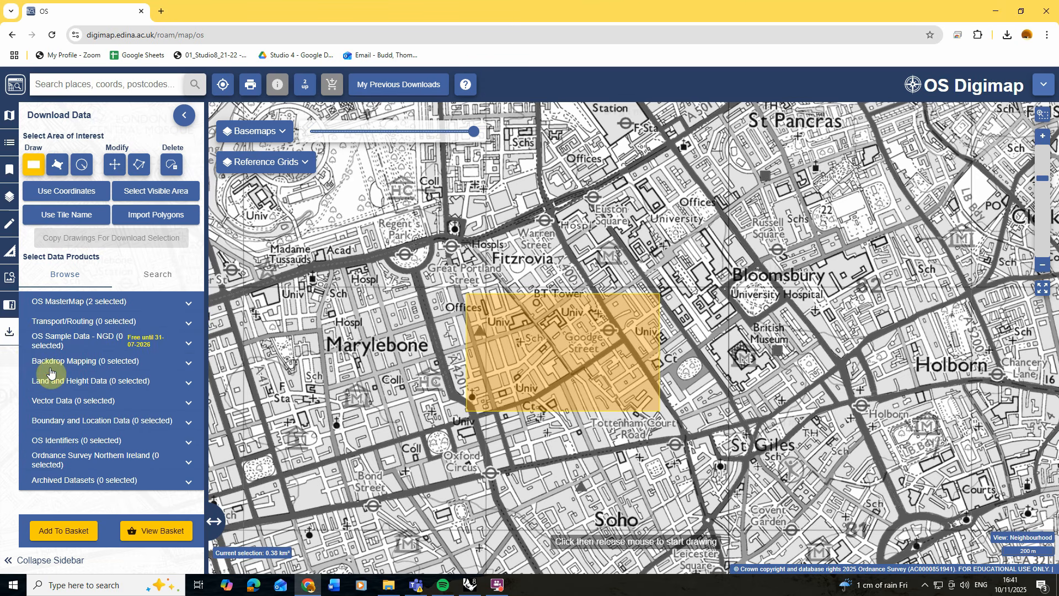
{"action": "left_click", "coordinate": [54, 385]}
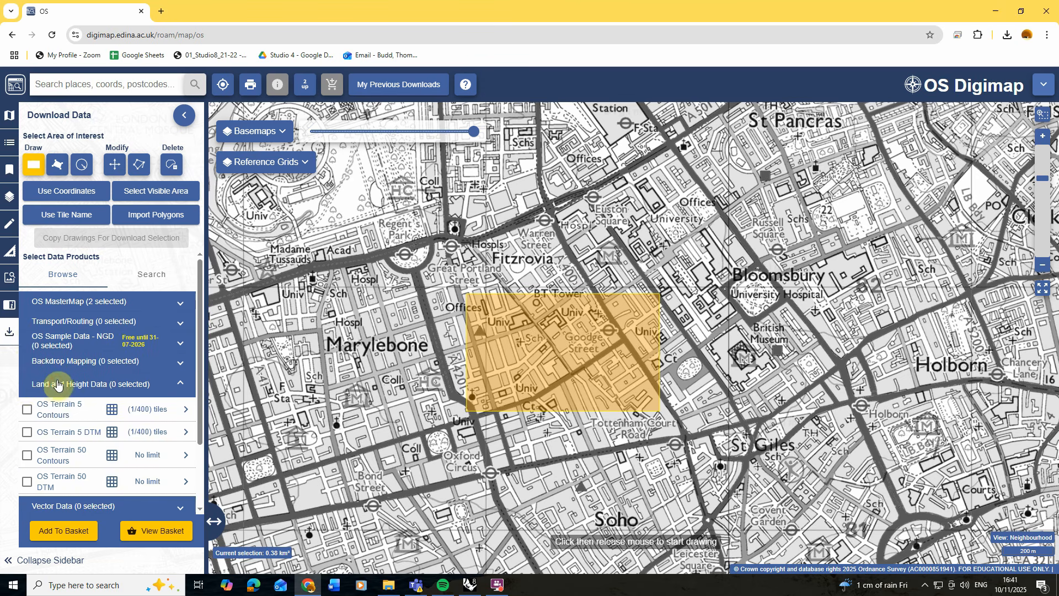
{"action": "left_click", "coordinate": [26, 410]}
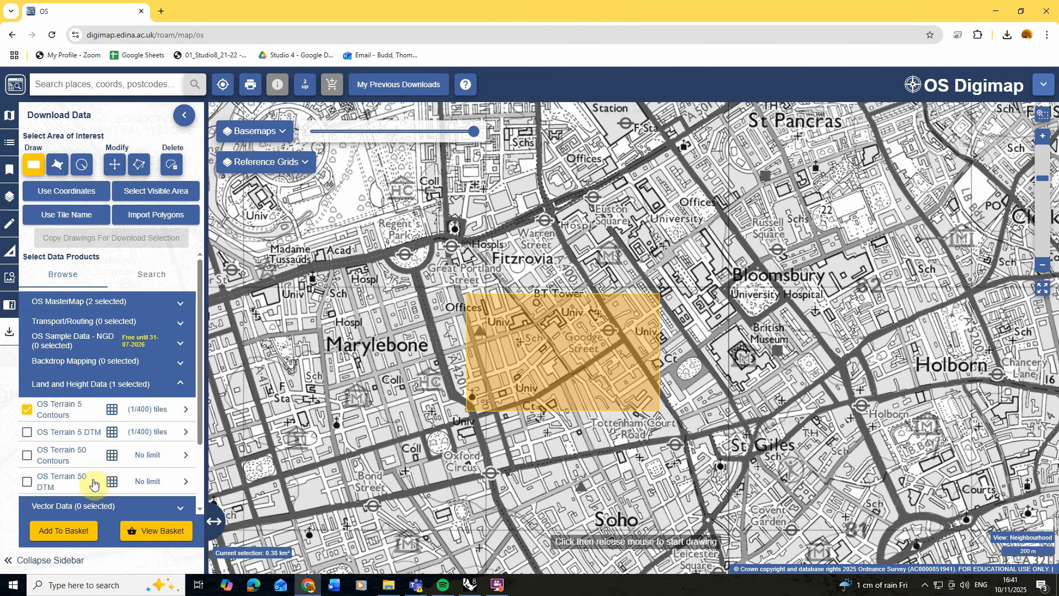
{"action": "left_click", "coordinate": [67, 531]}
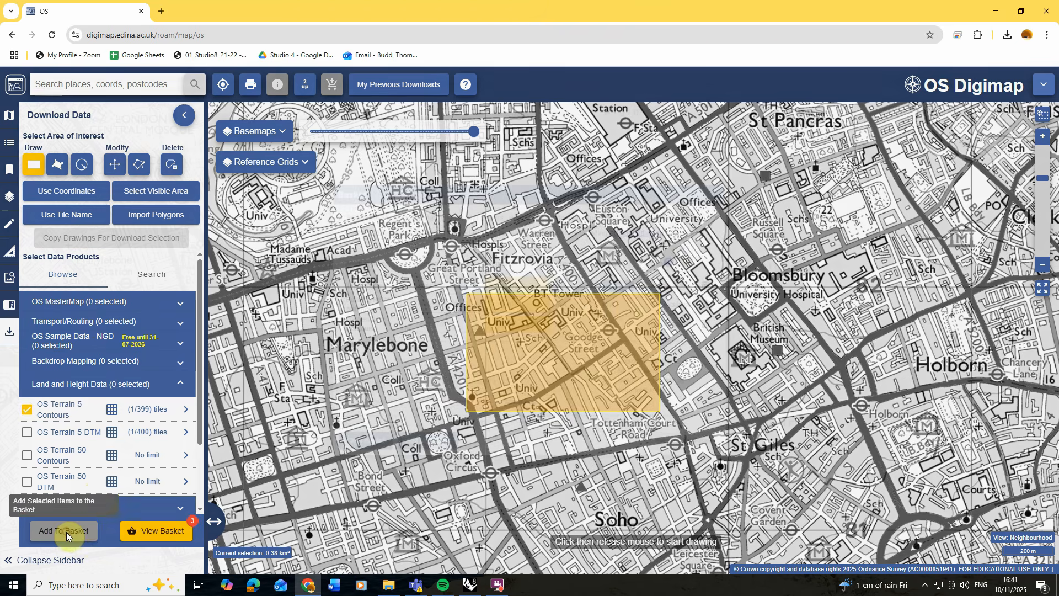
Step: Set all three basket products to DWG format, give Topography the Standard theme, and request the download
{"action": "left_click", "coordinate": [144, 530]}
{"action": "left_click", "coordinate": [525, 284]}
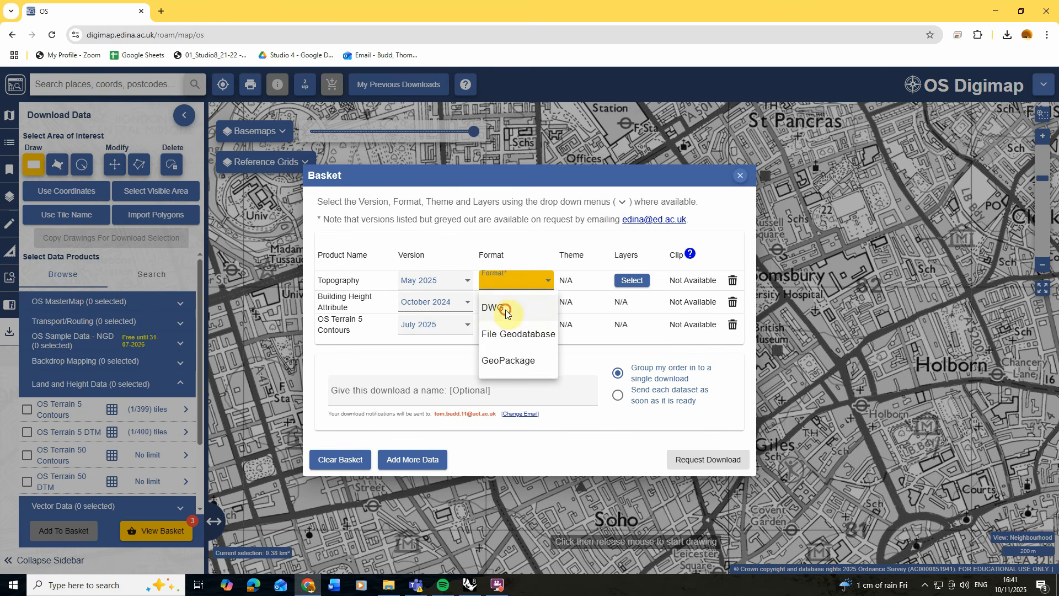
{"action": "left_click", "coordinate": [494, 360]}
{"action": "left_click", "coordinate": [512, 303]}
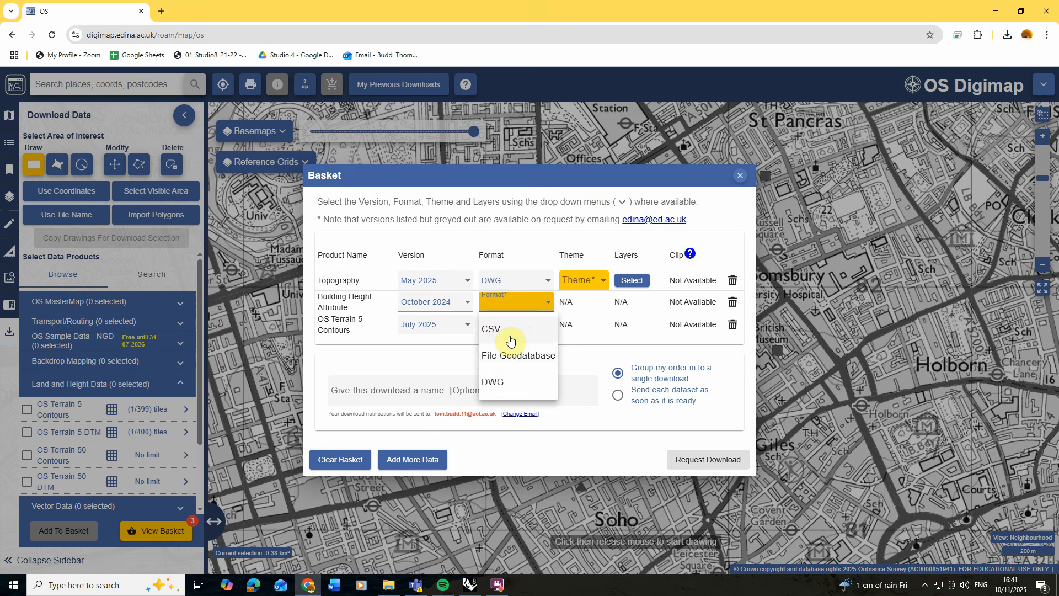
{"action": "left_click", "coordinate": [504, 381]}
{"action": "left_click", "coordinate": [513, 325]}
{"action": "left_click", "coordinate": [498, 401]}
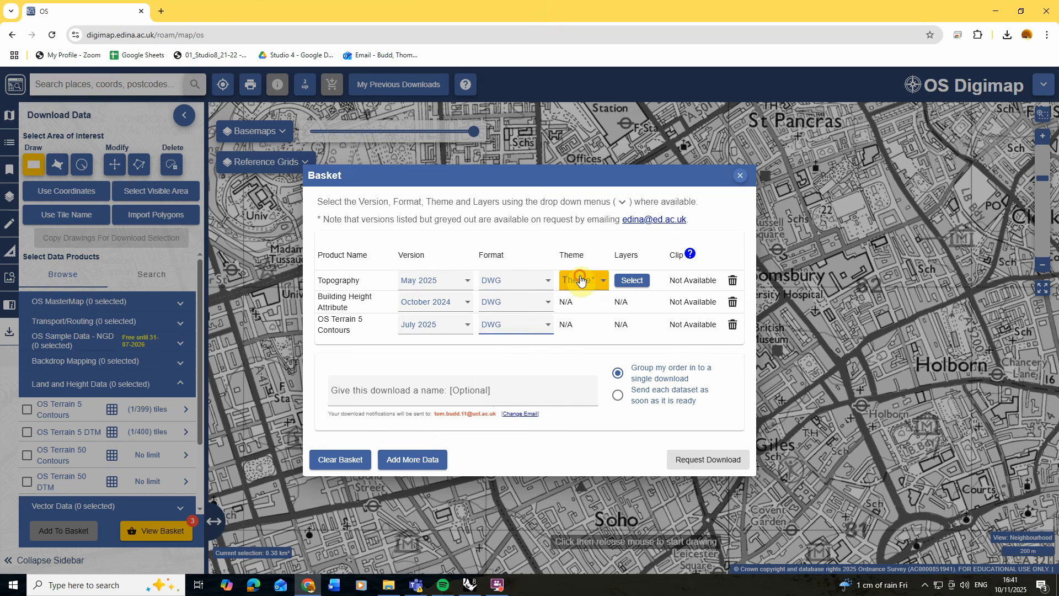
{"action": "left_click", "coordinate": [579, 279]}
{"action": "left_click", "coordinate": [581, 305]}
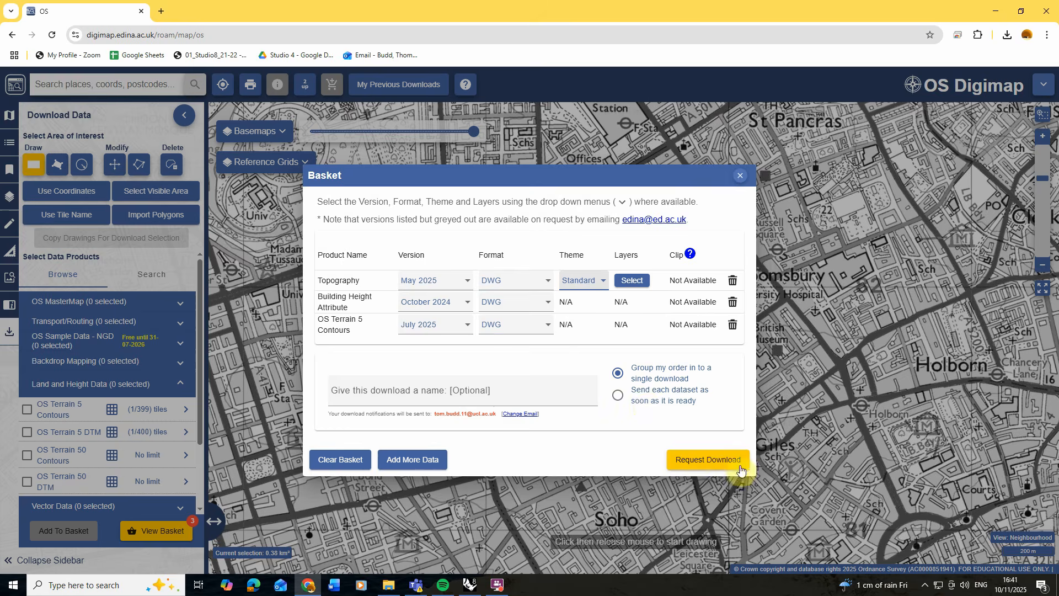
{"action": "left_click", "coordinate": [716, 457]}
{"action": "left_click", "coordinate": [536, 388]}
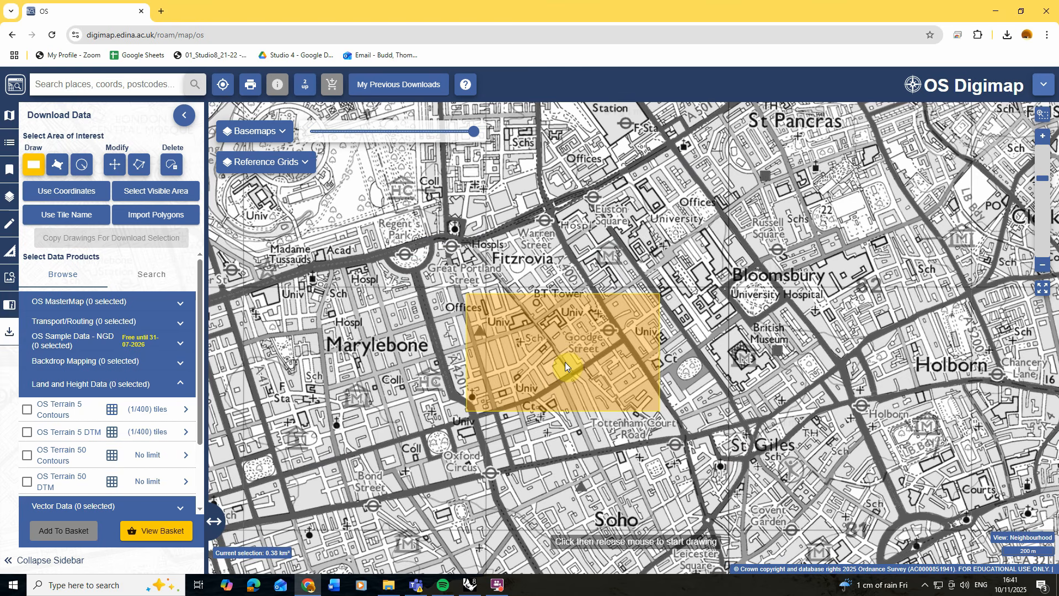
Step: Switch to File Explorer and view the downloaded building heights, topography and terrain folders in a maximized window
{"action": "left_click", "coordinate": [389, 584]}
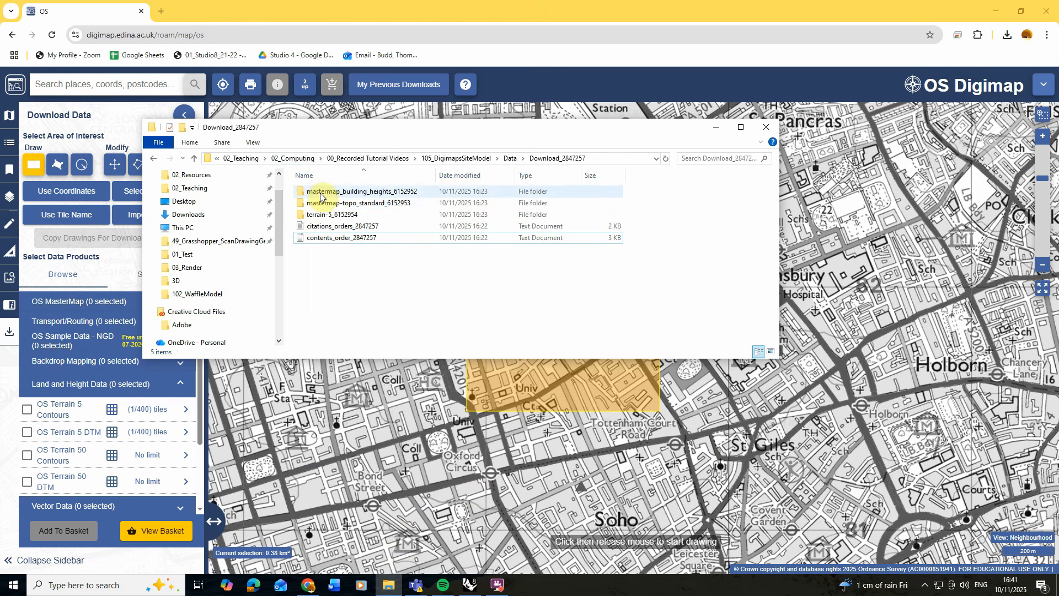
{"action": "left_click", "coordinate": [740, 127]}
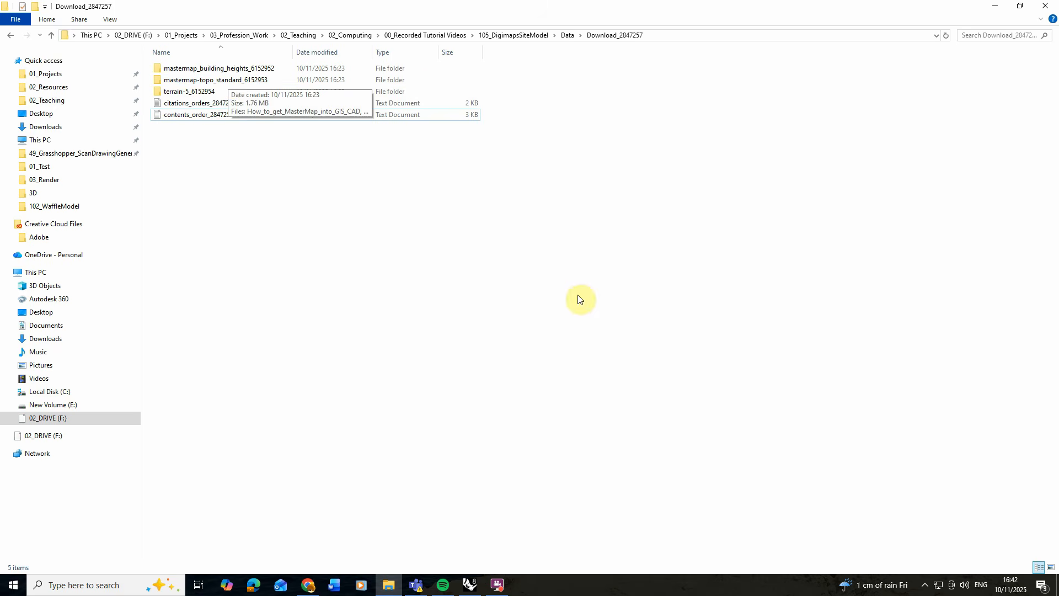
Step: Switch to Rhino and import the DWG from the mastermap-topo_standard folder, with model units in Meters and layout units in Millimeters
{"action": "left_click", "coordinate": [470, 585]}
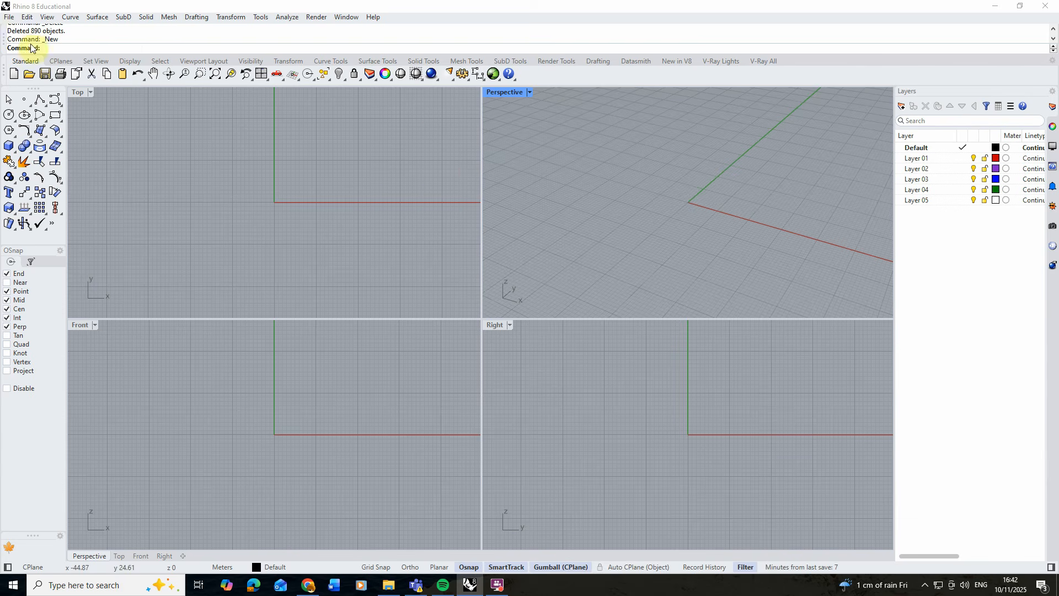
{"action": "left_click", "coordinate": [11, 19]}
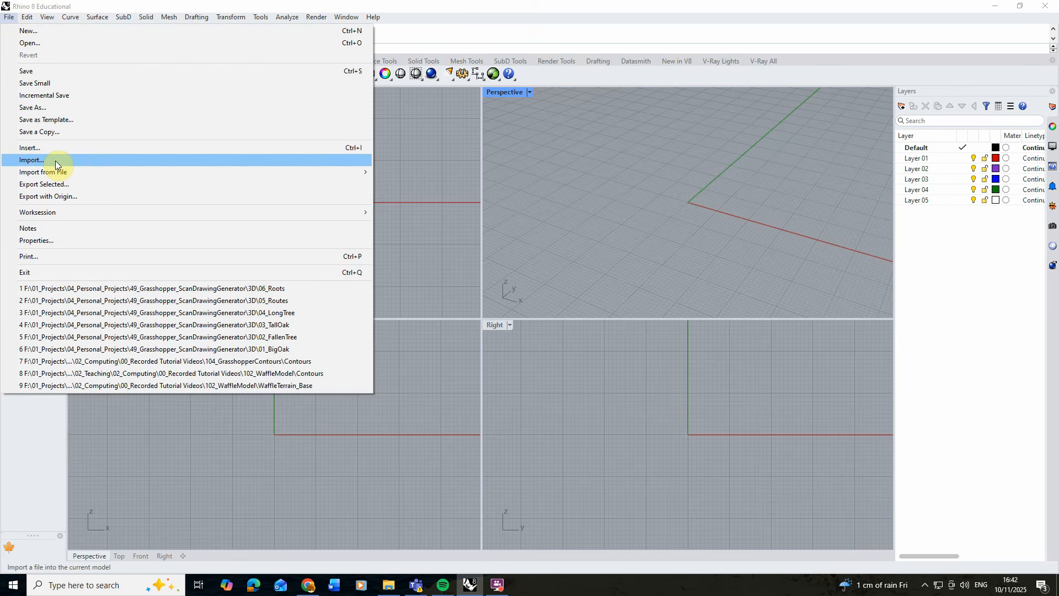
{"action": "left_click", "coordinate": [55, 161]}
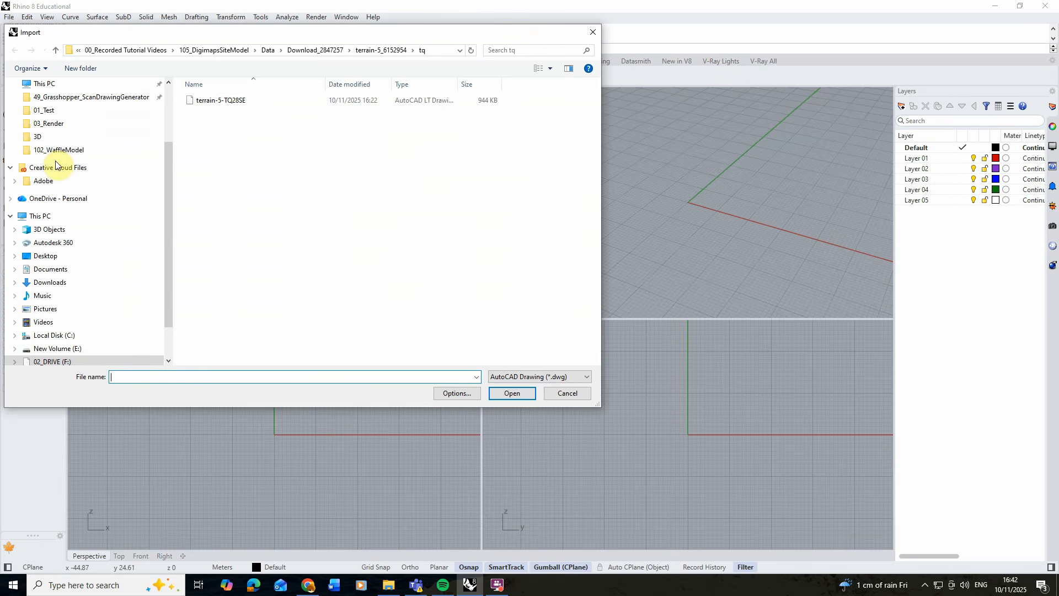
{"action": "left_click", "coordinate": [314, 50]}
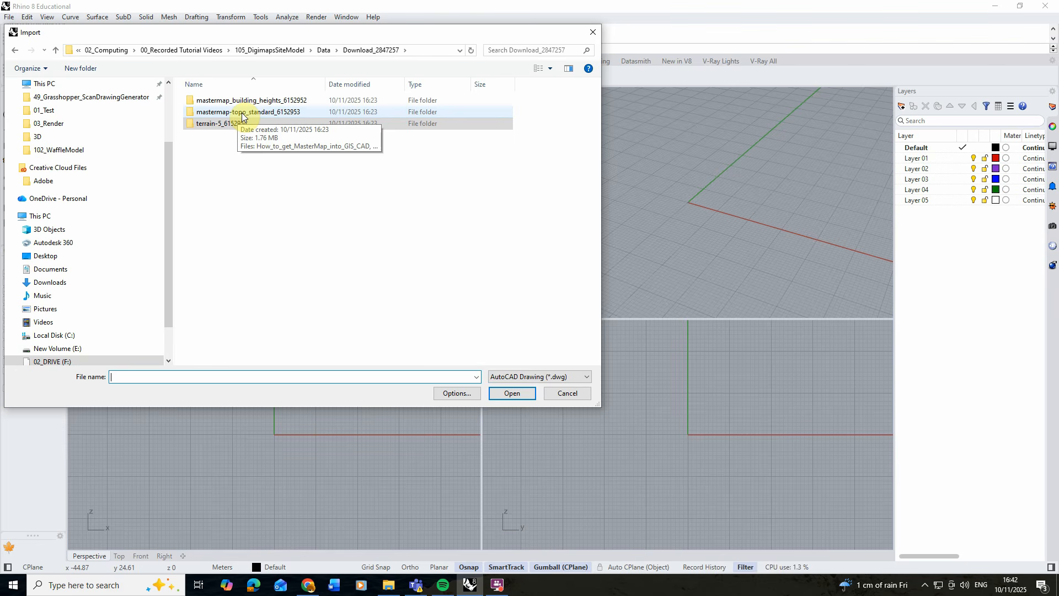
{"action": "double_click", "coordinate": [244, 113]}
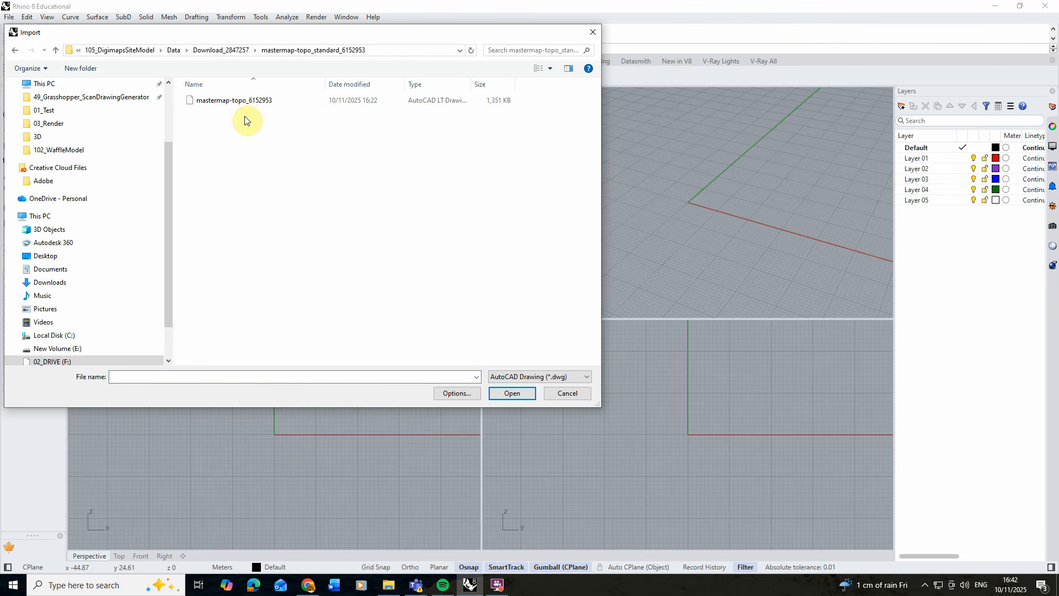
{"action": "left_click", "coordinate": [235, 100]}
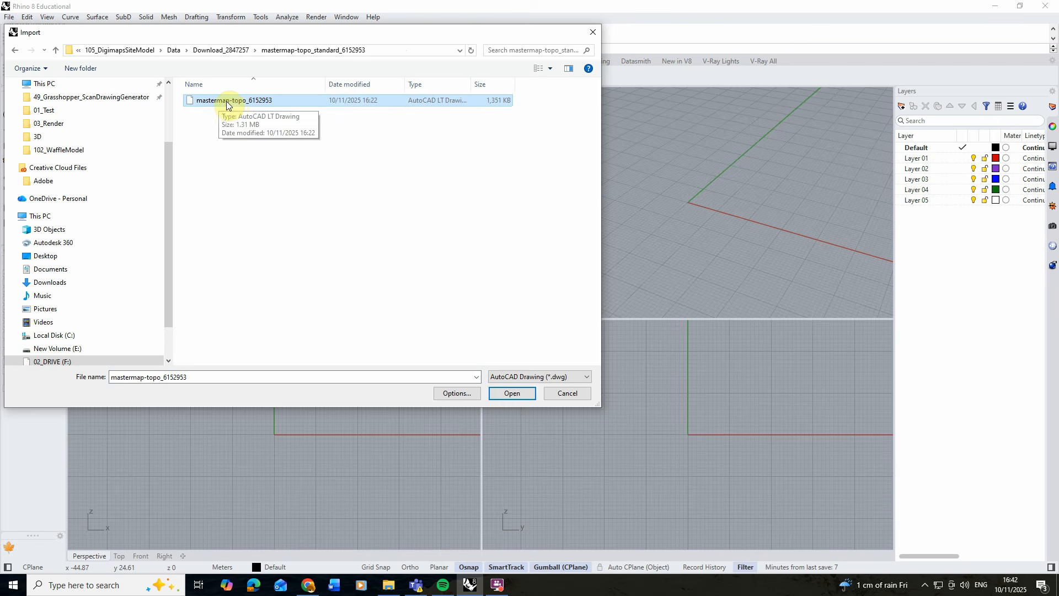
{"action": "left_click", "coordinate": [512, 394]}
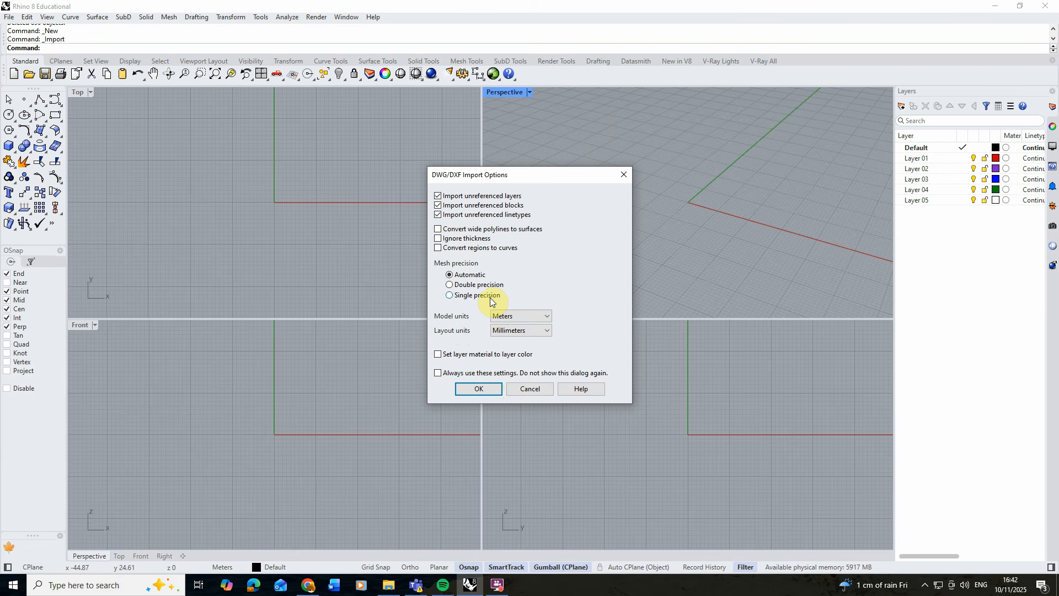
{"action": "left_click", "coordinate": [483, 388]}
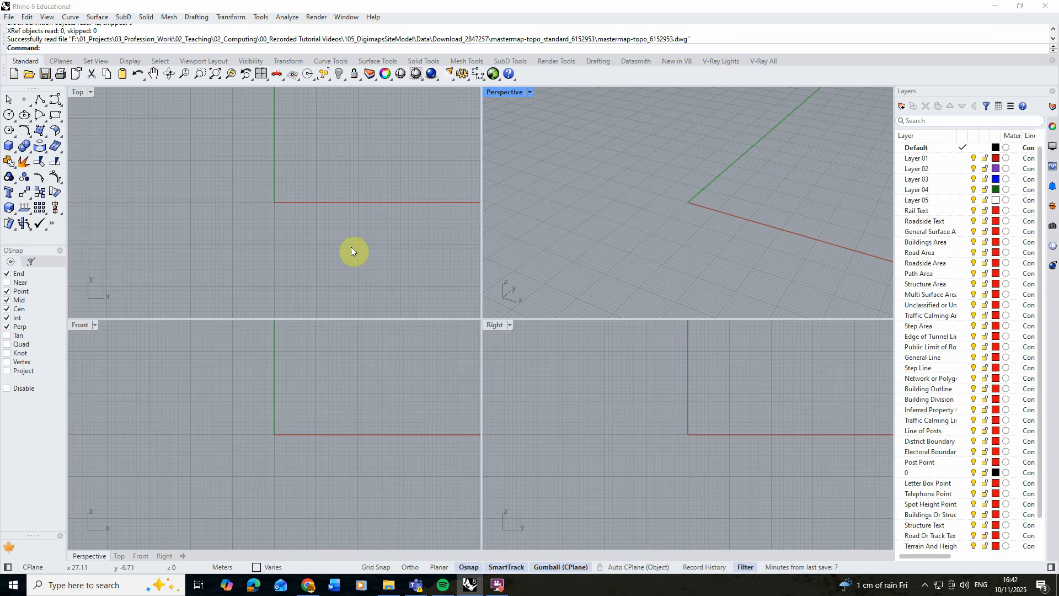
Step: Maximize the Perspective viewport
{"action": "double_click", "coordinate": [507, 94]}
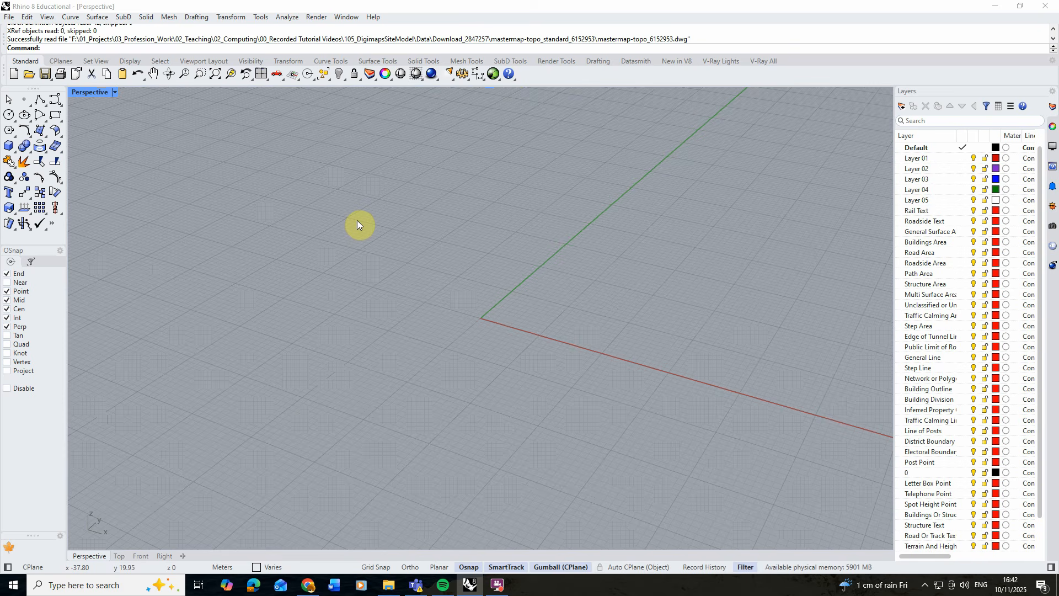
Step: Zoom to the selected imported map, deselect it, and look over the plan and its layer list
{"action": "left_click", "coordinate": [229, 77]}
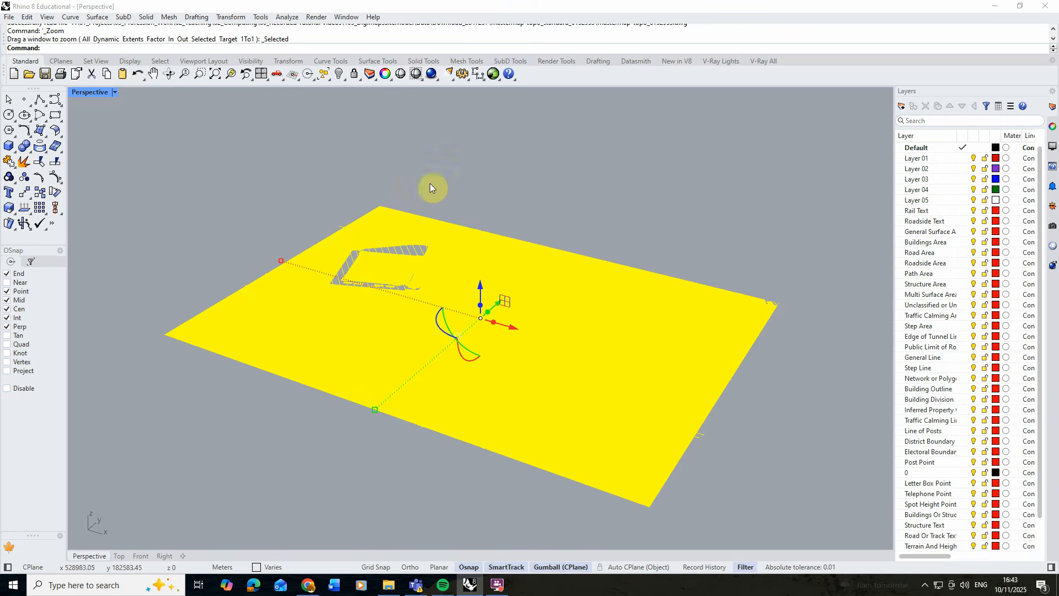
{"action": "left_click", "coordinate": [435, 160]}
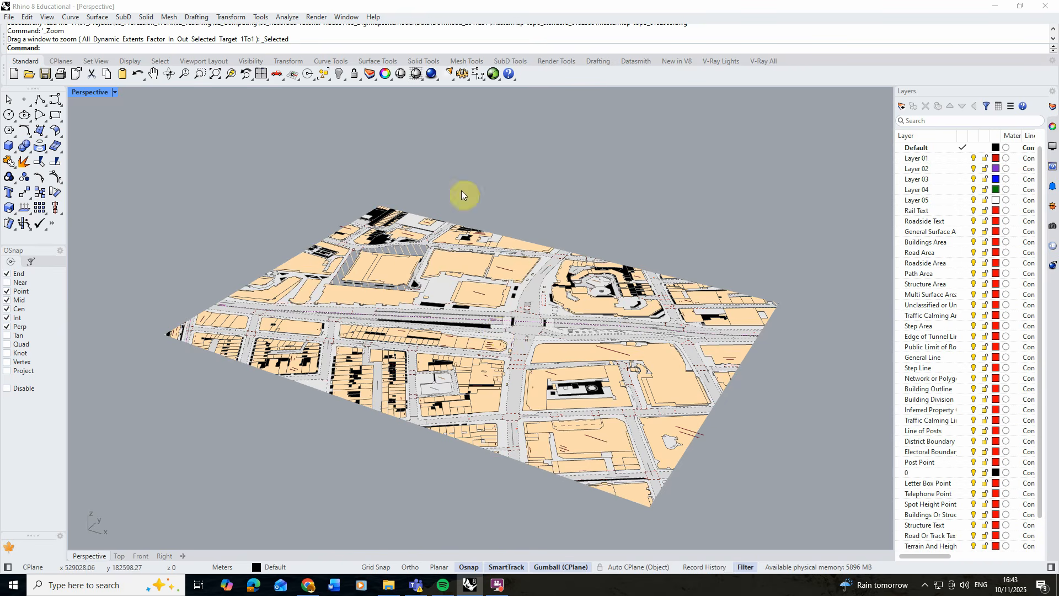
{"action": "right_click_drag", "start_coordinate": [353, 253], "coordinate": [300, 241]}
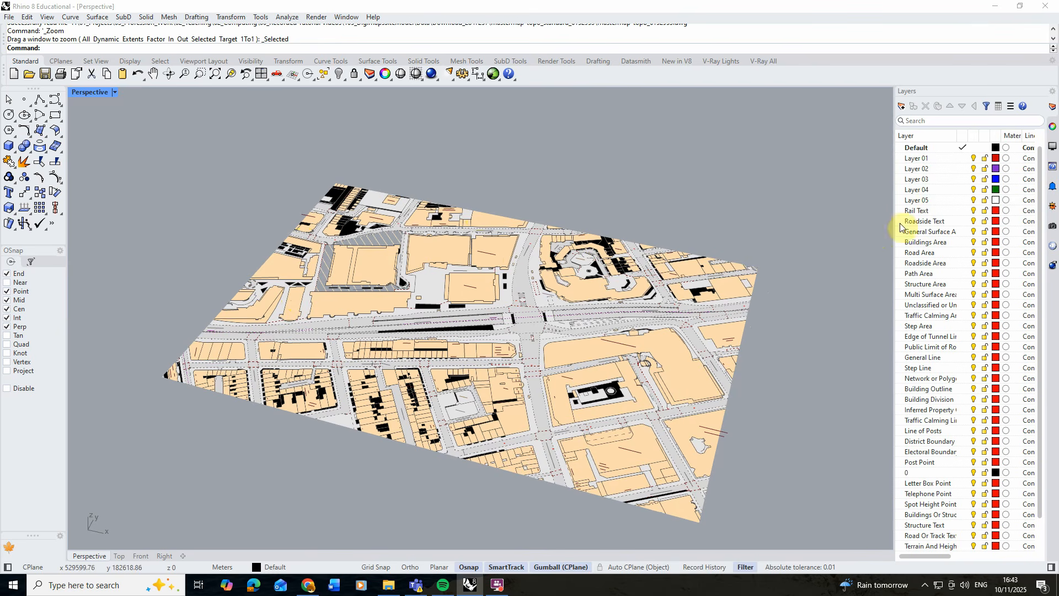
{"action": "scroll", "coordinate": [938, 303], "scroll_direction": "down", "scroll_amount": 1}
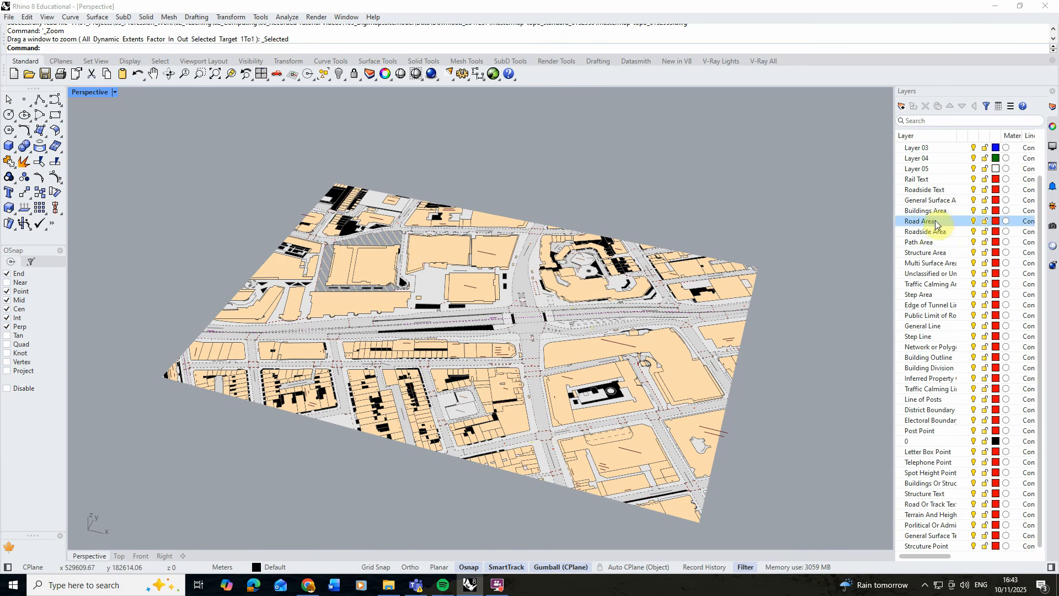
{"action": "scroll", "coordinate": [936, 224], "scroll_direction": "up", "scroll_amount": 1}
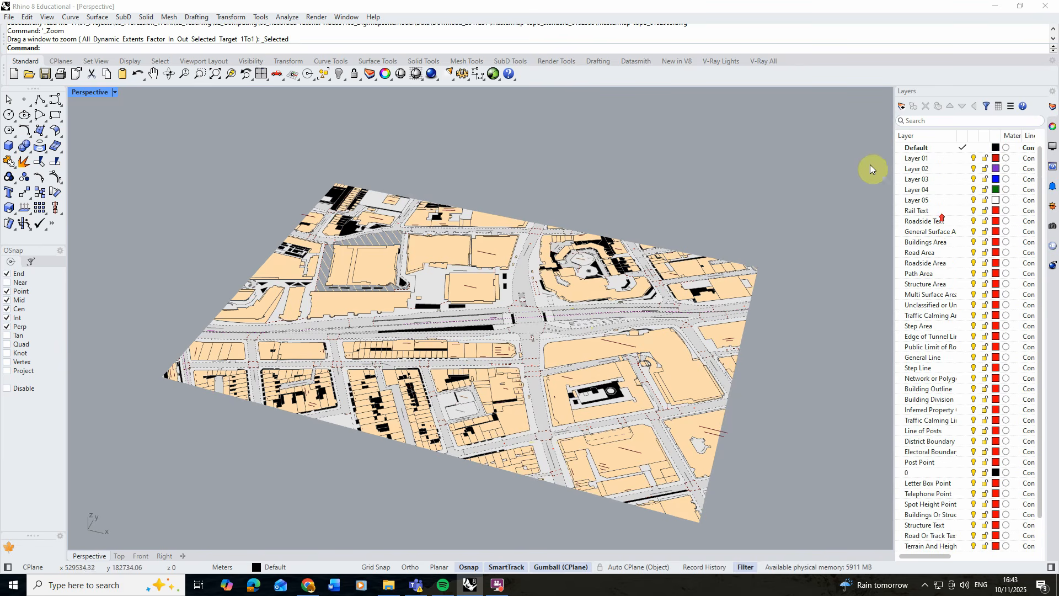
Step: Rename Layer 01 as Area and Layer 02 as Lines
{"action": "right_click", "coordinate": [920, 164]}
{"action": "left_click", "coordinate": [931, 211]}
{"action": "key", "text": "BackSpace"}
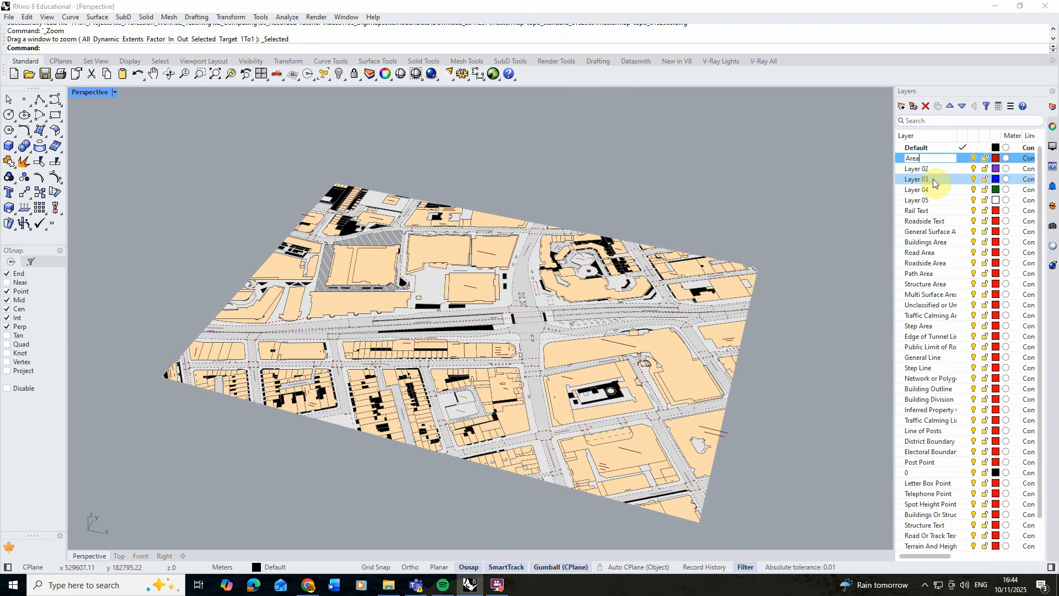
{"action": "key", "text": "Return"}
{"action": "right_click", "coordinate": [921, 168]}
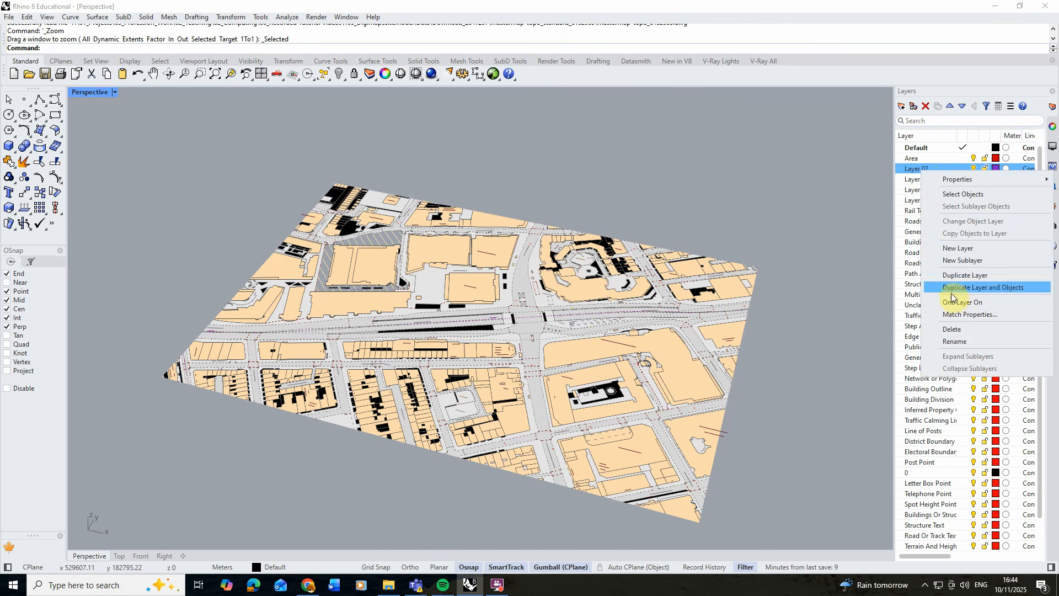
{"action": "left_click", "coordinate": [961, 342]}
{"action": "key", "text": "BackSpace"}
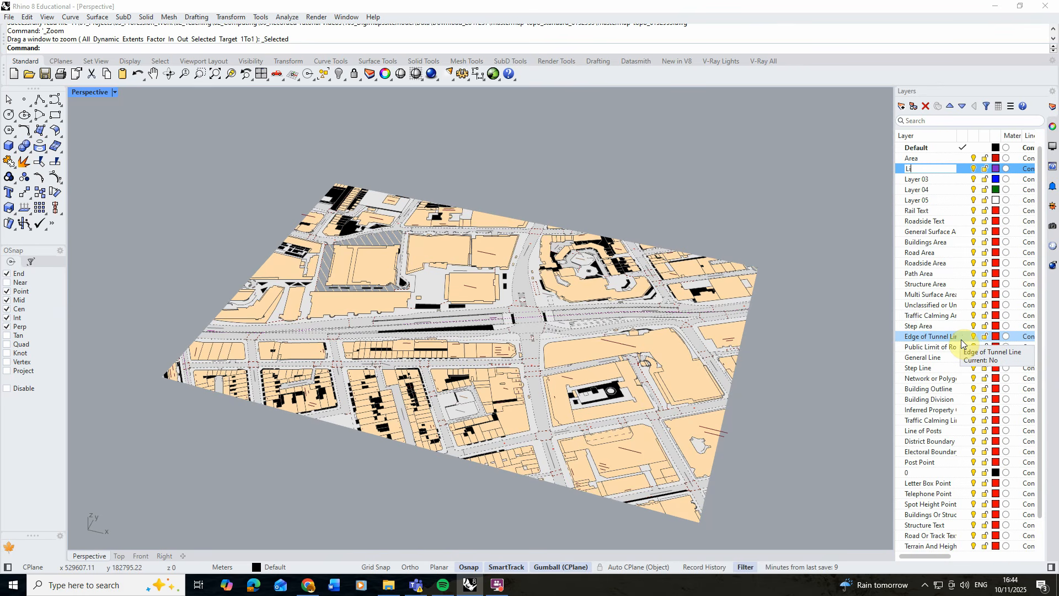
{"action": "type", "text": "Lines"}
Step: Rename Layer 03 as Text and Layer 04 as Points
{"action": "left_click", "coordinate": [917, 179]}
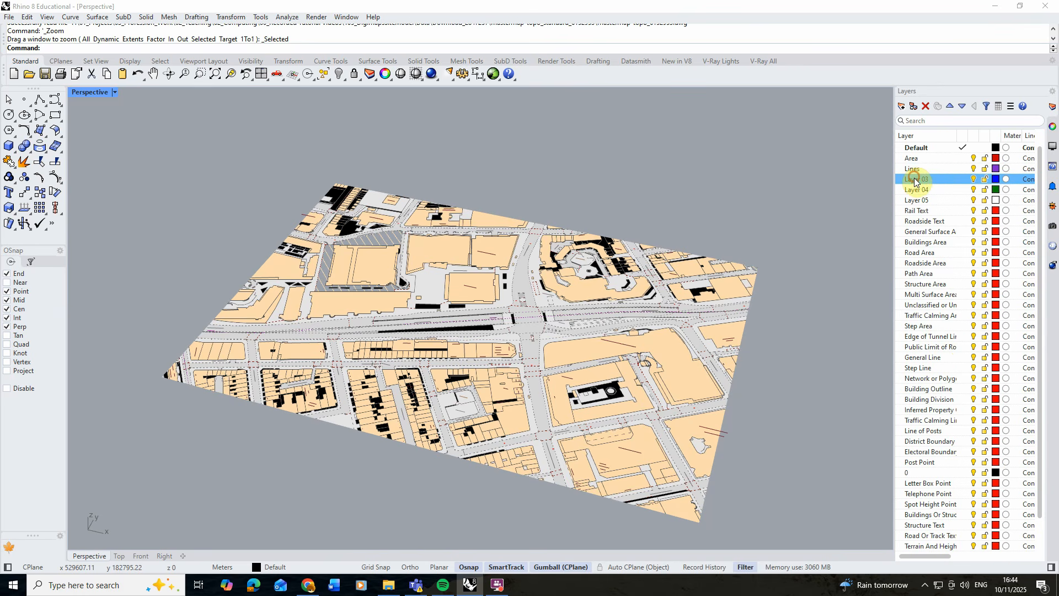
{"action": "right_click", "coordinate": [916, 180]}
{"action": "left_click", "coordinate": [962, 352]}
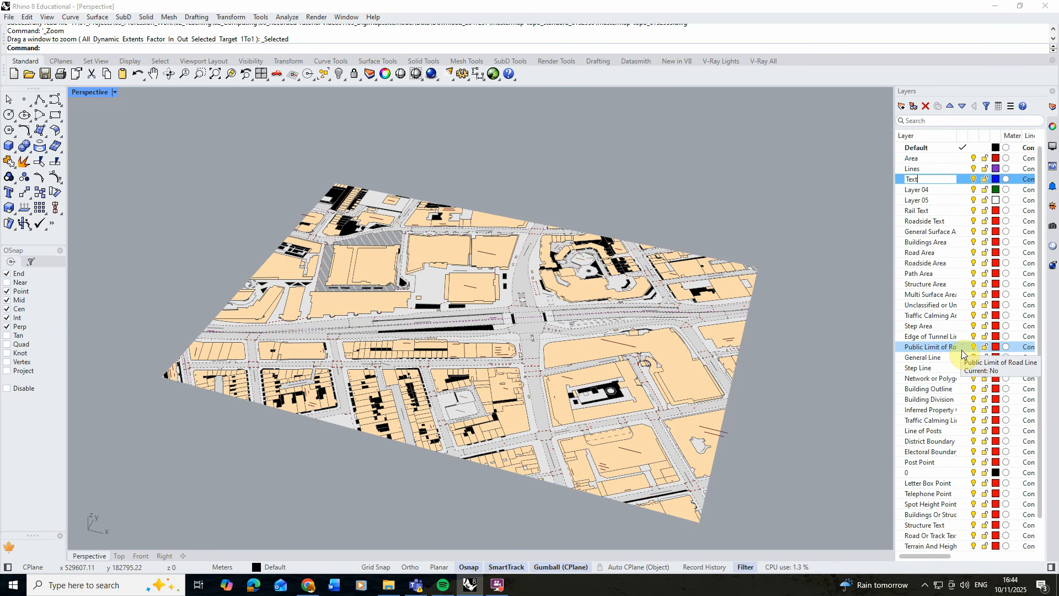
{"action": "left_click", "coordinate": [917, 190]}
{"action": "right_click", "coordinate": [917, 190]}
{"action": "left_click", "coordinate": [958, 359]}
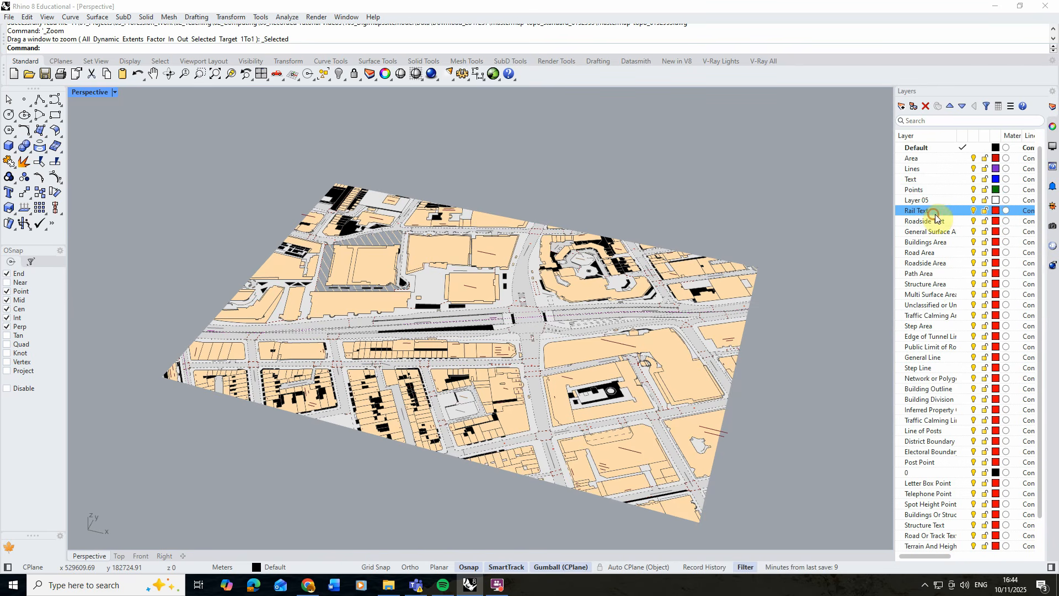
{"action": "left_click", "coordinate": [918, 211]}
Step: Widen the layer list to show full names and nest all layers from General Surface Area to Step Area under Area, collapsing the group
{"action": "left_click_drag", "start_coordinate": [894, 220], "coordinate": [847, 220]}
{"action": "left_click_drag", "start_coordinate": [911, 134], "coordinate": [988, 137]}
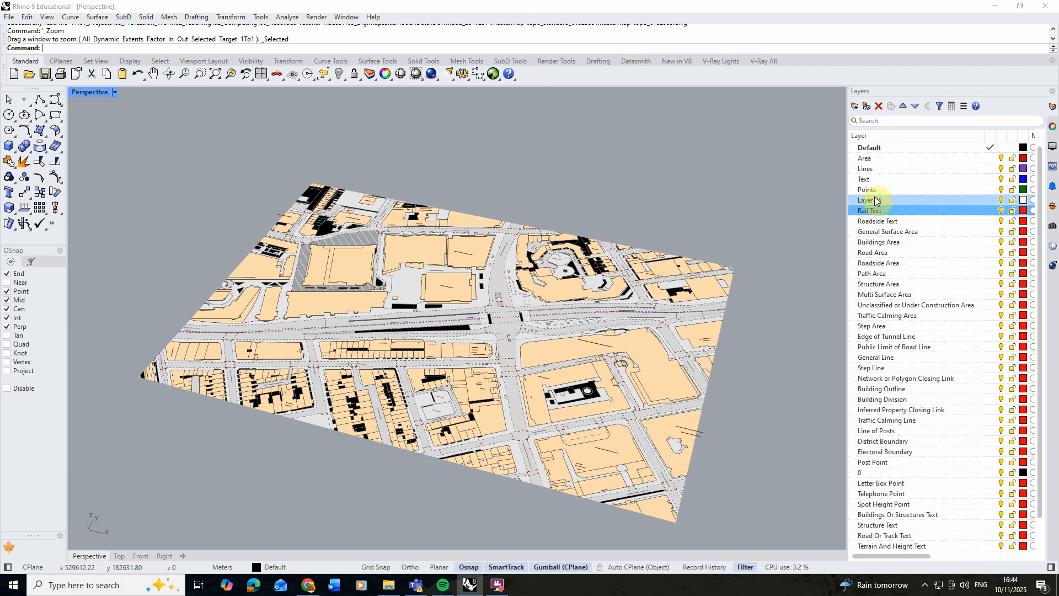
{"action": "left_click", "coordinate": [890, 233]}
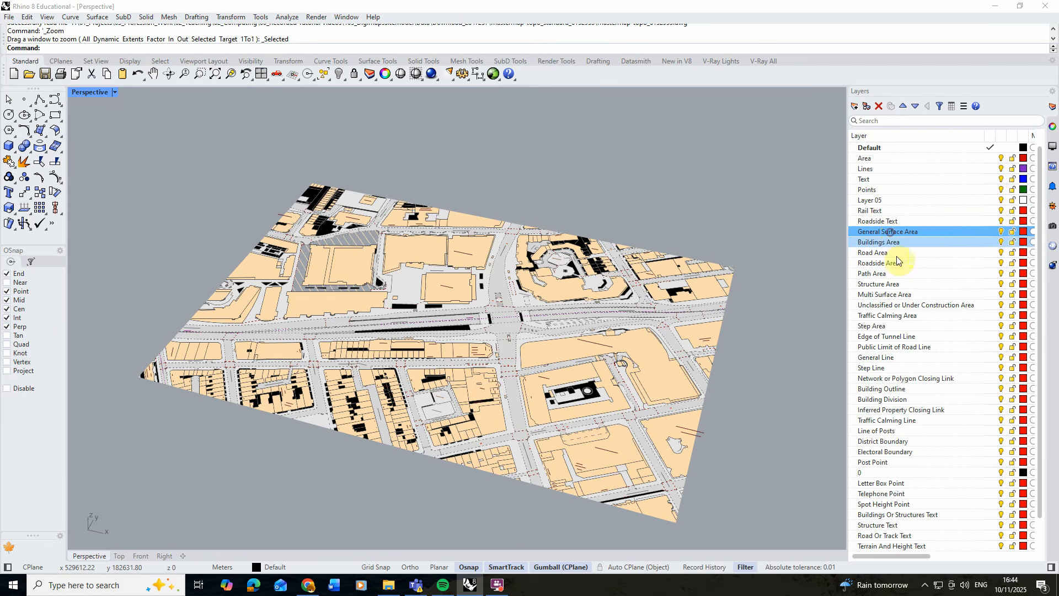
{"action": "left_click", "coordinate": [890, 327], "text": "shift"}
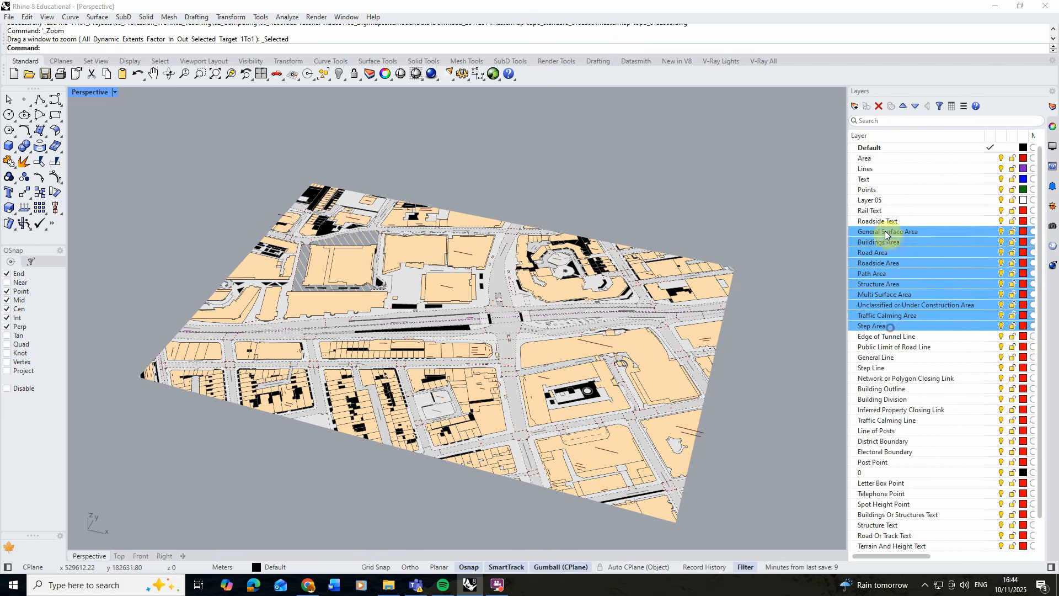
{"action": "left_click_drag", "start_coordinate": [877, 234], "coordinate": [874, 161]}
{"action": "left_click", "coordinate": [854, 158]}
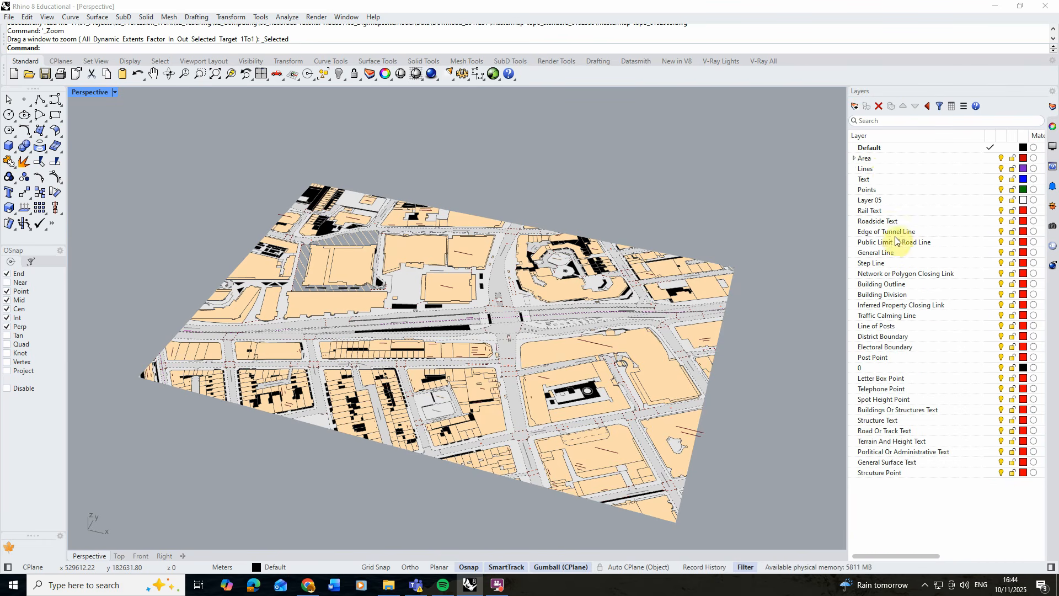
Step: Nest the Rail Text and Roadside Text layers under Text and collapse the group
{"action": "left_click", "coordinate": [885, 211]}
{"action": "left_click", "coordinate": [892, 222], "text": "shift"}
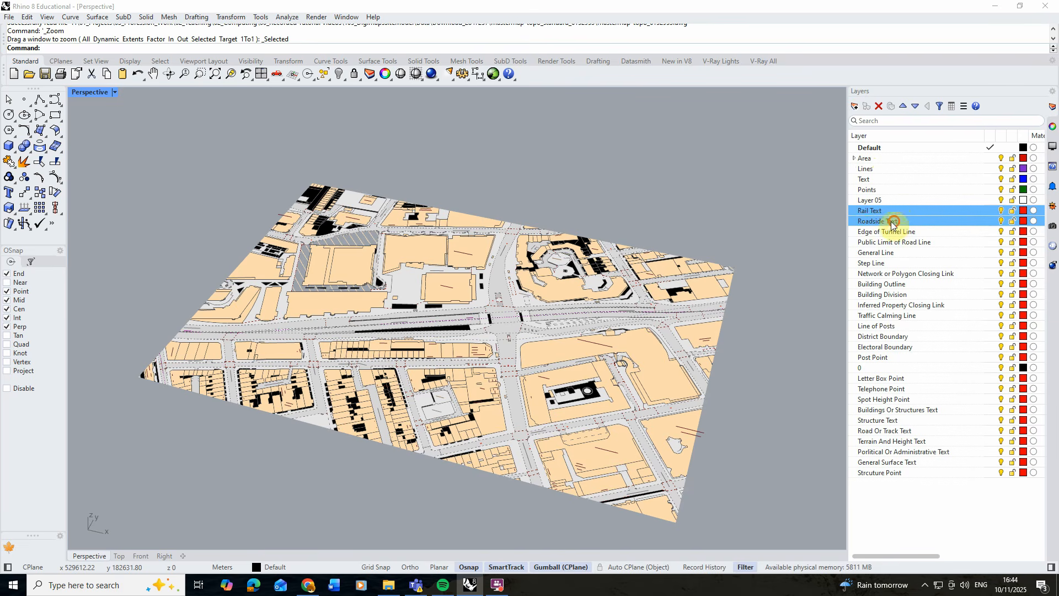
{"action": "left_click_drag", "start_coordinate": [869, 212], "coordinate": [855, 184]}
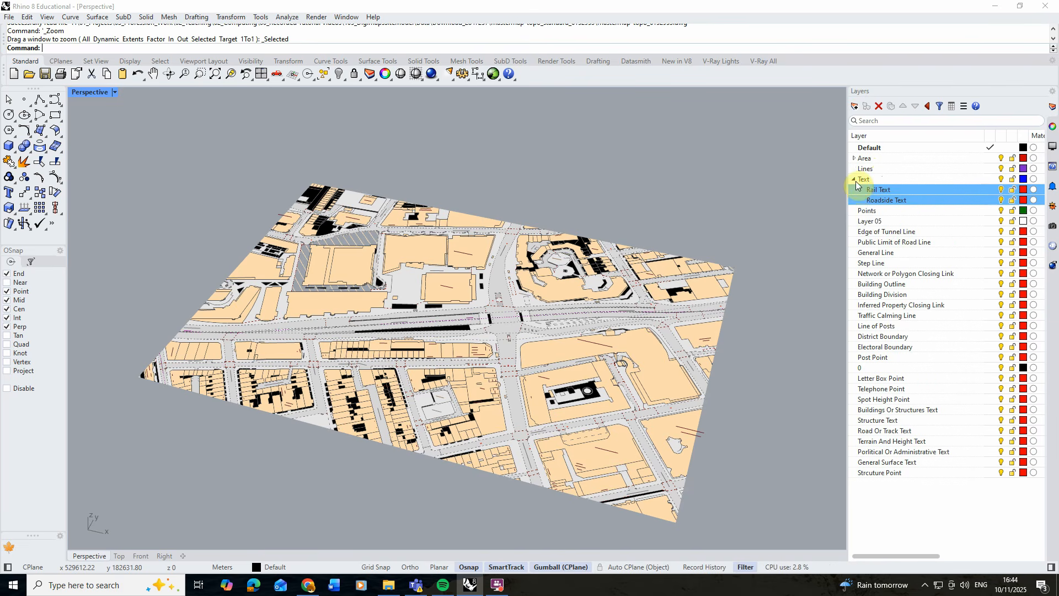
{"action": "left_click", "coordinate": [855, 179]}
Step: Nest the layers from Edge of Tunnel Line to Inferred Property Closing Link under Lines and collapse the group
{"action": "left_click", "coordinate": [905, 211]}
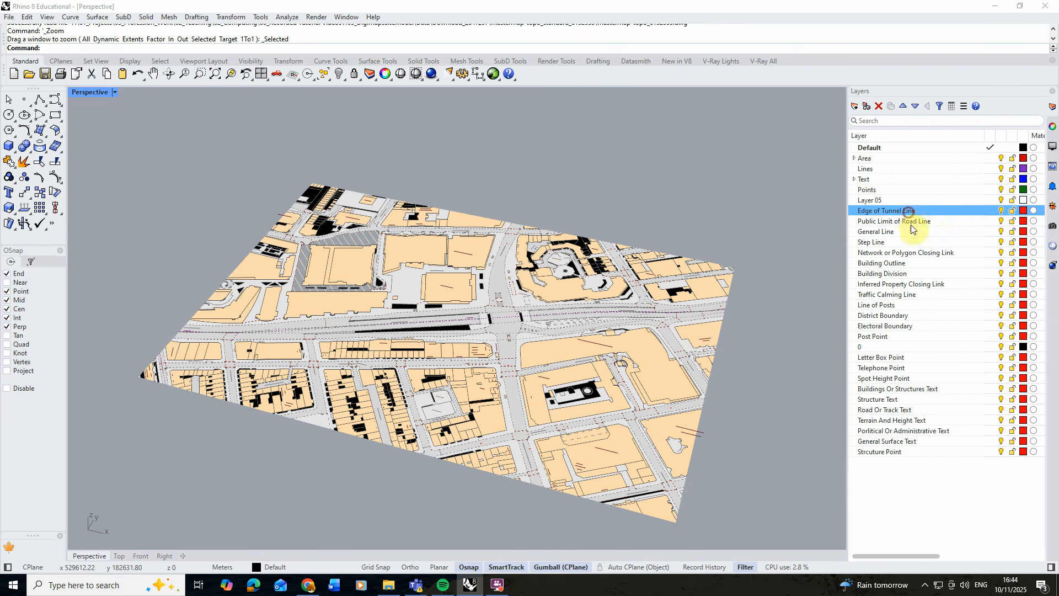
{"action": "left_click", "coordinate": [895, 284], "text": "shift"}
{"action": "left_click_drag", "start_coordinate": [895, 284], "coordinate": [879, 167]}
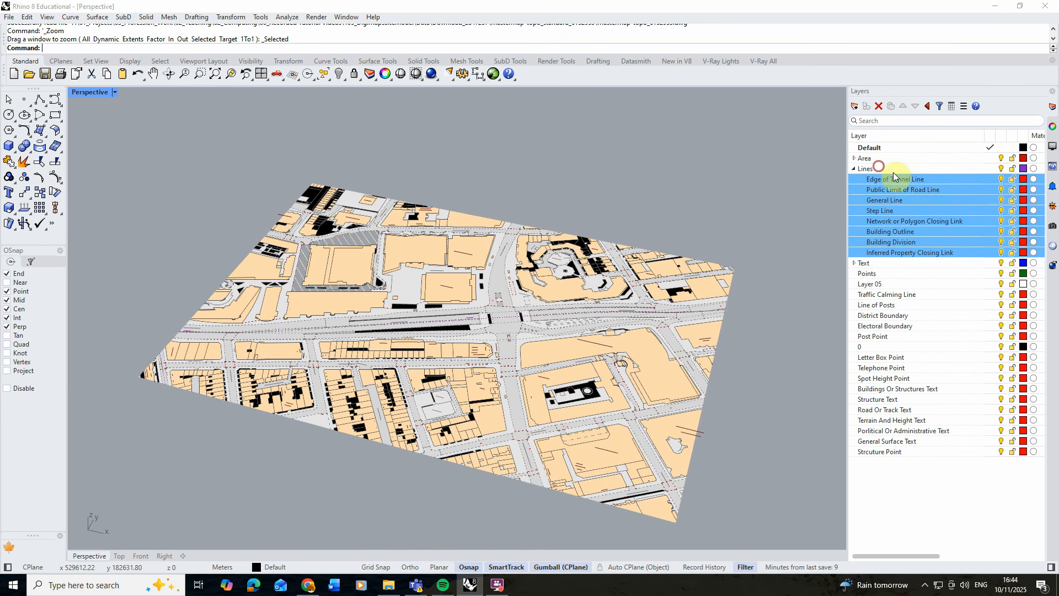
{"action": "left_click", "coordinate": [854, 169]}
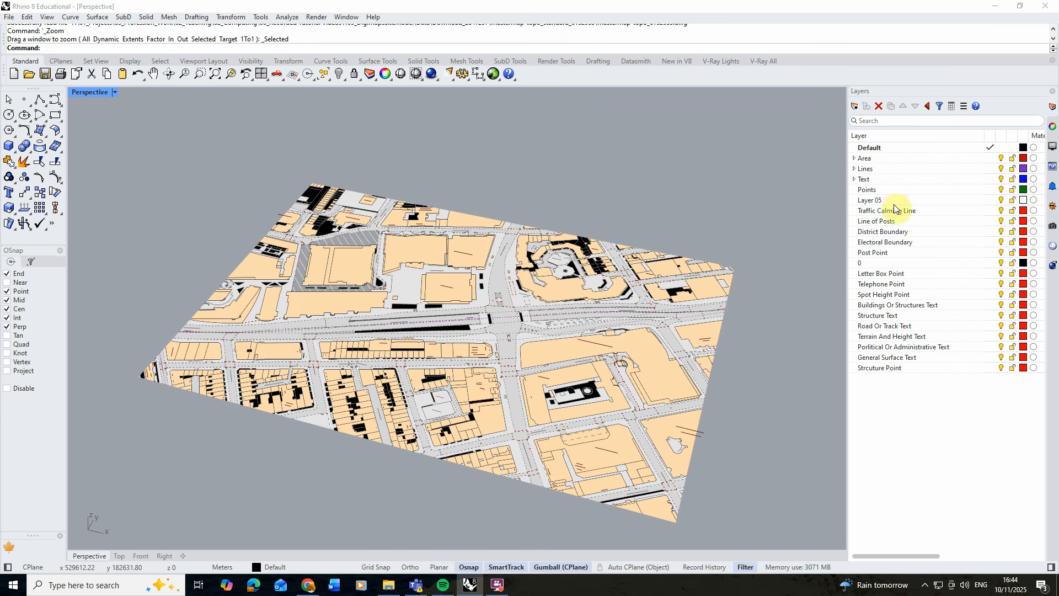
Step: Nest Traffic Calming Line, Line of Posts, District Boundary and Electoral Boundary under Lines and collapse the group
{"action": "left_click", "coordinate": [873, 212]}
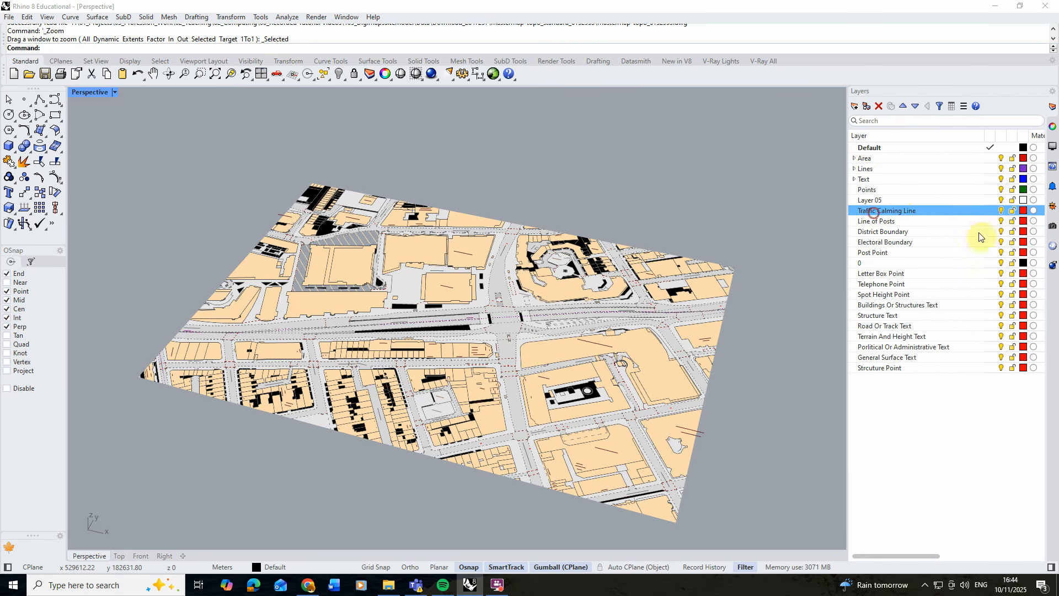
{"action": "left_click_drag", "start_coordinate": [875, 214], "coordinate": [882, 169]}
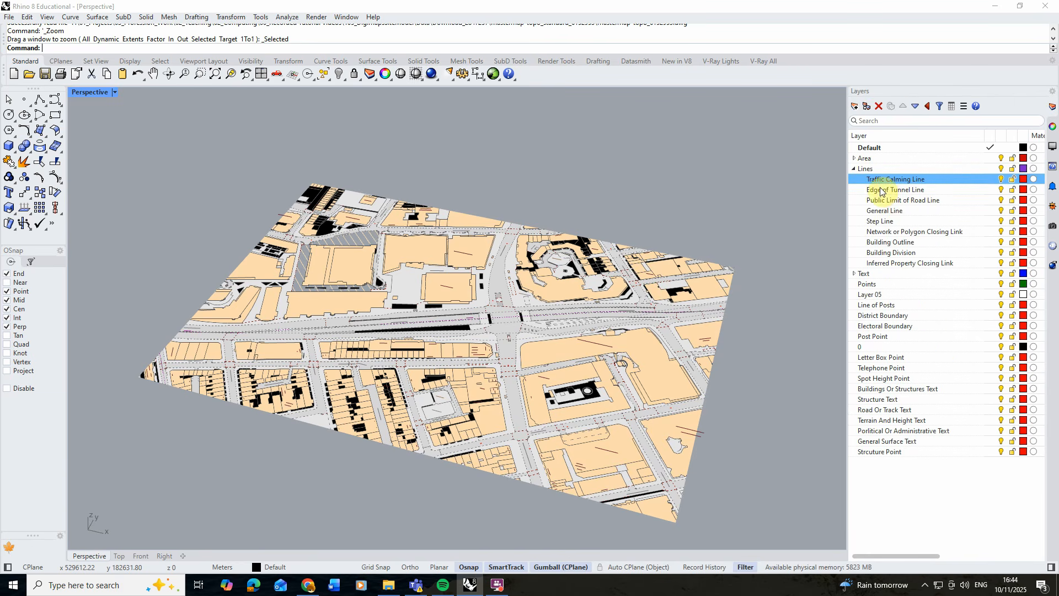
{"action": "left_click", "coordinate": [853, 168]}
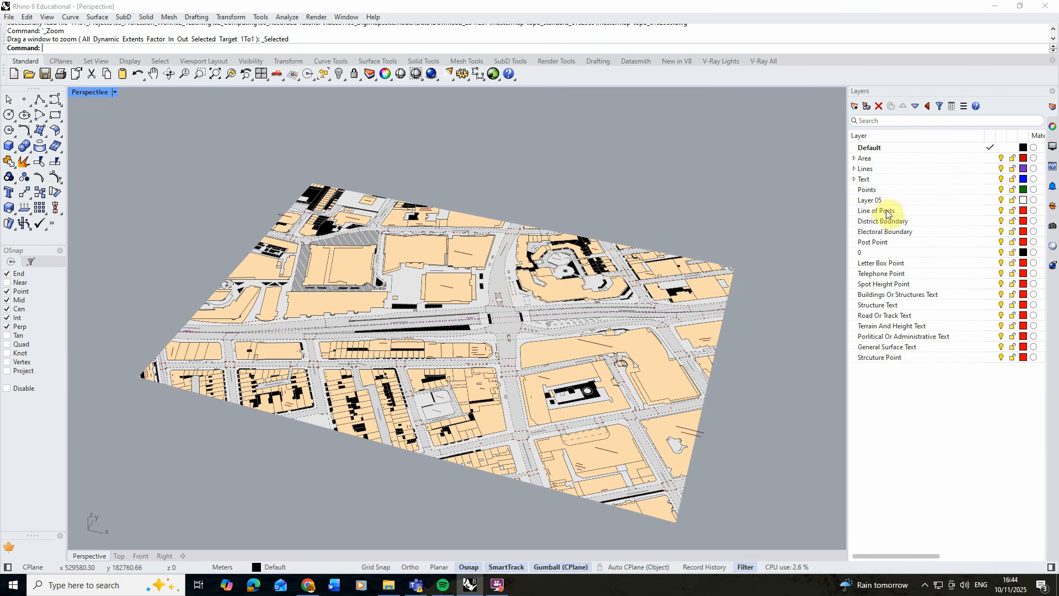
{"action": "left_click", "coordinate": [888, 212]}
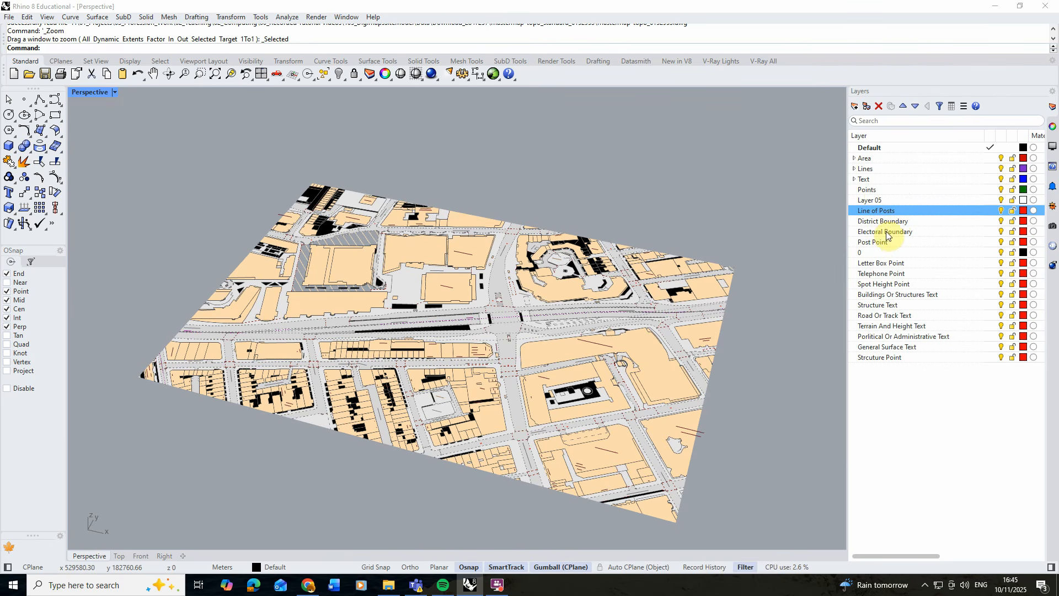
{"action": "left_click", "coordinate": [887, 233], "text": "shift"}
{"action": "left_click_drag", "start_coordinate": [868, 213], "coordinate": [867, 168]}
{"action": "left_click", "coordinate": [853, 168]}
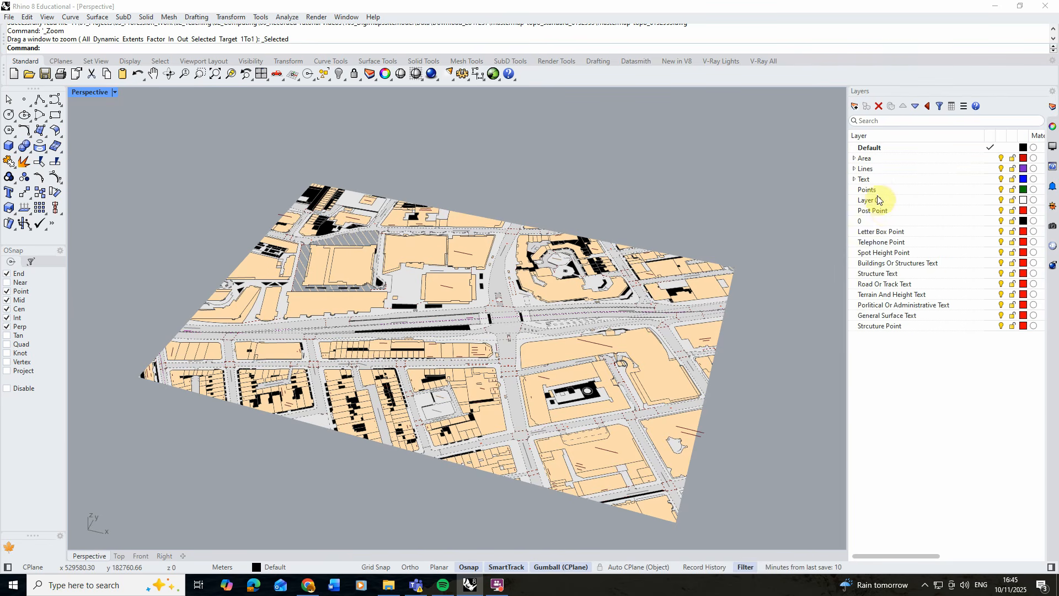
Step: Nest the layers from Post Point to Spot Height Point, including layer 0, under Points and collapse the group
{"action": "left_click", "coordinate": [878, 211]}
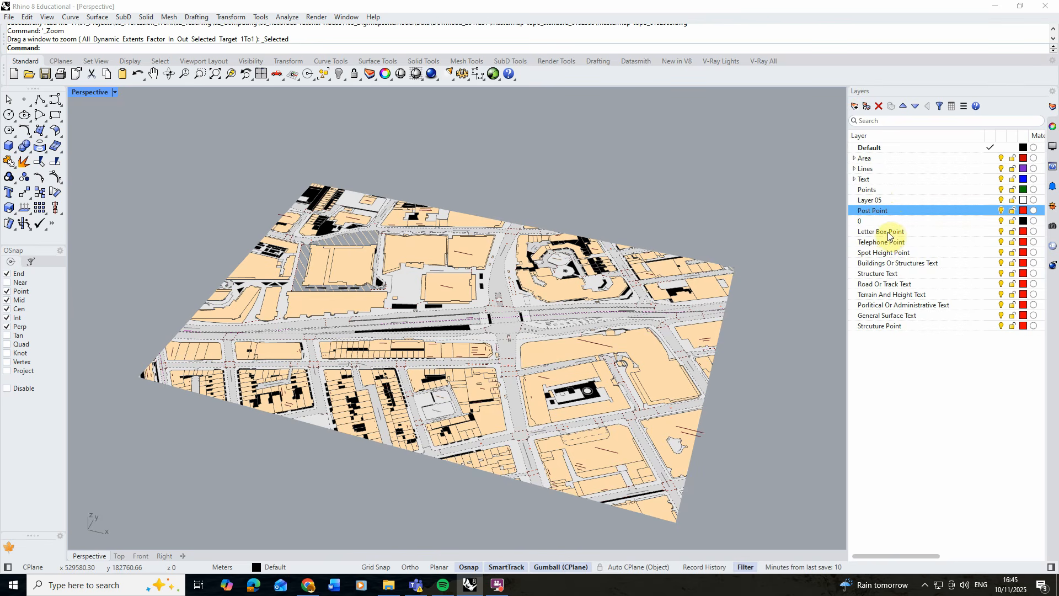
{"action": "left_click", "coordinate": [894, 254], "text": "shift"}
{"action": "left_click_drag", "start_coordinate": [879, 208], "coordinate": [856, 191]}
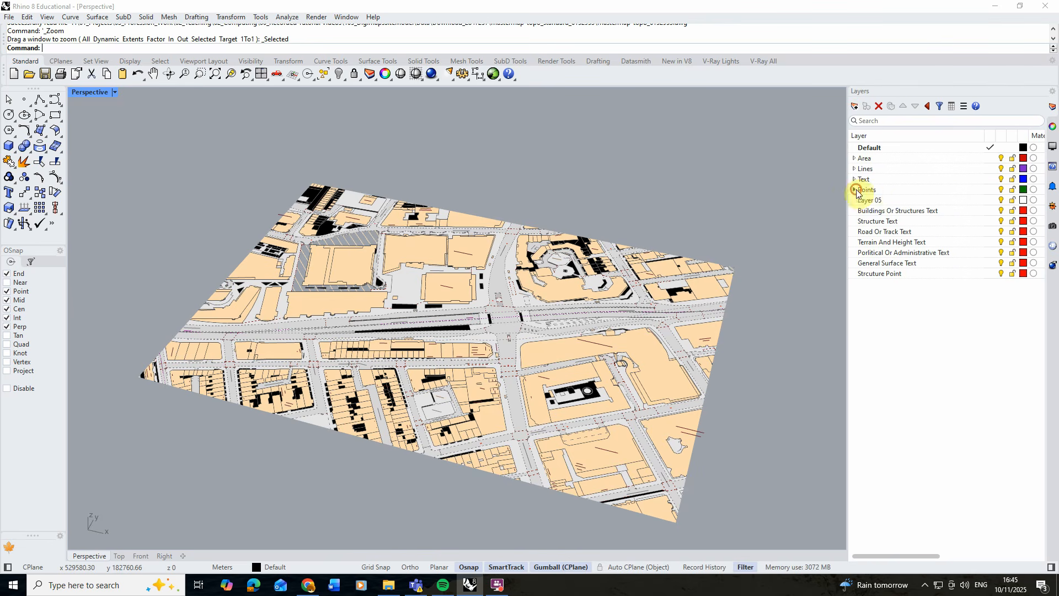
Step: Nest the layers from Buildings Or Structures Text to General Surface Text under Text, and Strcuture Point under Points, collapsing both groups
{"action": "left_click", "coordinate": [891, 215]}
{"action": "left_click", "coordinate": [907, 263], "text": "shift"}
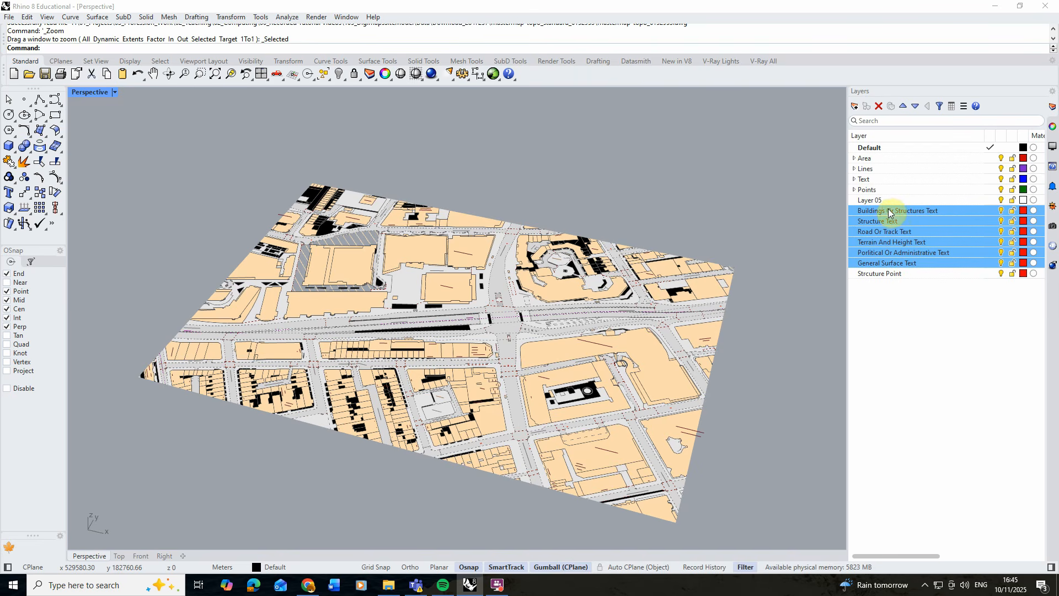
{"action": "mouse_move", "coordinate": [889, 214]}
{"action": "left_mouse_down"}
{"action": "mouse_move", "coordinate": [892, 179]}
{"action": "mouse_move", "coordinate": [882, 212]}
{"action": "mouse_move", "coordinate": [885, 194]}
{"action": "left_mouse_up"}
{"action": "left_click", "coordinate": [854, 180]}
{"action": "left_click", "coordinate": [853, 189]}
{"action": "left_click", "coordinate": [856, 149]}
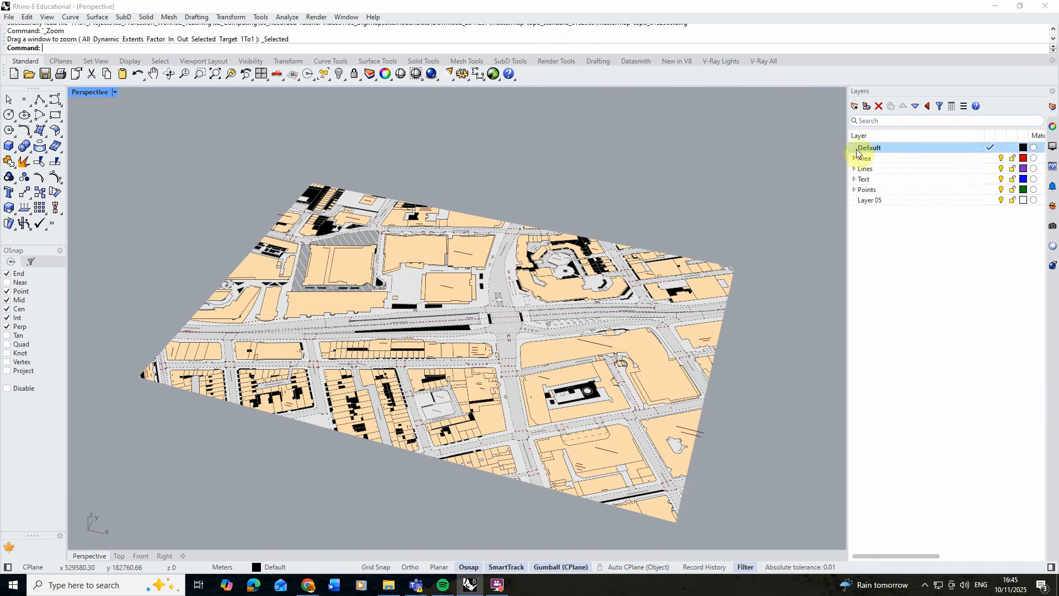
Step: Turn off the Area, Text and Points layers and inspect the remaining linework
{"action": "left_click", "coordinate": [1001, 159]}
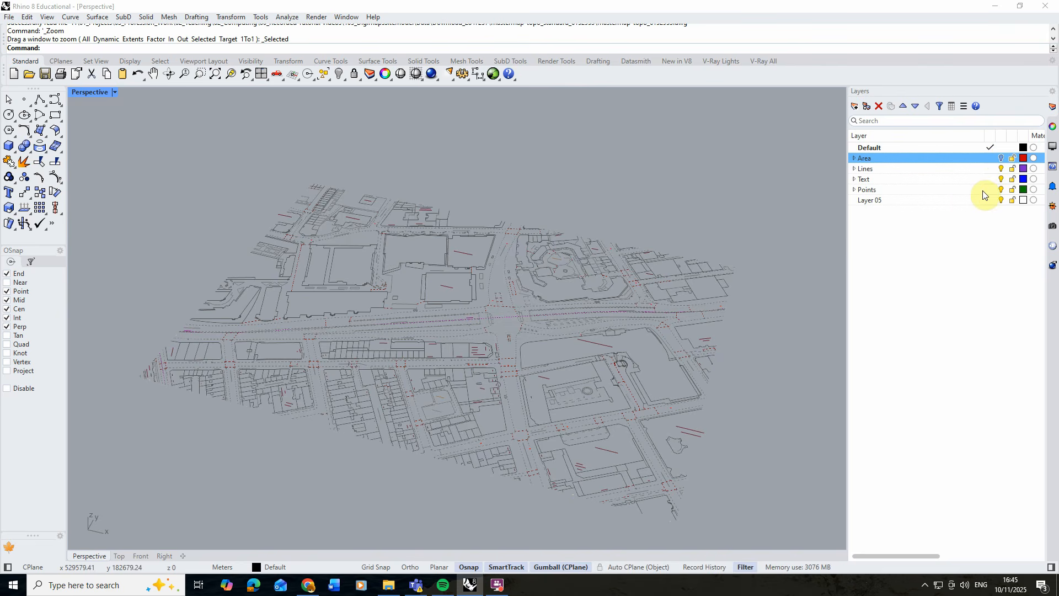
{"action": "left_click", "coordinate": [1001, 179]}
{"action": "left_click", "coordinate": [1001, 189]}
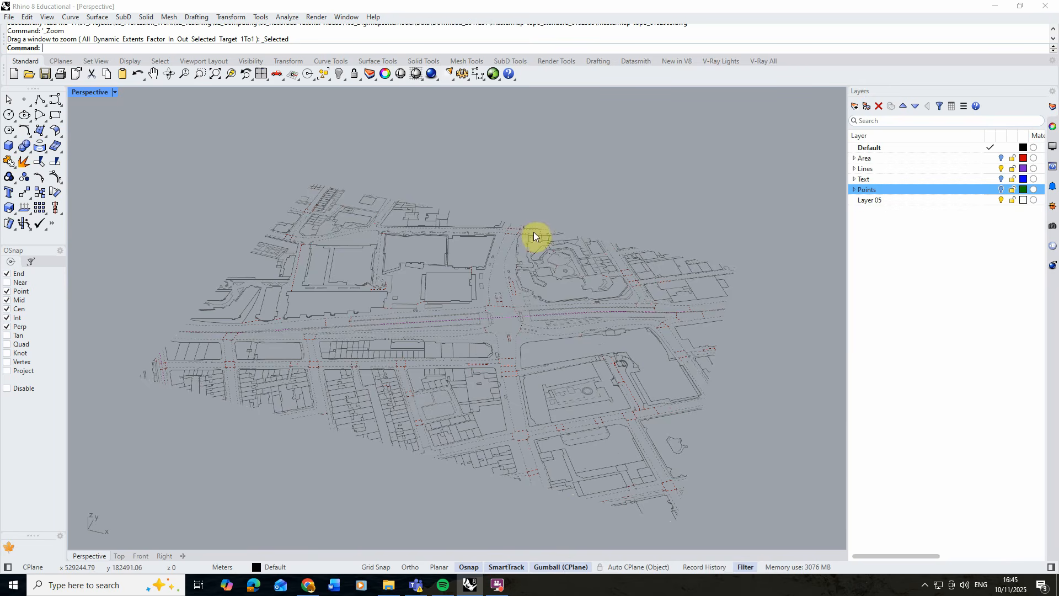
{"action": "scroll", "coordinate": [503, 259], "scroll_direction": "up", "scroll_amount": 6}
{"action": "right_click_drag", "start_coordinate": [493, 283], "coordinate": [489, 257]}
{"action": "scroll", "coordinate": [489, 256], "scroll_direction": "down", "scroll_amount": 2}
{"action": "scroll", "coordinate": [488, 256], "scroll_direction": "down", "scroll_amount": 5}
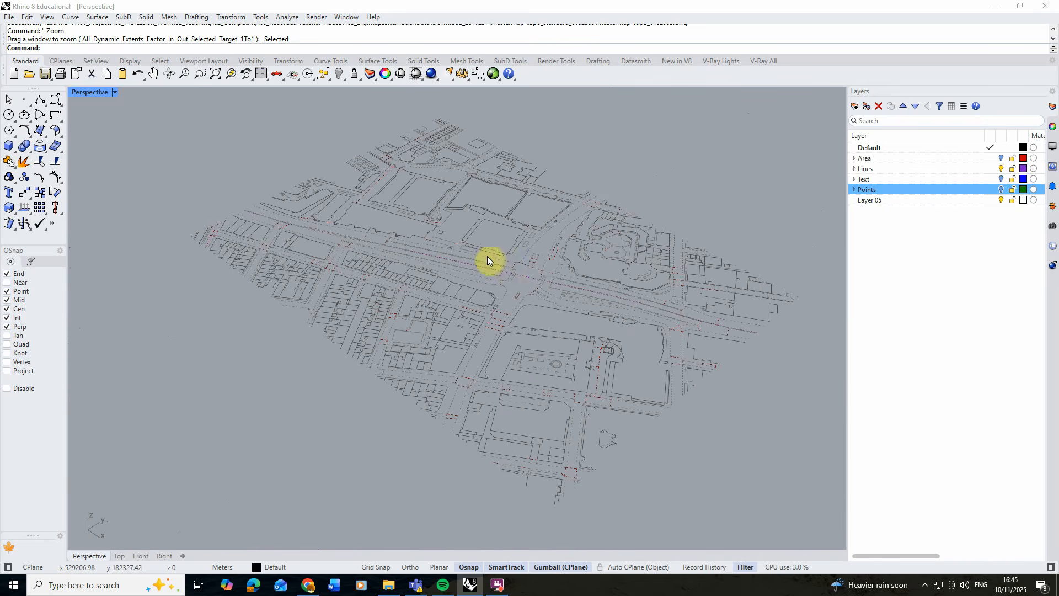
Step: Rename Layer 05 as Outline and set its layer colour to bright green
{"action": "left_click", "coordinate": [865, 201]}
{"action": "left_click", "coordinate": [872, 200]}
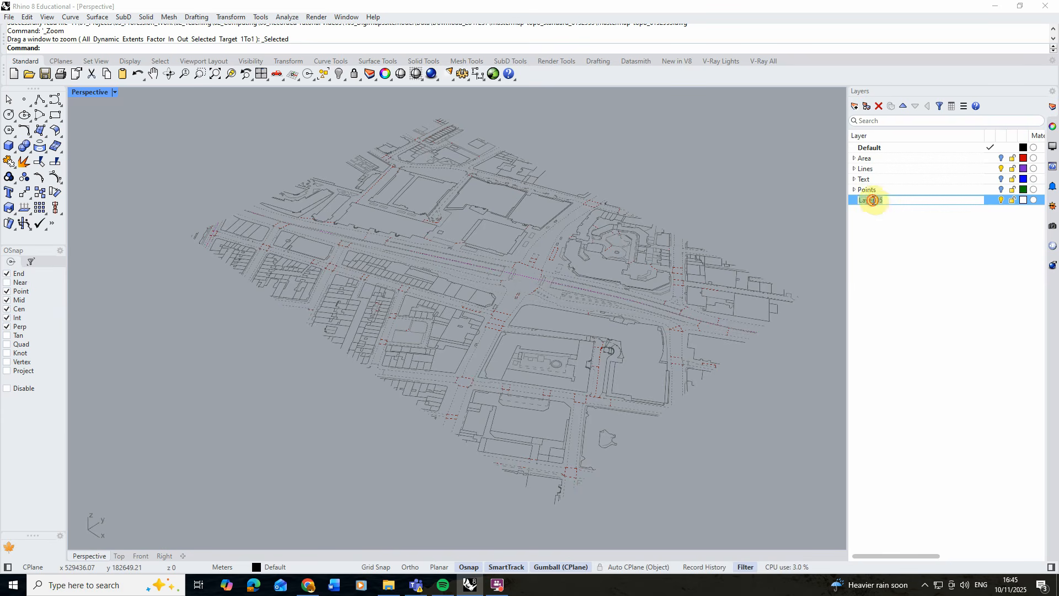
{"action": "type", "text": "Outline"}
{"action": "left_click", "coordinate": [932, 244]}
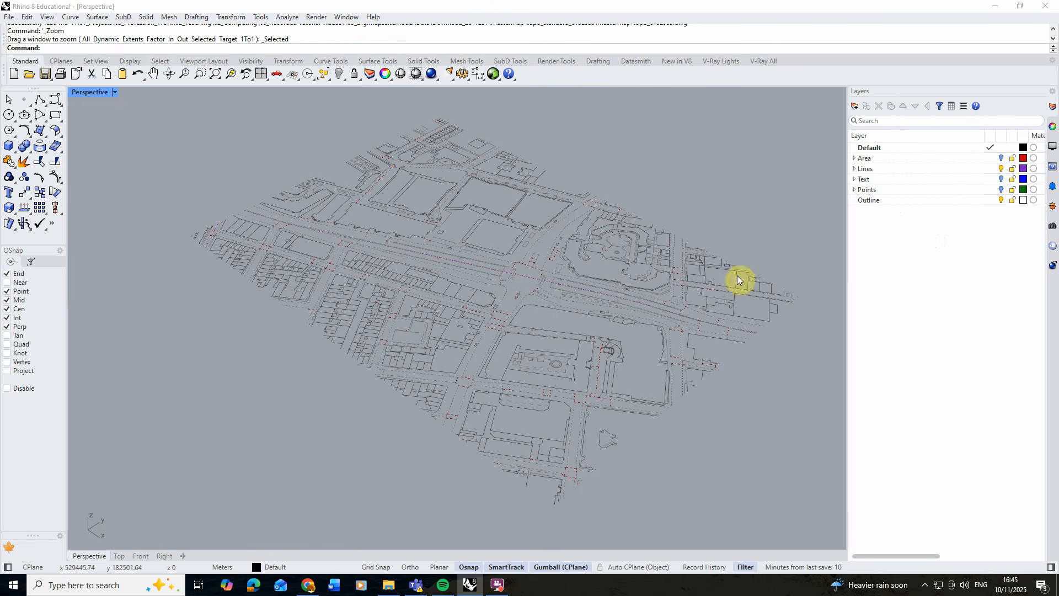
{"action": "left_click", "coordinate": [1018, 200]}
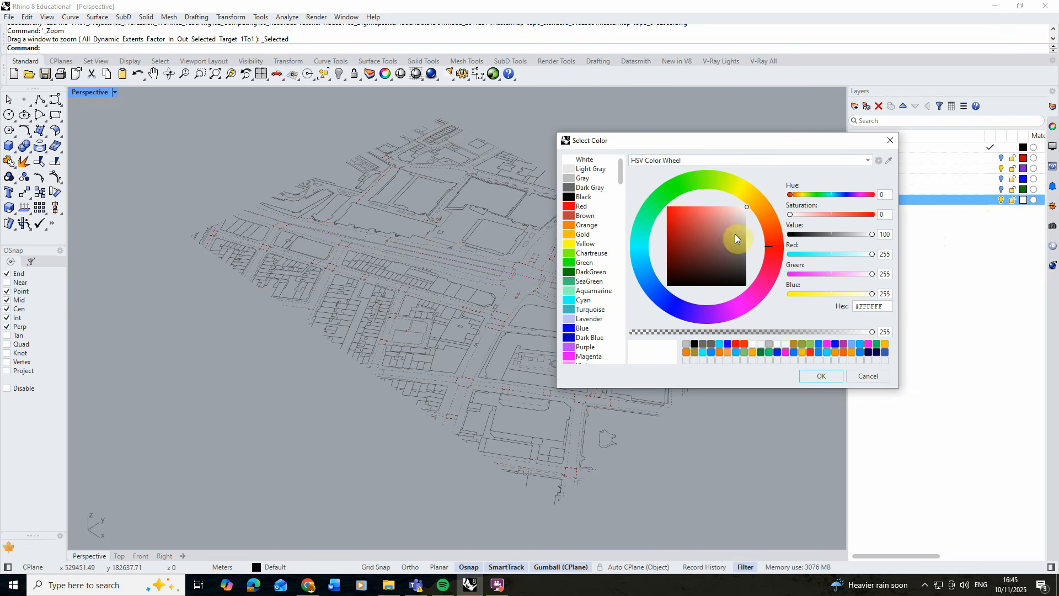
{"action": "left_click", "coordinate": [683, 186]}
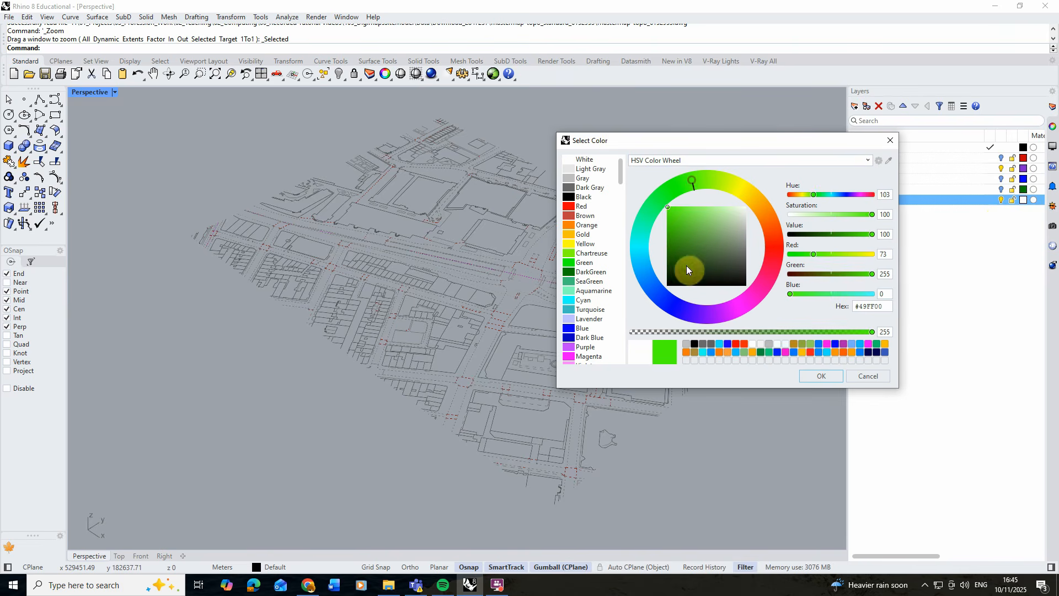
{"action": "left_click", "coordinate": [821, 375]}
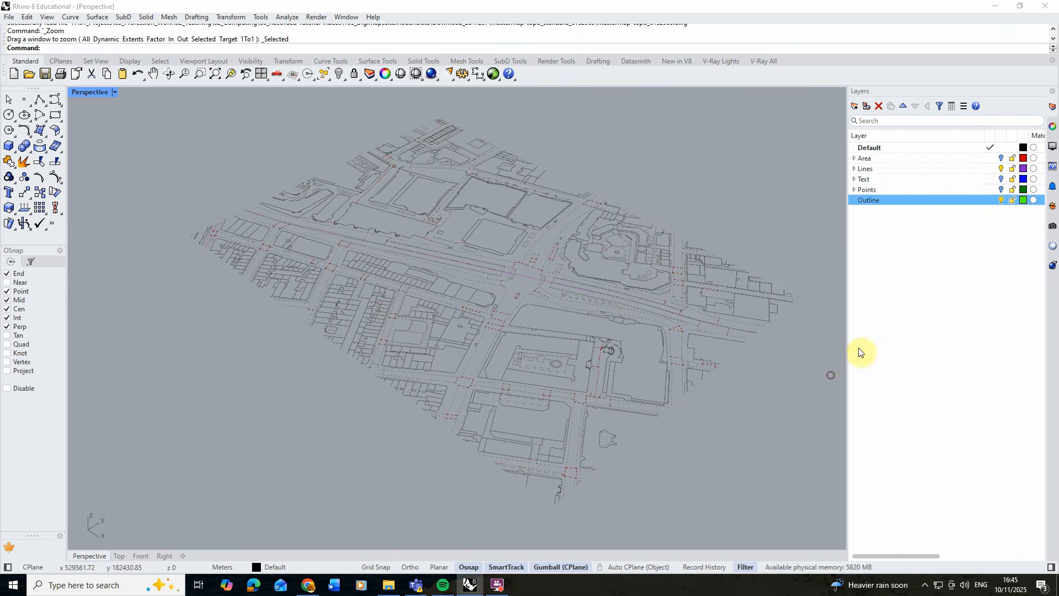
Step: Turn on the Area layer, make Outline the current layer and draw a rectangle between the map's opposite outer corners
{"action": "left_click", "coordinate": [1003, 159]}
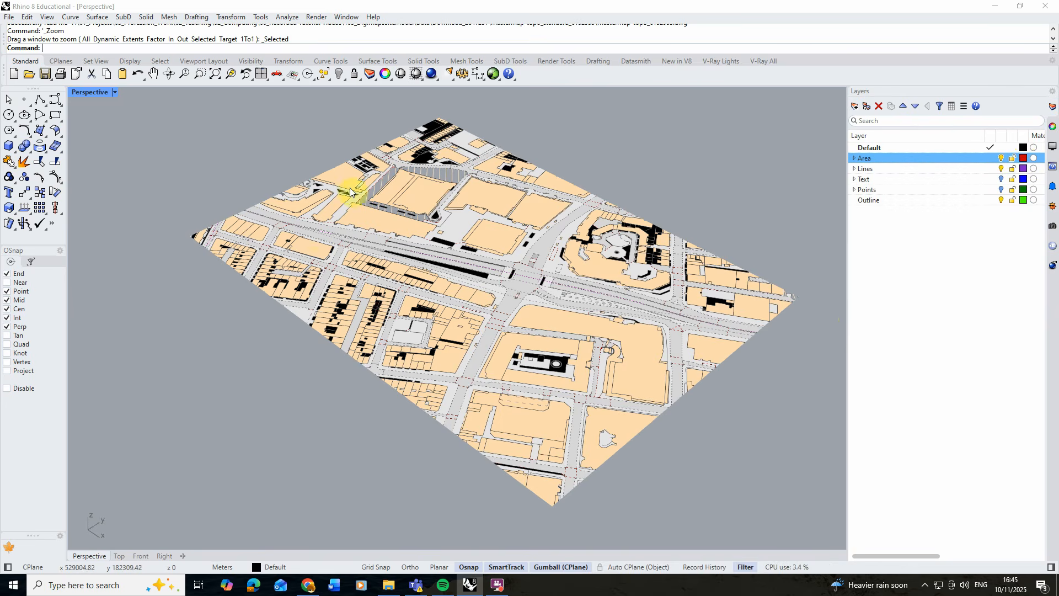
{"action": "right_click_drag", "start_coordinate": [349, 191], "coordinate": [386, 208]}
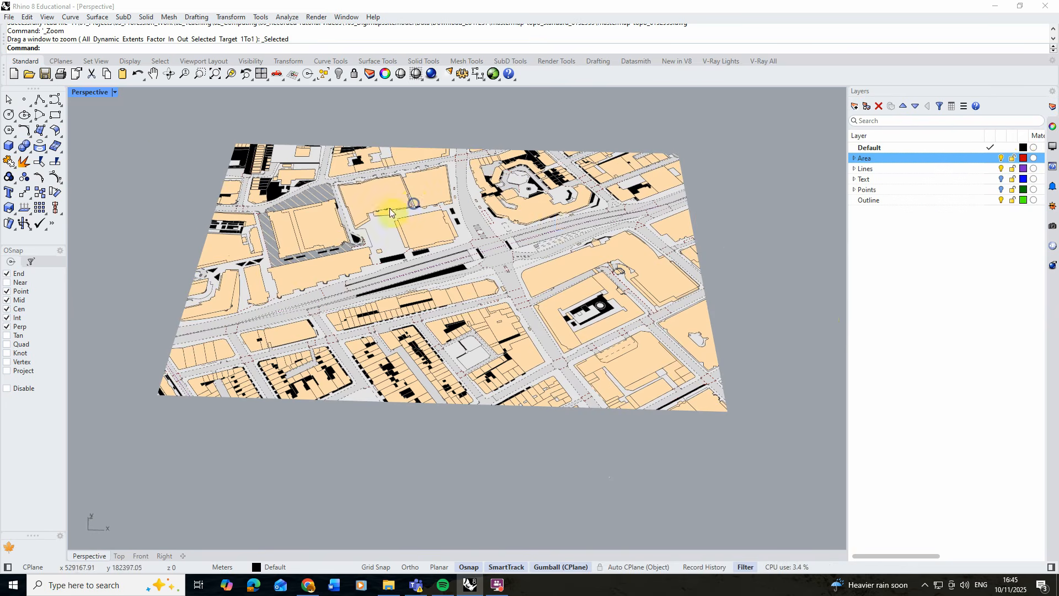
{"action": "left_click", "coordinate": [54, 114]}
{"action": "scroll", "coordinate": [295, 318], "scroll_direction": "down", "scroll_amount": 3}
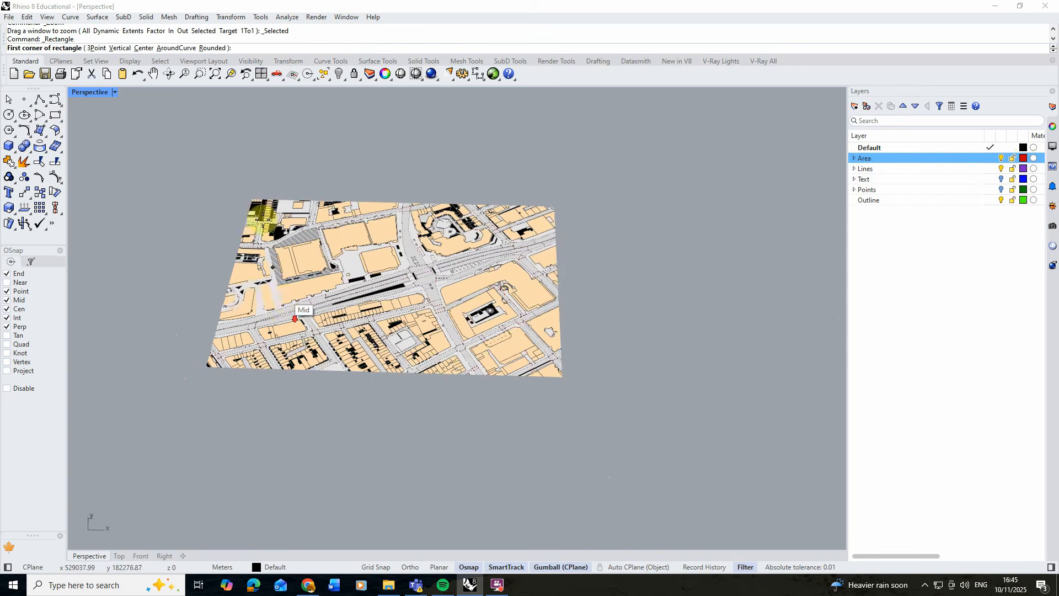
{"action": "scroll", "coordinate": [224, 210], "scroll_direction": "up", "scroll_amount": 6}
{"action": "left_click", "coordinate": [267, 199]}
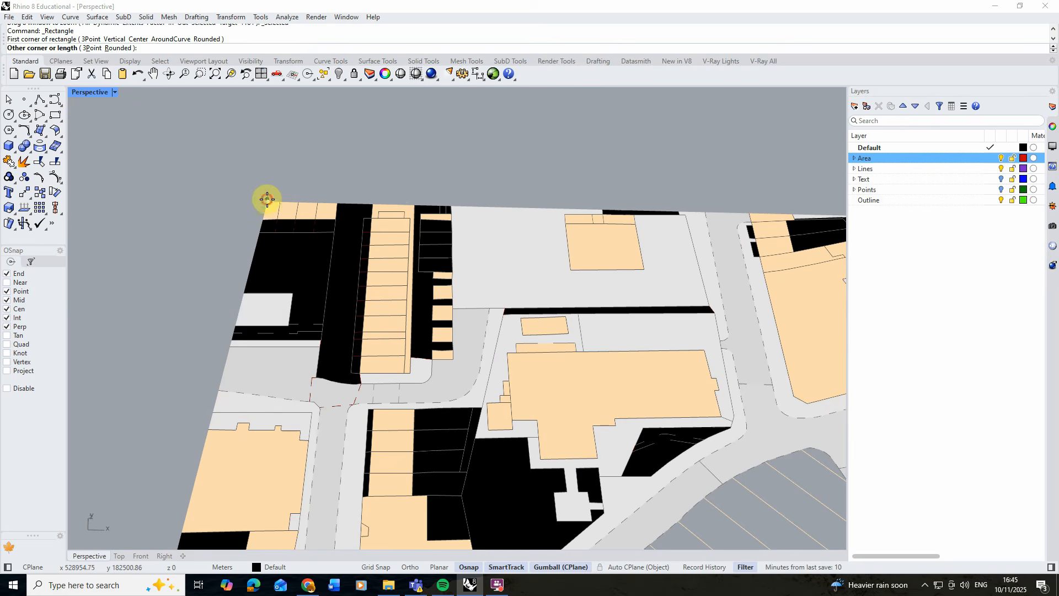
{"action": "scroll", "coordinate": [226, 180], "scroll_direction": "down", "scroll_amount": 6}
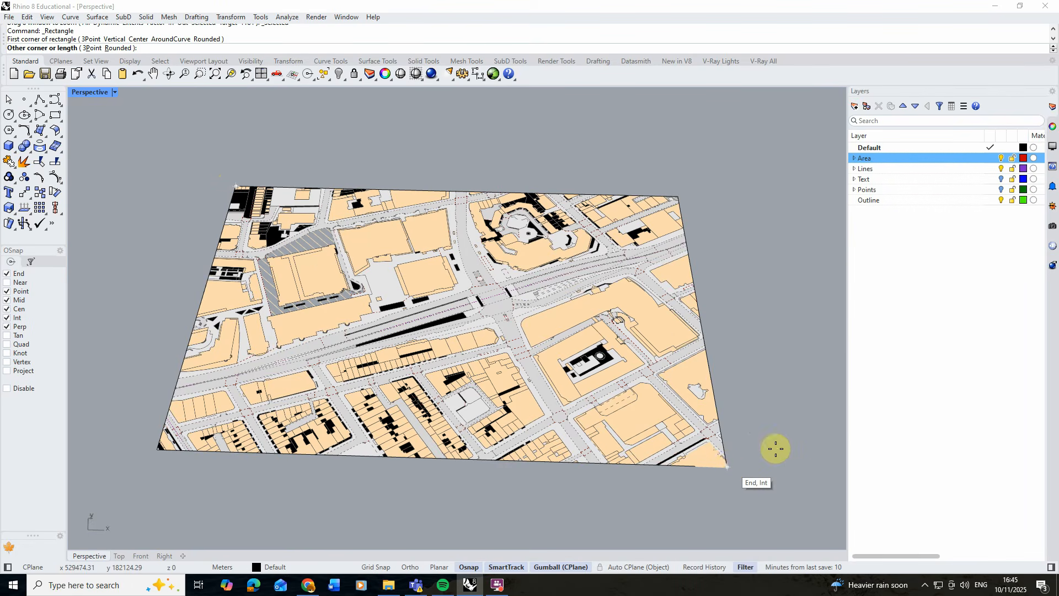
{"action": "left_click", "coordinate": [882, 200]}
{"action": "double_click", "coordinate": [899, 201]}
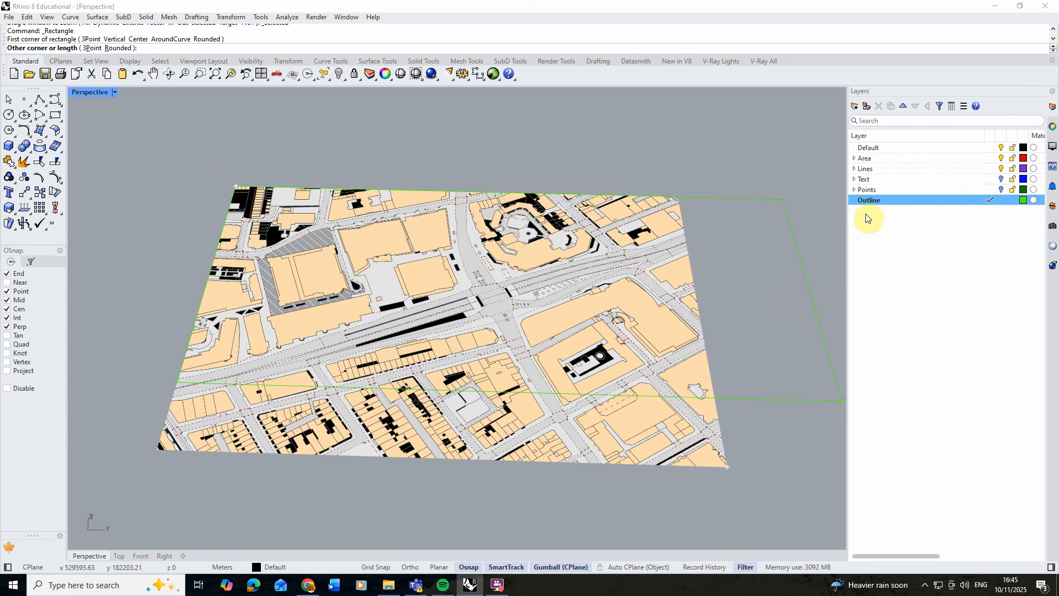
{"action": "left_click", "coordinate": [728, 466]}
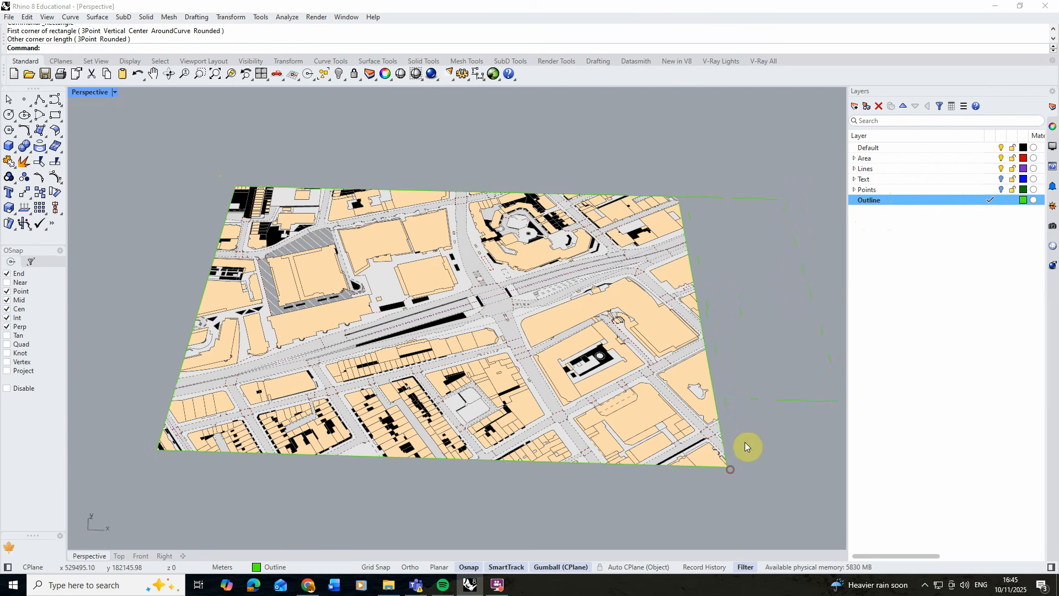
Step: Turn the Area layer off and check the boundary rectangle around the linework
{"action": "left_click", "coordinate": [1001, 158]}
{"action": "left_click", "coordinate": [1001, 158]}
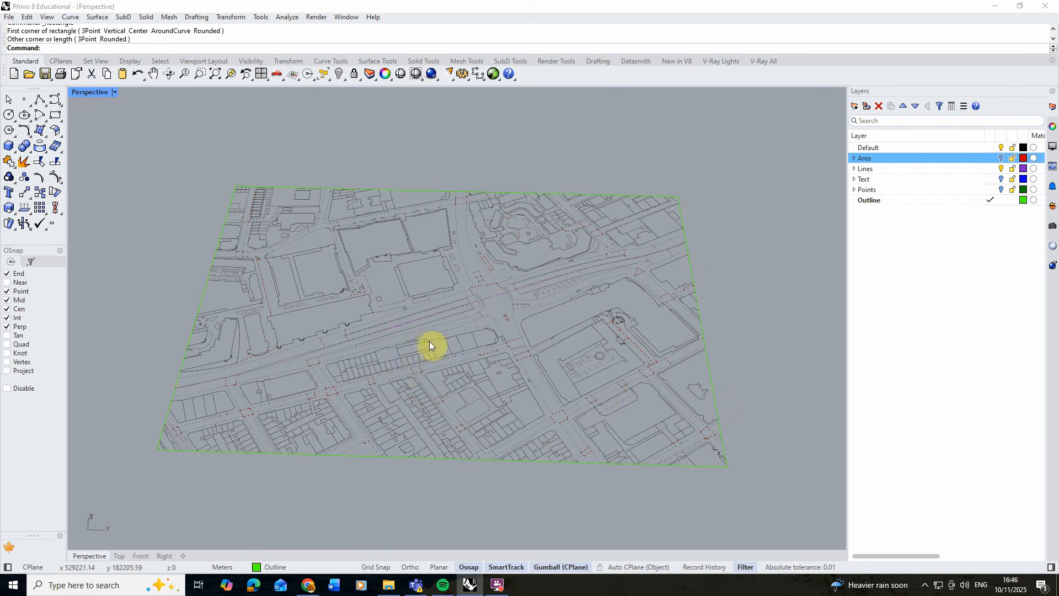
{"action": "right_click_drag", "start_coordinate": [371, 259], "coordinate": [349, 266]}
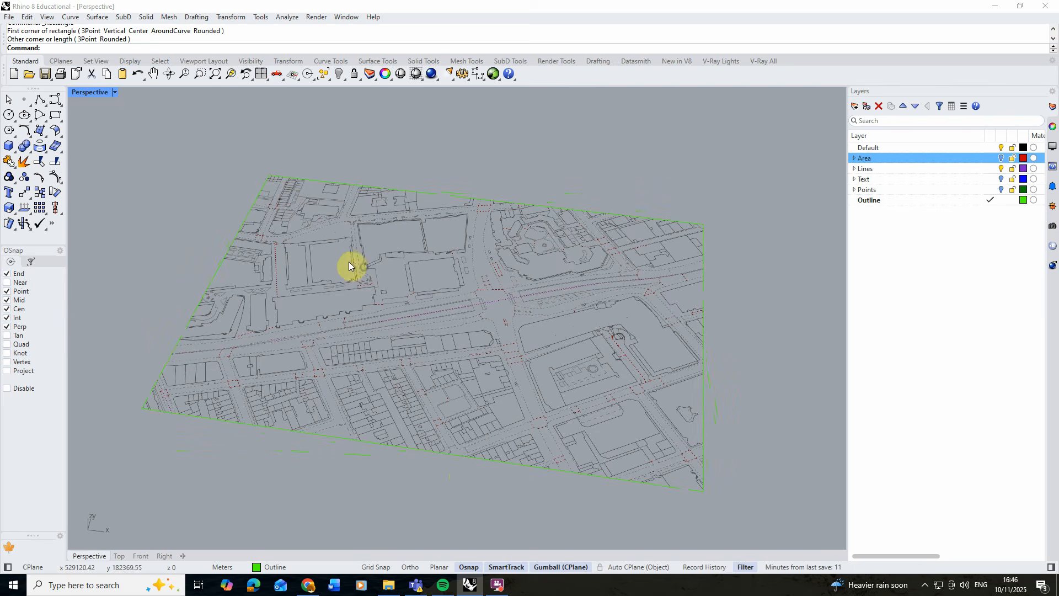
Step: Import terrain-5-TQ28SE.dwg from the tq folder of terrain-5_6152954, with model units in Meters and layout units in Millimeters
{"action": "left_click", "coordinate": [9, 17]}
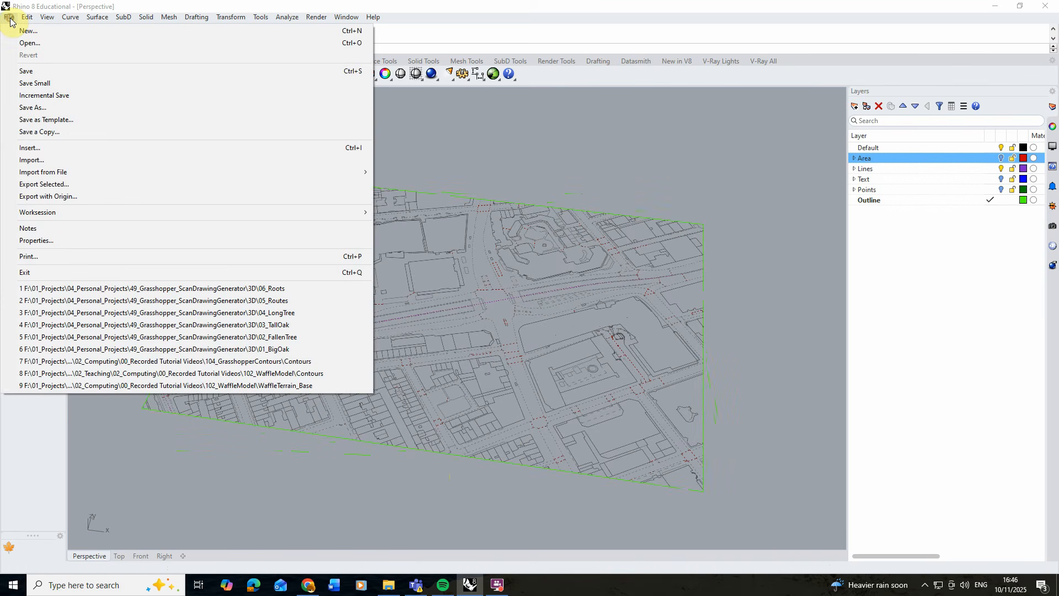
{"action": "left_click", "coordinate": [86, 160]}
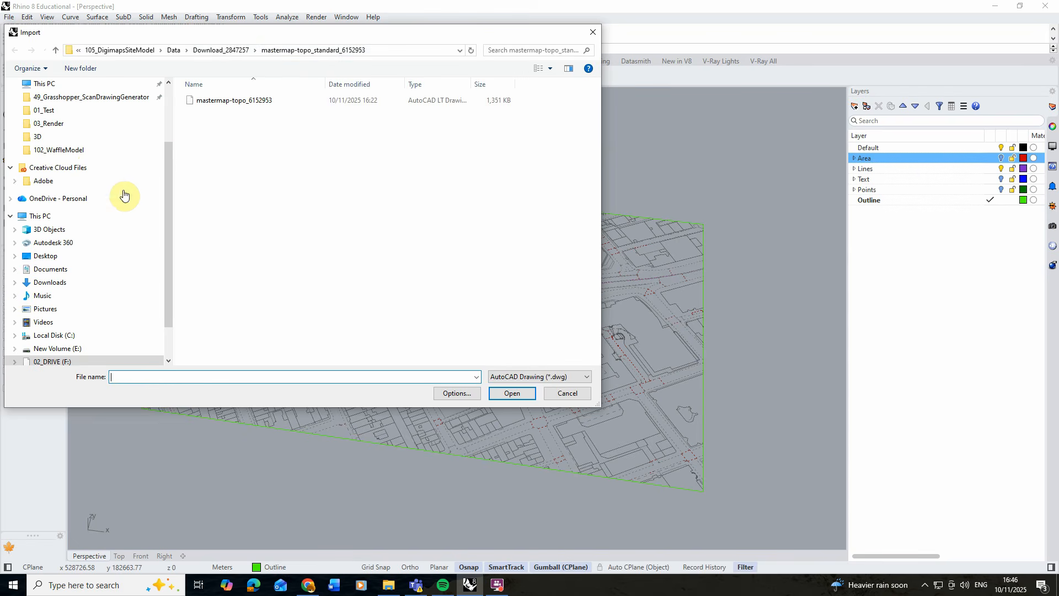
{"action": "left_click", "coordinate": [223, 51]}
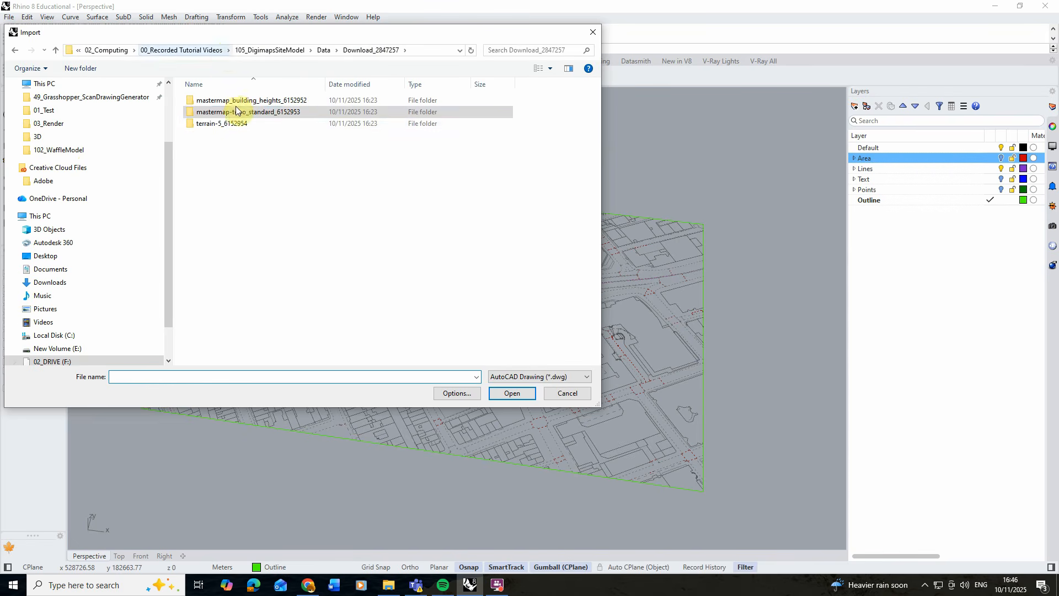
{"action": "double_click", "coordinate": [214, 126]}
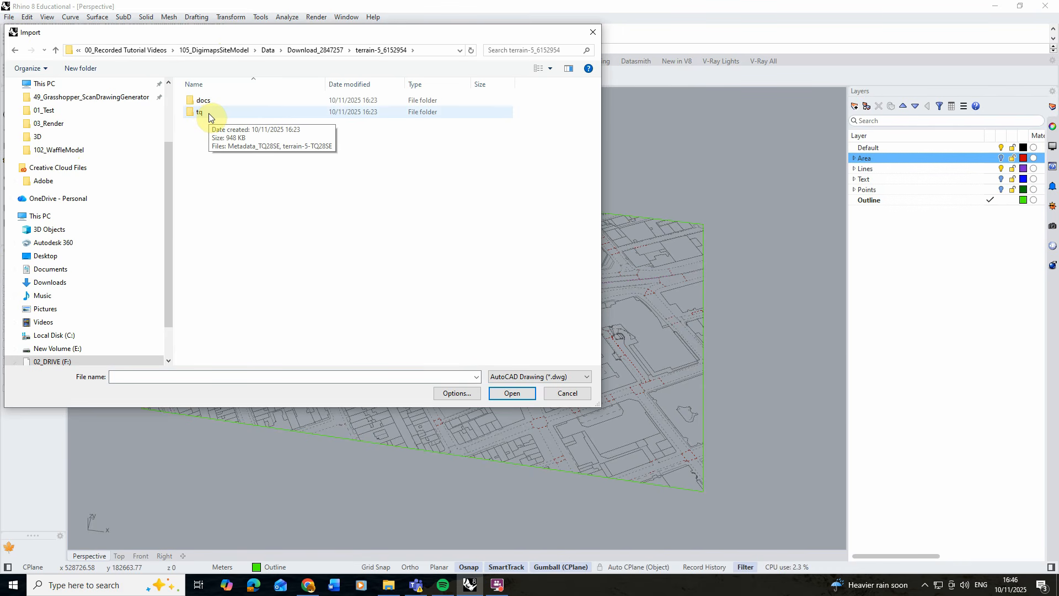
{"action": "double_click", "coordinate": [212, 114]}
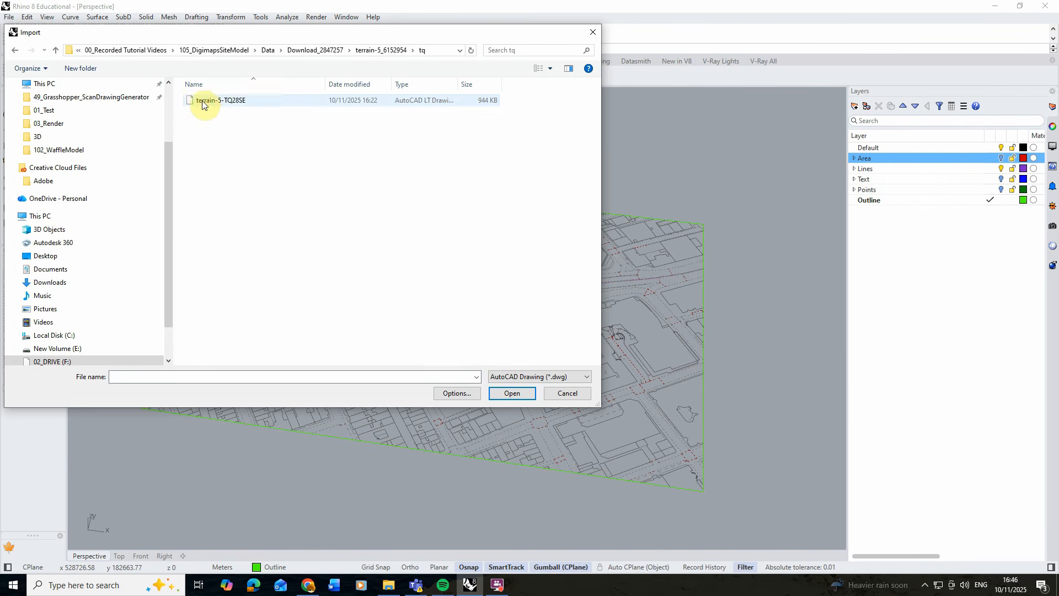
{"action": "left_click", "coordinate": [213, 100]}
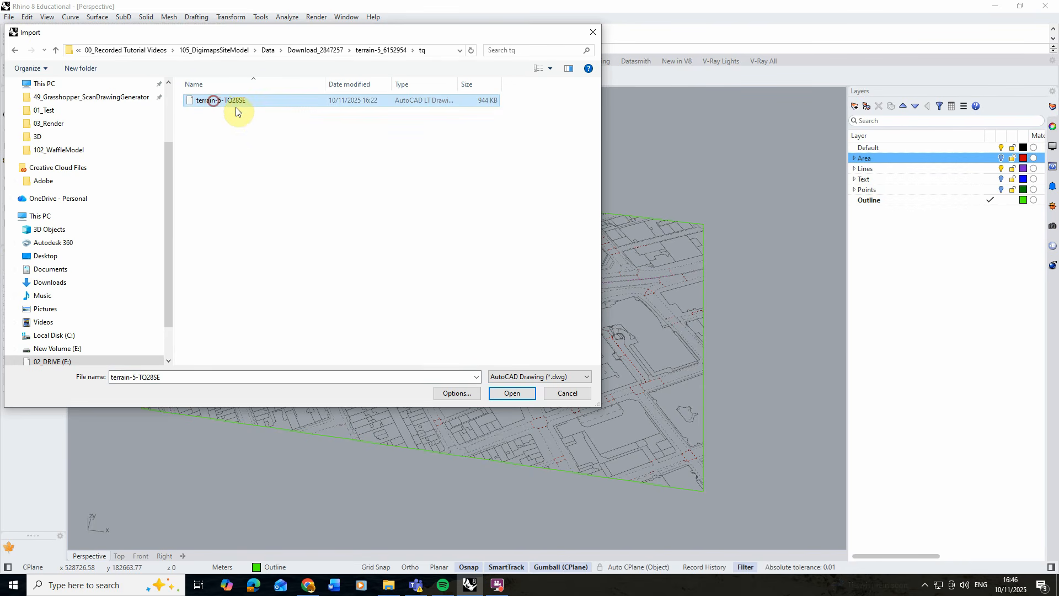
{"action": "left_click", "coordinate": [512, 394]}
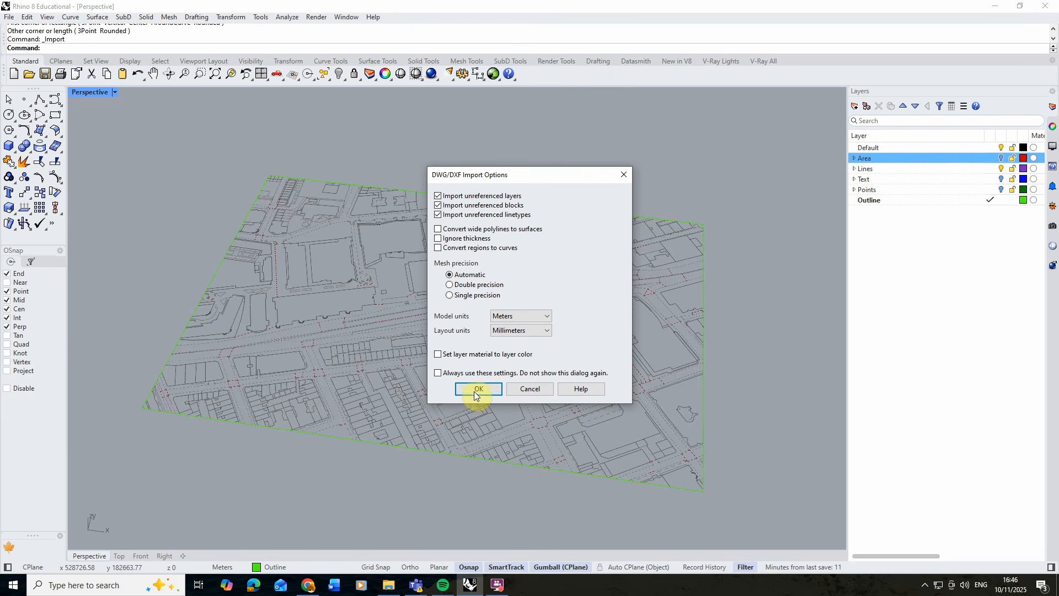
{"action": "left_click", "coordinate": [472, 391]}
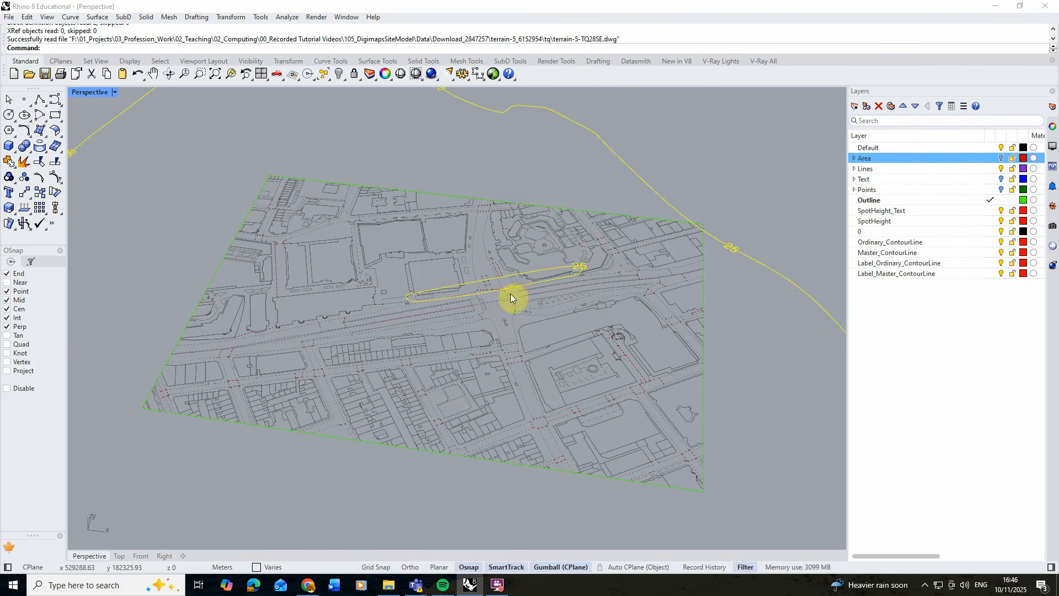
Step: Clear the selection of the imported terrain and inspect how far its contours extend around the site
{"action": "scroll", "coordinate": [437, 276], "scroll_direction": "down", "scroll_amount": 2}
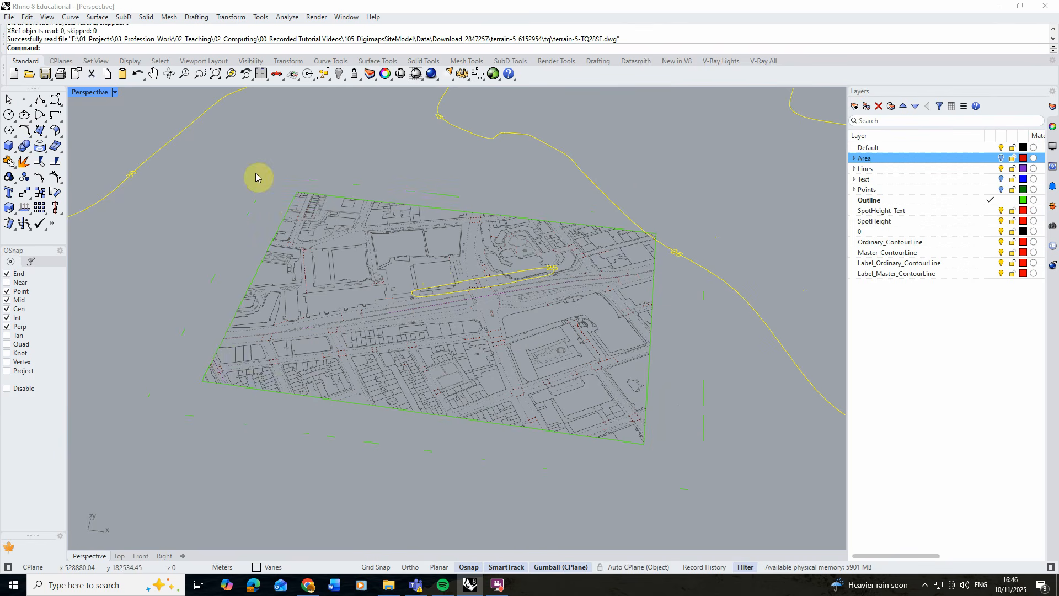
{"action": "scroll", "coordinate": [502, 367], "scroll_direction": "down", "scroll_amount": 8}
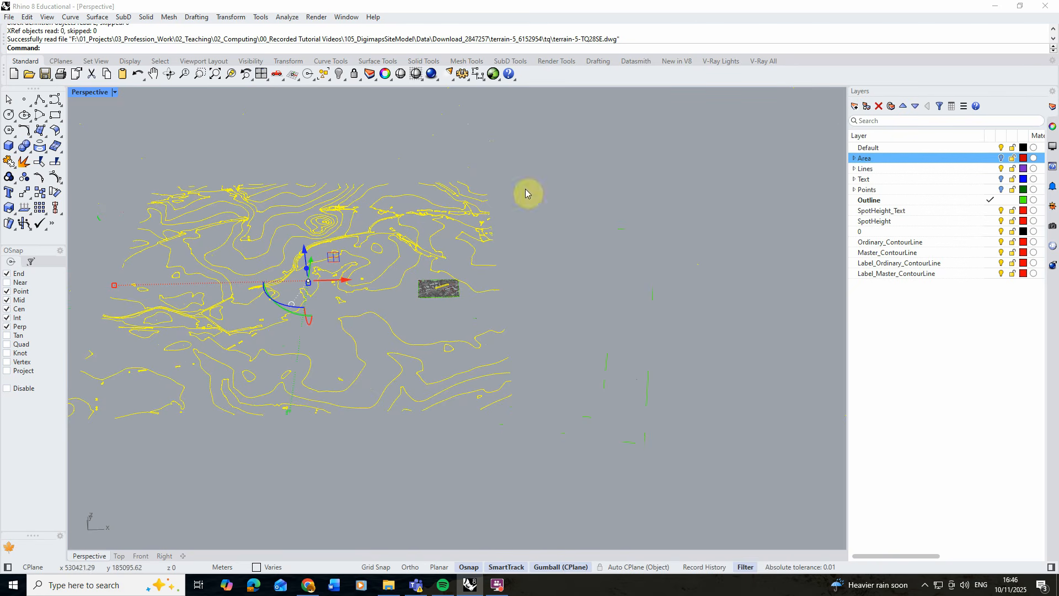
{"action": "right_click_drag", "start_coordinate": [337, 325], "coordinate": [287, 320]}
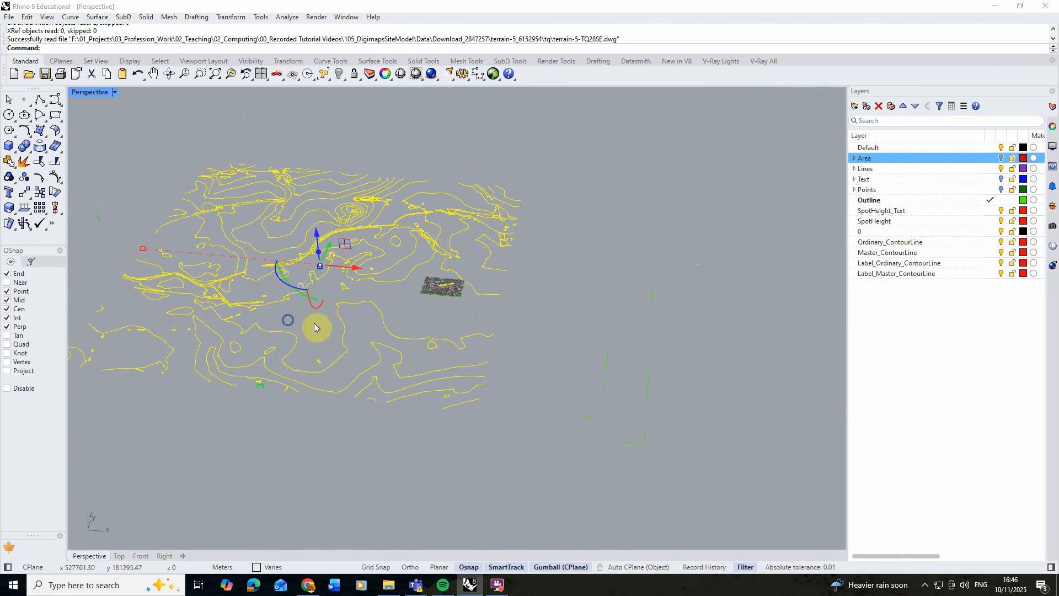
{"action": "left_click", "coordinate": [314, 322]}
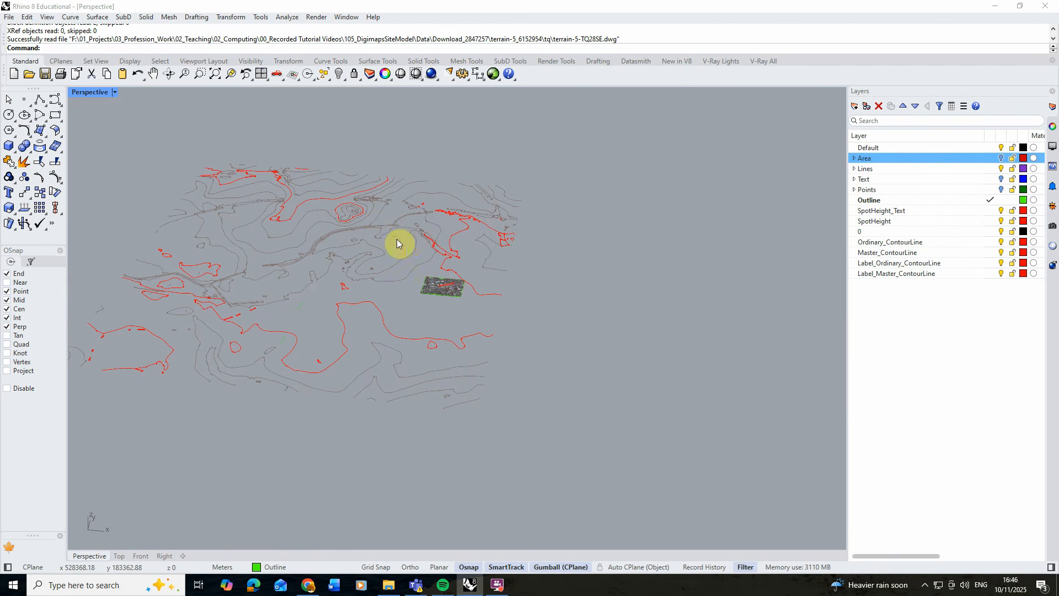
{"action": "right_click_drag", "start_coordinate": [397, 239], "coordinate": [355, 142]}
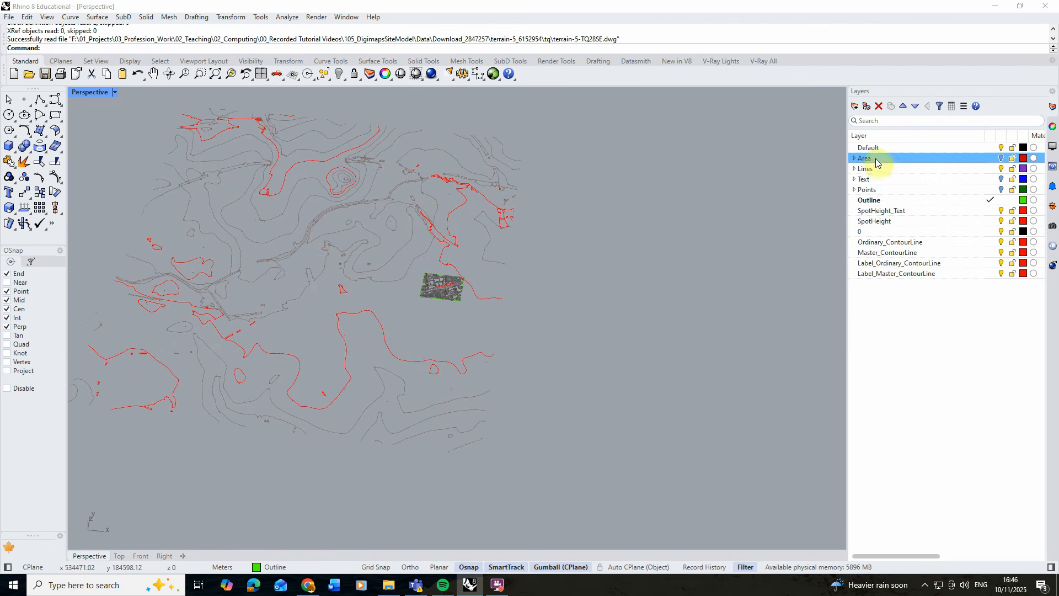
Step: Create a Contours layer and nest all imported terrain layers under it, from SpotHeight_Text to Label_Master_ContourLine, including layer 0
{"action": "left_click", "coordinate": [893, 210]}
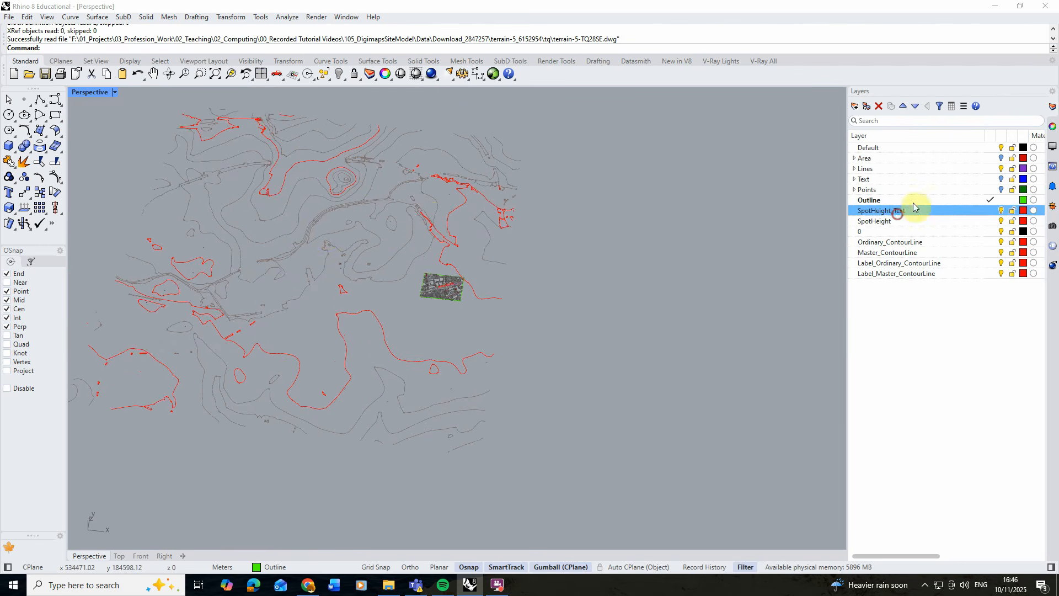
{"action": "left_click", "coordinate": [856, 107]}
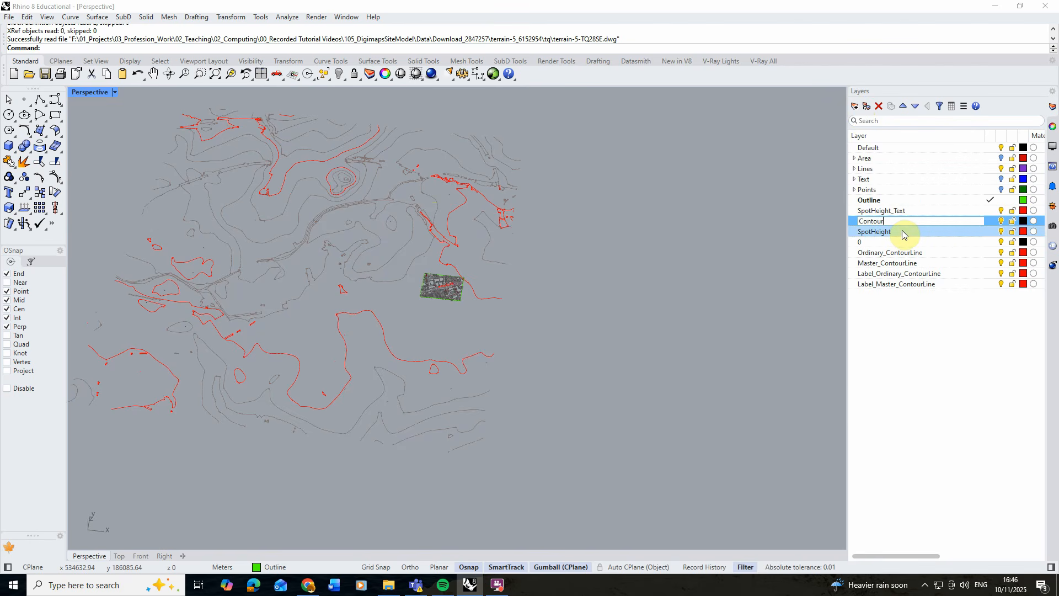
{"action": "left_click", "coordinate": [900, 210]}
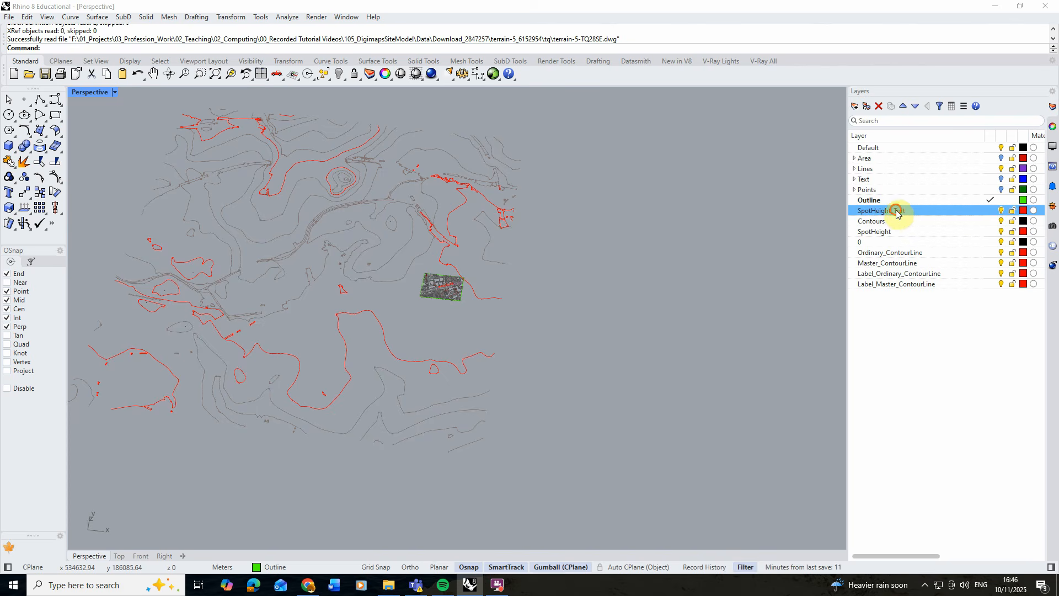
{"action": "left_click_drag", "start_coordinate": [896, 212], "coordinate": [899, 221]}
{"action": "left_click", "coordinate": [896, 231]}
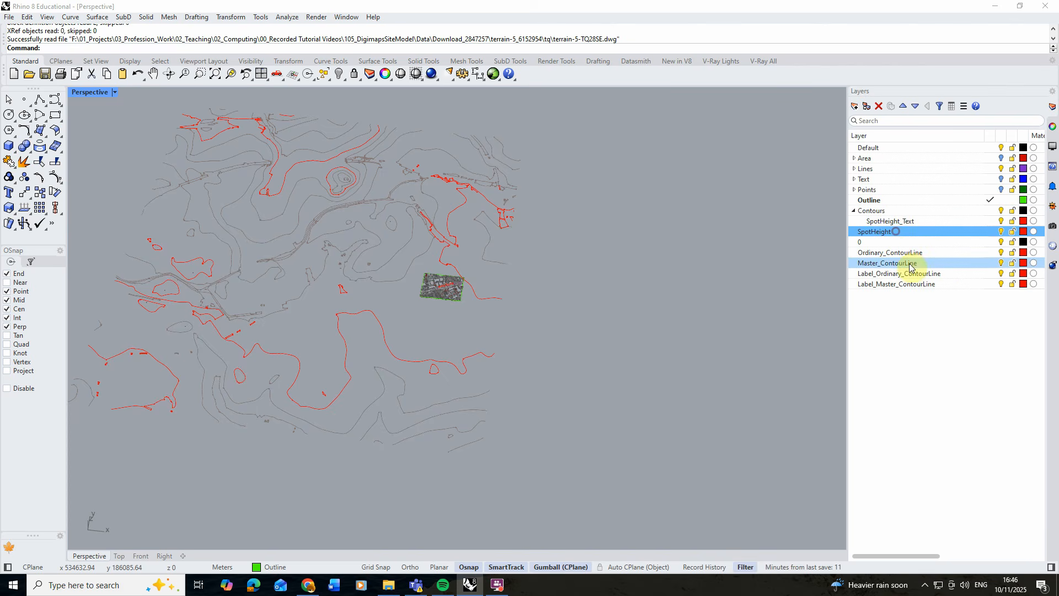
{"action": "left_click", "coordinate": [910, 284], "text": "shift"}
{"action": "left_click_drag", "start_coordinate": [909, 284], "coordinate": [930, 222]}
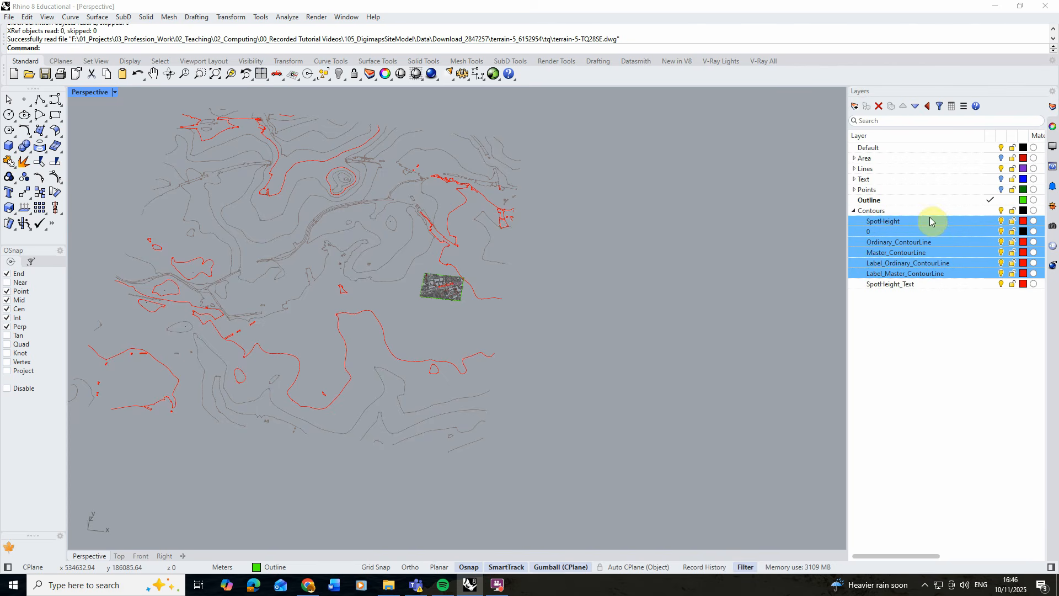
Step: Turn off only the SpotHeight layer within the Contours group
{"action": "scroll", "coordinate": [393, 275], "scroll_direction": "up", "scroll_amount": 8}
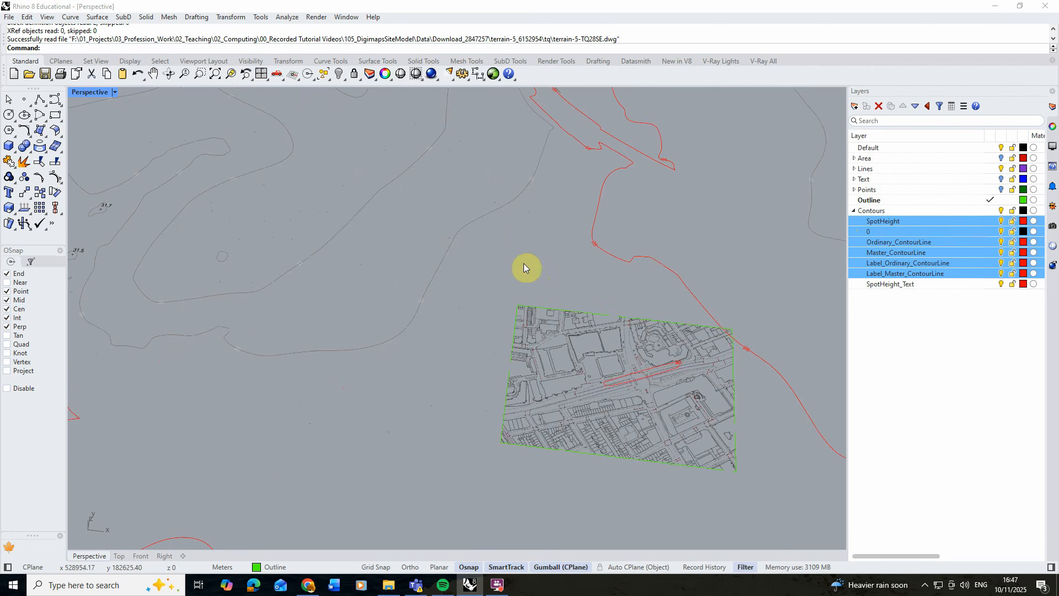
{"action": "left_click", "coordinate": [1001, 221]}
{"action": "left_click", "coordinate": [1001, 222]}
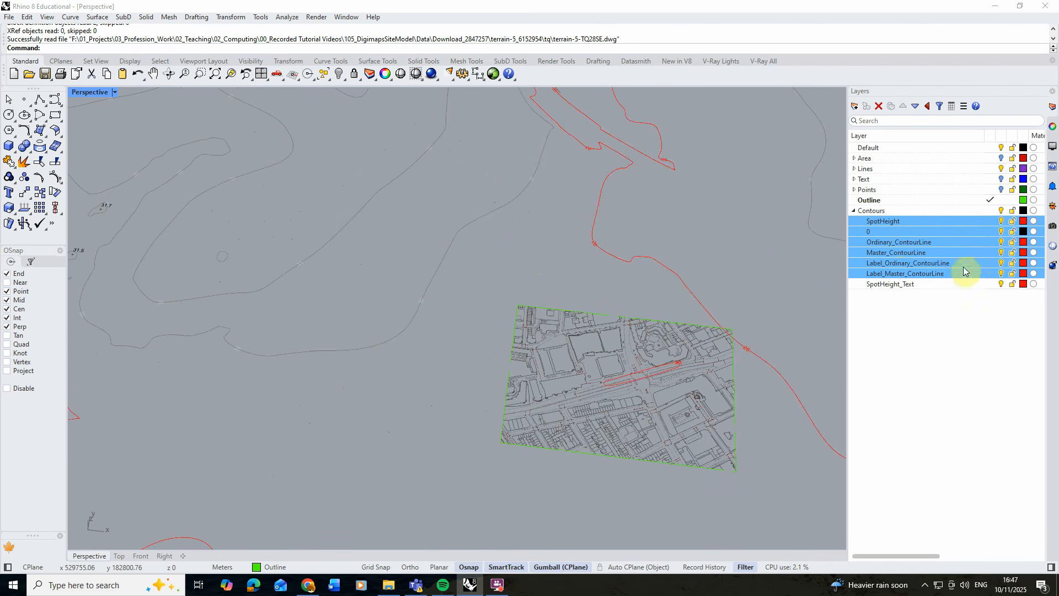
{"action": "left_click", "coordinate": [963, 264]}
{"action": "left_click", "coordinate": [1000, 221]}
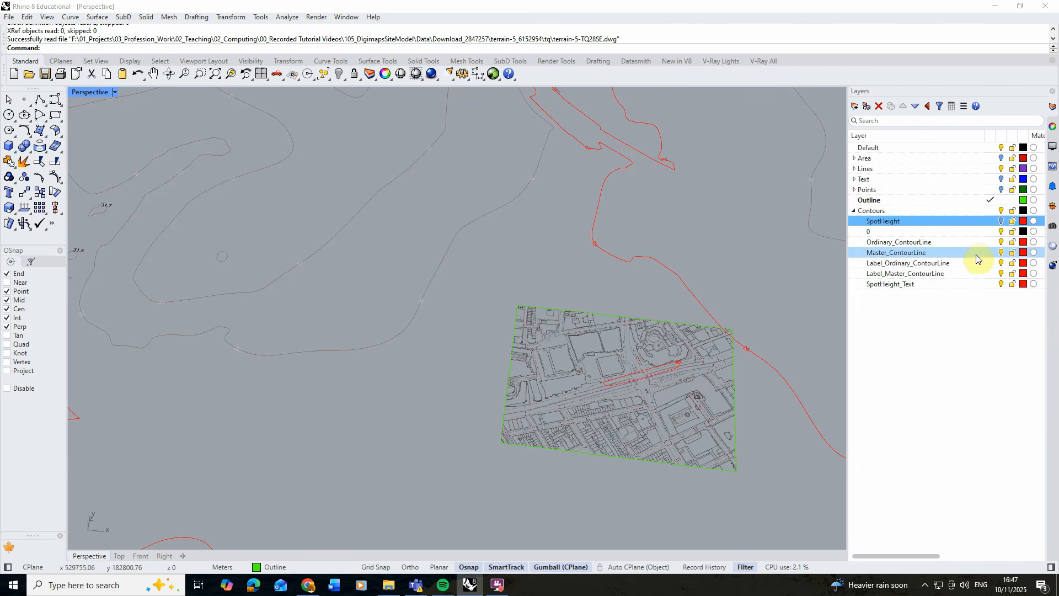
Step: Turn off the Label_Ordinary_ContourLine, Label_Master_ContourLine and SpotHeight_Text layers, and collapse the Contours group
{"action": "left_click", "coordinate": [1001, 263]}
{"action": "left_click", "coordinate": [1001, 274]}
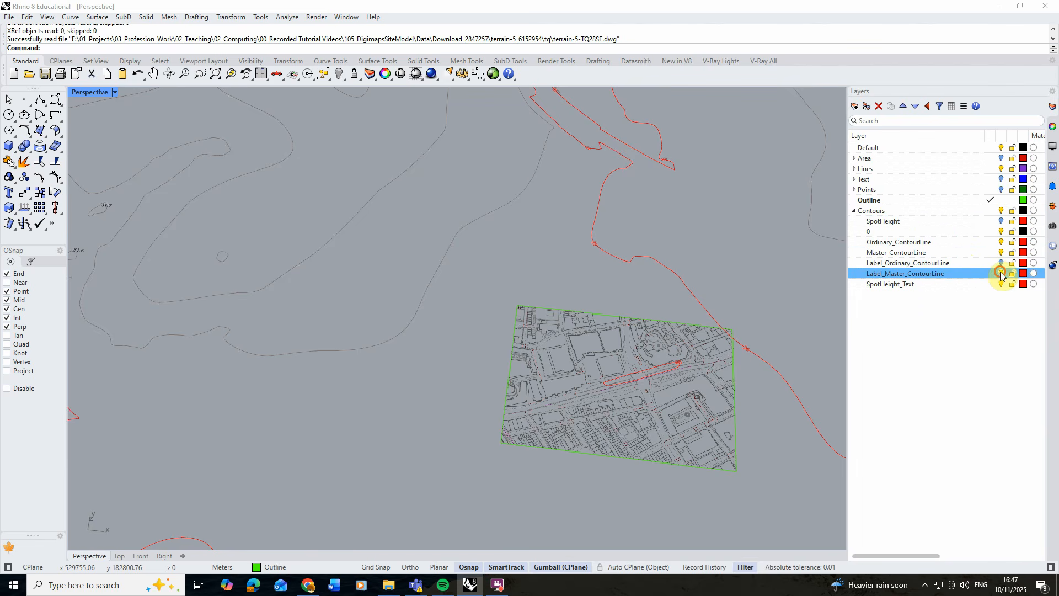
{"action": "left_click", "coordinate": [1001, 284]}
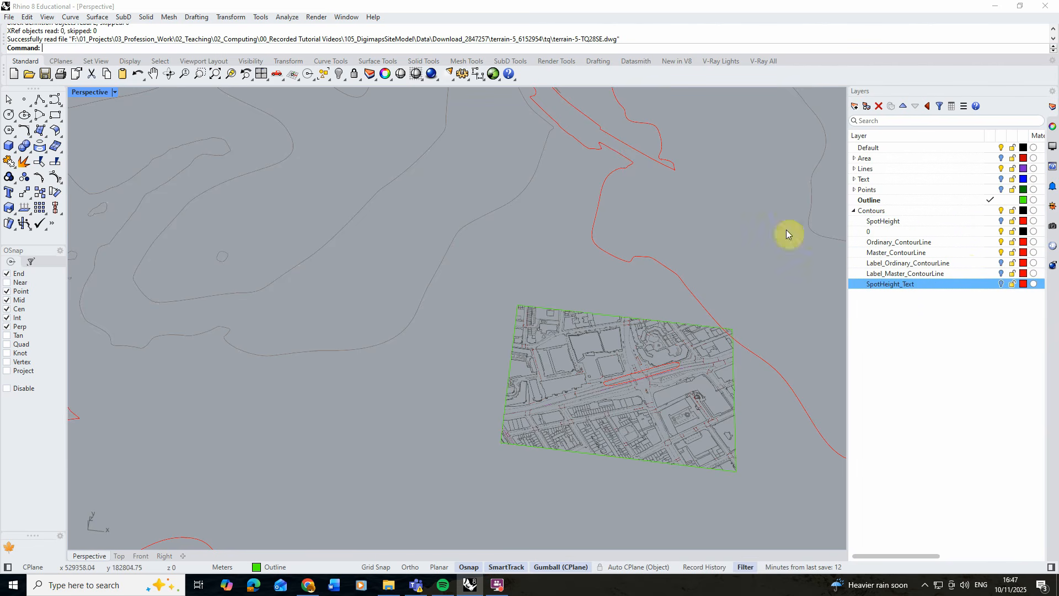
{"action": "scroll", "coordinate": [485, 251], "scroll_direction": "down", "scroll_amount": 4}
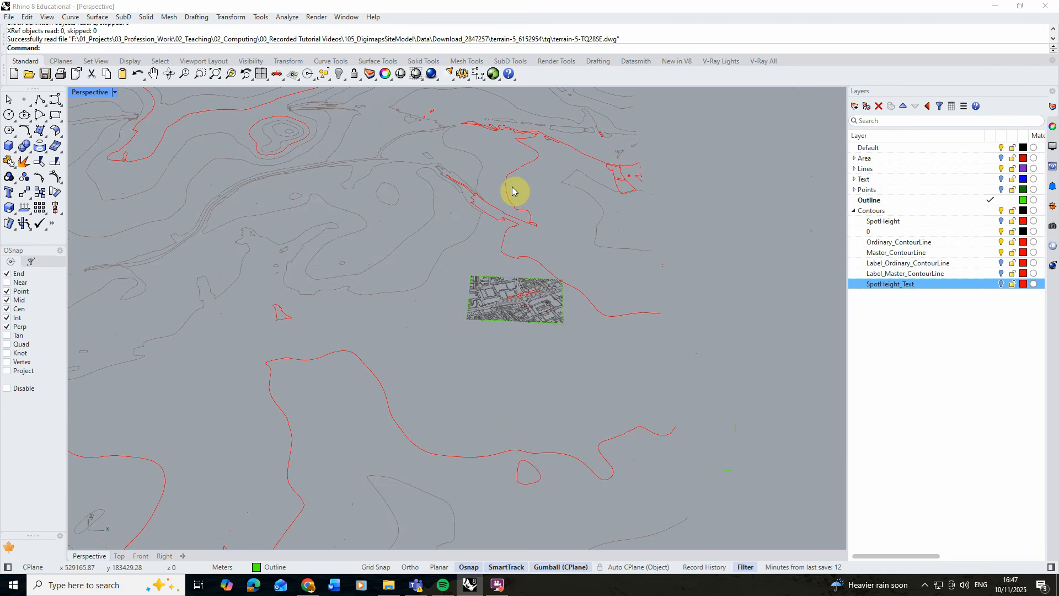
{"action": "right_click_drag", "start_coordinate": [511, 191], "coordinate": [478, 177]}
{"action": "left_click", "coordinate": [854, 210]}
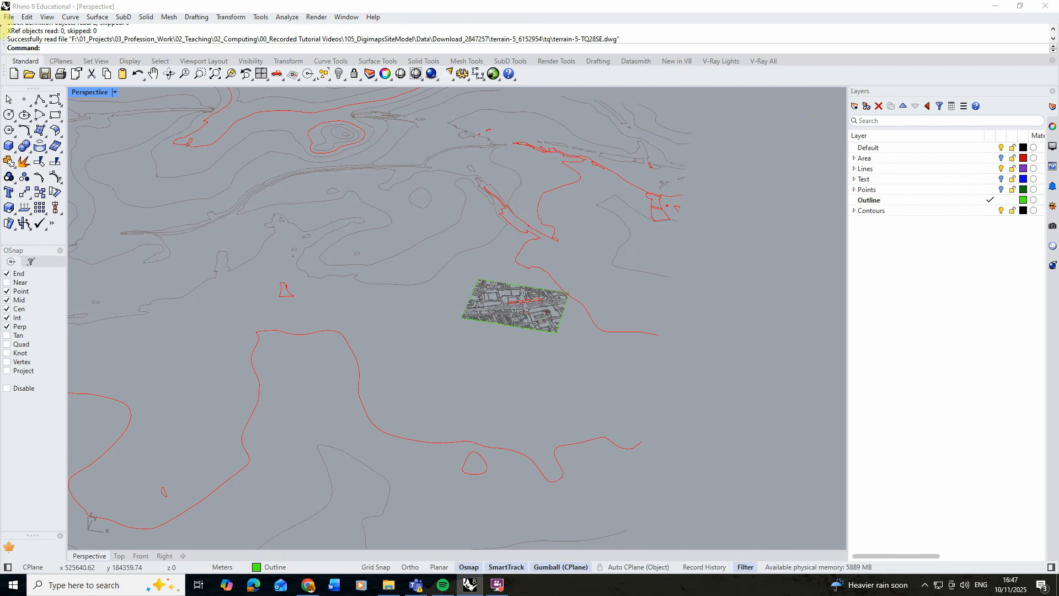
Step: Import tq2580.dwg from the tq folder of mastermap_building_heights_6152952, with model units in Meters and layout units in Millimeters
{"action": "left_click", "coordinate": [10, 18]}
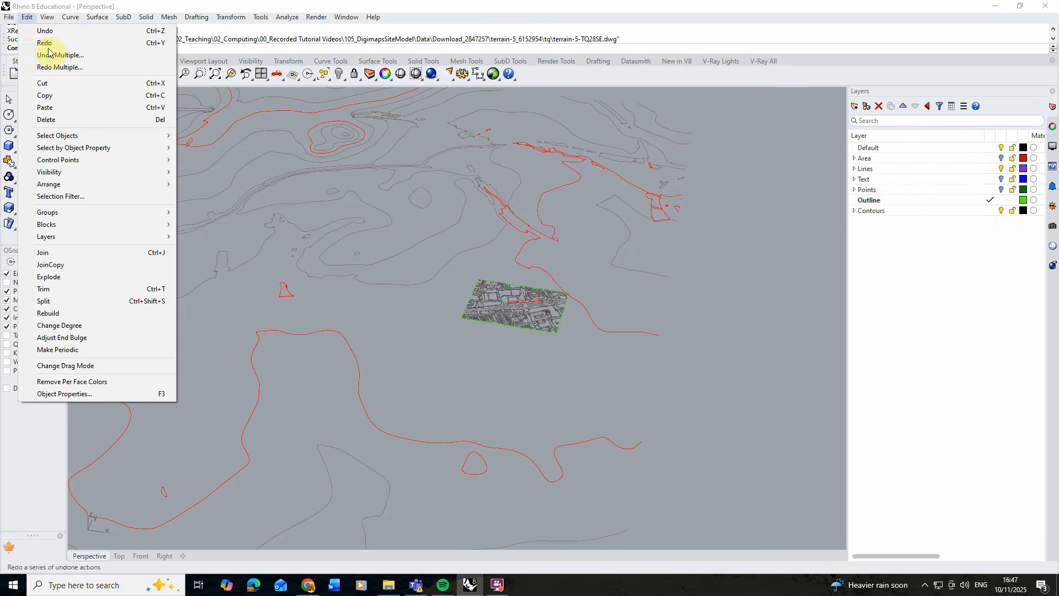
{"action": "left_click", "coordinate": [39, 159]}
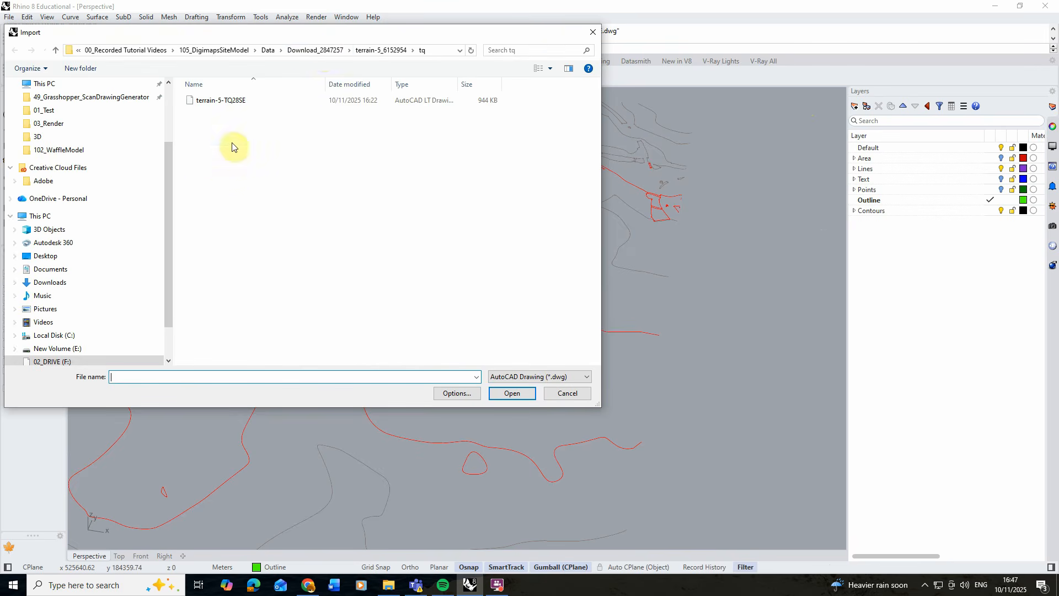
{"action": "left_click", "coordinate": [327, 51]}
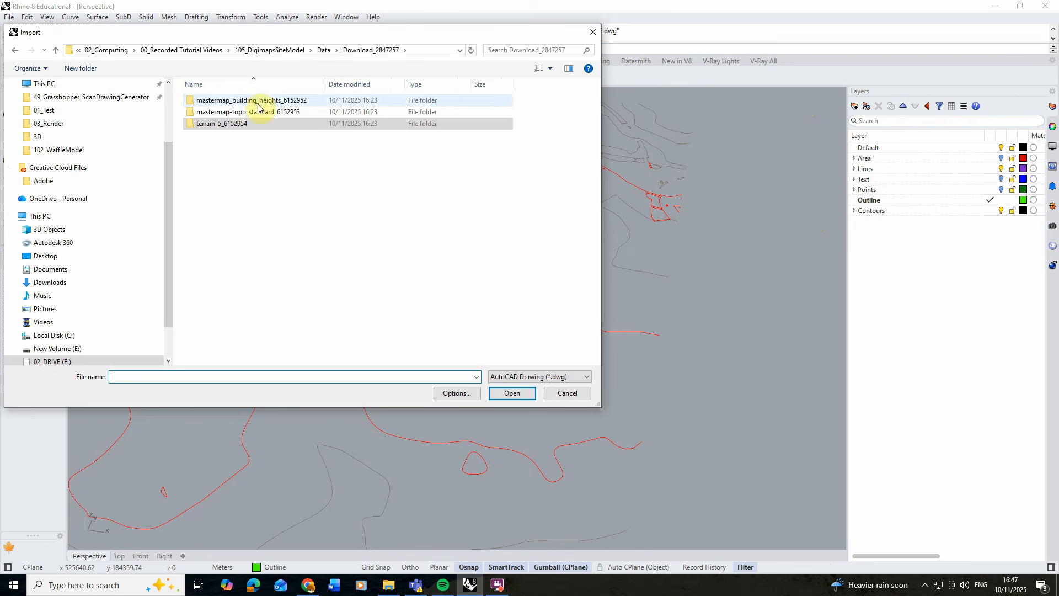
{"action": "double_click", "coordinate": [237, 100]}
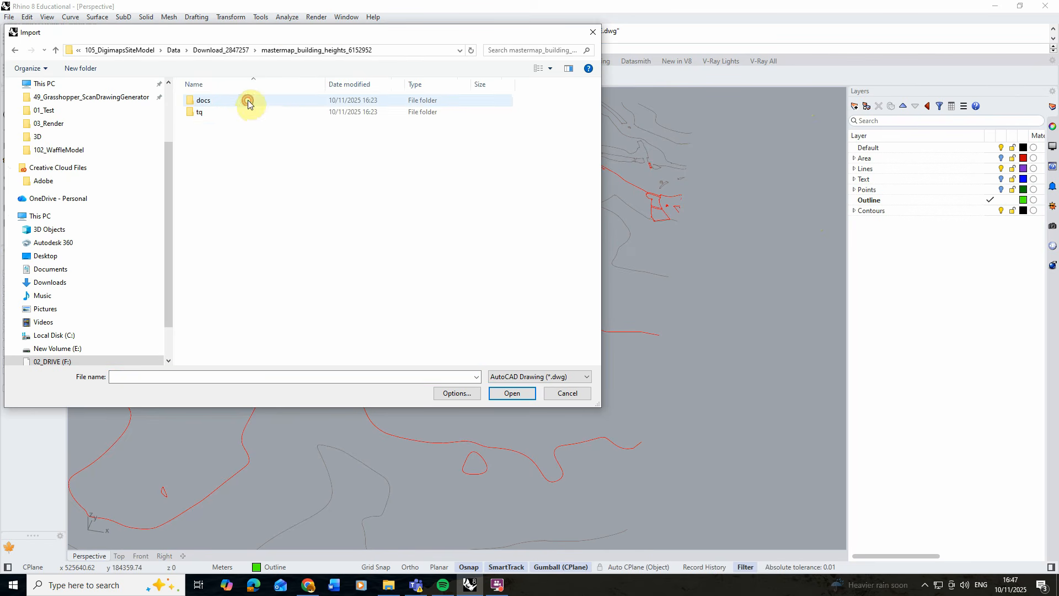
{"action": "double_click", "coordinate": [214, 114]}
{"action": "left_click", "coordinate": [215, 100]}
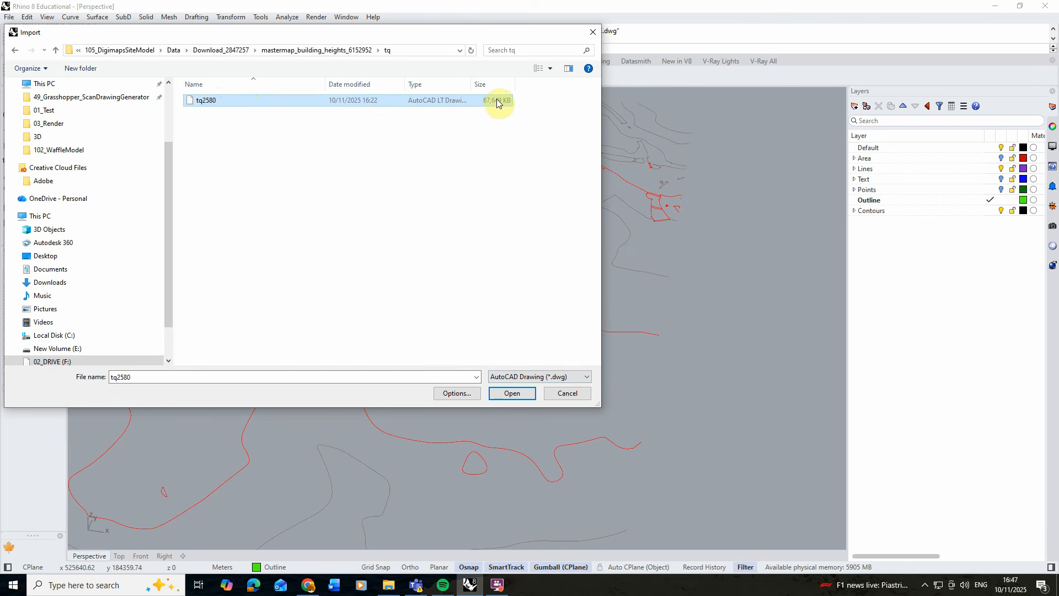
{"action": "left_click", "coordinate": [518, 395]}
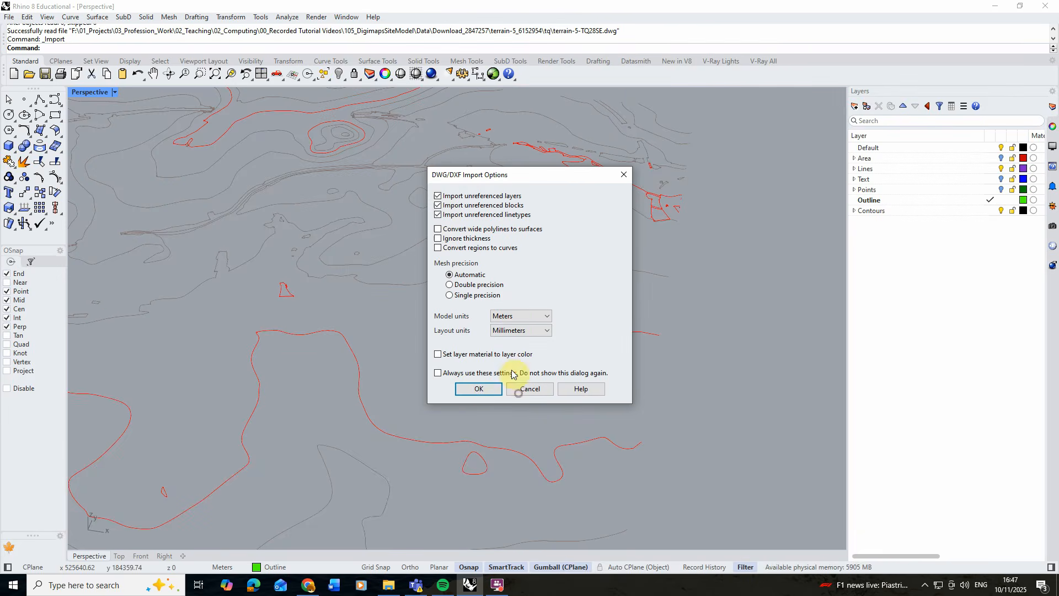
{"action": "left_click", "coordinate": [478, 392]}
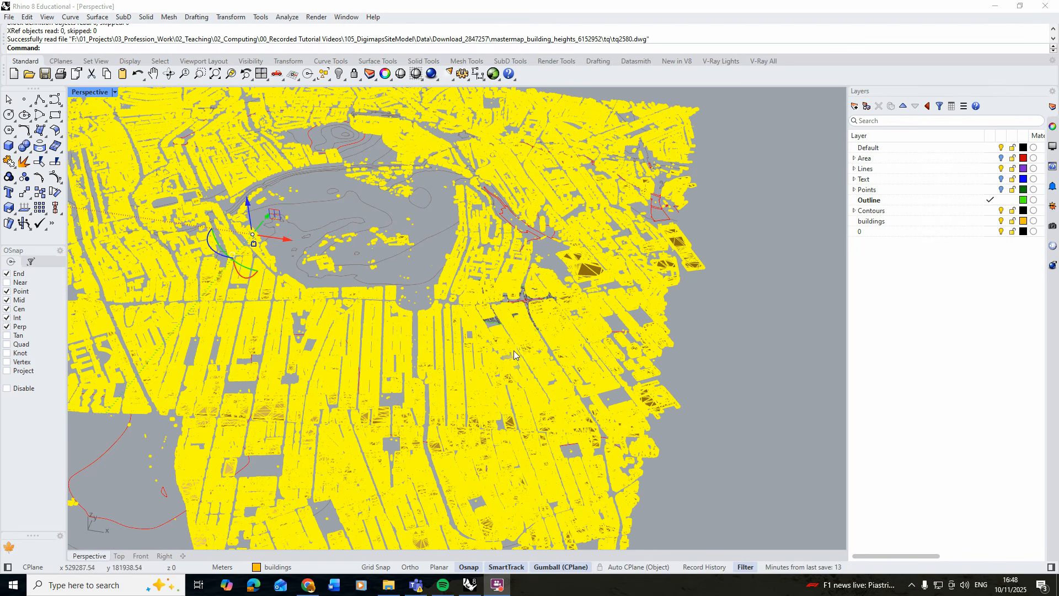
Step: Deselect the imported buildings, make buildings the current layer, and lock the Default, Area, Lines, Text, Points, Outline and Contours layers
{"action": "scroll", "coordinate": [468, 273], "scroll_direction": "down", "scroll_amount": 2}
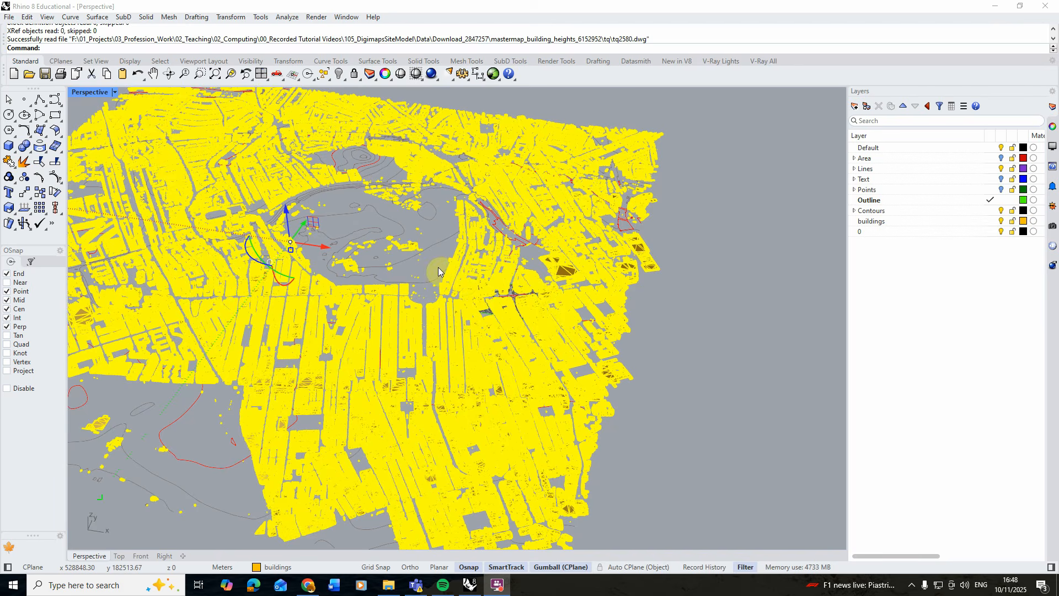
{"action": "scroll", "coordinate": [439, 270], "scroll_direction": "down", "scroll_amount": 1}
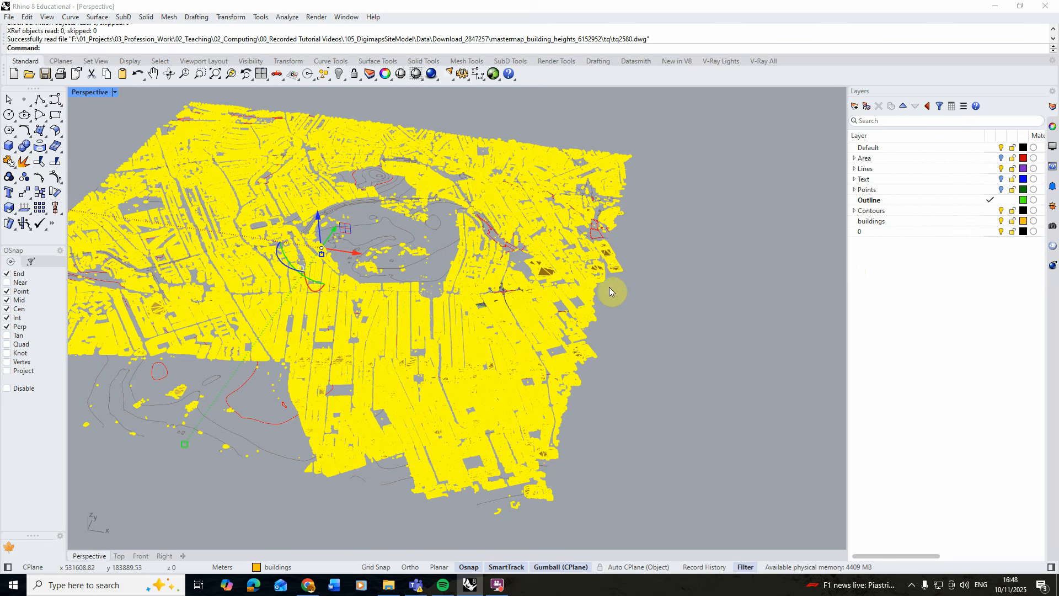
{"action": "left_click", "coordinate": [886, 223]}
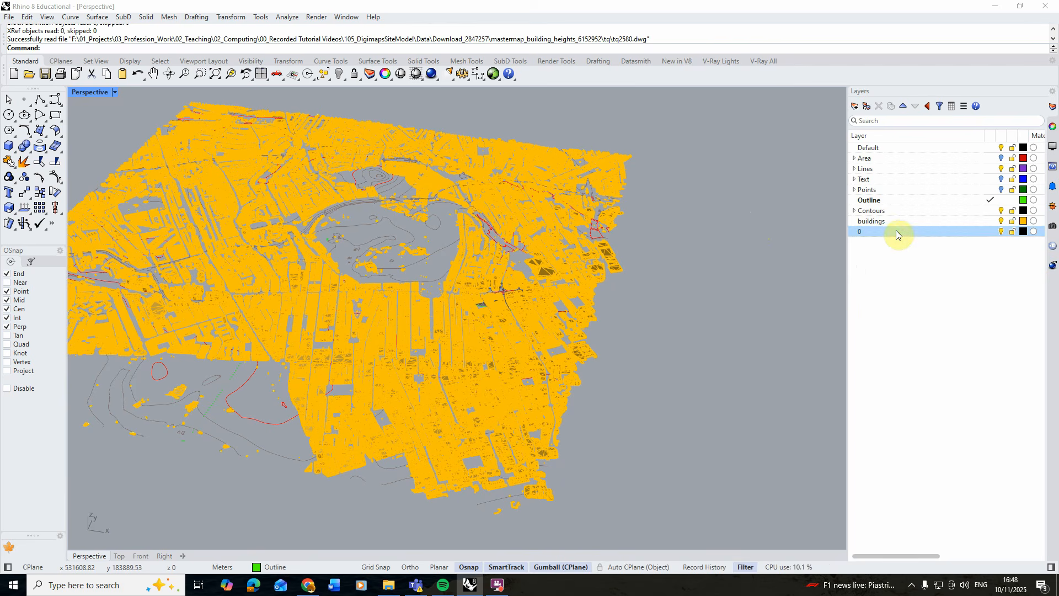
{"action": "left_click", "coordinate": [908, 192]}
{"action": "left_click", "coordinate": [999, 210]}
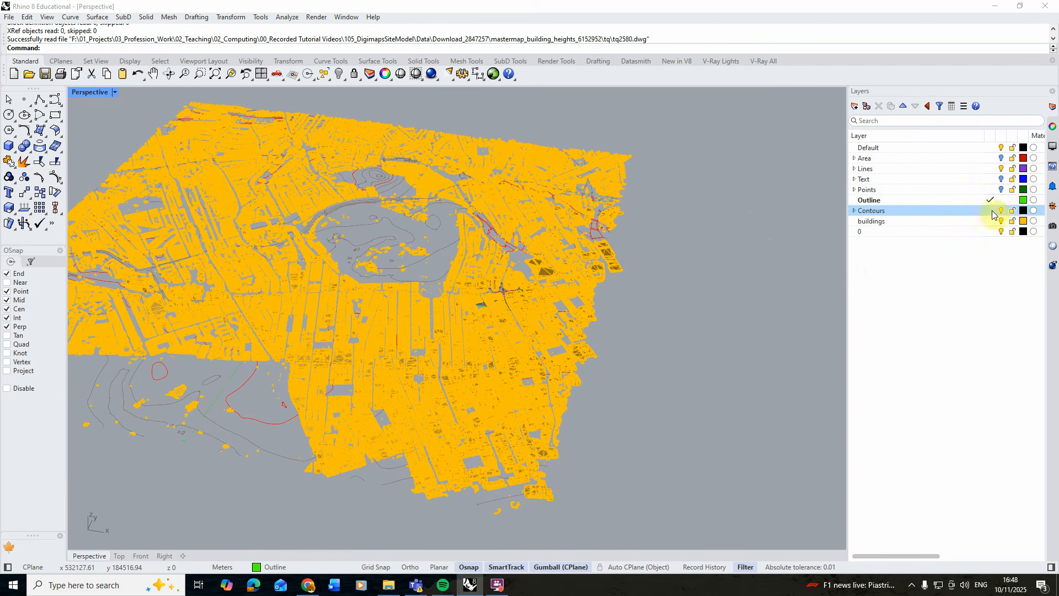
{"action": "left_click", "coordinate": [1012, 169]}
{"action": "left_click", "coordinate": [1014, 160]}
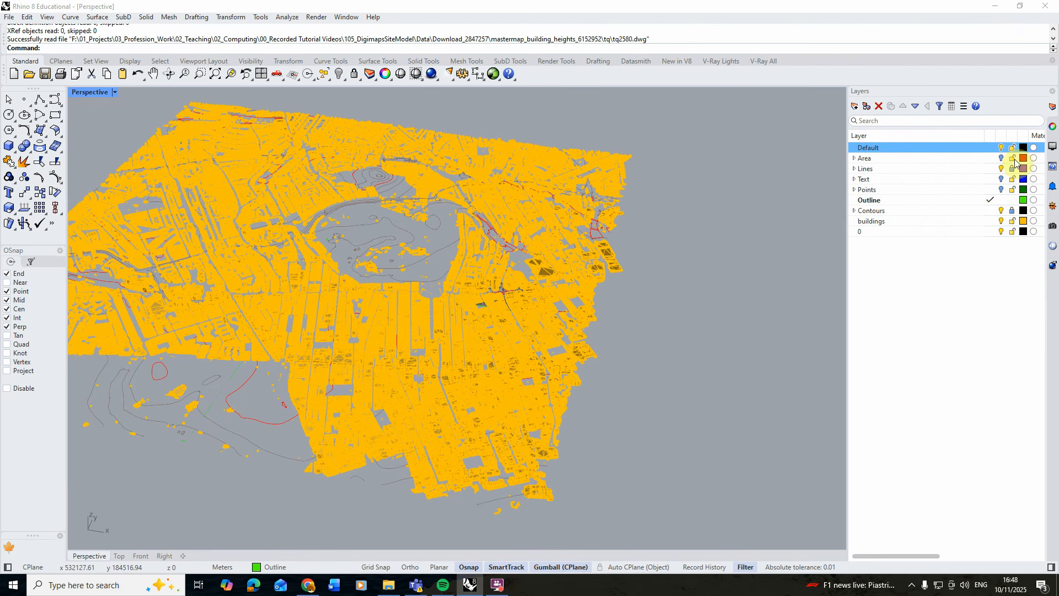
{"action": "left_click", "coordinate": [1013, 180]}
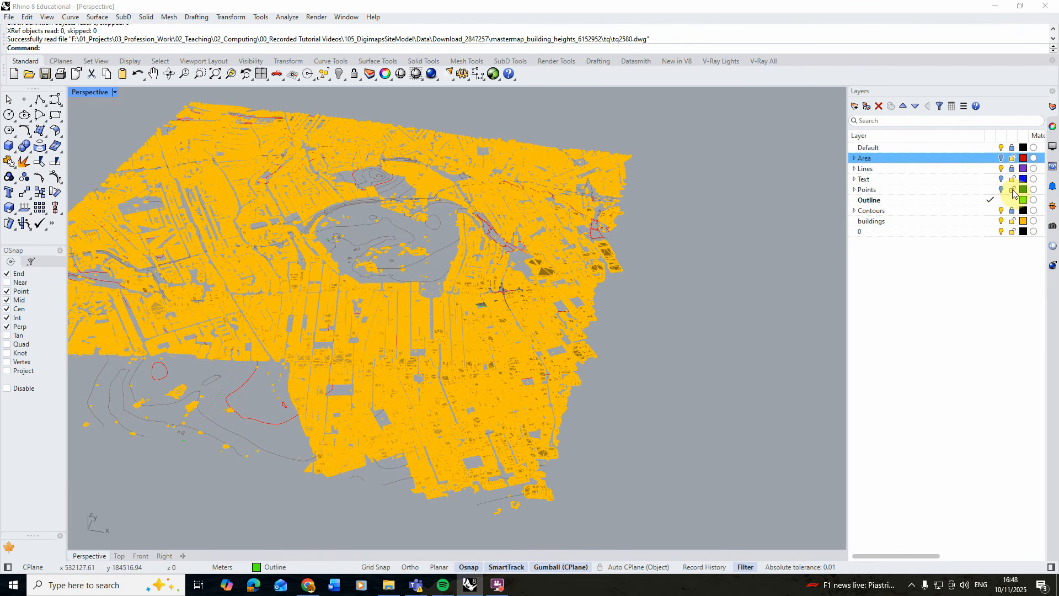
{"action": "left_click", "coordinate": [1013, 191]}
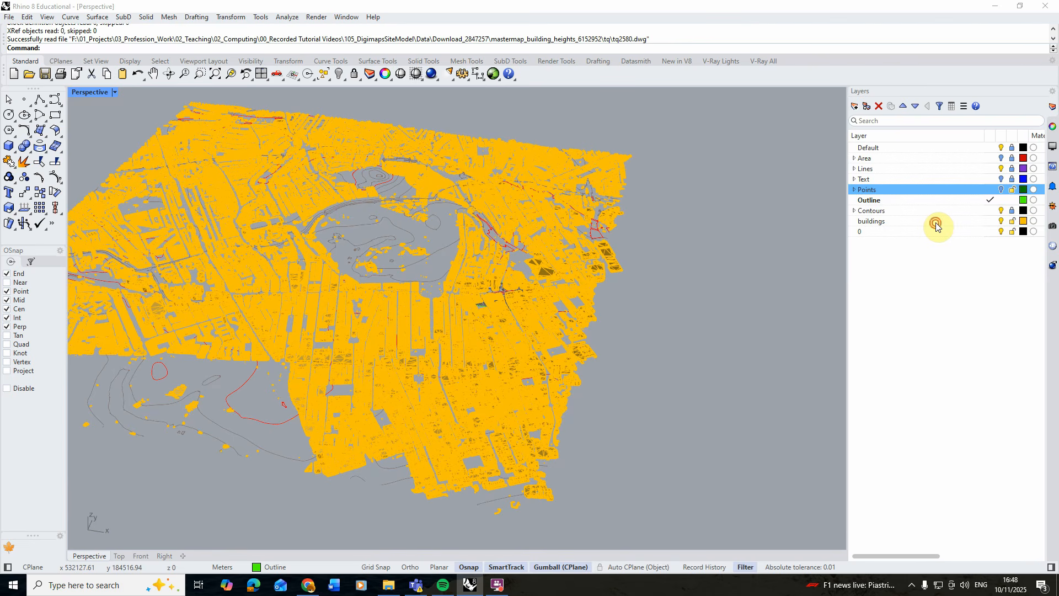
{"action": "double_click", "coordinate": [907, 223]}
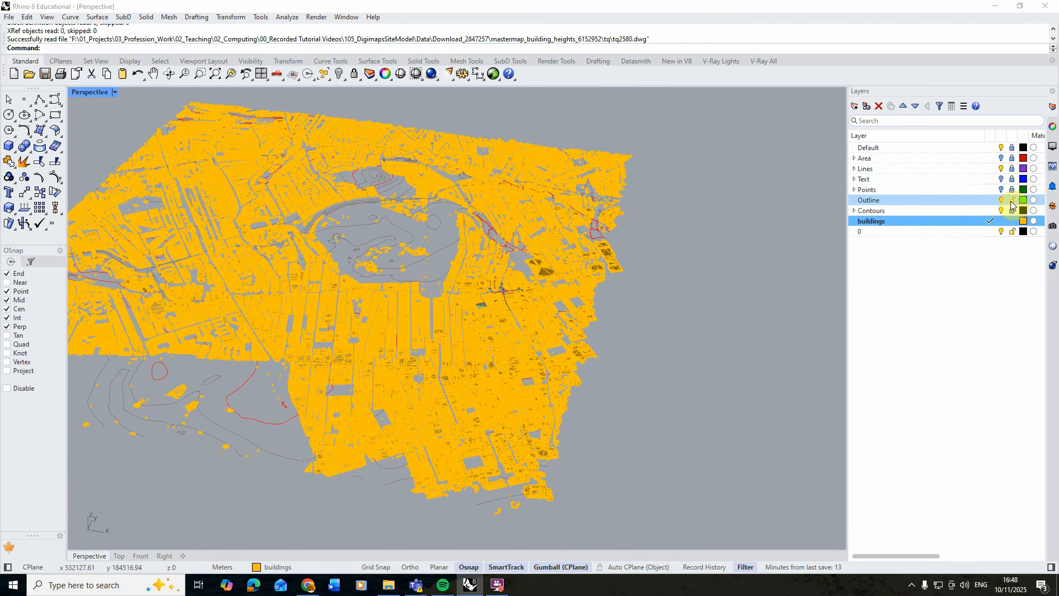
{"action": "left_click", "coordinate": [1012, 206]}
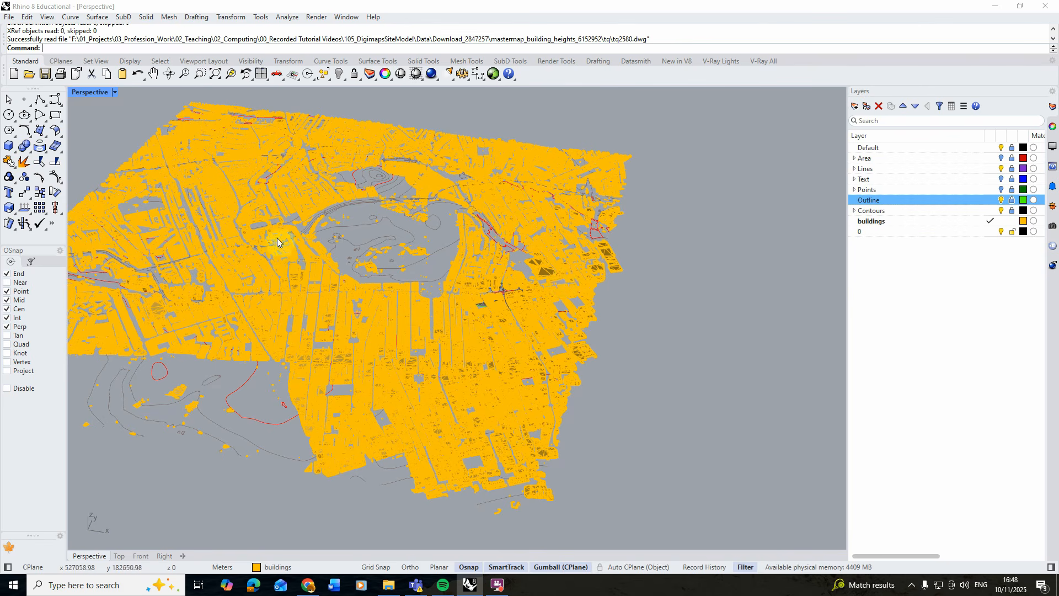
Step: Show the whole model in a maximised Top view to locate the site, and lock layer 0
{"action": "double_click", "coordinate": [99, 94]}
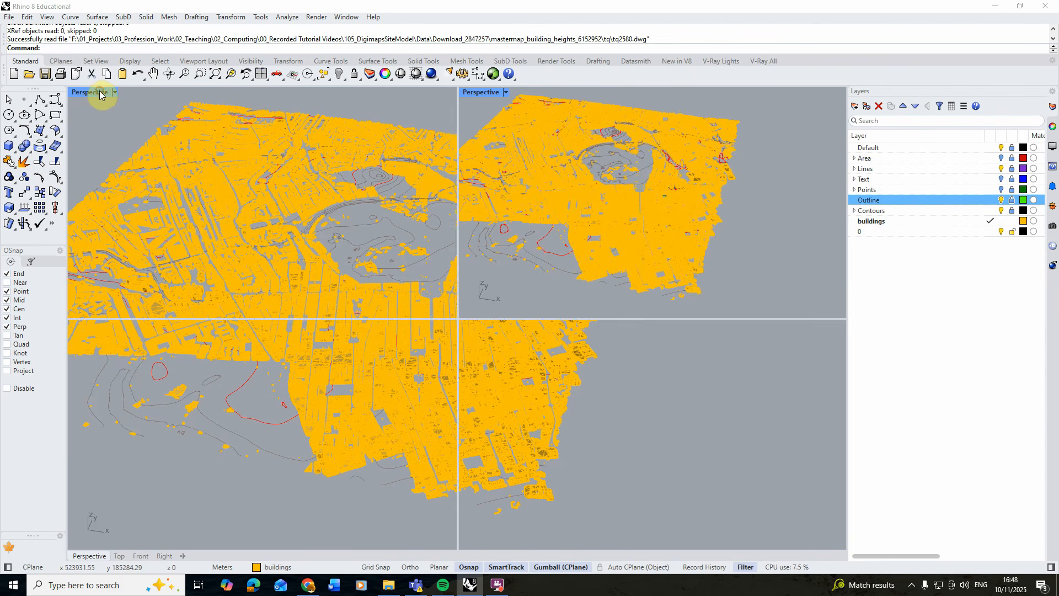
{"action": "double_click", "coordinate": [78, 93]}
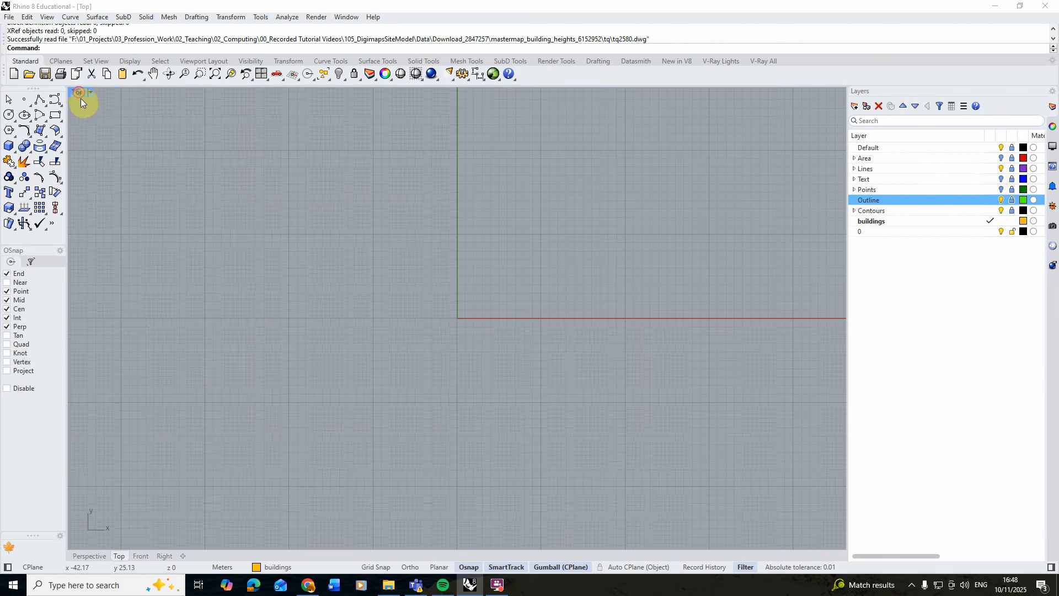
{"action": "left_click", "coordinate": [214, 76]}
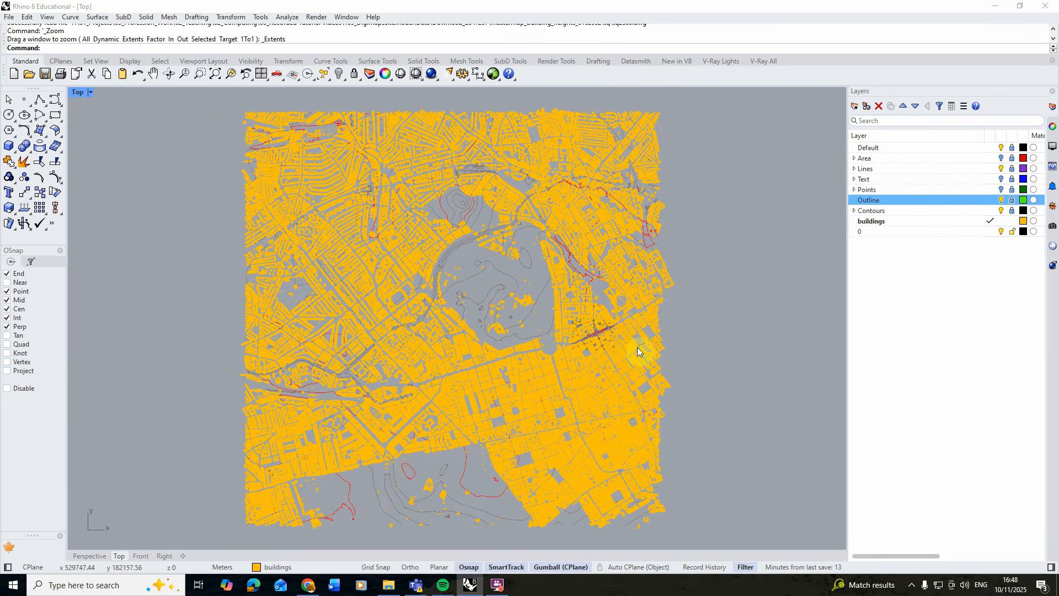
{"action": "scroll", "coordinate": [623, 339], "scroll_direction": "up", "scroll_amount": 3}
{"action": "scroll", "coordinate": [591, 277], "scroll_direction": "up", "scroll_amount": 3}
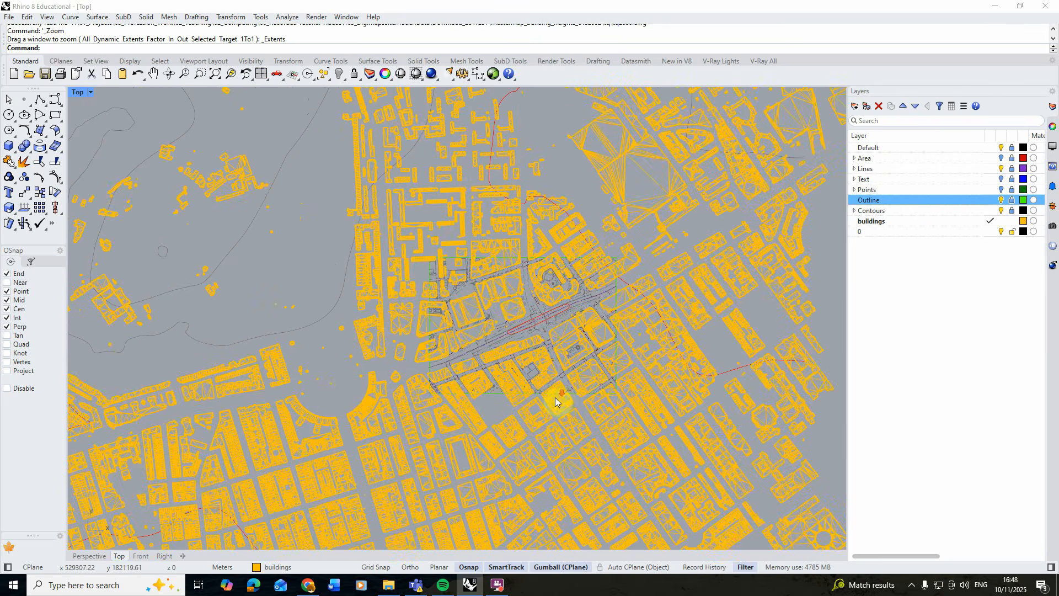
{"action": "scroll", "coordinate": [588, 409], "scroll_direction": "down", "scroll_amount": 6}
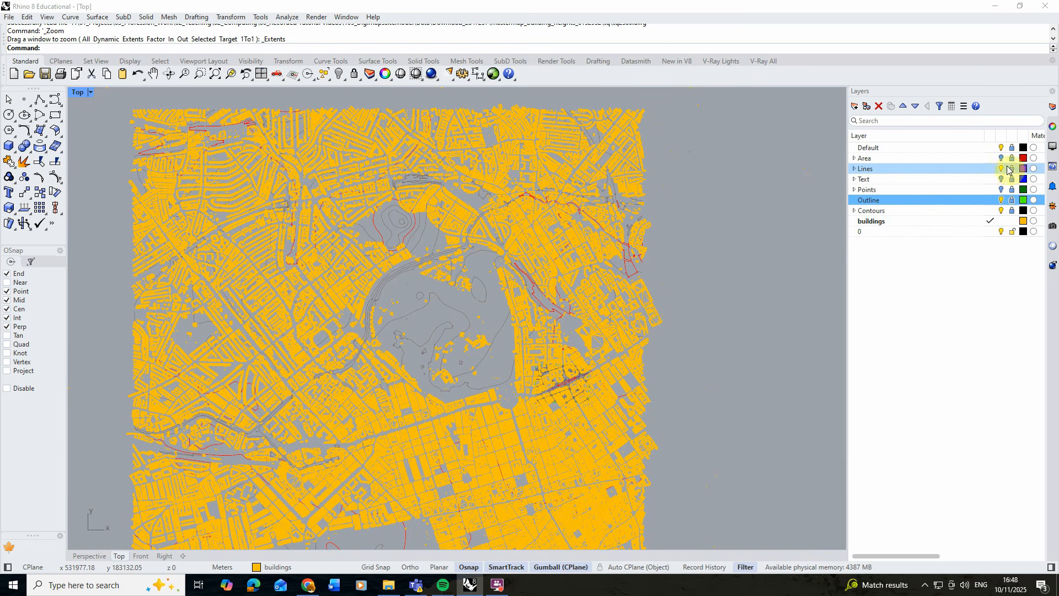
{"action": "left_click", "coordinate": [1012, 231]}
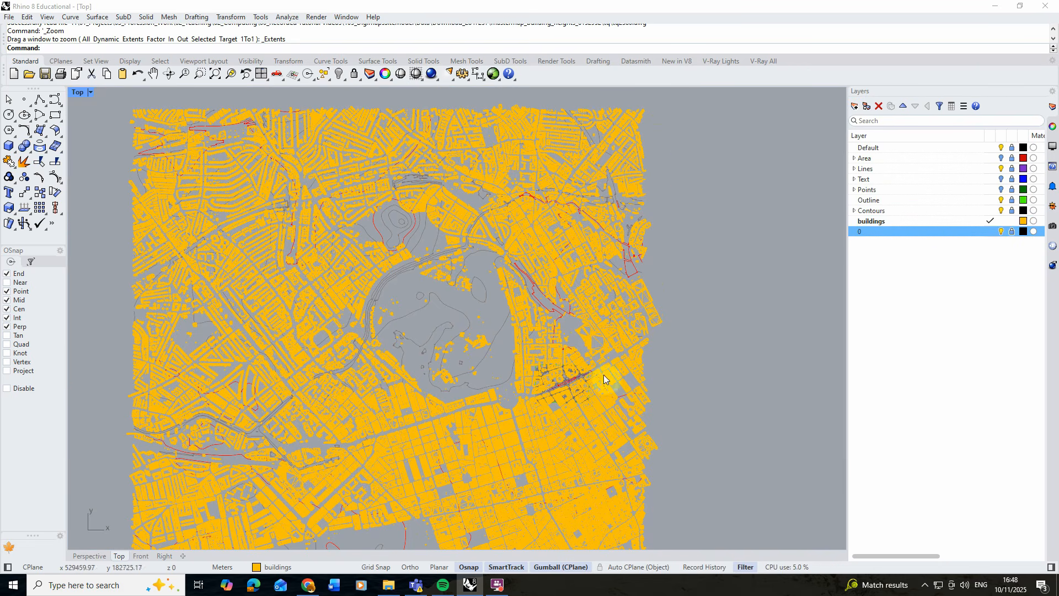
Step: Delete the building meshes in the large areas north and west of the site
{"action": "left_click_drag", "start_coordinate": [682, 99], "coordinate": [103, 355]}
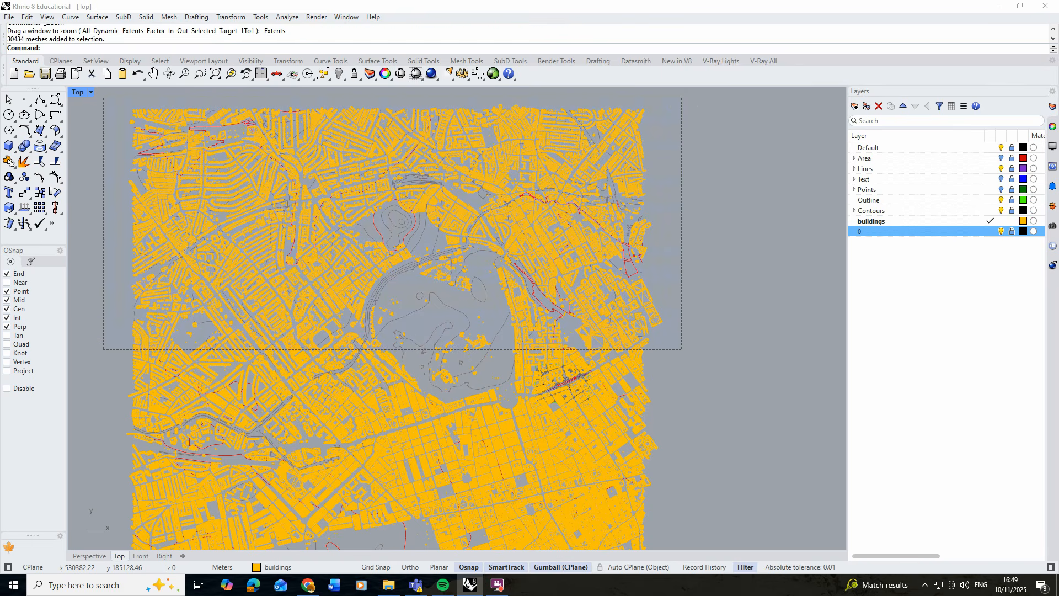
{"action": "key", "text": "Delete"}
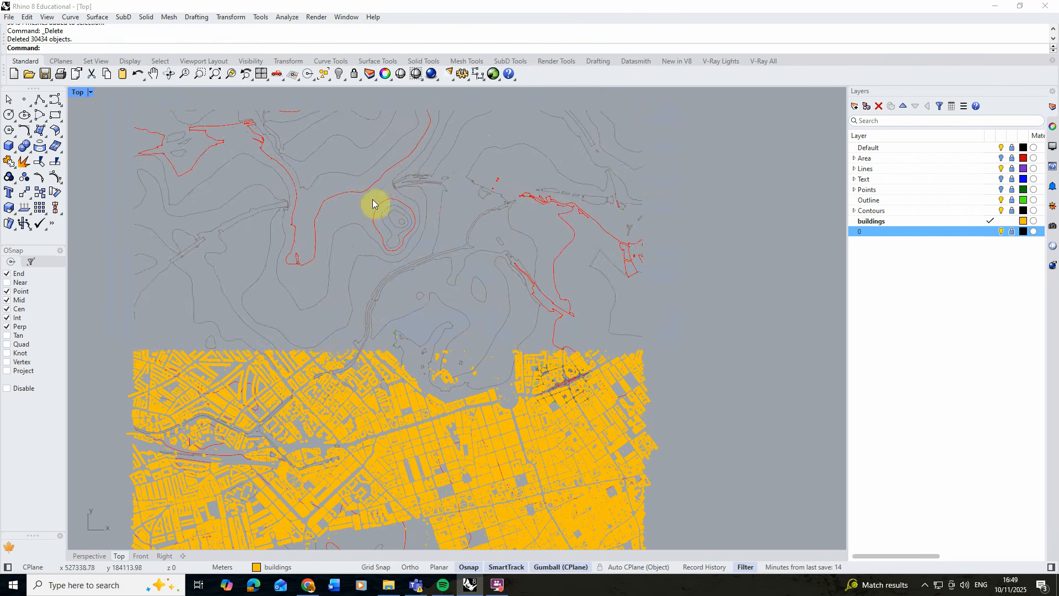
{"action": "scroll", "coordinate": [402, 200], "scroll_direction": "down", "scroll_amount": 3}
{"action": "left_click_drag", "start_coordinate": [463, 158], "coordinate": [185, 490]}
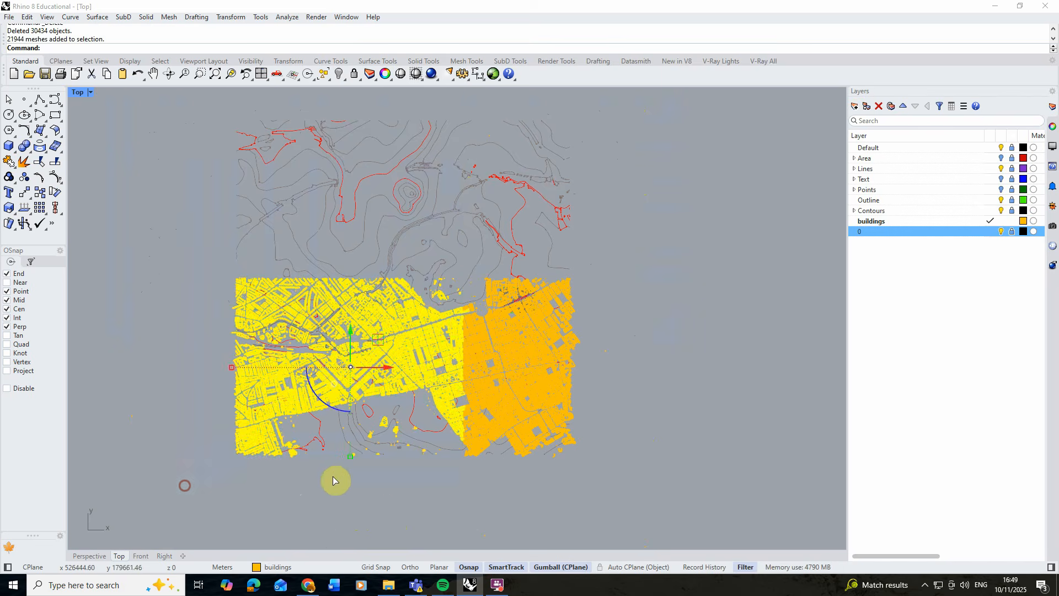
{"action": "key", "text": "Delete"}
Step: Delete the building meshes south of the site and the remaining ones further west, keeping the blocks around the site
{"action": "scroll", "coordinate": [617, 479], "scroll_direction": "up", "scroll_amount": 4}
{"action": "left_click_drag", "start_coordinate": [632, 507], "coordinate": [265, 237]}
{"action": "key", "text": "Delete"}
{"action": "scroll", "coordinate": [435, 162], "scroll_direction": "up", "scroll_amount": 5}
{"action": "left_click_drag", "start_coordinate": [330, 441], "coordinate": [141, 137]}
{"action": "key", "text": "Delete"}
{"action": "scroll", "coordinate": [189, 354], "scroll_direction": "down", "scroll_amount": 2}
{"action": "left_click_drag", "start_coordinate": [323, 110], "coordinate": [182, 378]}
{"action": "key", "text": "Delete"}
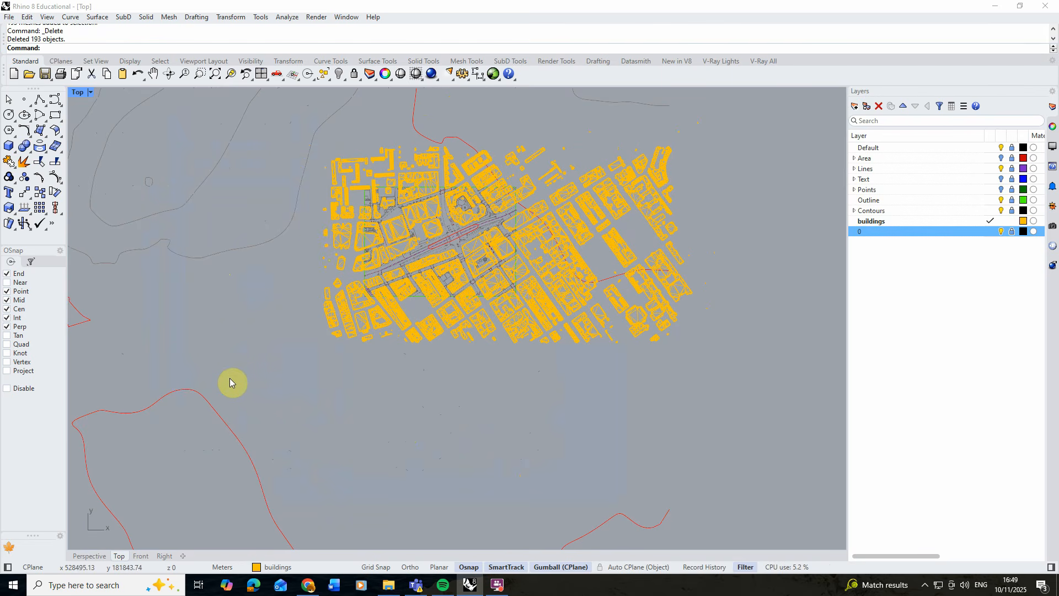
Step: Delete the strip of building meshes along the northern edge and the outer blocks east of the site
{"action": "left_click_drag", "start_coordinate": [739, 107], "coordinate": [225, 155]}
{"action": "key", "text": "Delete"}
{"action": "left_click_drag", "start_coordinate": [694, 112], "coordinate": [561, 392]}
{"action": "scroll", "coordinate": [548, 258], "scroll_direction": "up", "scroll_amount": 5}
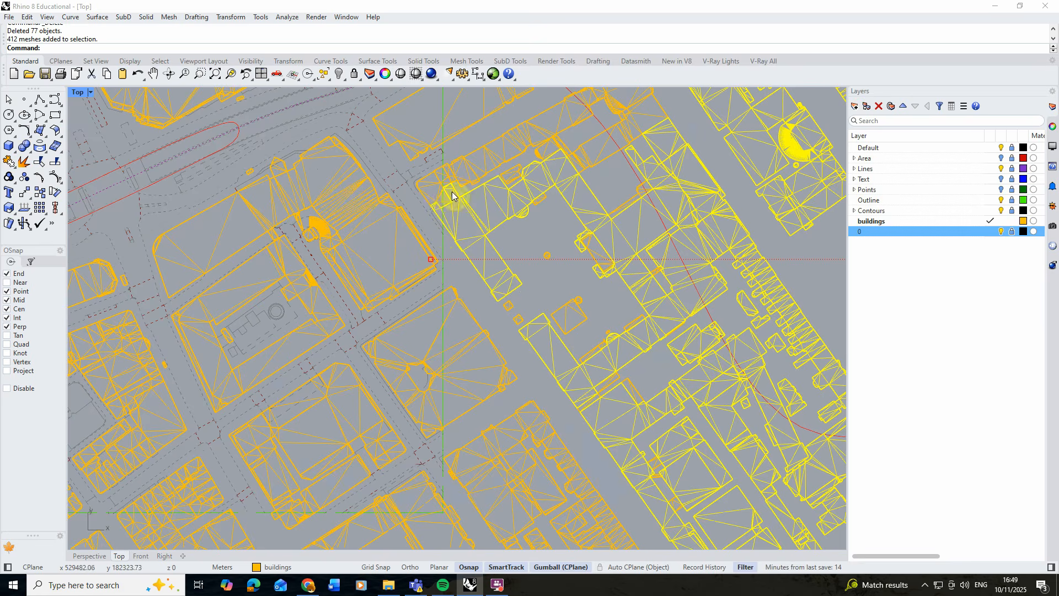
{"action": "scroll", "coordinate": [389, 272], "scroll_direction": "down", "scroll_amount": 8}
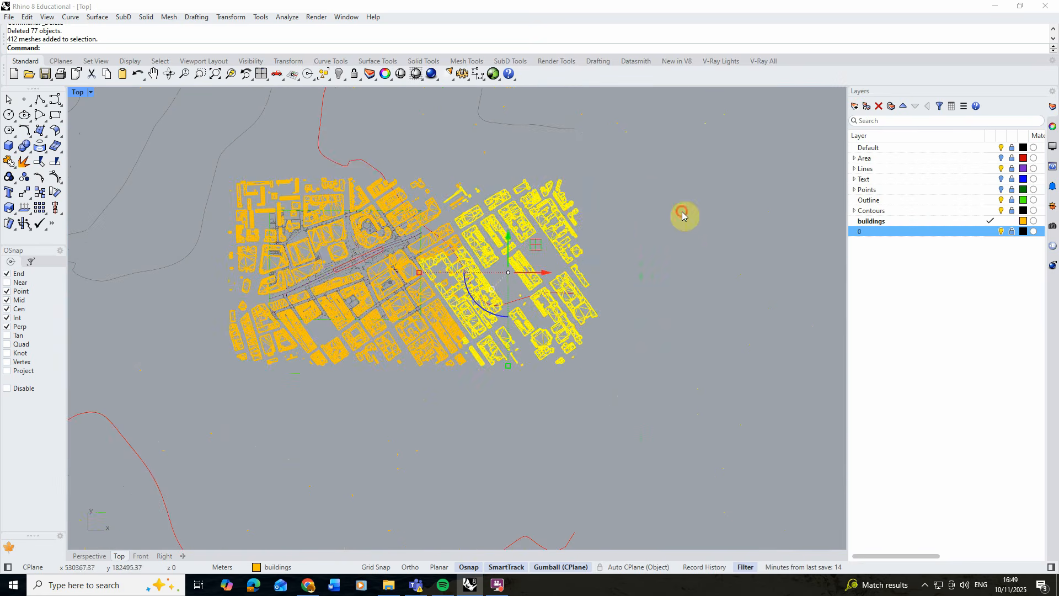
{"action": "left_click_drag", "start_coordinate": [643, 156], "coordinate": [507, 418]}
{"action": "key", "text": "Delete"}
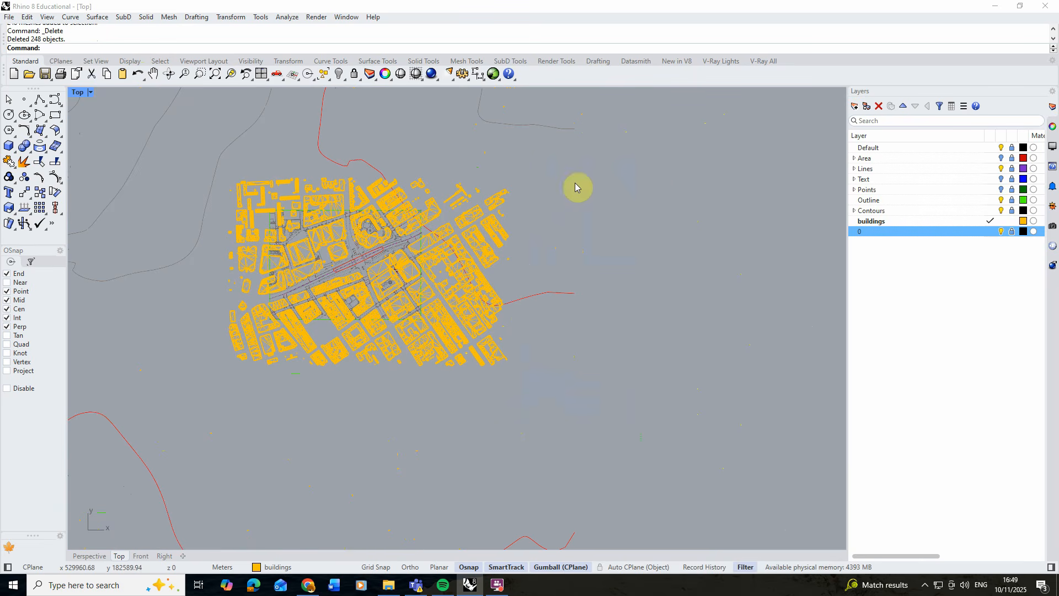
Step: Return to a maximised Perspective view and examine the remaining buildings around the site up close
{"action": "double_click", "coordinate": [78, 93]}
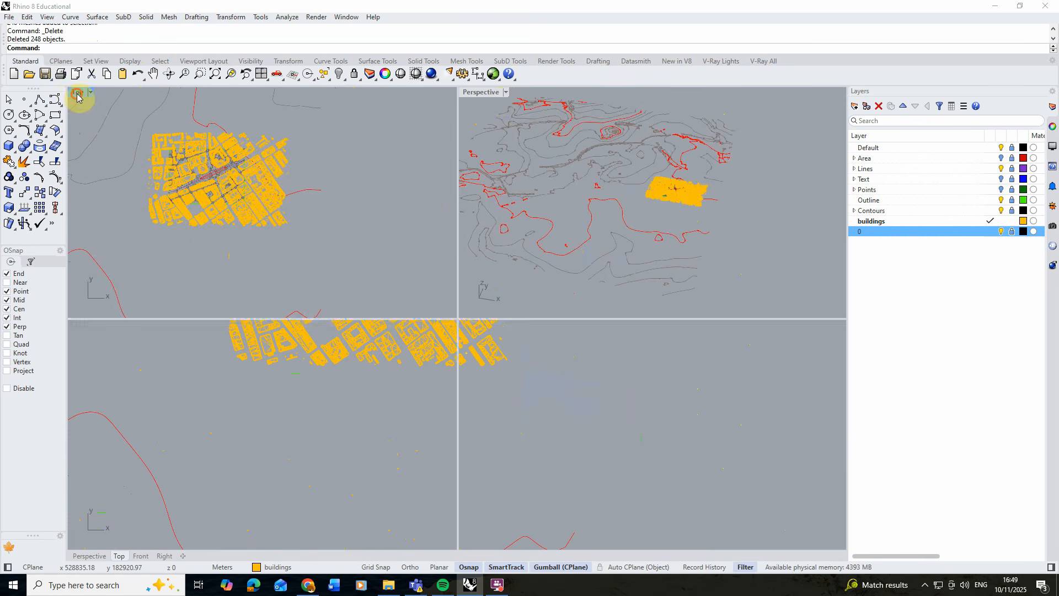
{"action": "double_click", "coordinate": [483, 94]}
{"action": "scroll", "coordinate": [516, 306], "scroll_direction": "up", "scroll_amount": 5}
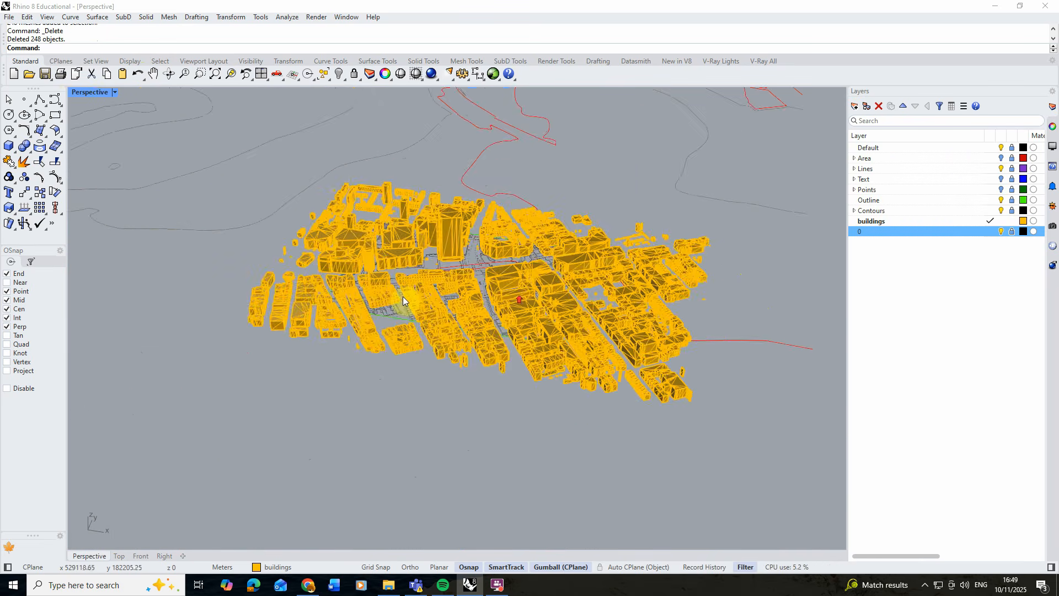
Step: Examine the trimmed building group against the surrounding contours from high and low angles
{"action": "right_click_drag", "start_coordinate": [405, 301], "coordinate": [528, 293]}
{"action": "scroll", "coordinate": [528, 293], "scroll_direction": "down", "scroll_amount": 5}
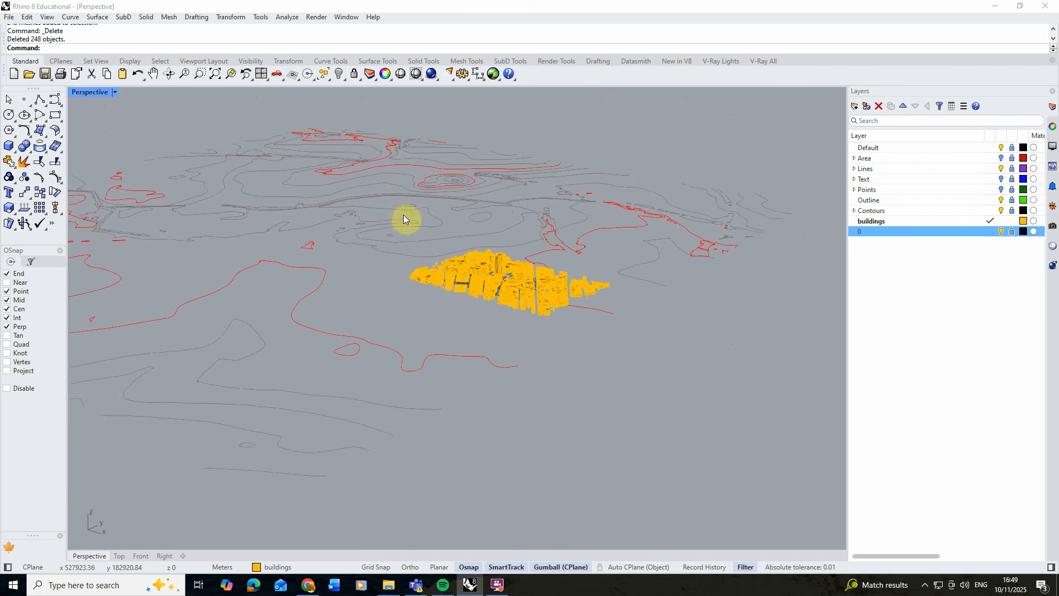
{"action": "scroll", "coordinate": [516, 253], "scroll_direction": "up", "scroll_amount": 3}
{"action": "right_click_drag", "start_coordinate": [516, 252], "coordinate": [423, 283]}
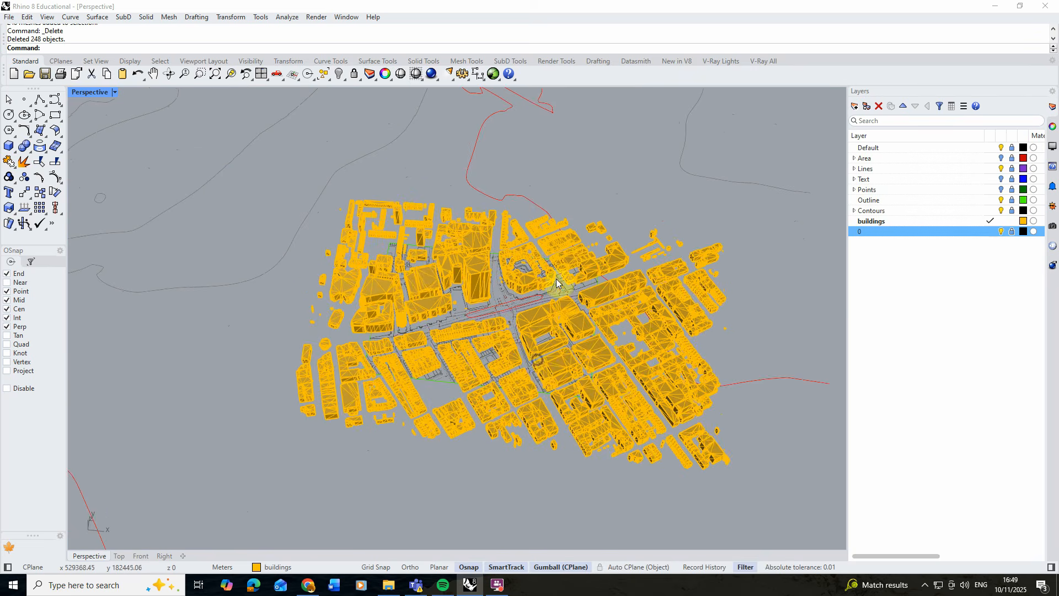
{"action": "right_click_drag", "start_coordinate": [503, 323], "coordinate": [483, 250]}
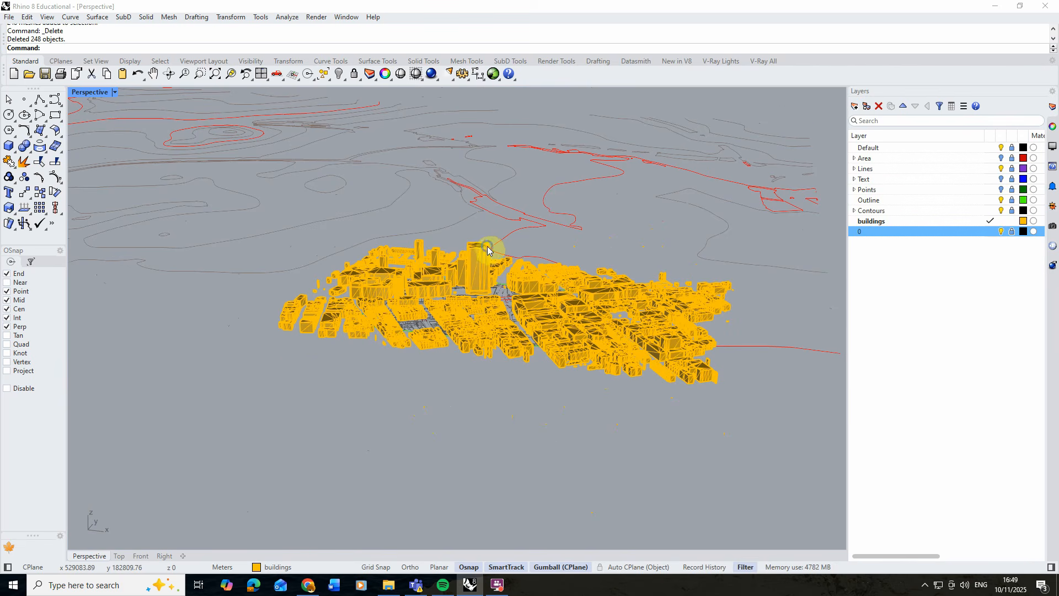
{"action": "right_click_drag", "start_coordinate": [490, 249], "coordinate": [498, 289]}
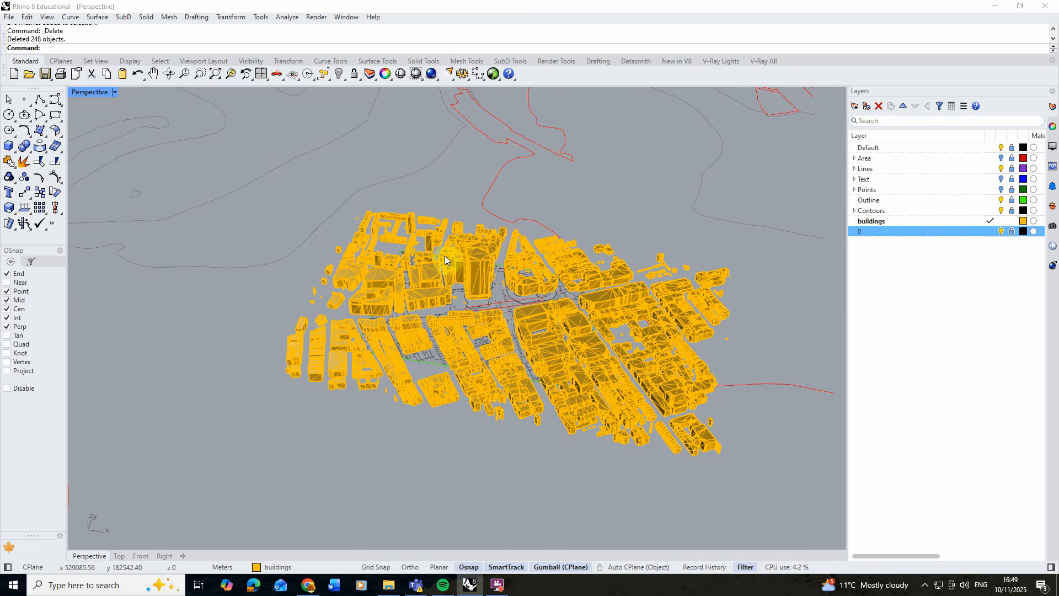
{"action": "right_click_drag", "start_coordinate": [454, 247], "coordinate": [428, 250]}
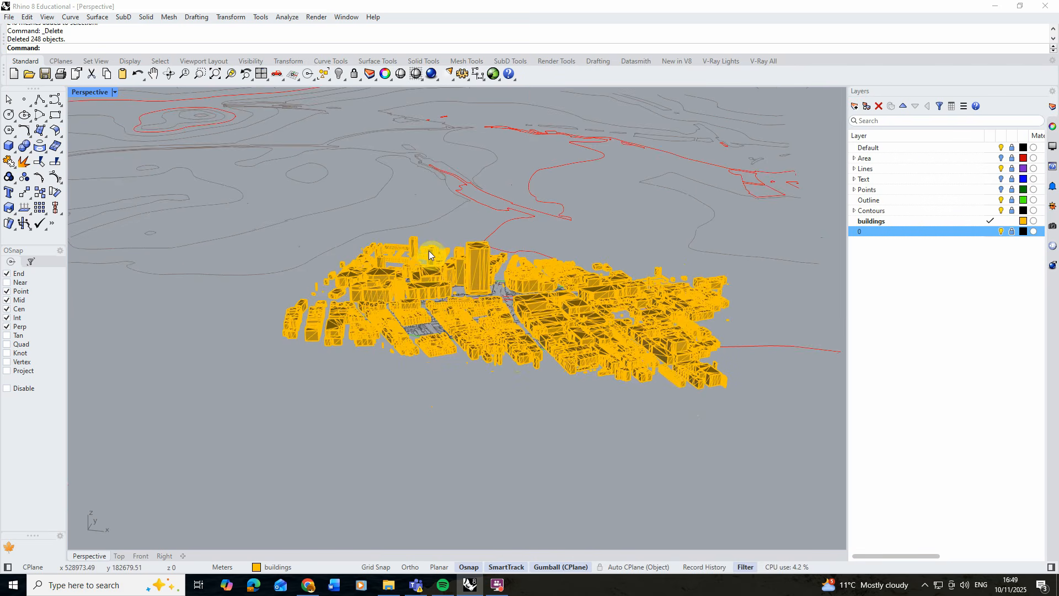
Step: Hide the Contours and Lines layers to isolate the building meshes
{"action": "left_click", "coordinate": [1001, 211]}
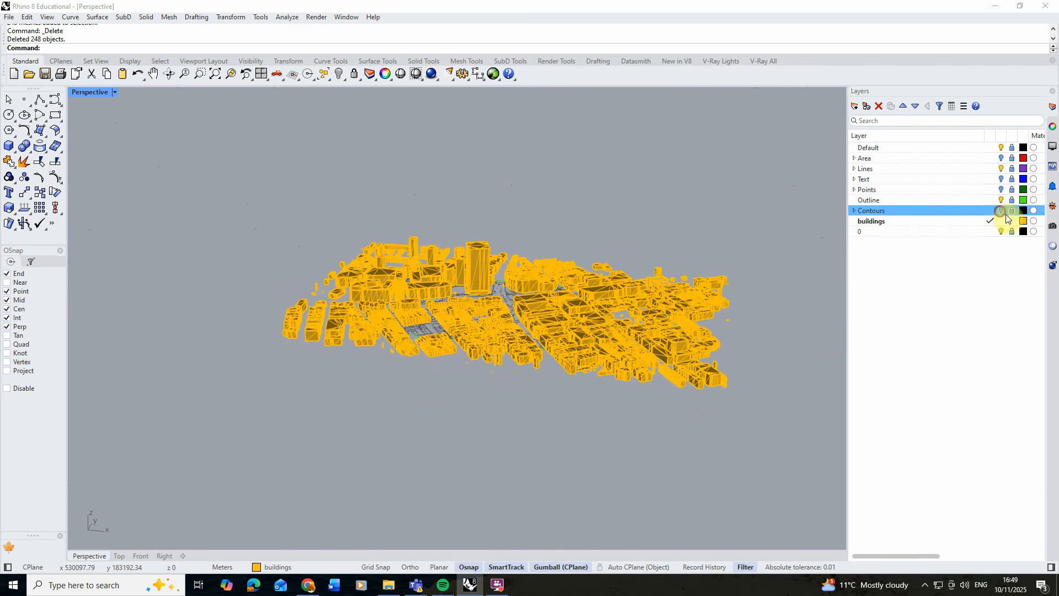
{"action": "left_click", "coordinate": [1000, 179]}
{"action": "left_click", "coordinate": [1001, 168]}
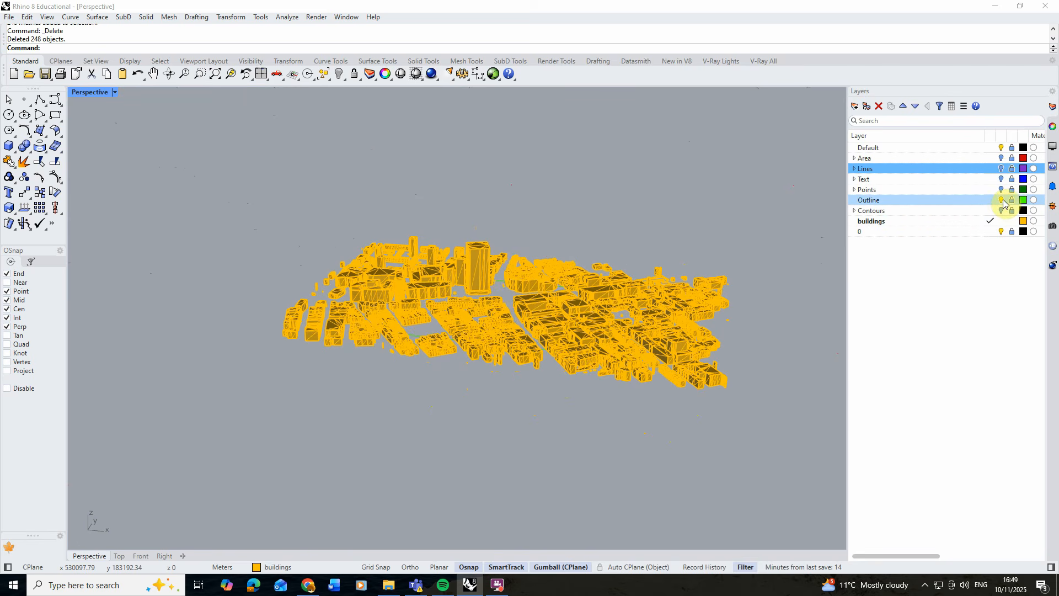
Step: Inspect the triangulated building meshes around the site up close, picking the tall tower to check its object type
{"action": "right_click_drag", "start_coordinate": [567, 188], "coordinate": [595, 271]}
{"action": "right_click_drag", "start_coordinate": [381, 220], "coordinate": [569, 282]}
{"action": "right_click_drag", "start_coordinate": [462, 221], "coordinate": [453, 245]}
{"action": "scroll", "coordinate": [491, 279], "scroll_direction": "up", "scroll_amount": 6}
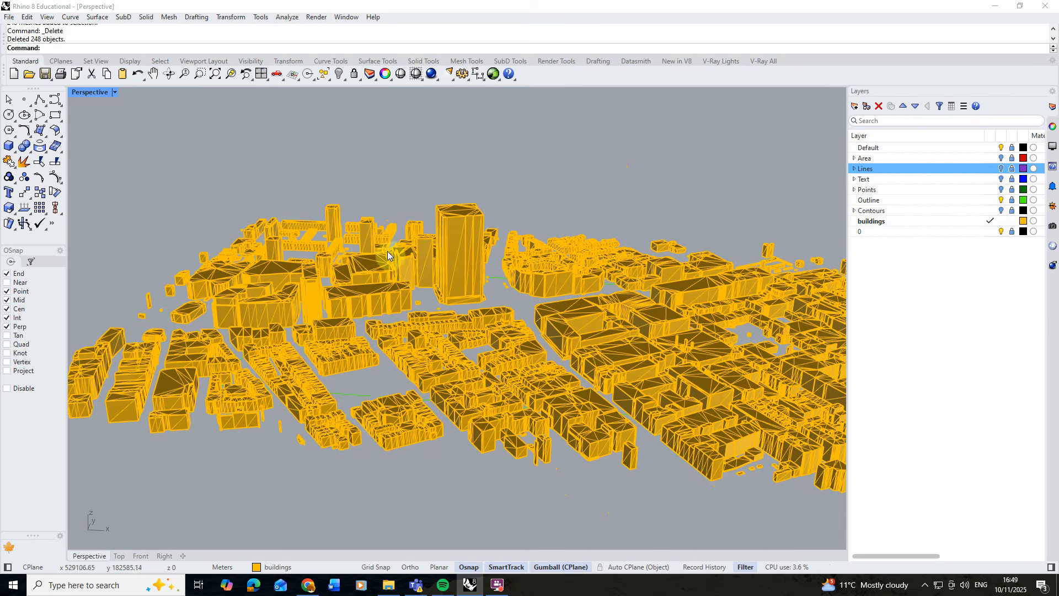
{"action": "scroll", "coordinate": [397, 257], "scroll_direction": "up", "scroll_amount": 6}
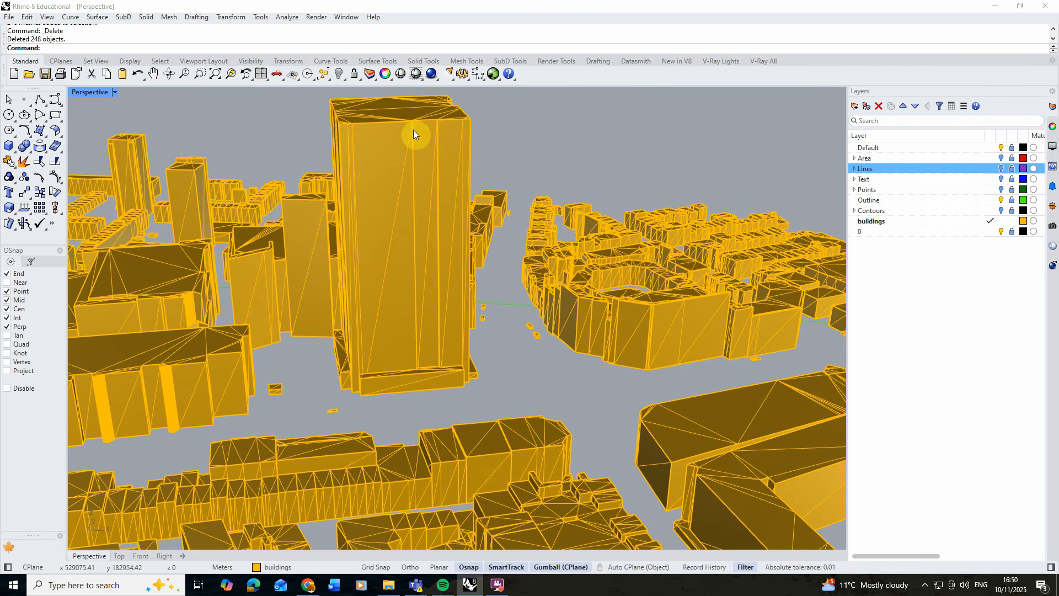
{"action": "scroll", "coordinate": [418, 280], "scroll_direction": "down", "scroll_amount": 4}
{"action": "right_click_drag", "start_coordinate": [418, 280], "coordinate": [409, 284]}
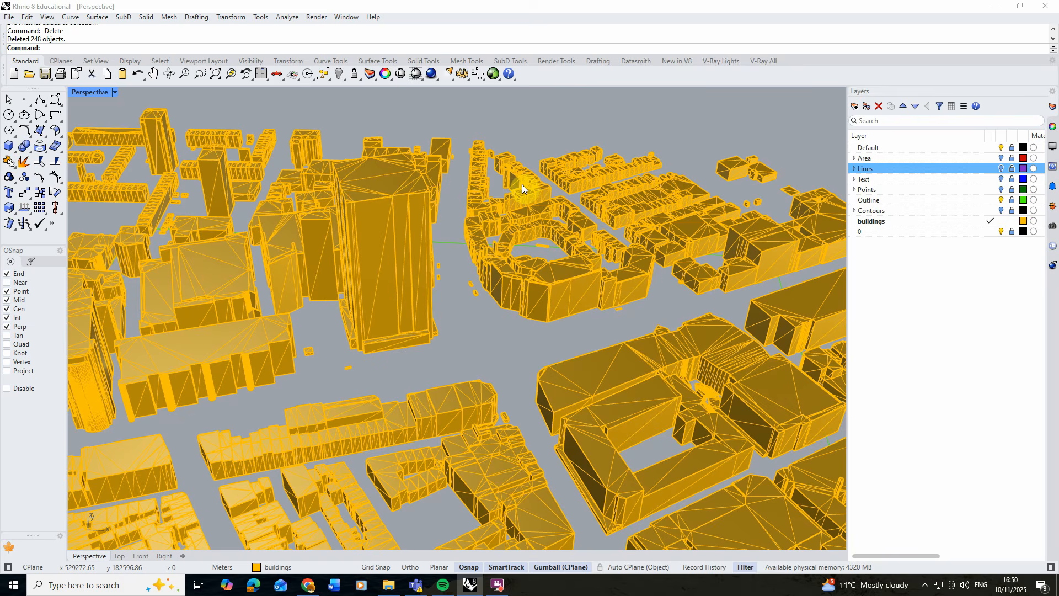
{"action": "scroll", "coordinate": [495, 267], "scroll_direction": "down", "scroll_amount": 9}
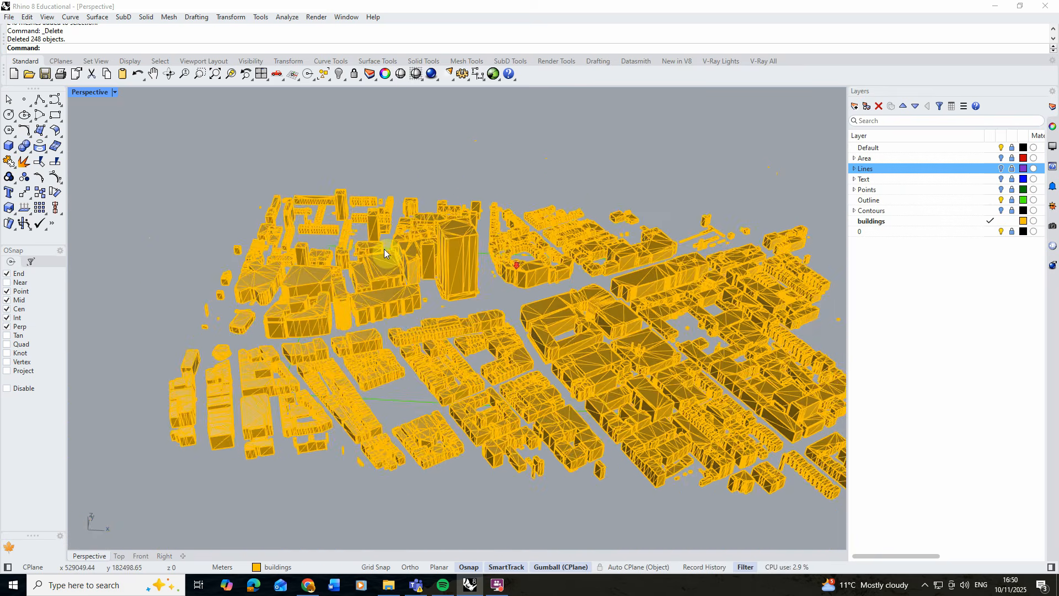
{"action": "scroll", "coordinate": [392, 246], "scroll_direction": "up", "scroll_amount": 5}
{"action": "left_click", "coordinate": [519, 260]}
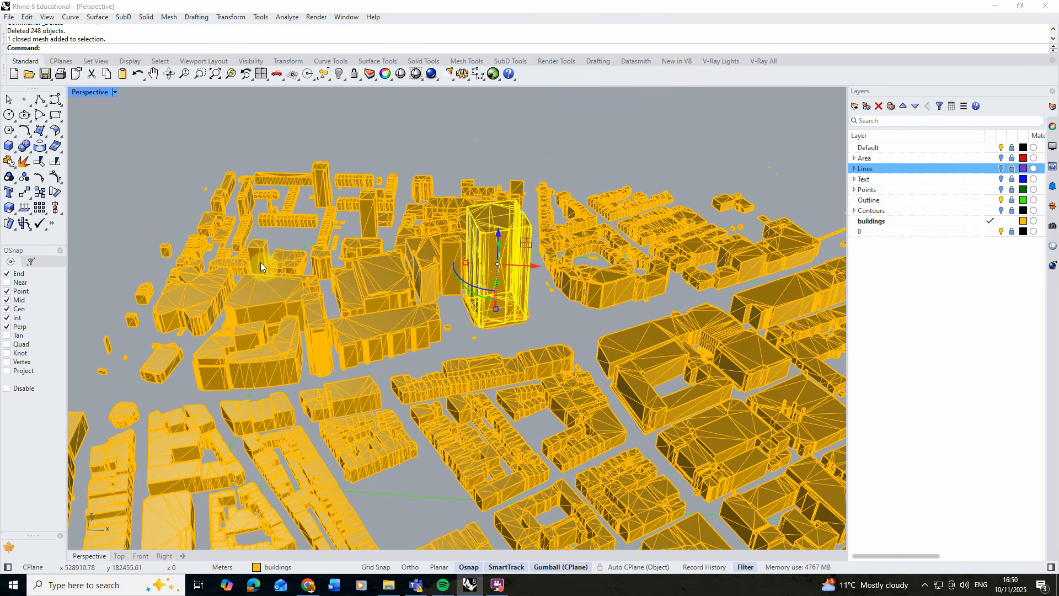
Step: Select all the building meshes around the site and convert them to NURBS polysurfaces with MeshToNURB
{"action": "scroll", "coordinate": [260, 267], "scroll_direction": "down", "scroll_amount": 5}
{"action": "right_click_drag", "start_coordinate": [259, 267], "coordinate": [267, 239]}
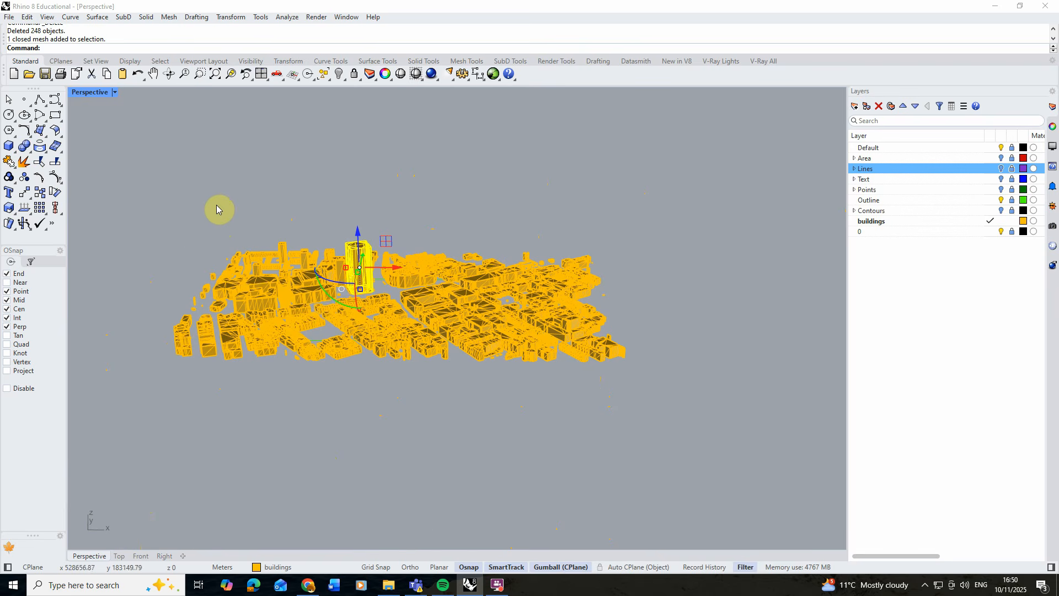
{"action": "left_click_drag", "start_coordinate": [137, 164], "coordinate": [686, 404]}
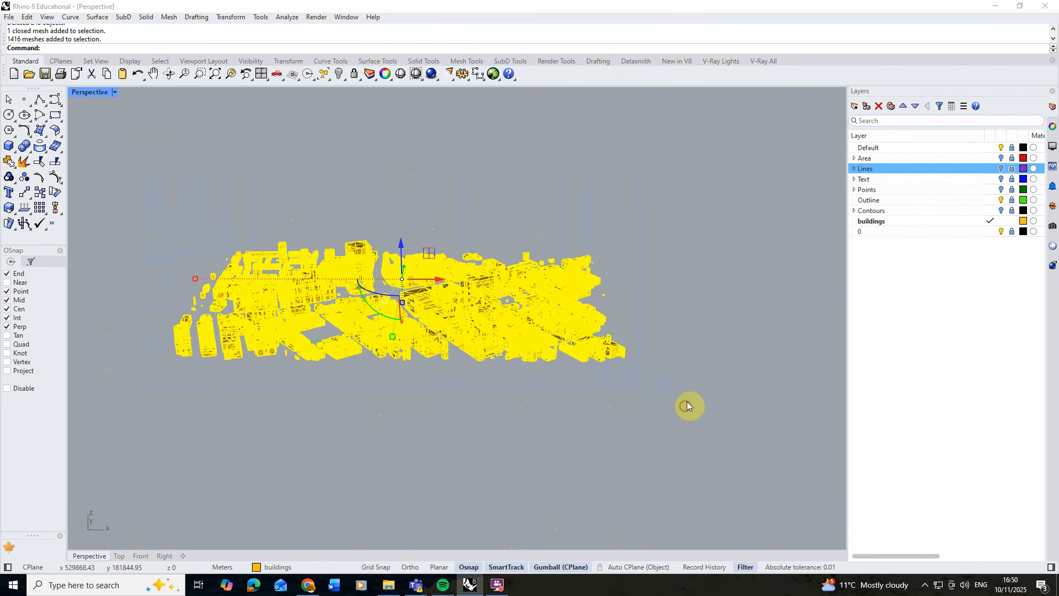
{"action": "right_click_drag", "start_coordinate": [481, 344], "coordinate": [502, 375]}
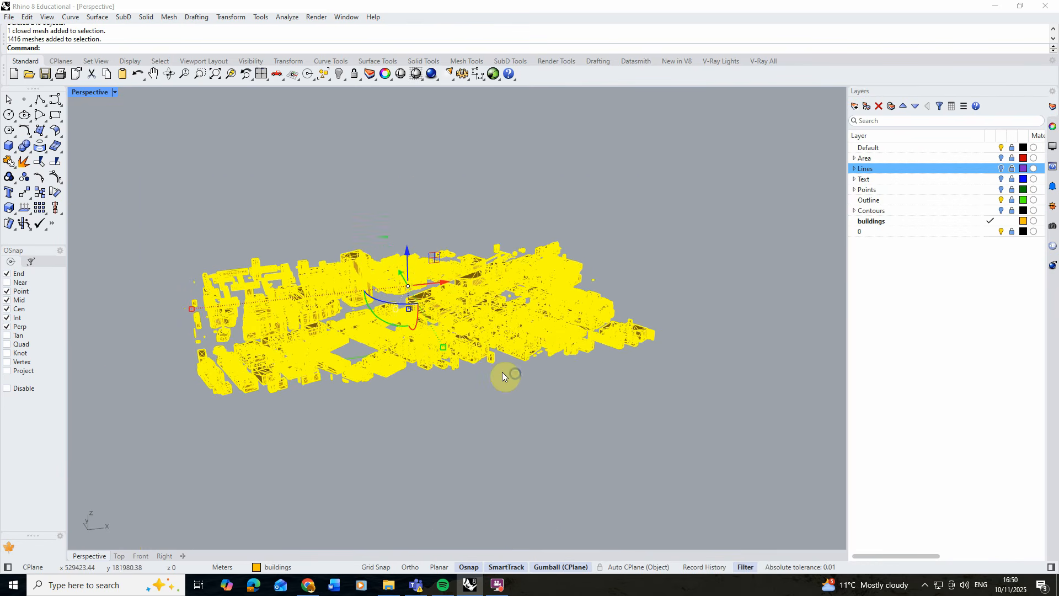
{"action": "type", "text": "MeshToNURB"}
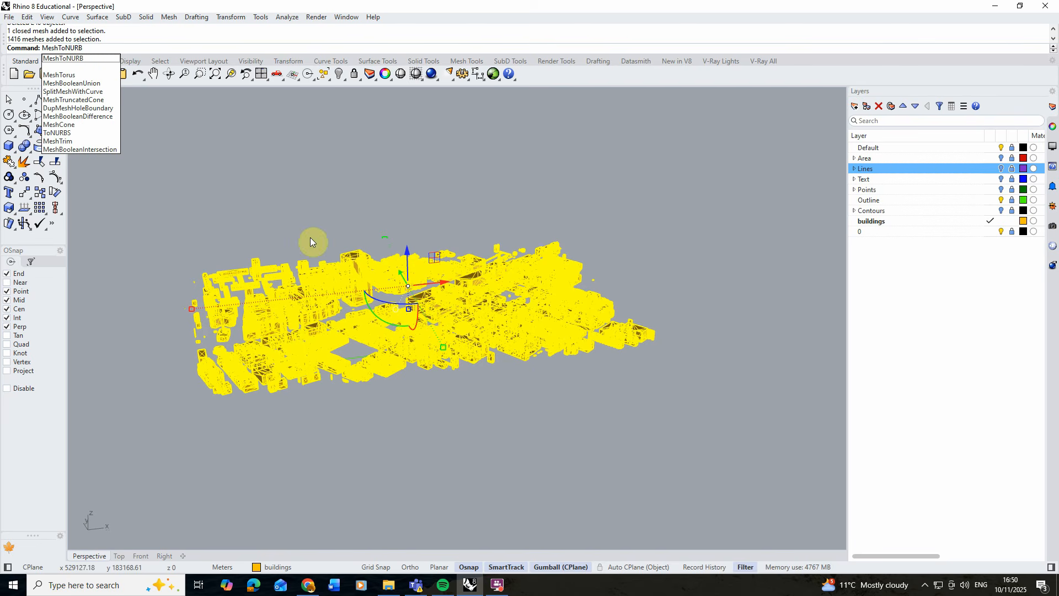
{"action": "left_click", "coordinate": [88, 58]}
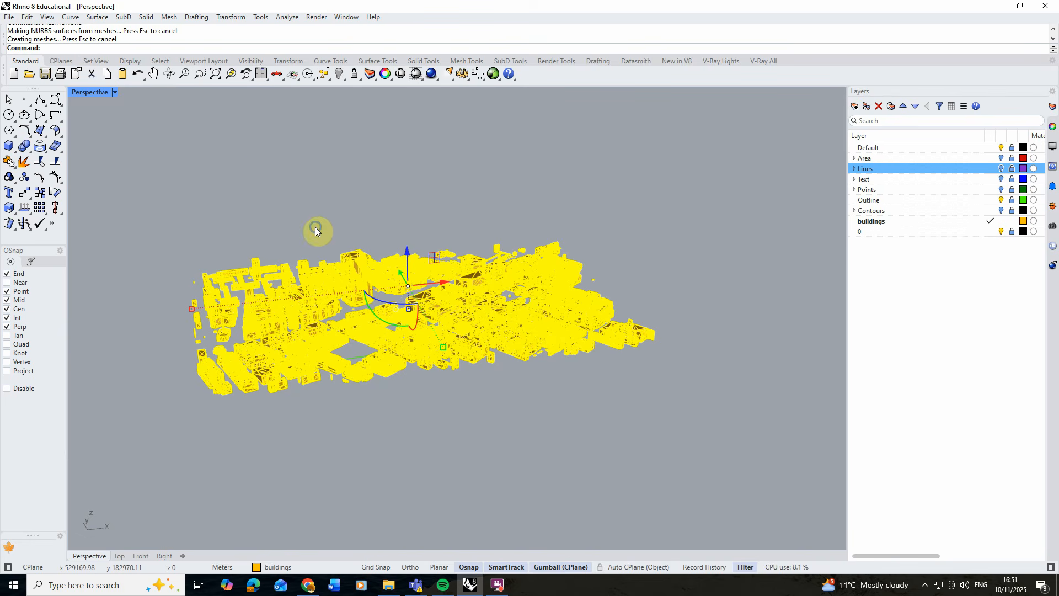
Step: Clear the selection and check the tall tower for an overlapping mesh and polysurface
{"action": "mouse_move", "coordinate": [315, 228]}
{"action": "right_mouse_down"}
{"action": "mouse_move", "coordinate": [291, 213]}
{"action": "mouse_move", "coordinate": [290, 198]}
{"action": "mouse_move", "coordinate": [278, 208]}
{"action": "mouse_move", "coordinate": [308, 191]}
{"action": "mouse_move", "coordinate": [326, 221]}
{"action": "right_mouse_up"}
{"action": "left_click", "coordinate": [335, 223]}
{"action": "scroll", "coordinate": [364, 264], "scroll_direction": "up", "scroll_amount": 10}
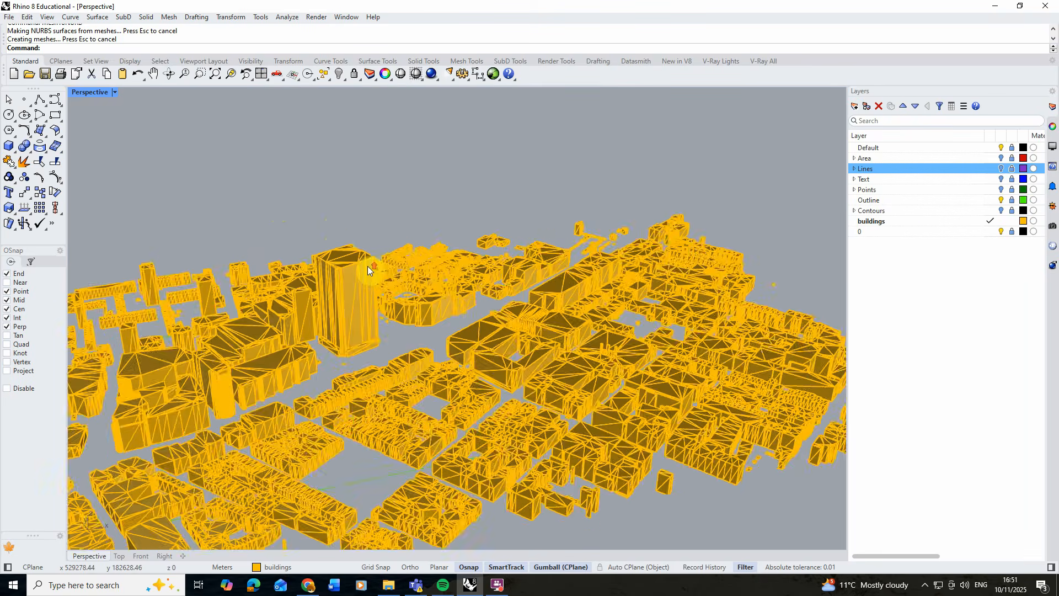
{"action": "left_click", "coordinate": [350, 239]}
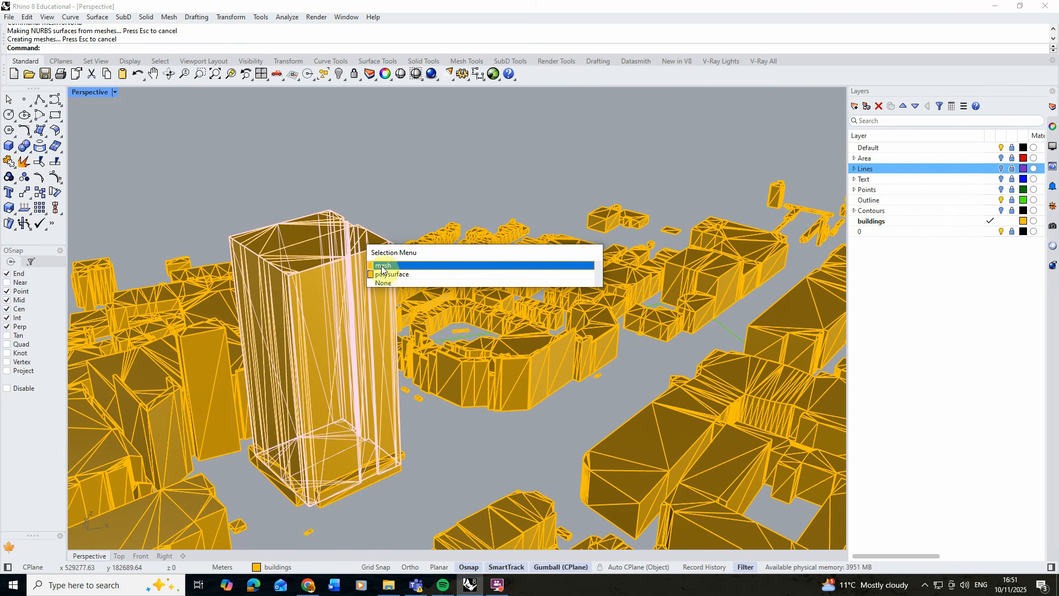
{"action": "scroll", "coordinate": [397, 232], "scroll_direction": "down", "scroll_amount": 5}
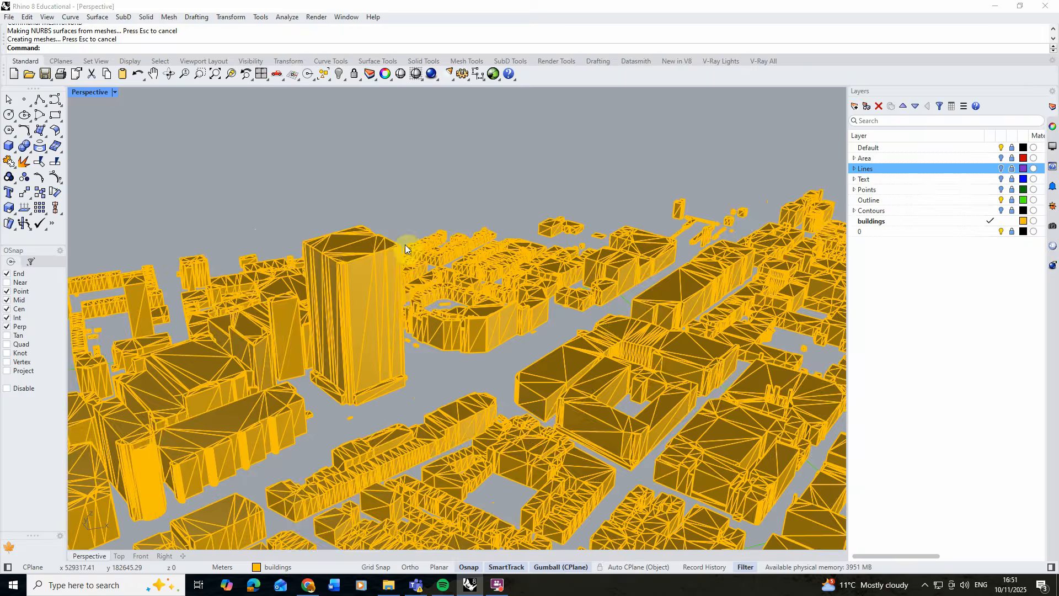
{"action": "scroll", "coordinate": [357, 244], "scroll_direction": "down", "scroll_amount": 3}
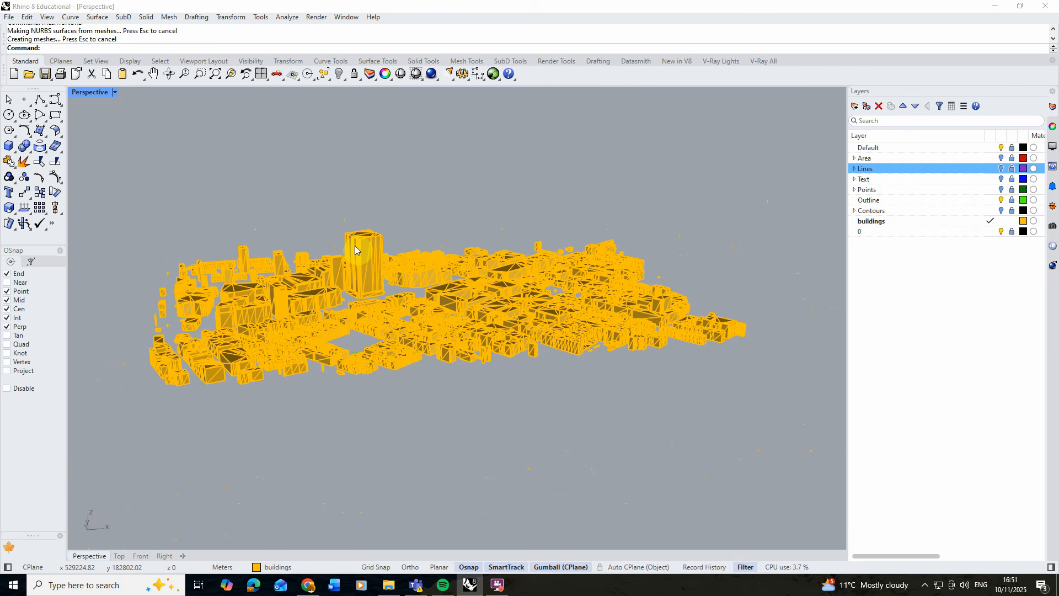
Step: Select every mesh with SelMesh and delete them, keeping only the converted building polysurfaces
{"action": "type", "text": "el"}
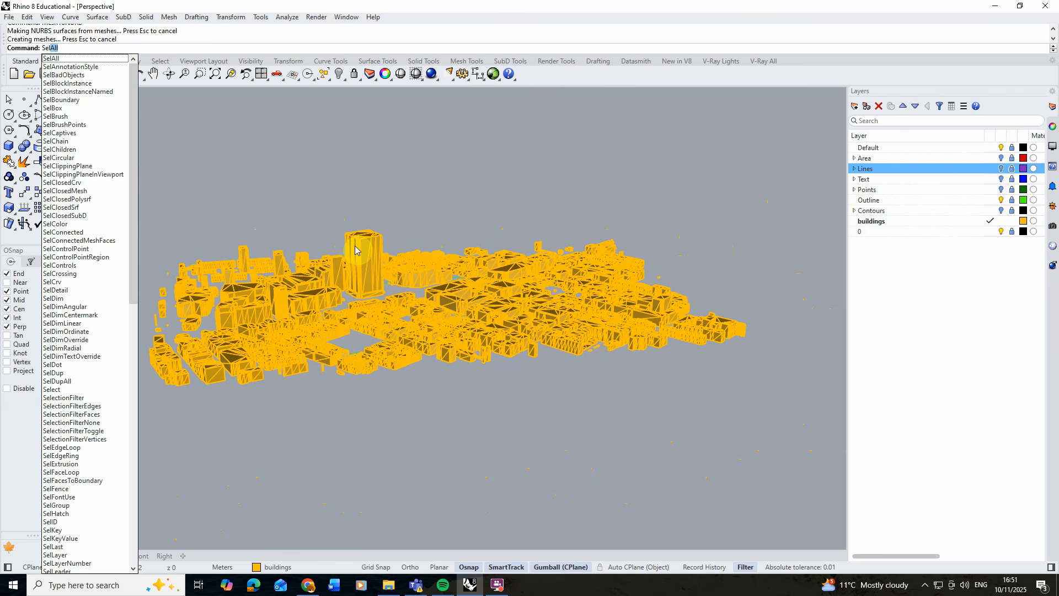
{"action": "type", "text": "M"}
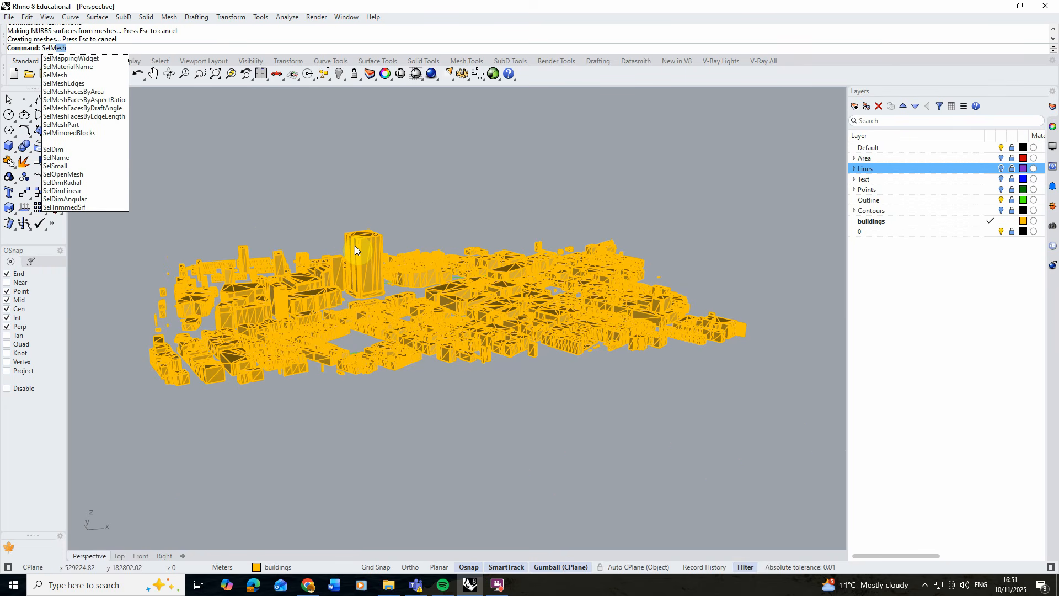
{"action": "type", "text": "s"}
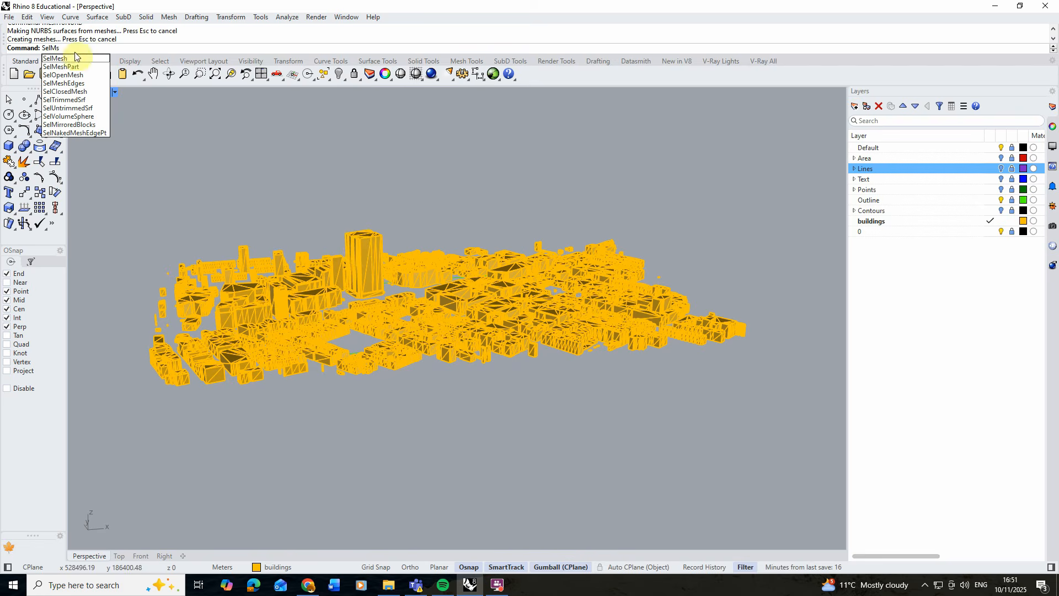
{"action": "key", "text": "Return"}
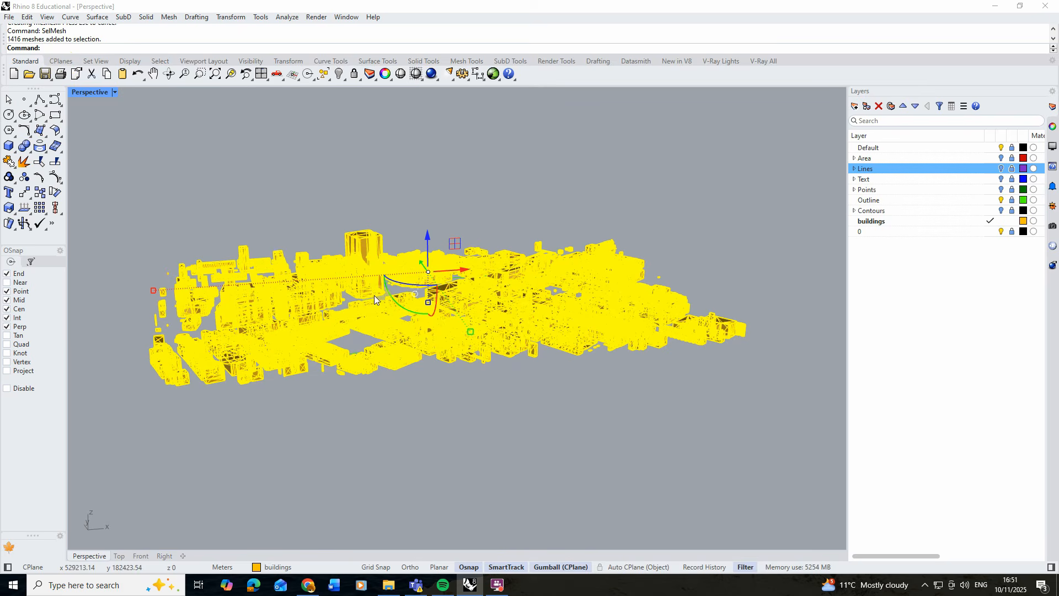
{"action": "key", "text": "Delete"}
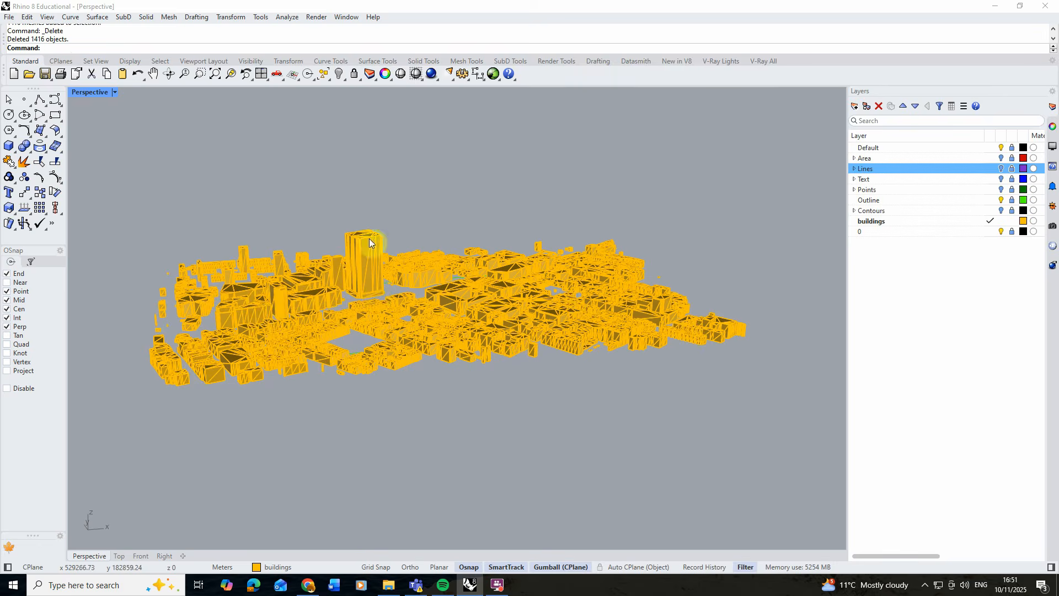
Step: Check individual buildings, including the tall tower, as polysurfaces and inspect the triangulated faces on their walls and roofs
{"action": "scroll", "coordinate": [369, 242], "scroll_direction": "up", "scroll_amount": 5}
{"action": "left_click", "coordinate": [370, 267]}
{"action": "left_click", "coordinate": [484, 321]}
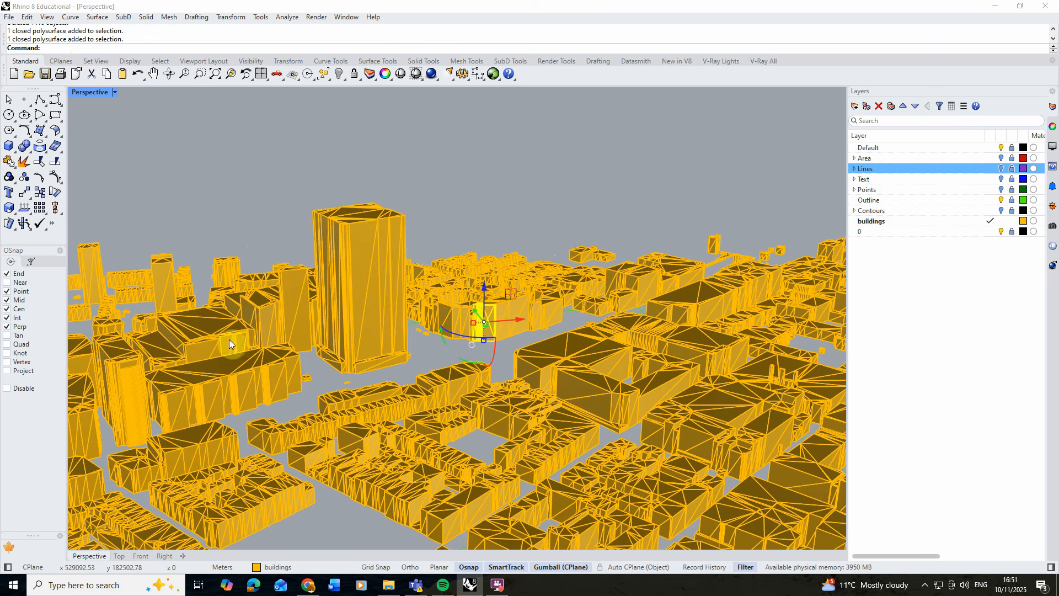
{"action": "left_click", "coordinate": [247, 370]}
{"action": "left_click", "coordinate": [292, 301]}
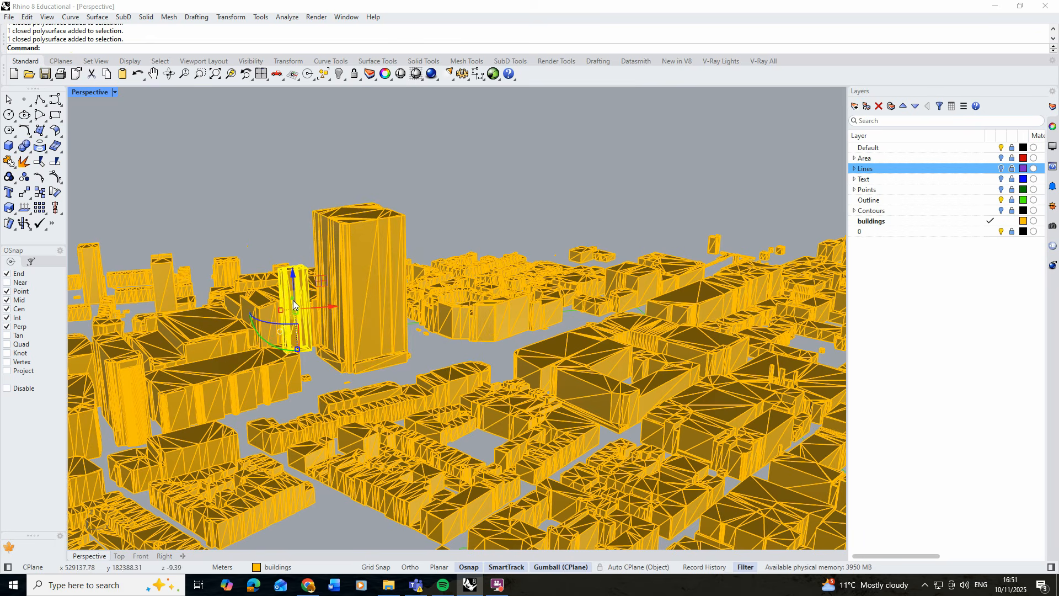
{"action": "left_click", "coordinate": [502, 195]}
{"action": "scroll", "coordinate": [425, 167], "scroll_direction": "down", "scroll_amount": 6}
{"action": "scroll", "coordinate": [402, 193], "scroll_direction": "up", "scroll_amount": 8}
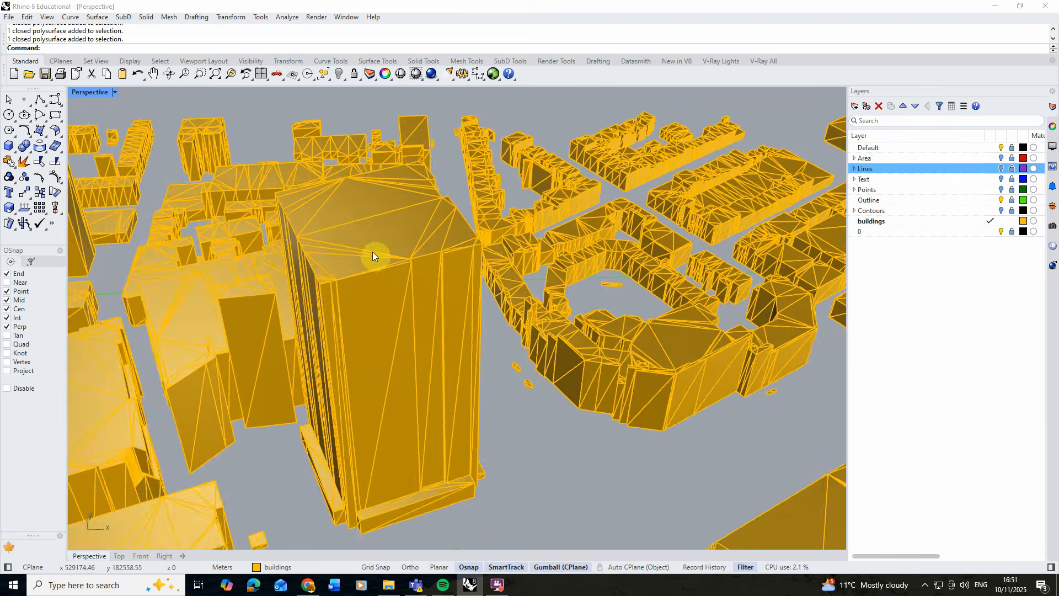
{"action": "scroll", "coordinate": [364, 253], "scroll_direction": "up", "scroll_amount": 3}
{"action": "left_click", "coordinate": [229, 224]}
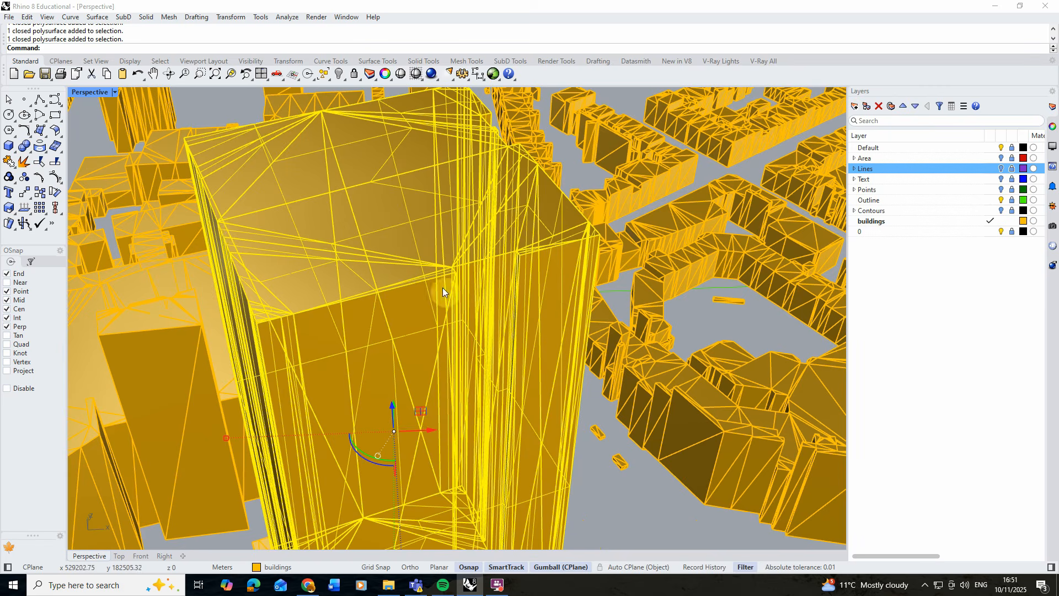
{"action": "left_click", "coordinate": [612, 483]}
{"action": "scroll", "coordinate": [433, 283], "scroll_direction": "down", "scroll_amount": 6}
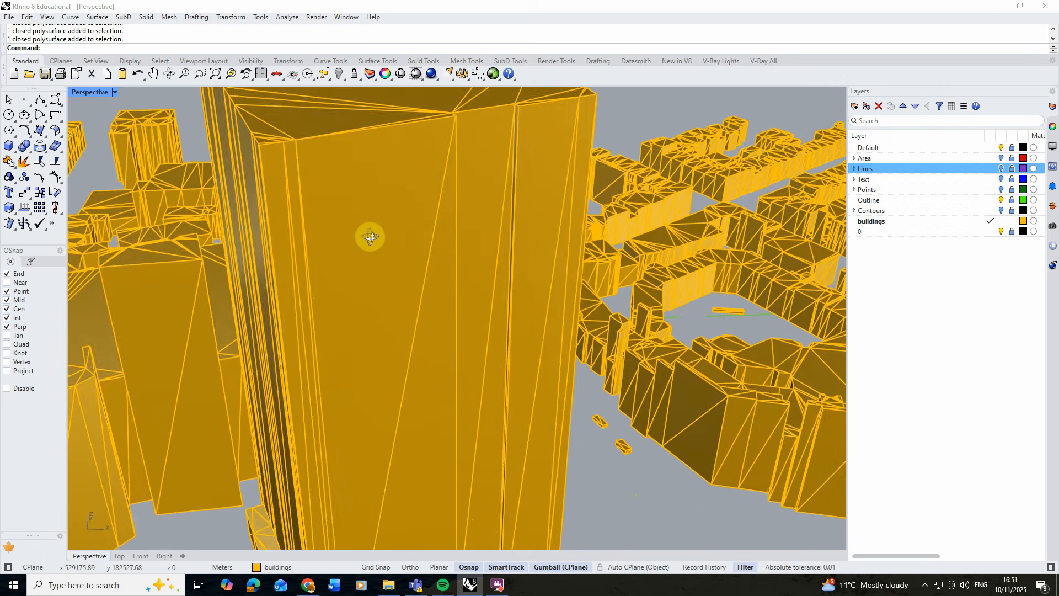
{"action": "scroll", "coordinate": [379, 232], "scroll_direction": "down", "scroll_amount": 3}
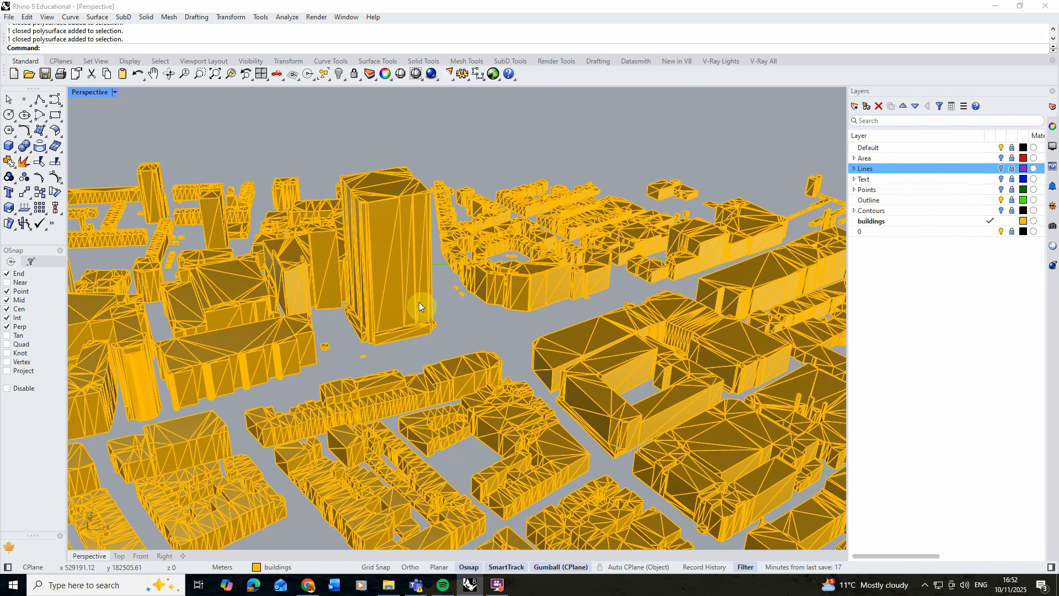
Step: Select all the building polysurfaces and merge all their coplanar faces to remove the triangulation
{"action": "scroll", "coordinate": [418, 303], "scroll_direction": "down", "scroll_amount": 10}
{"action": "right_click_drag", "start_coordinate": [408, 300], "coordinate": [409, 258]}
{"action": "left_click_drag", "start_coordinate": [216, 223], "coordinate": [742, 355]}
{"action": "scroll", "coordinate": [435, 271], "scroll_direction": "up", "scroll_amount": 7}
{"action": "right_click_drag", "start_coordinate": [436, 273], "coordinate": [435, 314]}
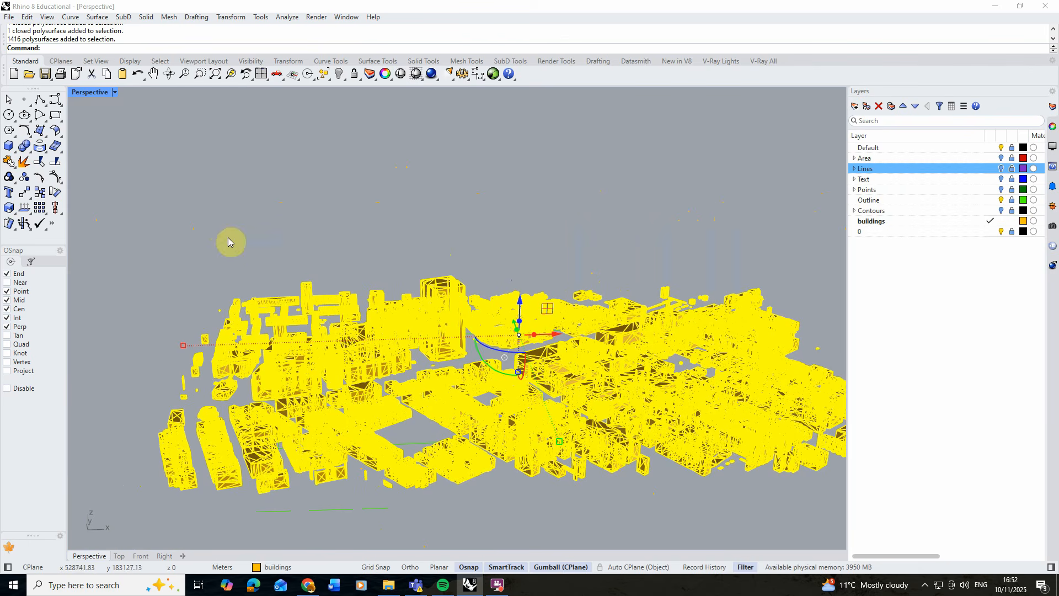
{"action": "left_click", "coordinate": [32, 154]}
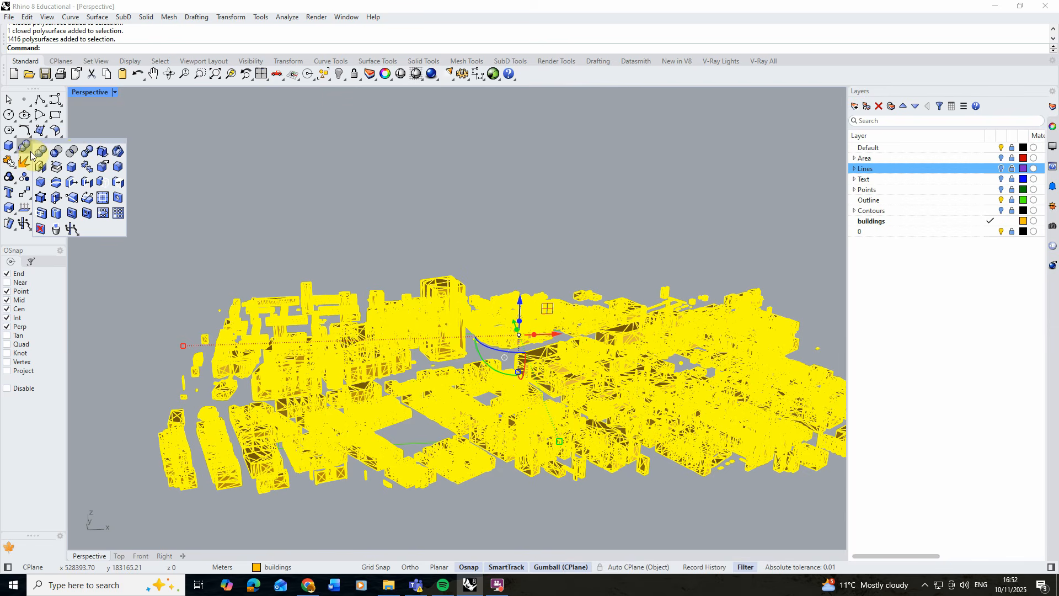
{"action": "right_click", "coordinate": [73, 168]}
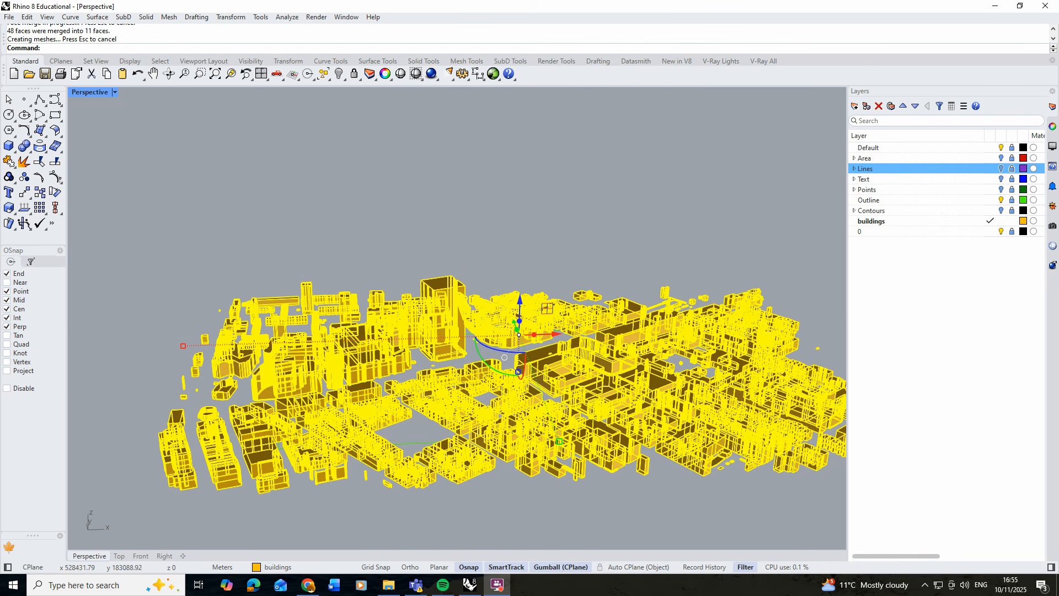
Step: Clear the selection and examine the building polysurfaces from several angles to check the merged roof and wall faces
{"action": "left_click", "coordinate": [296, 200]}
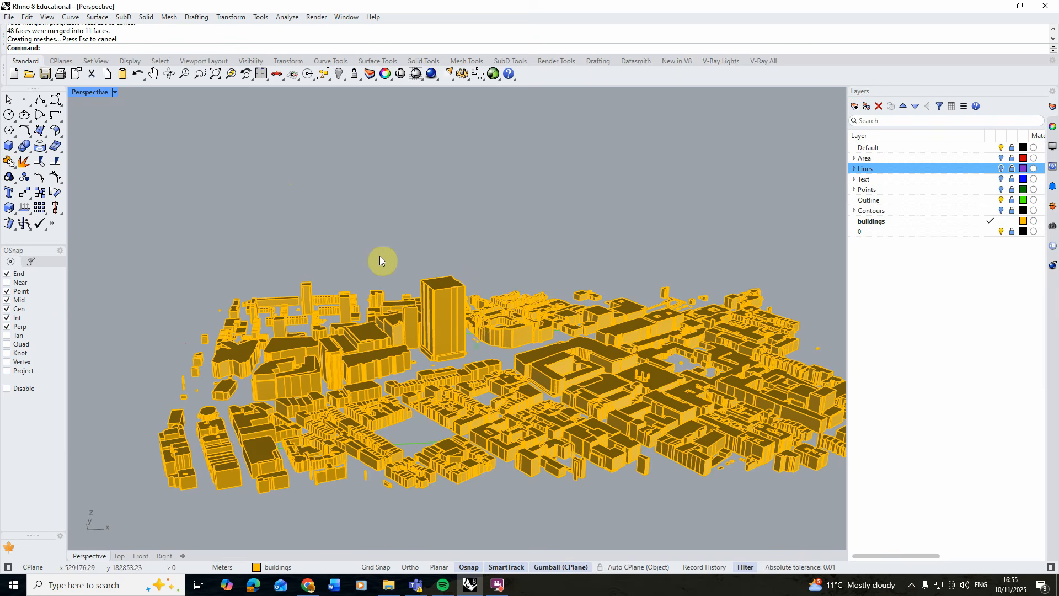
{"action": "right_click_drag", "start_coordinate": [378, 260], "coordinate": [599, 379]}
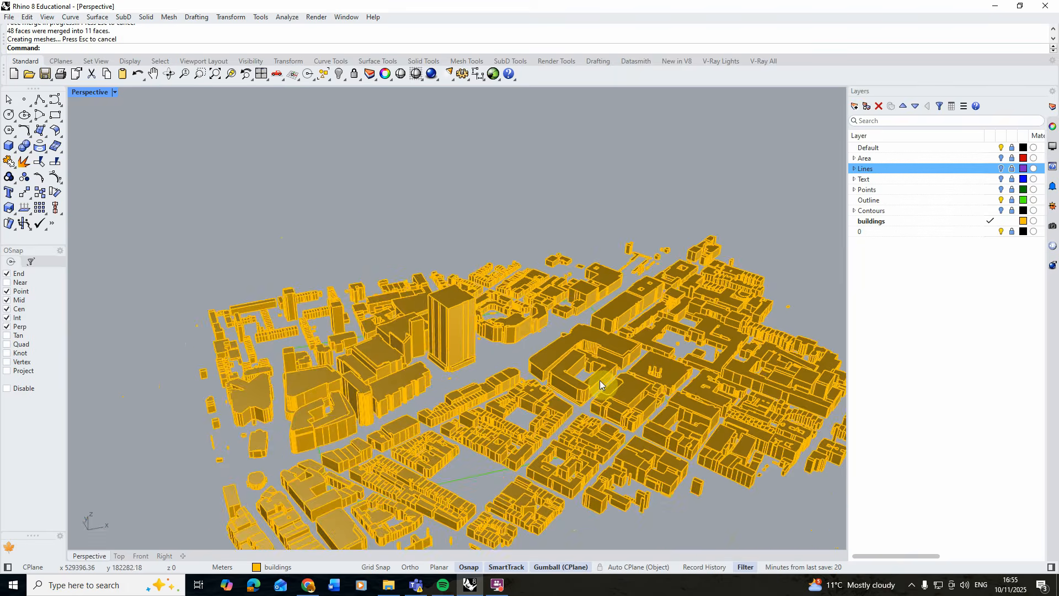
{"action": "scroll", "coordinate": [598, 384], "scroll_direction": "up", "scroll_amount": 6}
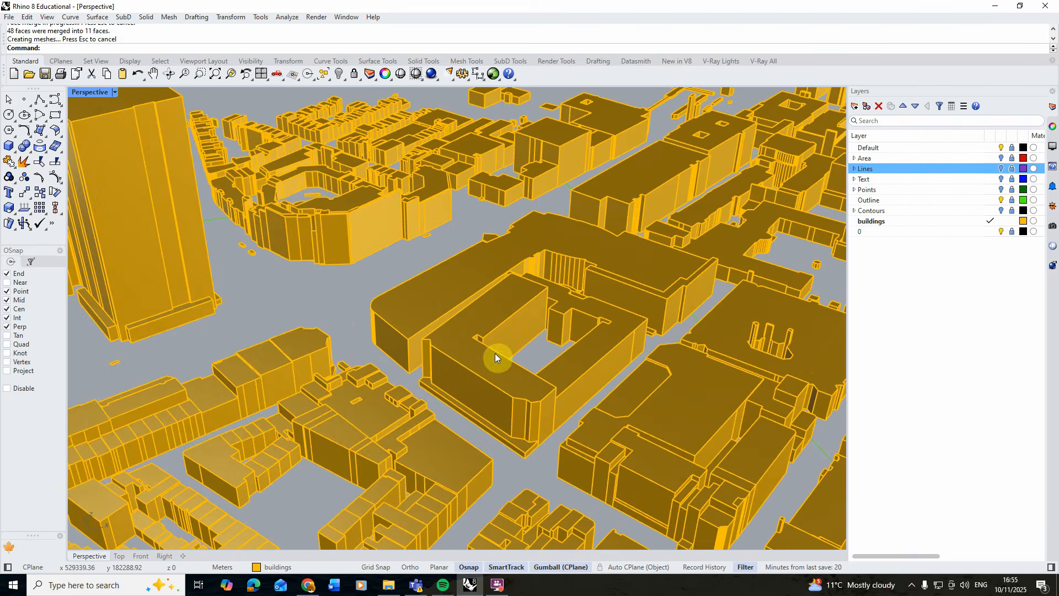
{"action": "right_click_drag", "start_coordinate": [494, 356], "coordinate": [404, 285]}
{"action": "scroll", "coordinate": [491, 275], "scroll_direction": "down", "scroll_amount": 10}
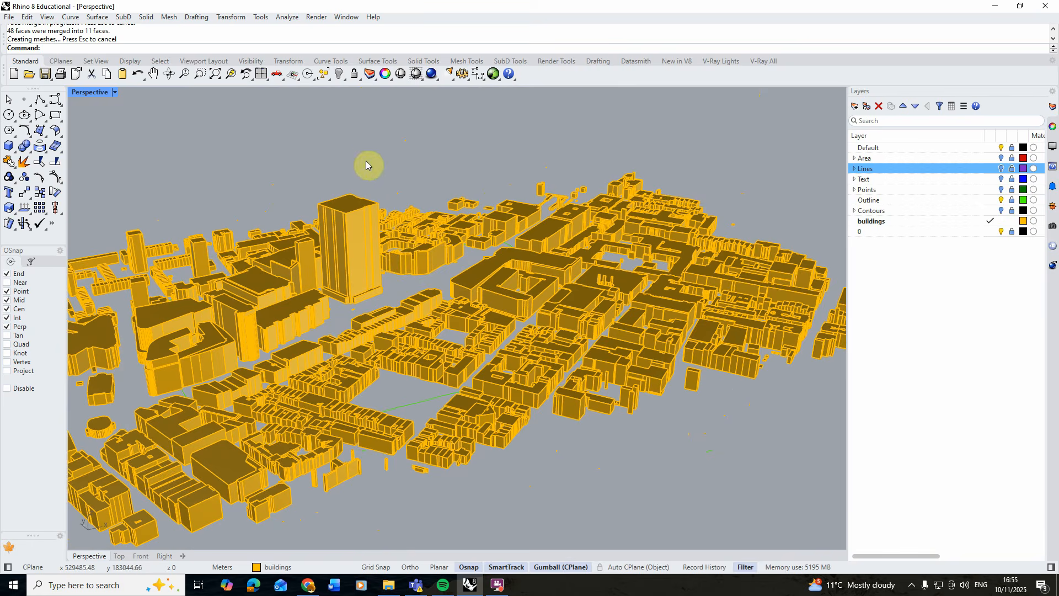
{"action": "right_click_drag", "start_coordinate": [371, 163], "coordinate": [360, 242]}
{"action": "scroll", "coordinate": [361, 248], "scroll_direction": "down", "scroll_amount": 5}
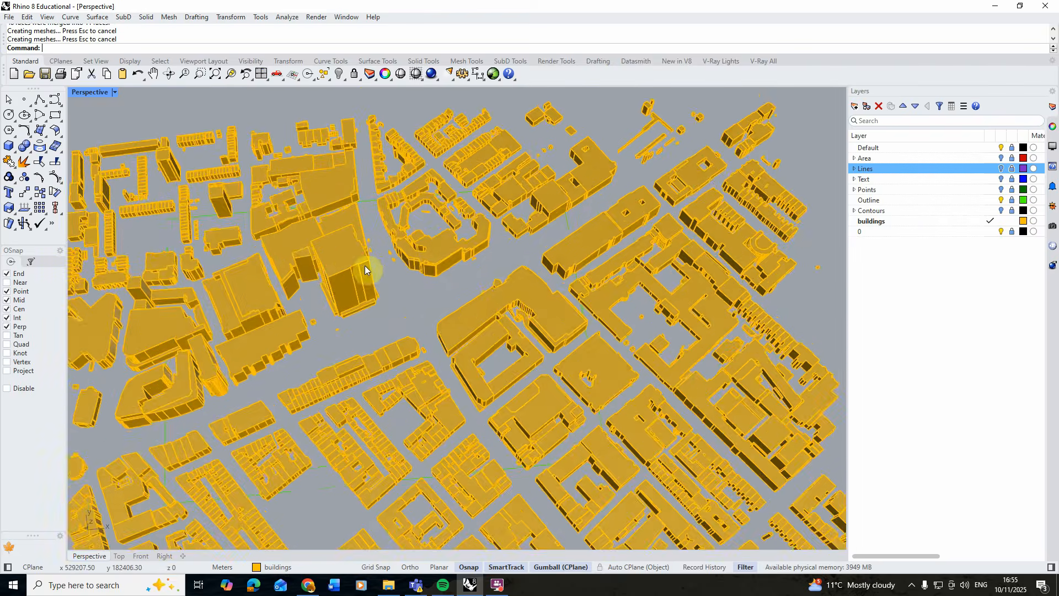
{"action": "scroll", "coordinate": [253, 397], "scroll_direction": "up", "scroll_amount": 3}
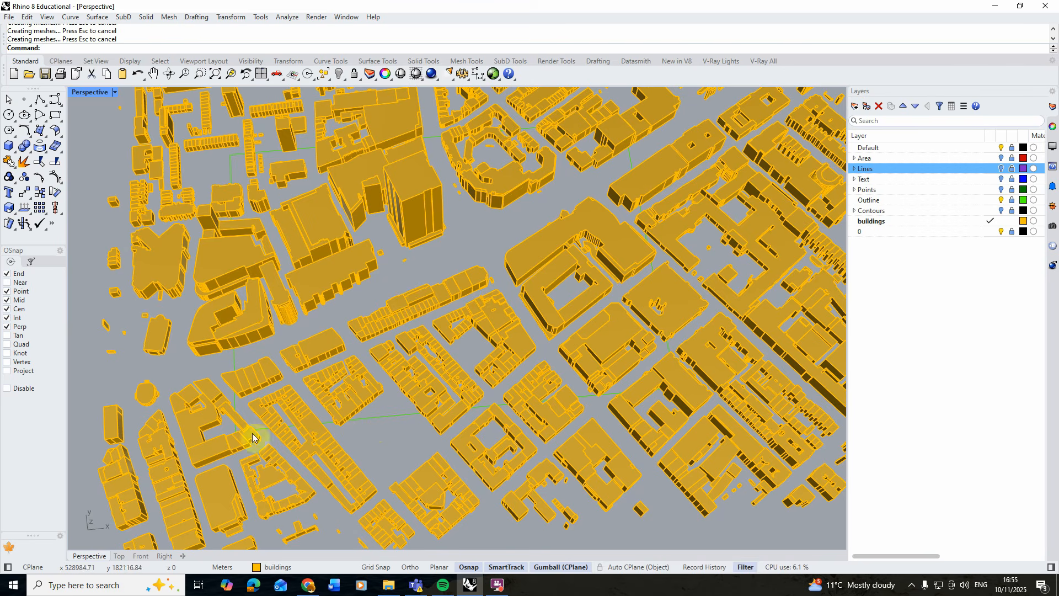
{"action": "scroll", "coordinate": [215, 300], "scroll_direction": "down", "scroll_amount": 2}
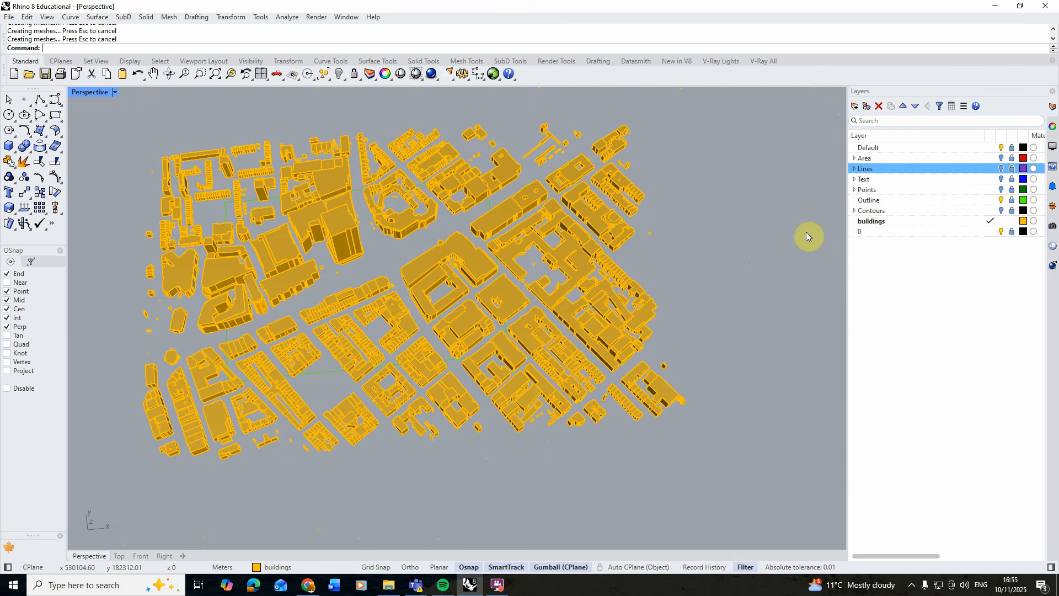
Step: Unlock the Outline layer and offset the rectangular site outline outward by 20 m with sharp corners
{"action": "left_click", "coordinate": [1003, 200]}
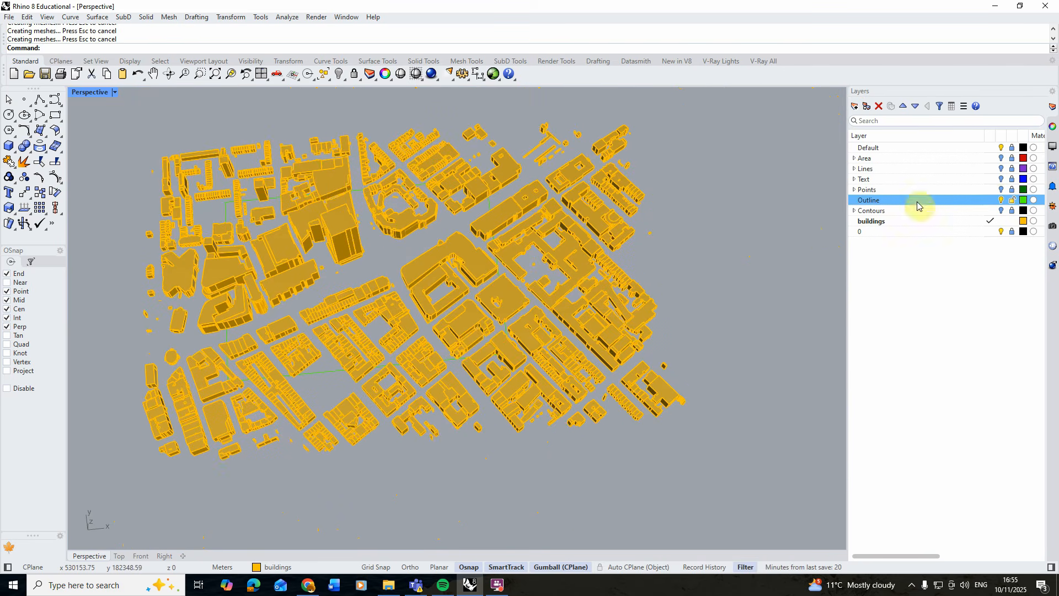
{"action": "scroll", "coordinate": [338, 379], "scroll_direction": "up", "scroll_amount": 3}
{"action": "left_click", "coordinate": [338, 375]}
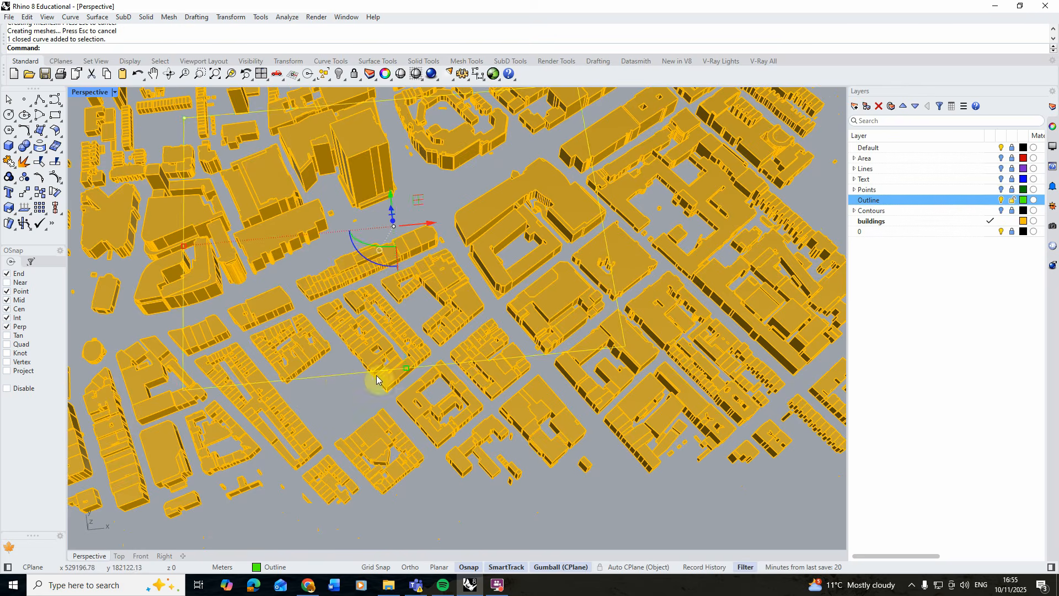
{"action": "right_click_drag", "start_coordinate": [323, 387], "coordinate": [396, 344]}
{"action": "scroll", "coordinate": [396, 344], "scroll_direction": "down", "scroll_amount": 2}
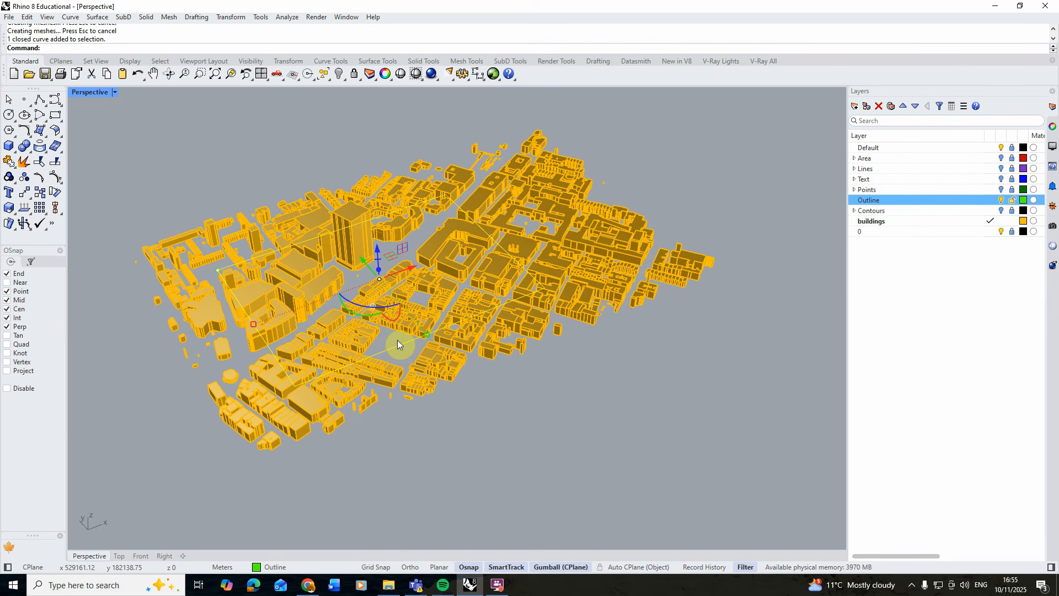
{"action": "right_click_drag", "start_coordinate": [397, 340], "coordinate": [339, 234]}
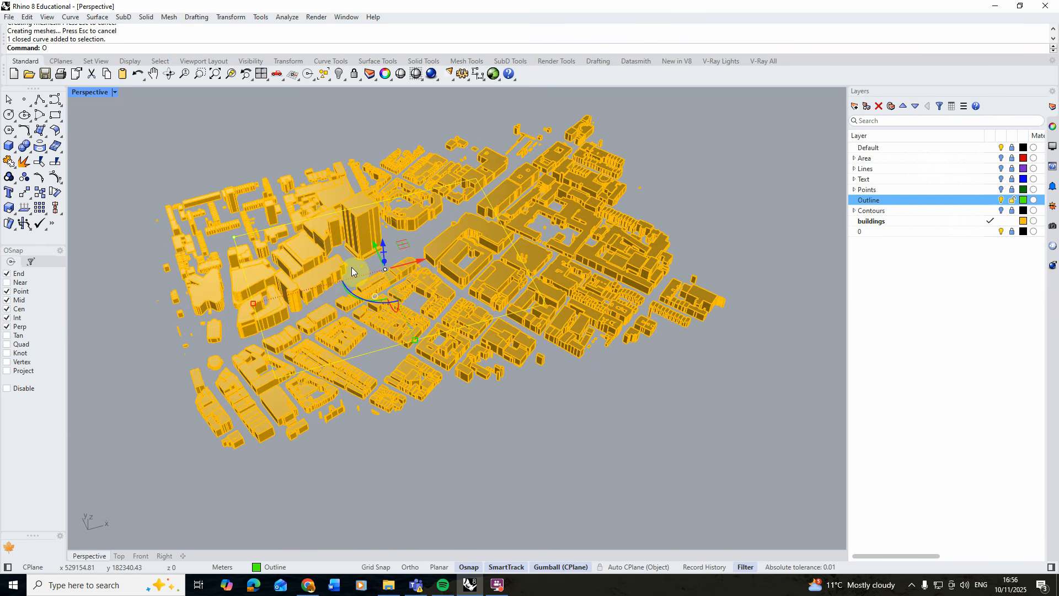
{"action": "key", "text": "Return"}
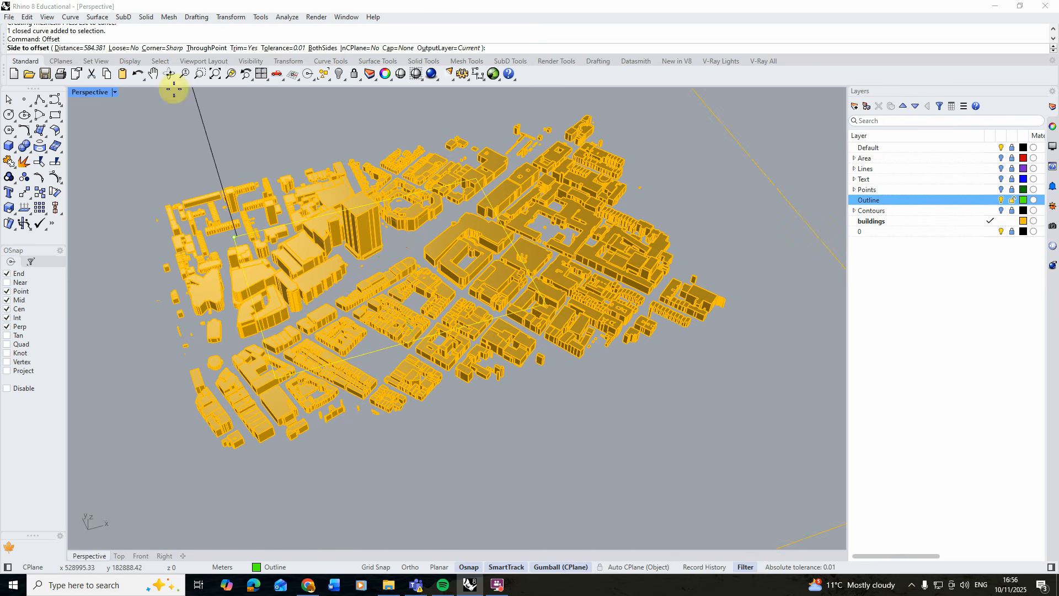
{"action": "left_click", "coordinate": [89, 49]}
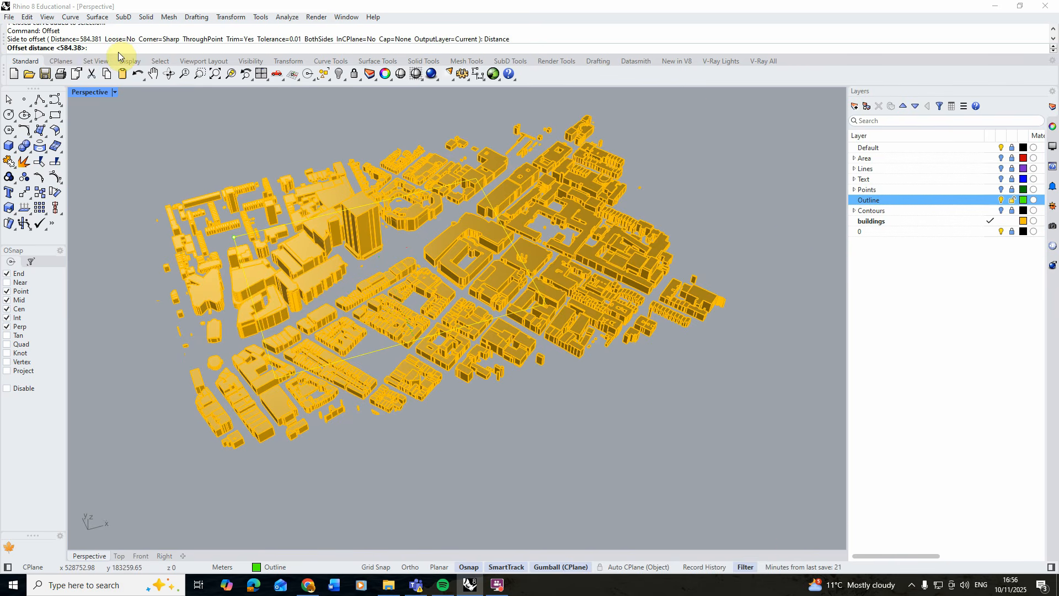
{"action": "type", "text": "20"}
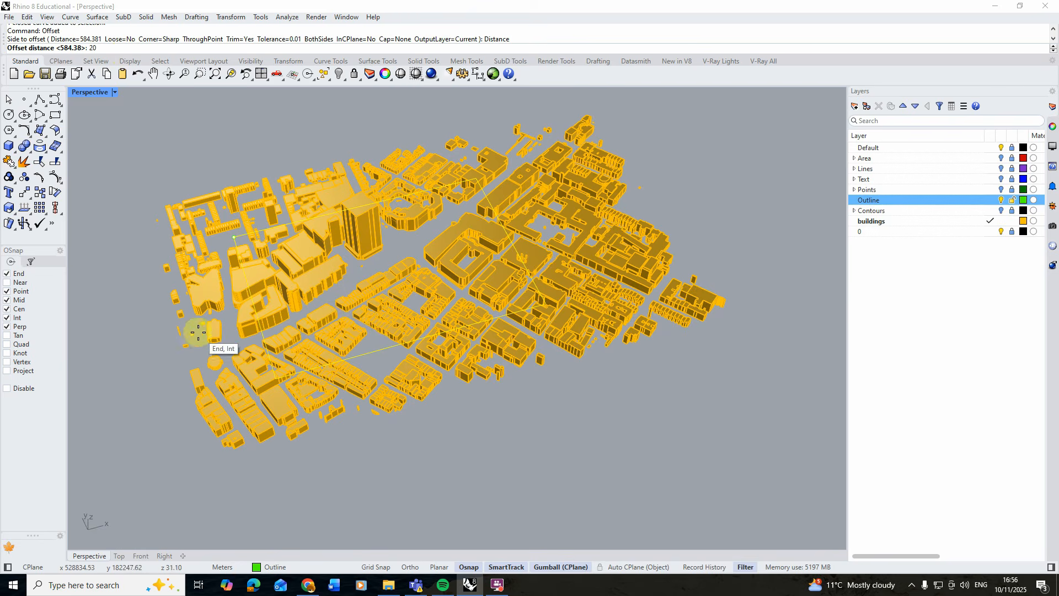
{"action": "key", "text": "Return"}
{"action": "scroll", "coordinate": [221, 356], "scroll_direction": "up", "scroll_amount": 3}
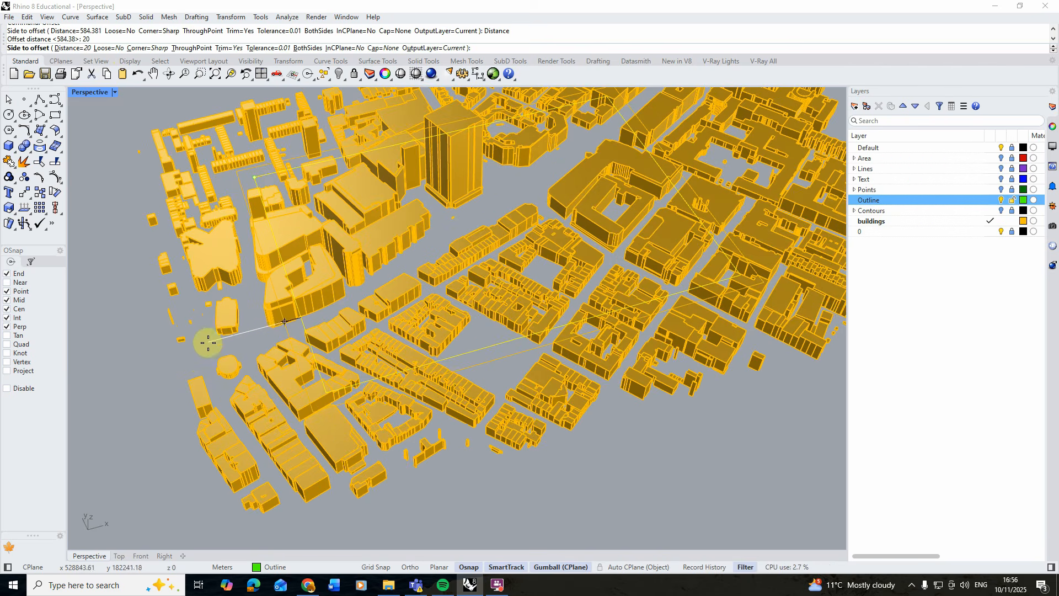
{"action": "left_click", "coordinate": [171, 350]}
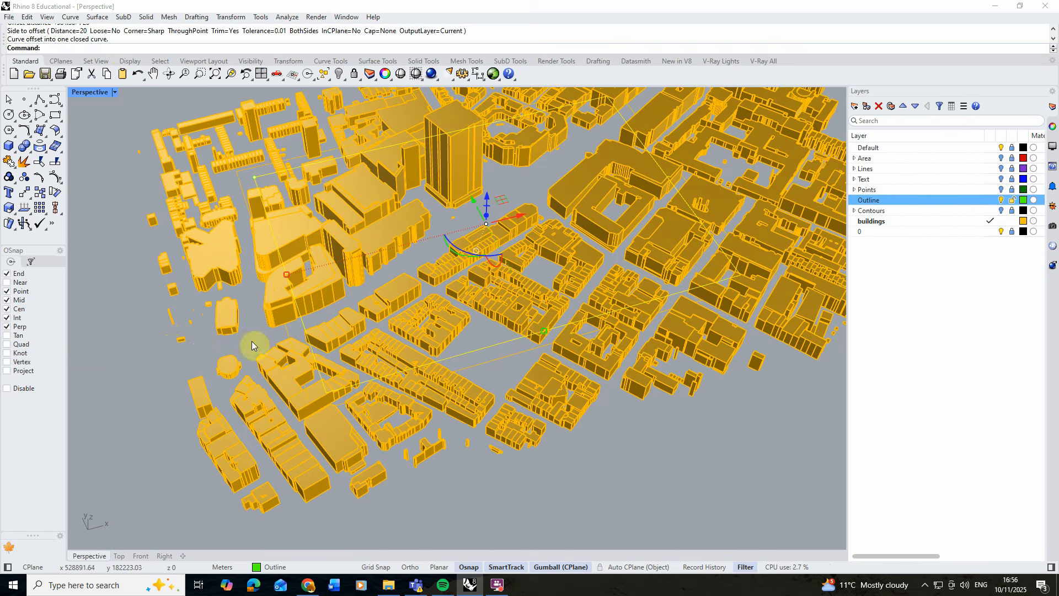
Step: Extrude the site outline and its offset together as a solid frame about 190 m high, rising above the tallest buildings
{"action": "scroll", "coordinate": [287, 345], "scroll_direction": "up", "scroll_amount": 2}
{"action": "scroll", "coordinate": [287, 328], "scroll_direction": "down", "scroll_amount": 4}
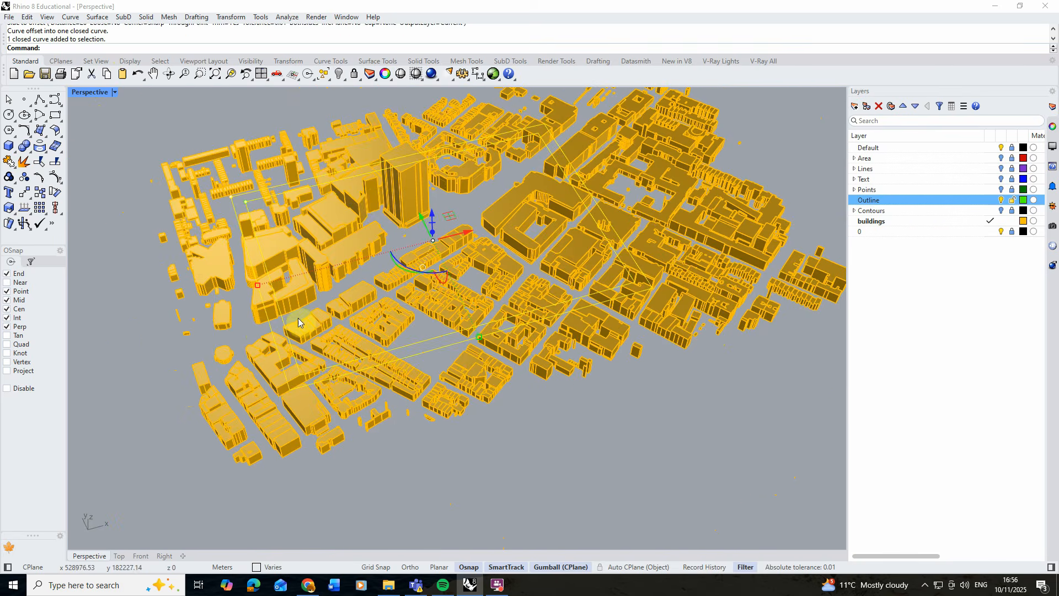
{"action": "type", "text": "E"}
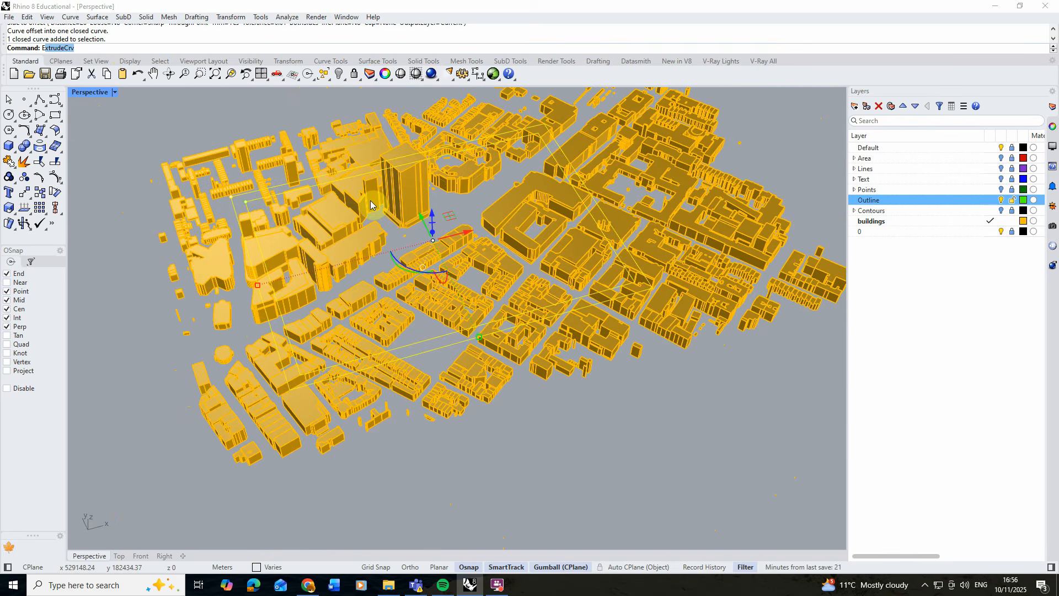
{"action": "type", "text": "xtru"}
{"action": "key", "text": "Return"}
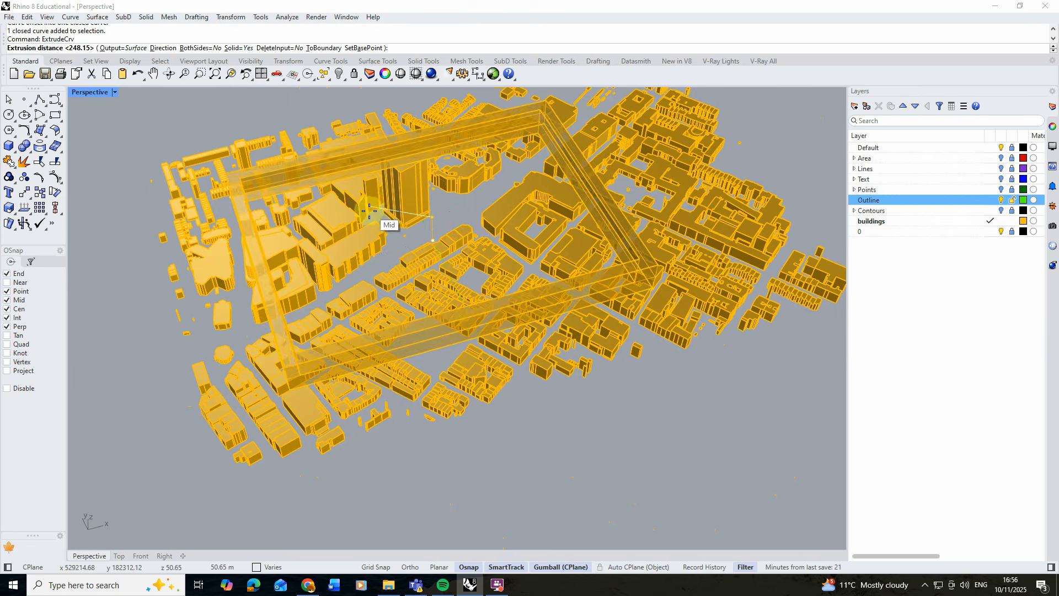
{"action": "right_click_drag", "start_coordinate": [371, 201], "coordinate": [357, 132]}
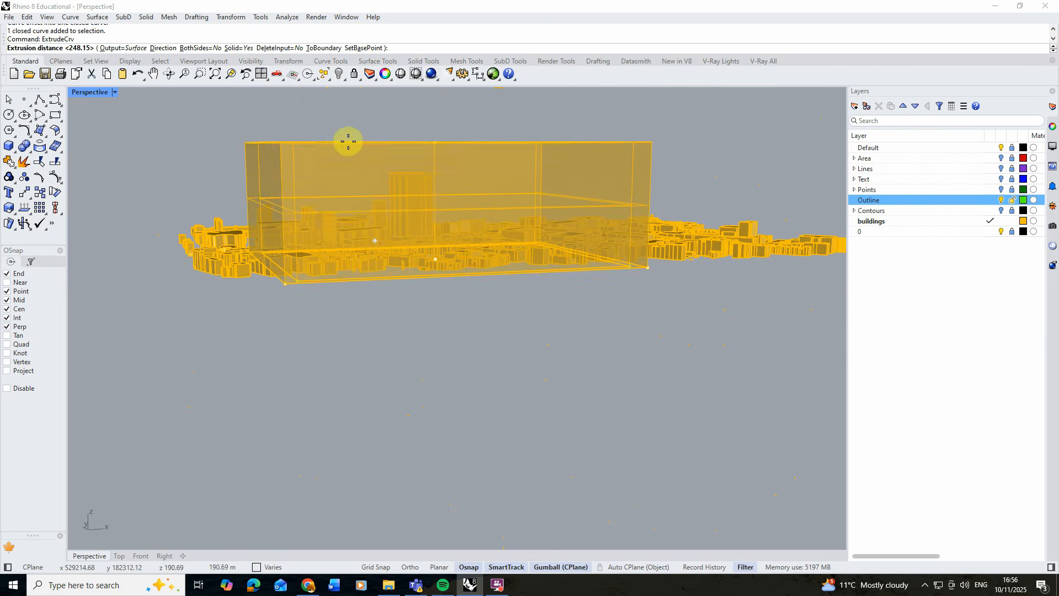
{"action": "left_click", "coordinate": [348, 134]}
Step: Subtract the extruded frame from all the building polysurfaces with Boolean Difference, deleting the cutter
{"action": "right_click_drag", "start_coordinate": [369, 245], "coordinate": [633, 281]}
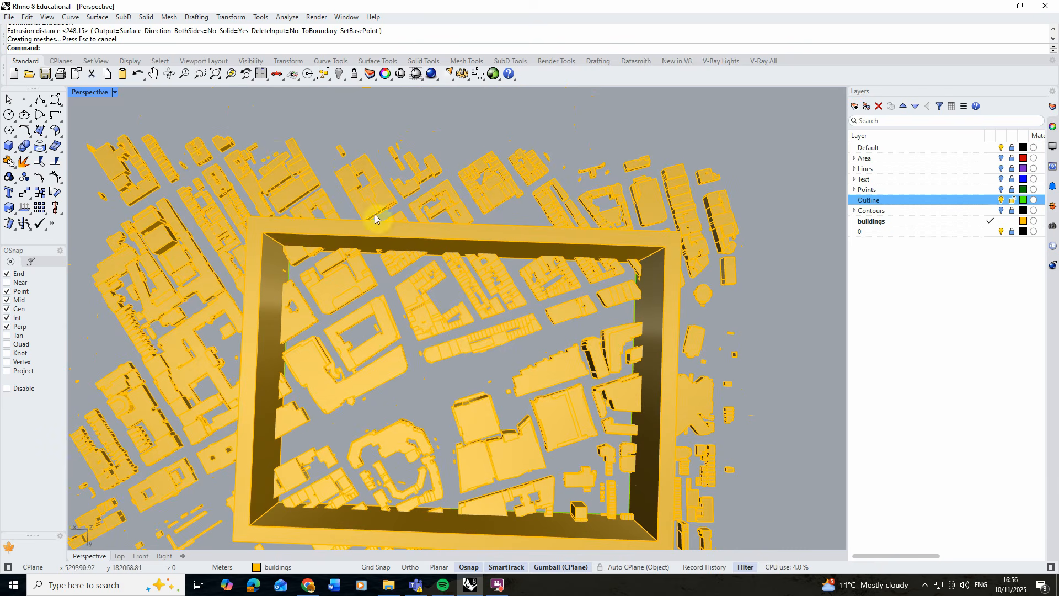
{"action": "right_click_drag", "start_coordinate": [551, 347], "coordinate": [414, 237]}
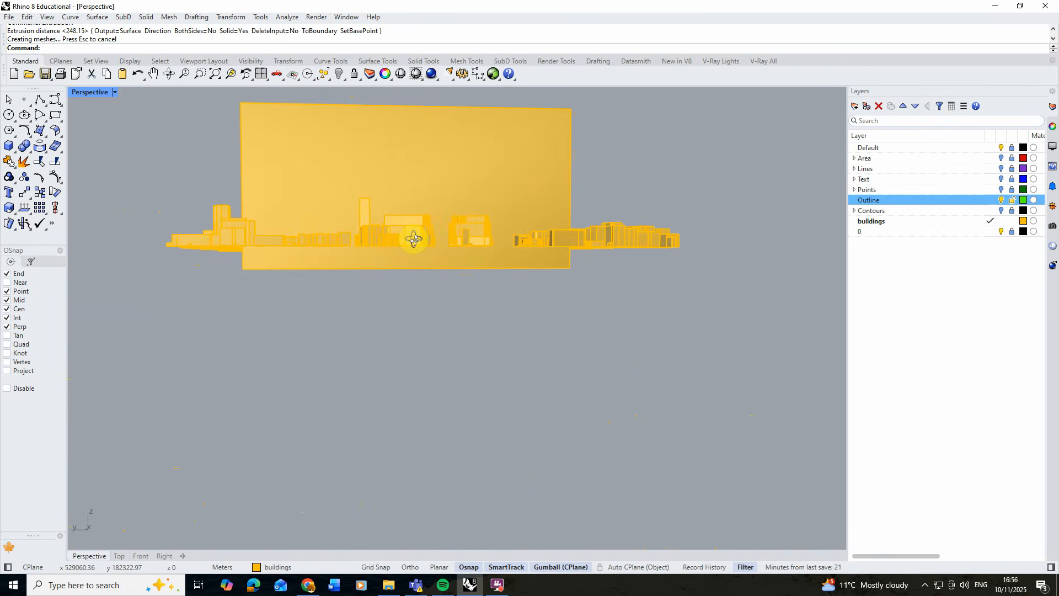
{"action": "right_click_drag", "start_coordinate": [163, 183], "coordinate": [166, 183]}
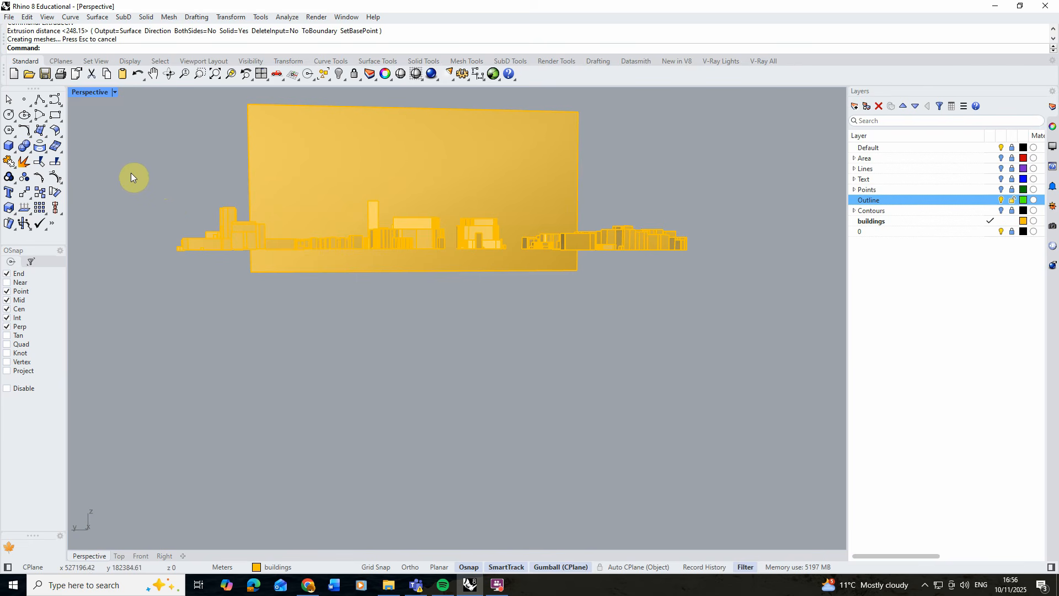
{"action": "left_click_drag", "start_coordinate": [131, 173], "coordinate": [730, 261]}
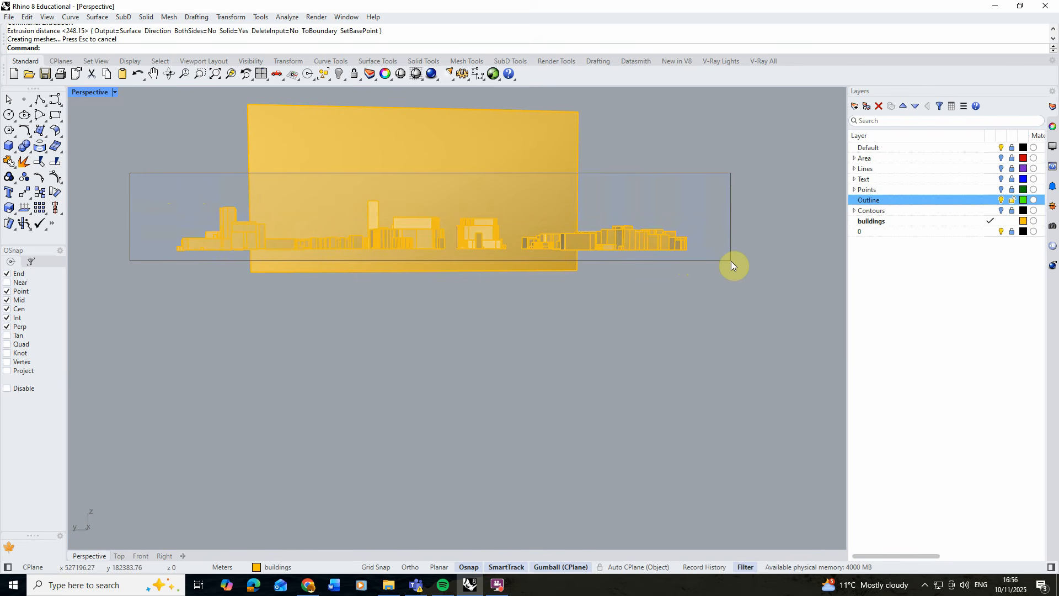
{"action": "left_click_drag", "start_coordinate": [730, 262], "coordinate": [730, 261]}
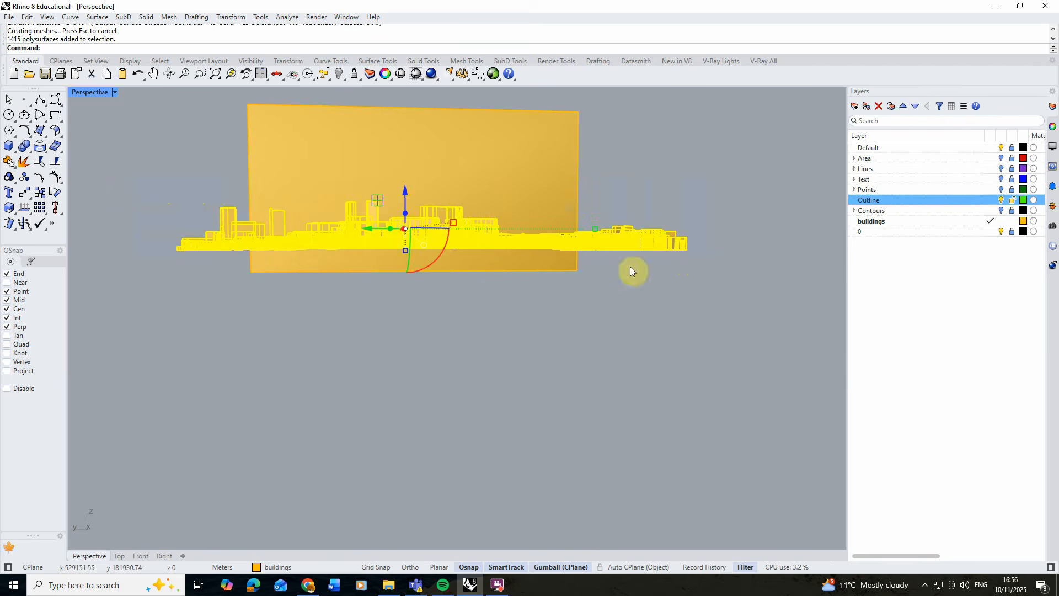
{"action": "right_click_drag", "start_coordinate": [631, 269], "coordinate": [443, 321]}
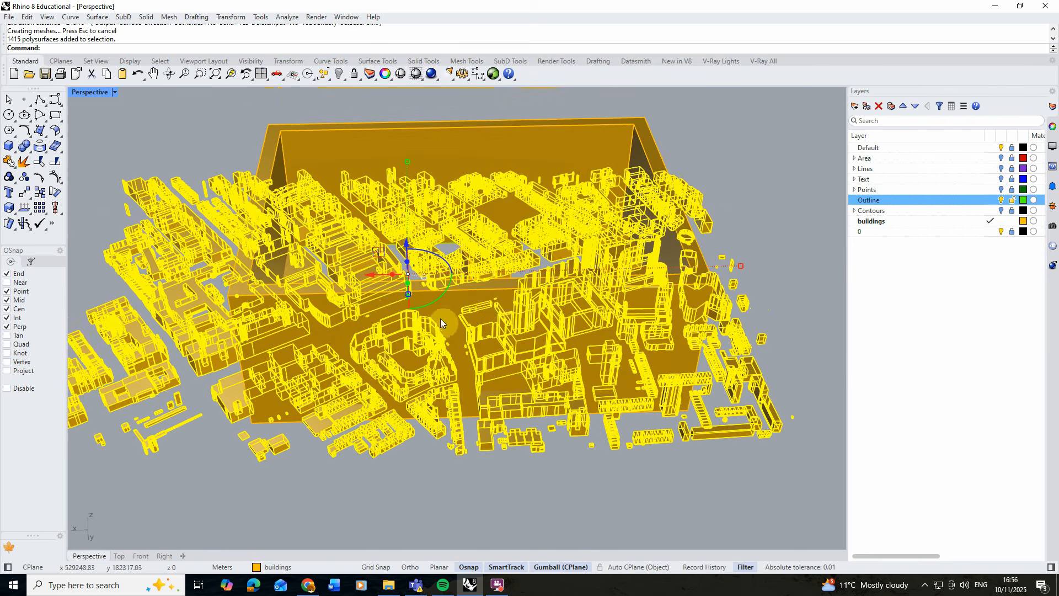
{"action": "left_click", "coordinate": [36, 165]}
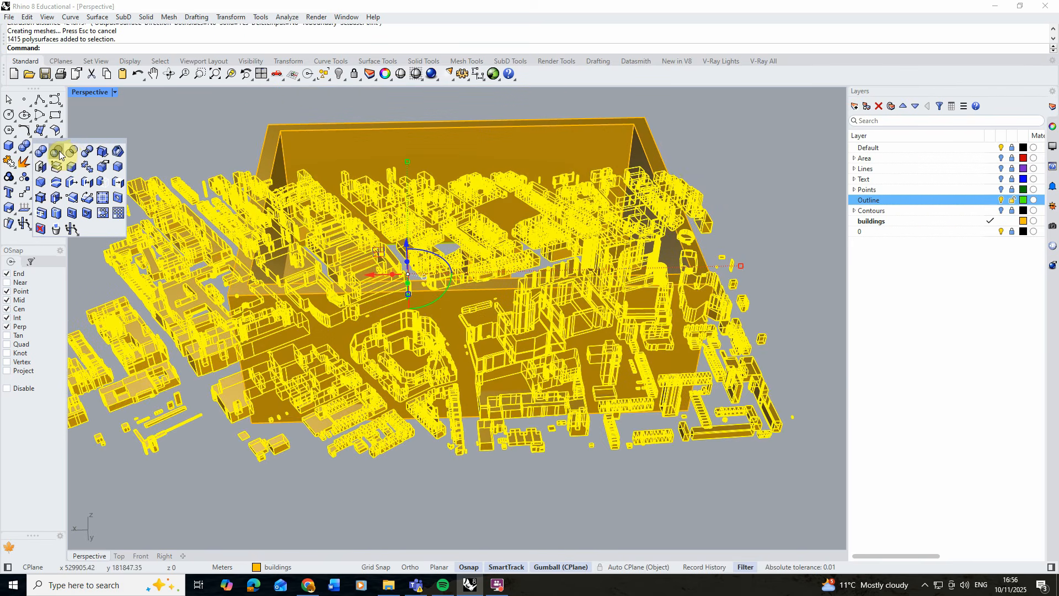
{"action": "left_click", "coordinate": [60, 155]}
{"action": "right_click_drag", "start_coordinate": [259, 202], "coordinate": [286, 177]}
{"action": "left_click", "coordinate": [340, 133]}
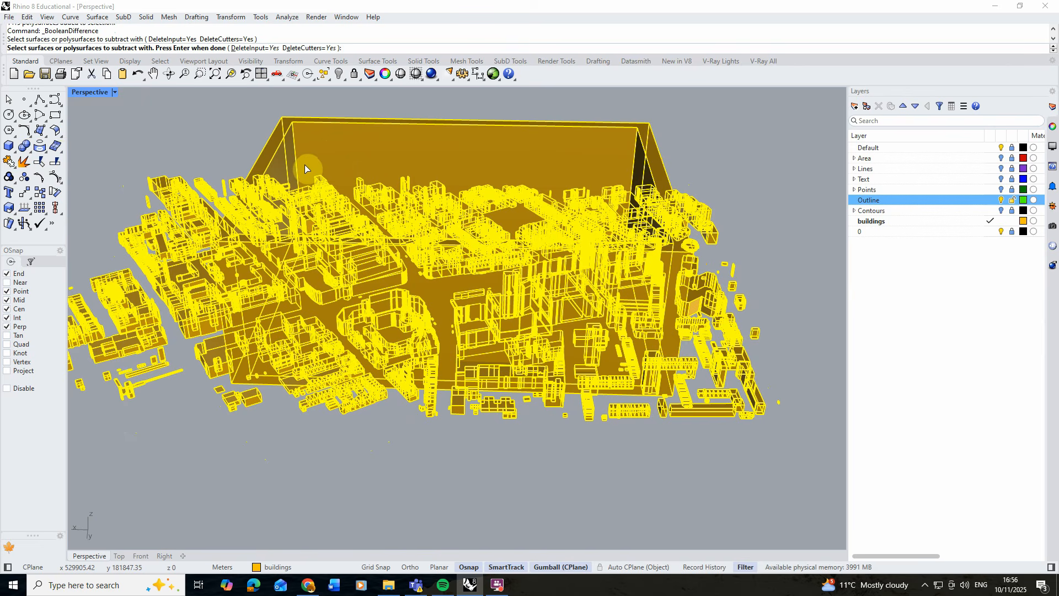
{"action": "key", "text": "Return"}
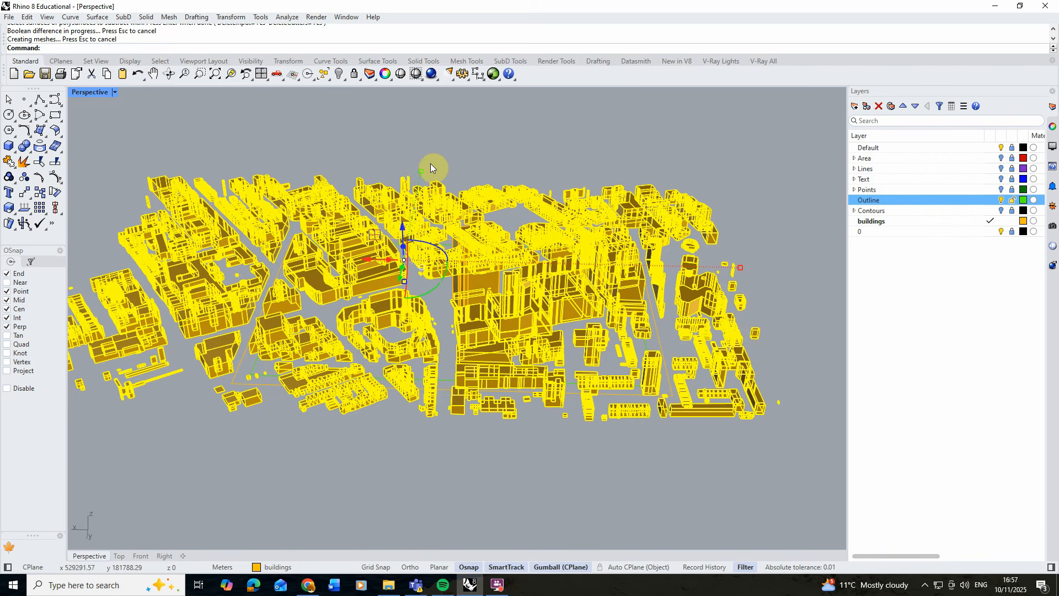
Step: Delete the cut-off buildings outside the outer outline, beyond its upper long edge and its left short edge
{"action": "right_click_drag", "start_coordinate": [437, 158], "coordinate": [446, 232]}
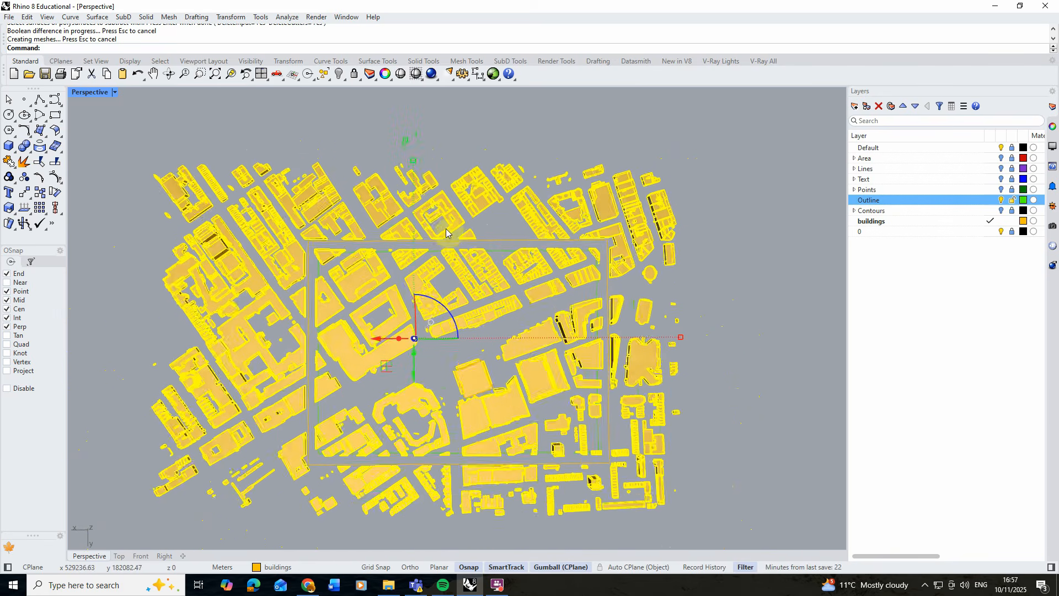
{"action": "scroll", "coordinate": [446, 232], "scroll_direction": "down", "scroll_amount": 2}
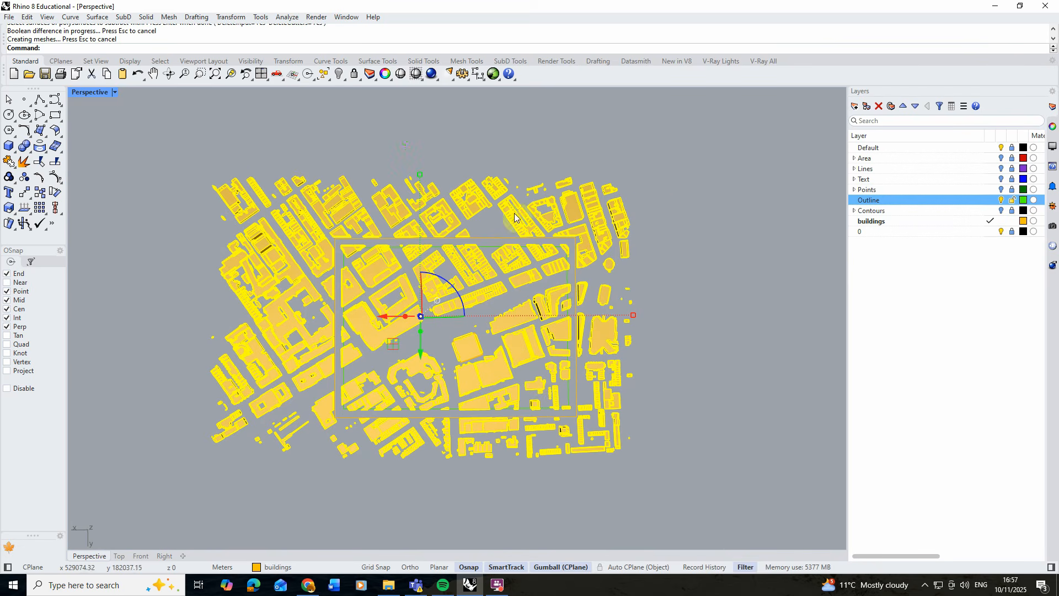
{"action": "left_click", "coordinate": [106, 191]}
{"action": "scroll", "coordinate": [463, 217], "scroll_direction": "up", "scroll_amount": 2}
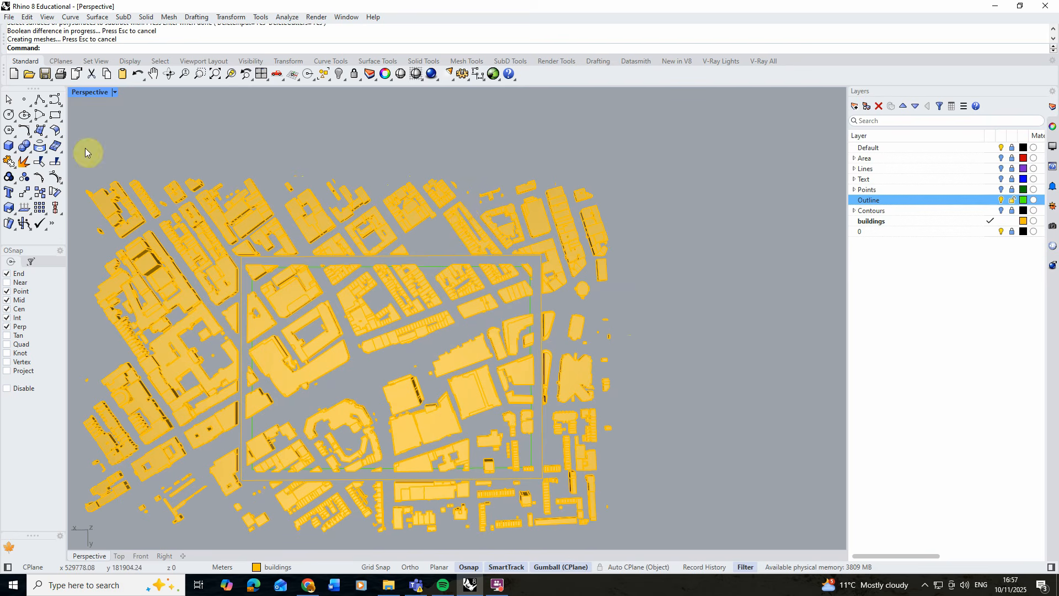
{"action": "left_click_drag", "start_coordinate": [83, 149], "coordinate": [630, 258]}
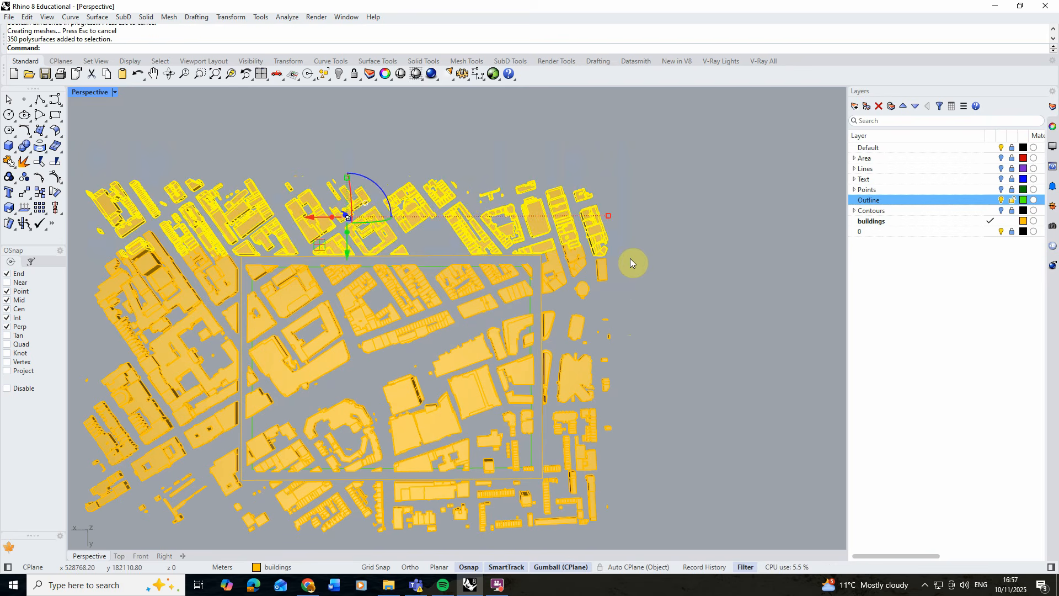
{"action": "key", "text": "Delete"}
{"action": "scroll", "coordinate": [584, 224], "scroll_direction": "down", "scroll_amount": 1}
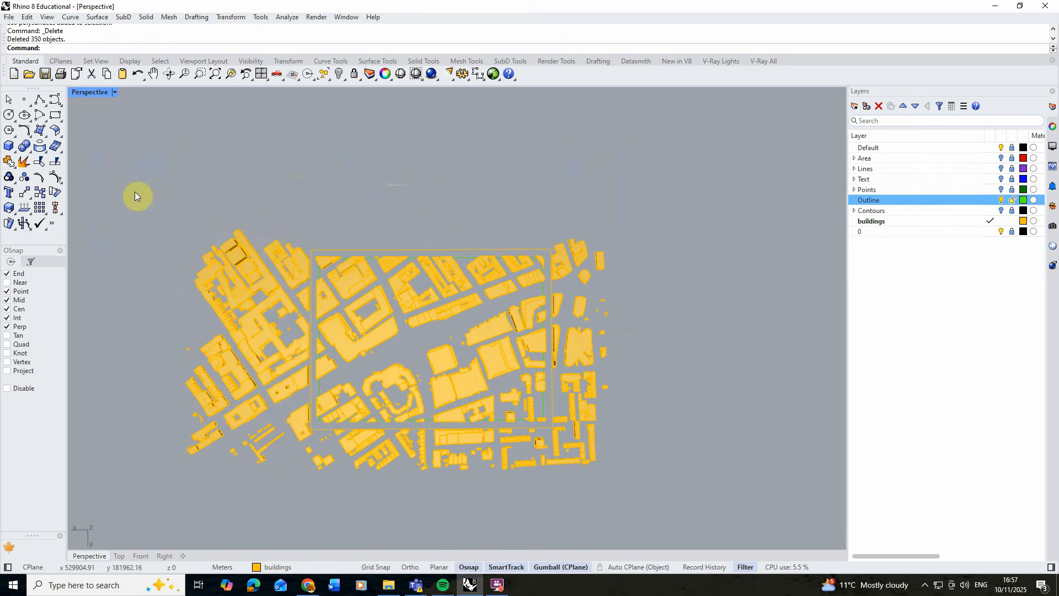
{"action": "left_click_drag", "start_coordinate": [135, 190], "coordinate": [307, 490]}
{"action": "key", "text": "Delete"}
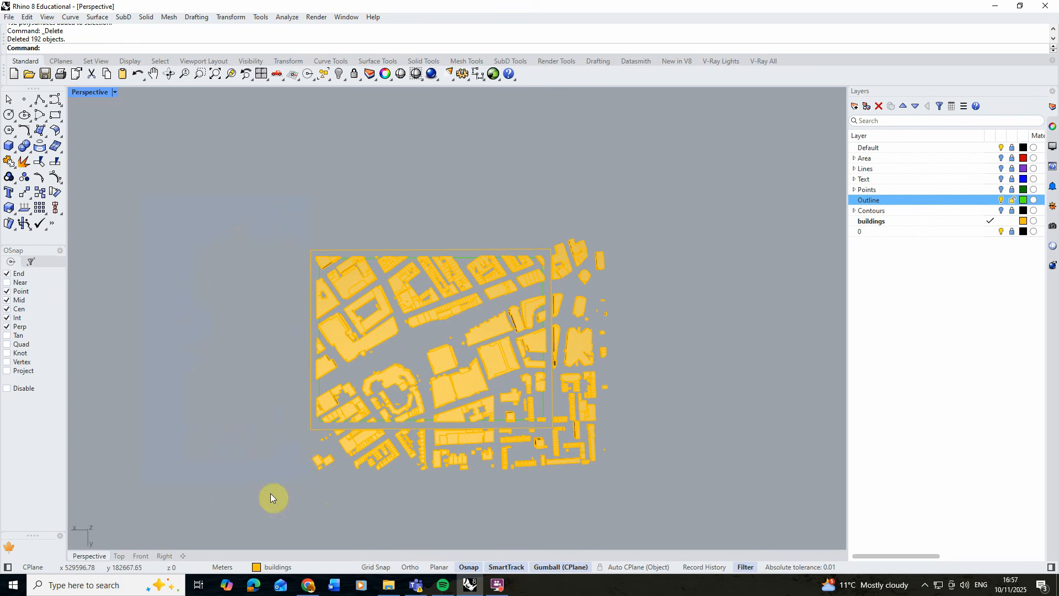
Step: Delete the remaining cut-off buildings outside the outer outline, beyond its lower long edge and its right short edge
{"action": "left_click_drag", "start_coordinate": [223, 498], "coordinate": [666, 427]}
{"action": "key", "text": "Delete"}
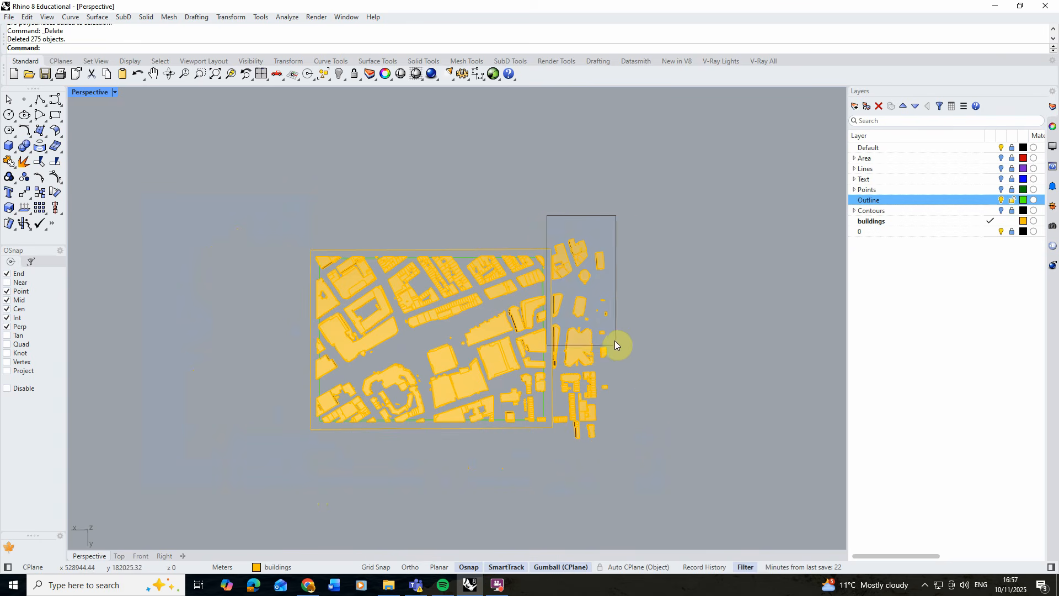
{"action": "left_click_drag", "start_coordinate": [615, 345], "coordinate": [638, 292]}
{"action": "key", "text": "Delete"}
{"action": "scroll", "coordinate": [643, 302], "scroll_direction": "up", "scroll_amount": 3}
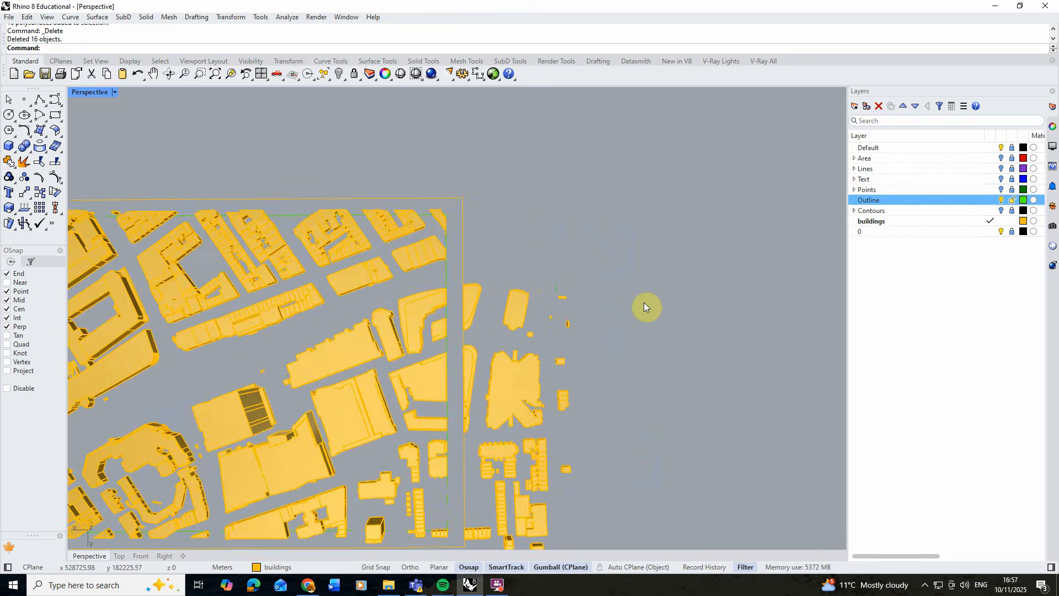
{"action": "scroll", "coordinate": [463, 231], "scroll_direction": "down", "scroll_amount": 3}
{"action": "left_click_drag", "start_coordinate": [441, 231], "coordinate": [518, 441]}
{"action": "key", "text": "Delete"}
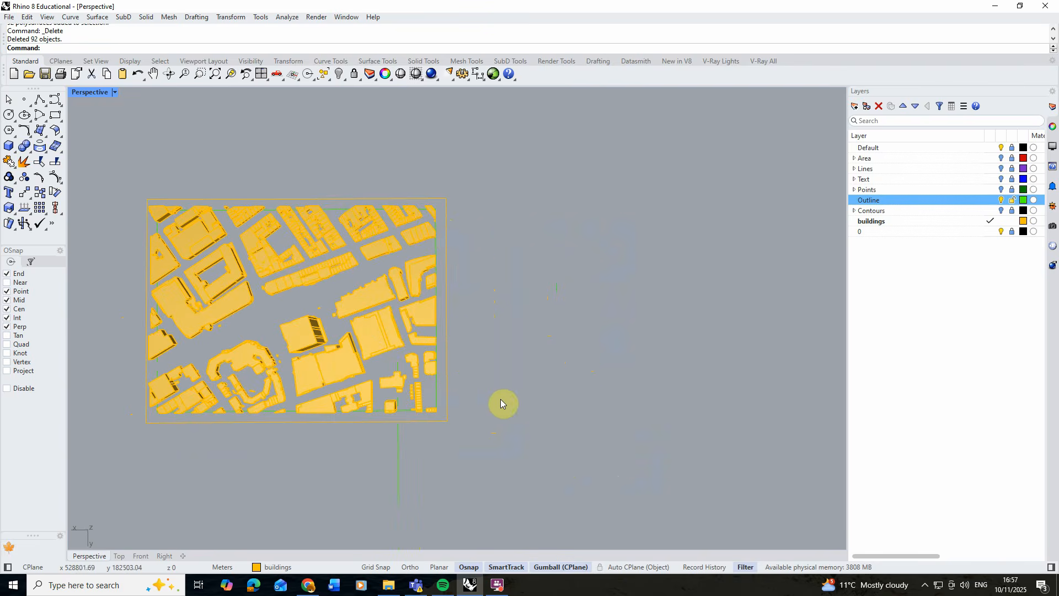
Step: Examine the trimmed buildings along the site edge, selecting several to check that they are closed polysurfaces
{"action": "right_click_drag", "start_coordinate": [501, 402], "coordinate": [406, 307]}
{"action": "scroll", "coordinate": [407, 318], "scroll_direction": "up", "scroll_amount": 2}
{"action": "left_click", "coordinate": [413, 331]}
{"action": "scroll", "coordinate": [412, 330], "scroll_direction": "up", "scroll_amount": 3}
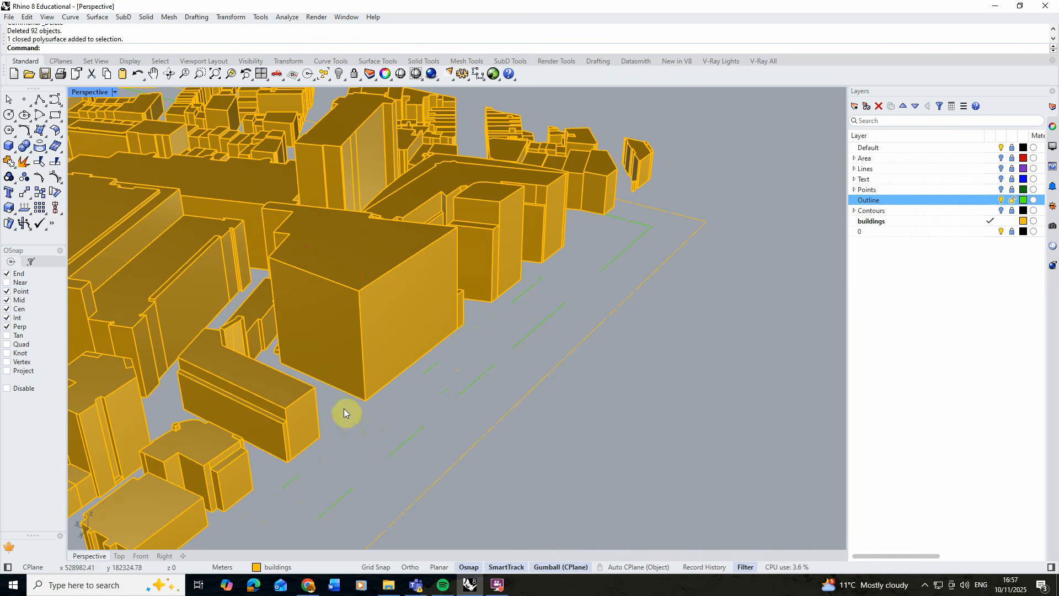
{"action": "right_click_drag", "start_coordinate": [412, 347], "coordinate": [381, 321]}
{"action": "left_click", "coordinate": [411, 294]}
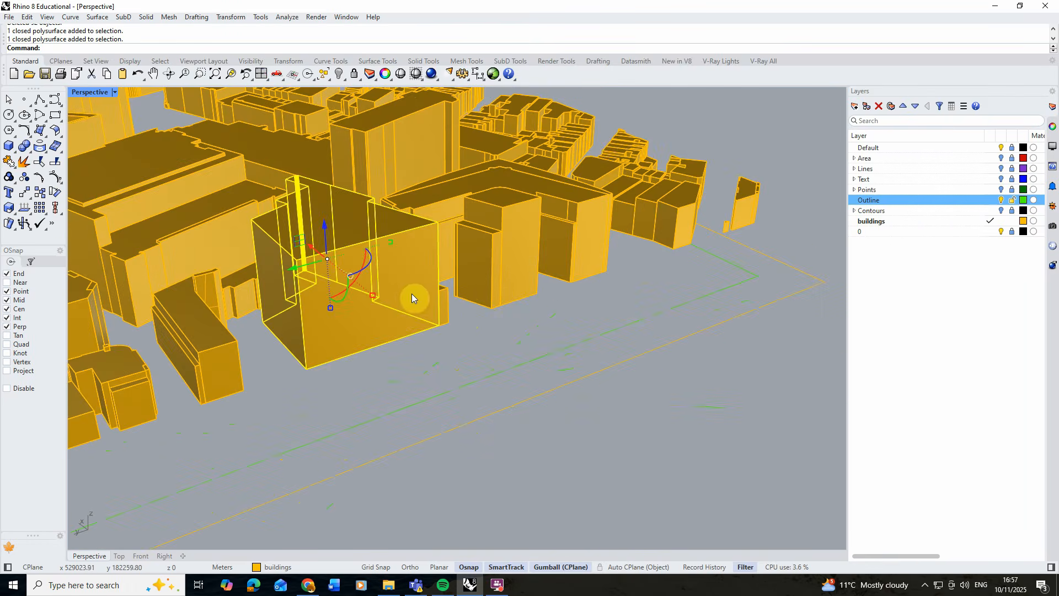
{"action": "scroll", "coordinate": [411, 295], "scroll_direction": "down", "scroll_amount": 5}
{"action": "left_click", "coordinate": [389, 331]}
{"action": "left_click", "coordinate": [358, 346]}
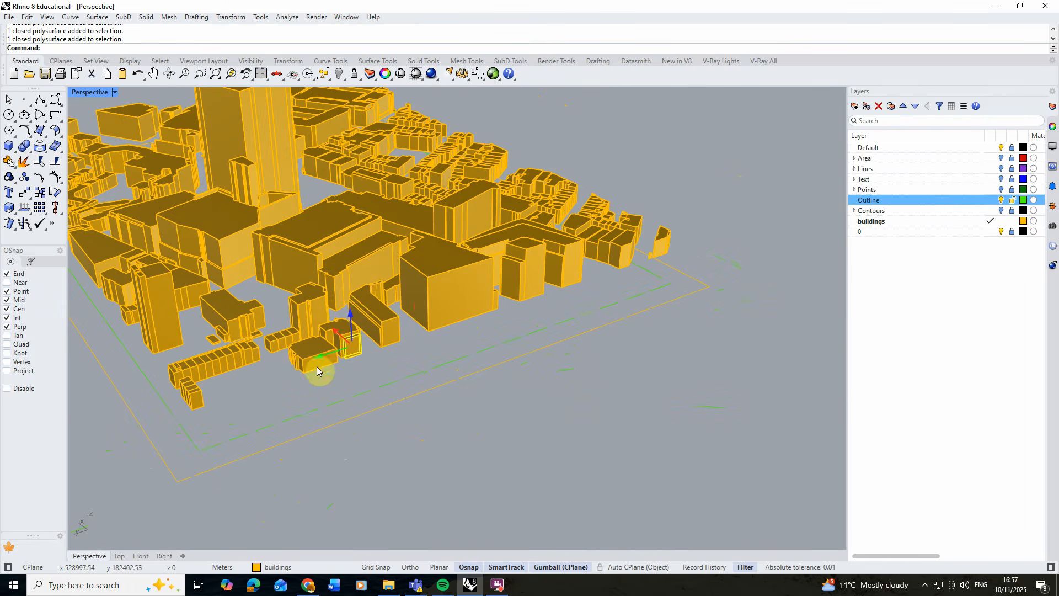
Step: Delete the outer offset rectangle around the site outline
{"action": "scroll", "coordinate": [600, 416], "scroll_direction": "down", "scroll_amount": 5}
{"action": "right_click_drag", "start_coordinate": [390, 373], "coordinate": [485, 386]}
{"action": "left_click", "coordinate": [520, 425]}
{"action": "key", "text": "Delete"}
{"action": "scroll", "coordinate": [571, 407], "scroll_direction": "down", "scroll_amount": 6}
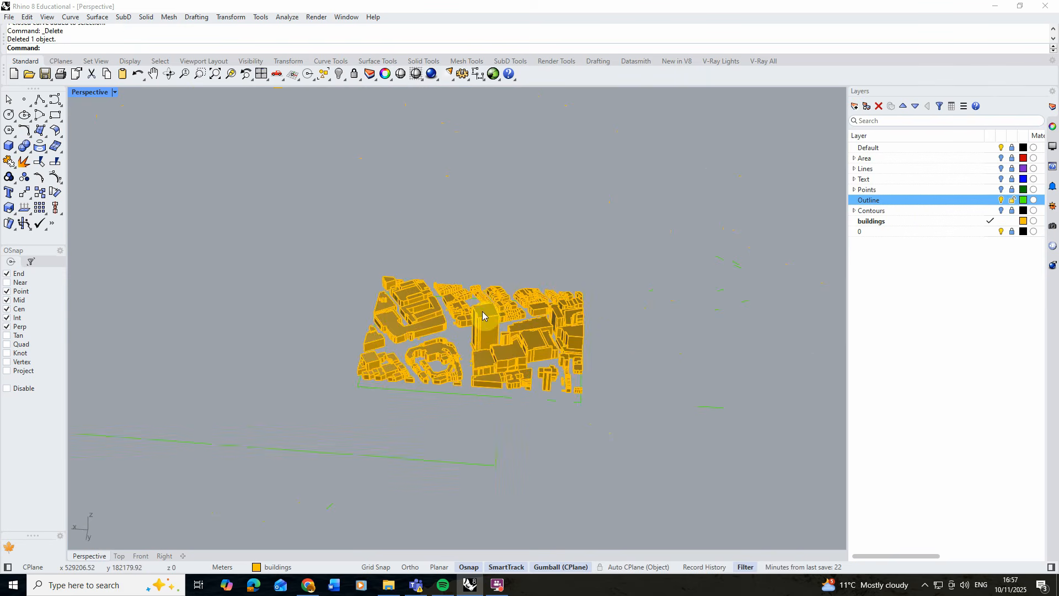
Step: Show the Contours layer, make it the current layer and lock the buildings layer
{"action": "right_click_drag", "start_coordinate": [485, 312], "coordinate": [386, 329]}
{"action": "scroll", "coordinate": [459, 323], "scroll_direction": "up", "scroll_amount": 6}
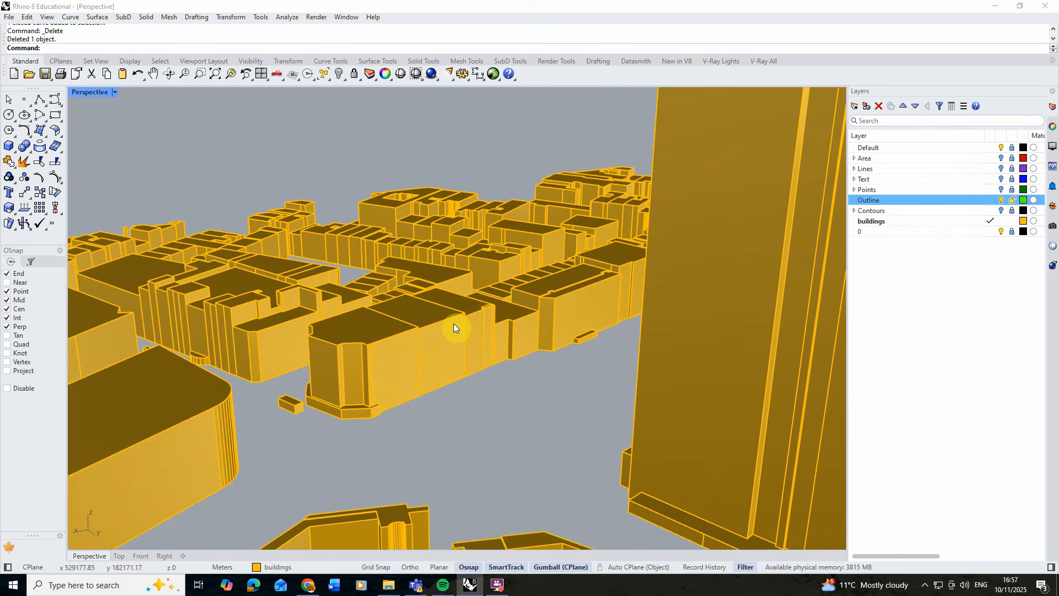
{"action": "scroll", "coordinate": [453, 323], "scroll_direction": "down", "scroll_amount": 5}
{"action": "scroll", "coordinate": [471, 342], "scroll_direction": "down", "scroll_amount": 4}
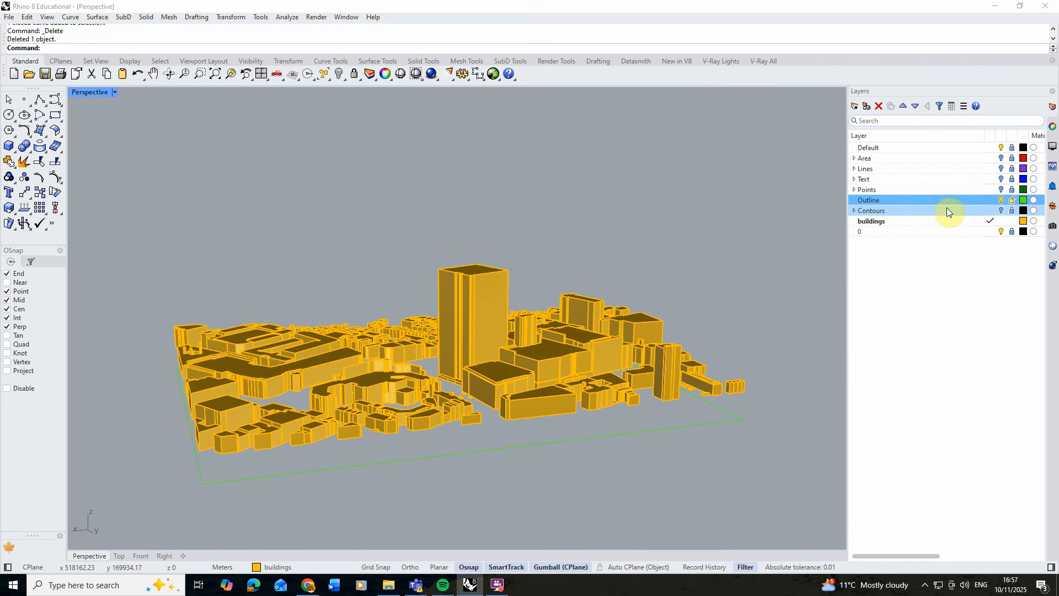
{"action": "left_click", "coordinate": [1003, 210]}
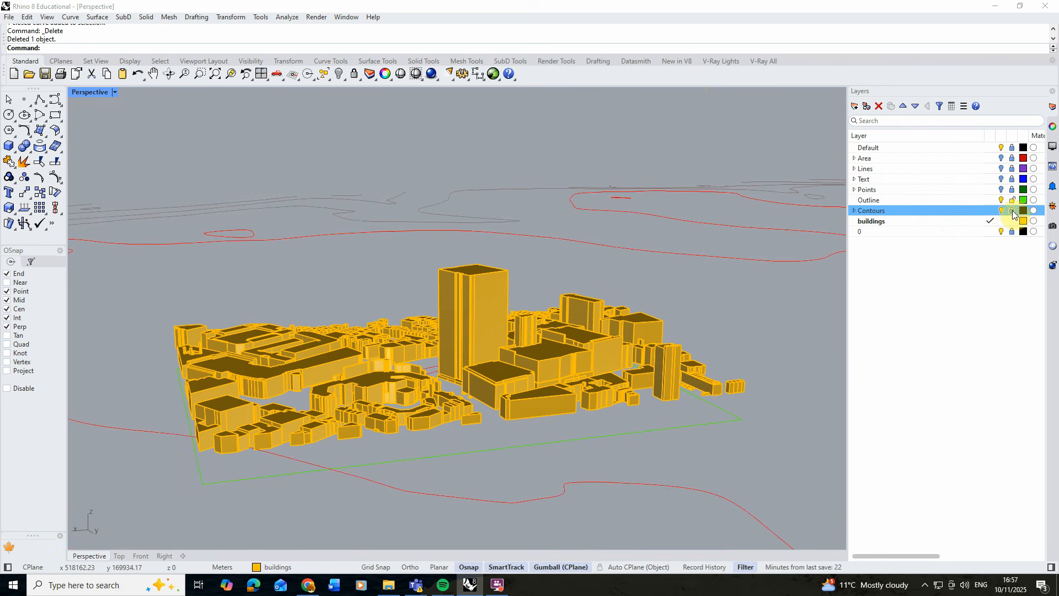
{"action": "double_click", "coordinate": [941, 210]}
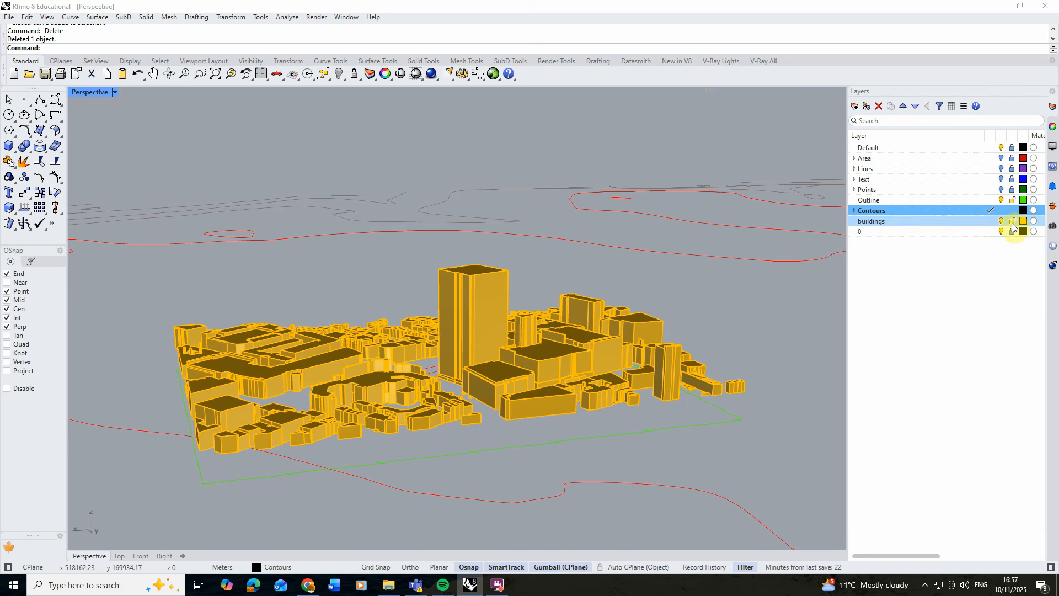
{"action": "left_click", "coordinate": [1011, 221]}
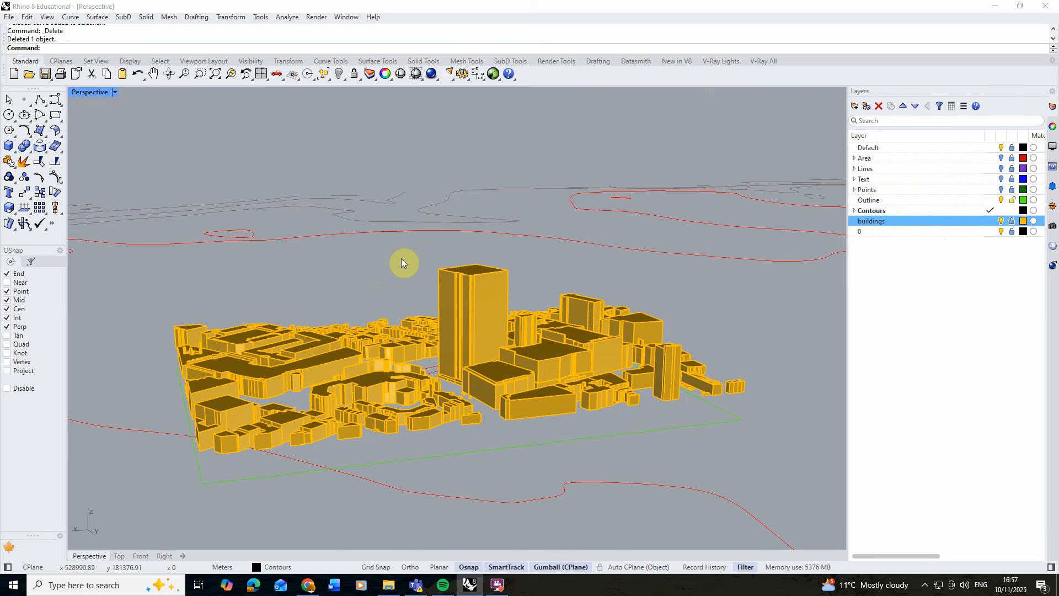
Step: Lock the Outline layer and select the contour curves across a wide area around the site
{"action": "right_click_drag", "start_coordinate": [402, 258], "coordinate": [517, 279]}
{"action": "scroll", "coordinate": [443, 285], "scroll_direction": "down", "scroll_amount": 14}
{"action": "scroll", "coordinate": [419, 306], "scroll_direction": "up", "scroll_amount": 7}
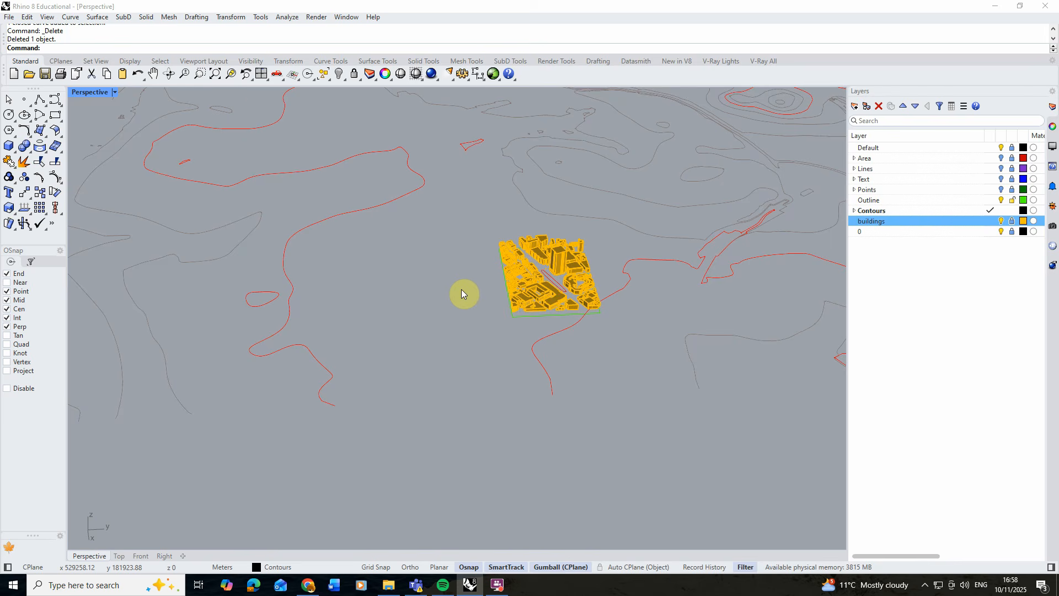
{"action": "scroll", "coordinate": [397, 346], "scroll_direction": "down", "scroll_amount": 5}
{"action": "right_click_drag", "start_coordinate": [387, 252], "coordinate": [533, 274]}
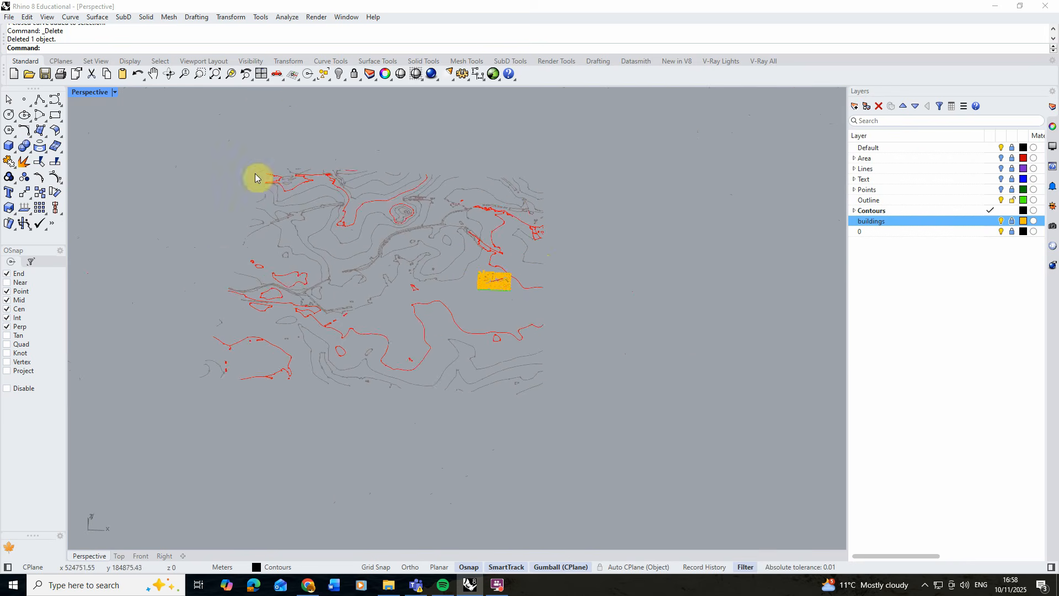
{"action": "scroll", "coordinate": [508, 241], "scroll_direction": "up", "scroll_amount": 5}
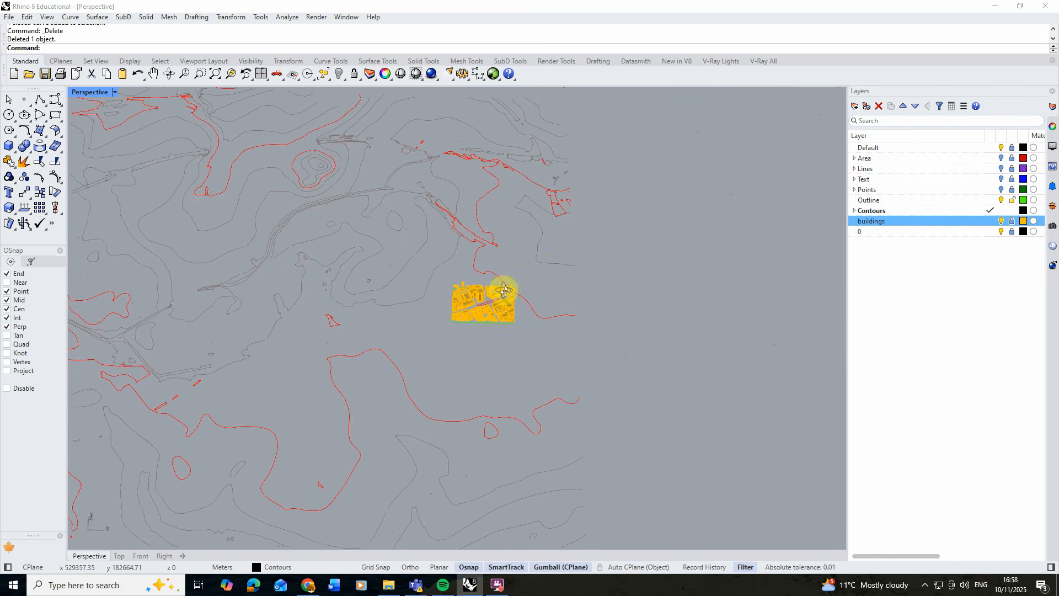
{"action": "right_click_drag", "start_coordinate": [651, 475], "coordinate": [648, 527]}
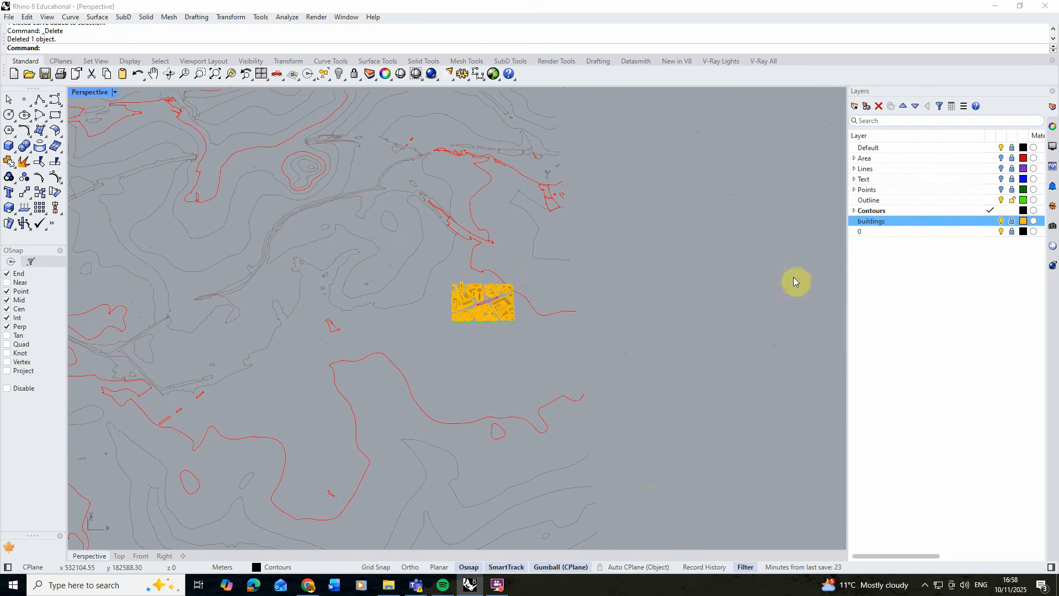
{"action": "left_click", "coordinate": [1012, 202]}
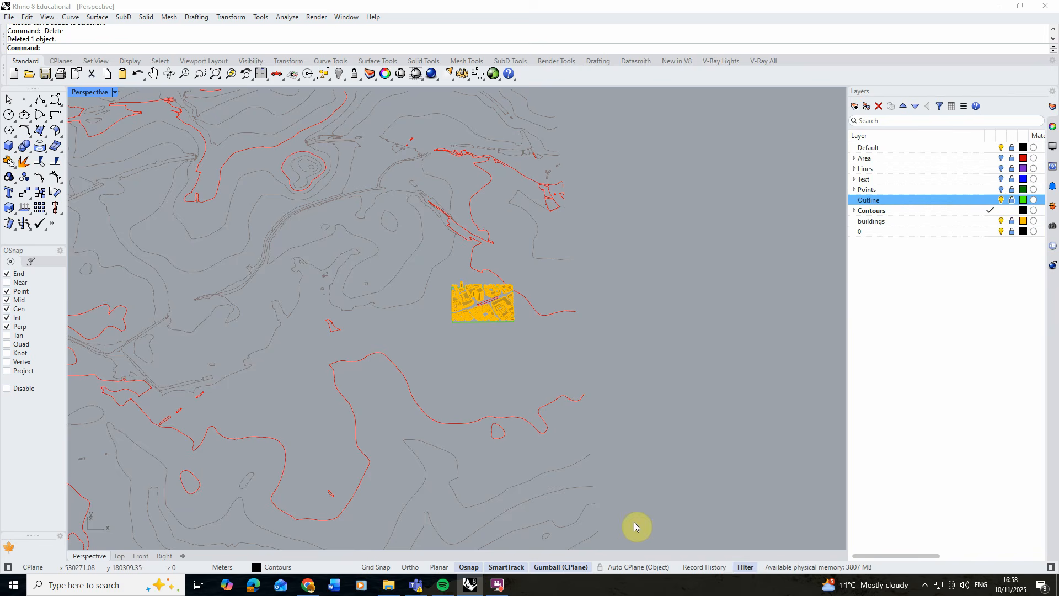
{"action": "left_click_drag", "start_coordinate": [634, 521], "coordinate": [274, 187]}
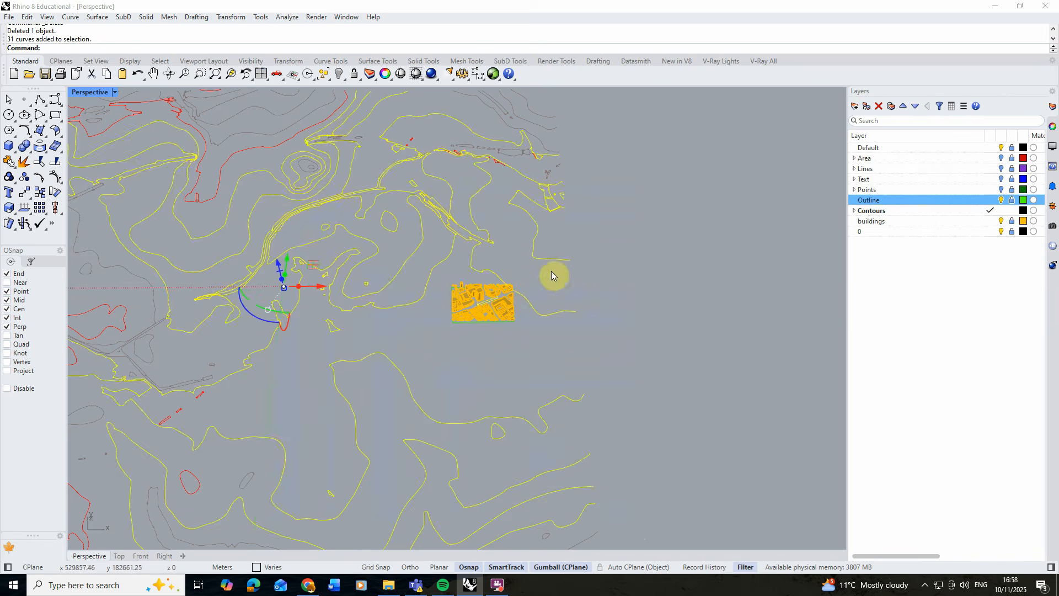
Step: Create a Patch surface from the selected contours with 50 U spans and 50 V spans, sample point spacing 1 and stiffness 1
{"action": "right_click_drag", "start_coordinate": [552, 276], "coordinate": [545, 193]}
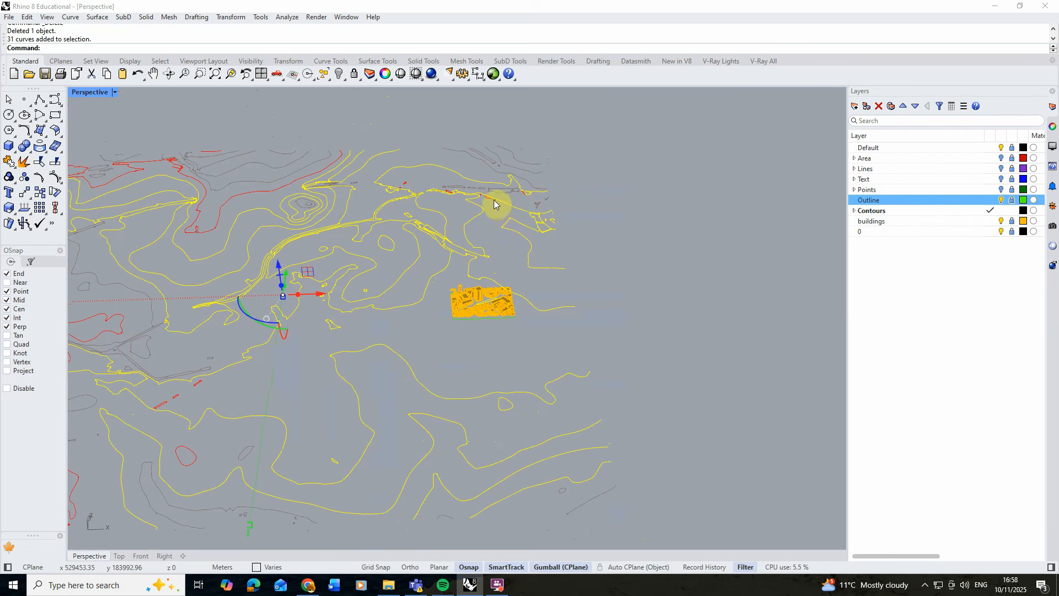
{"action": "scroll", "coordinate": [562, 286], "scroll_direction": "up", "scroll_amount": 5}
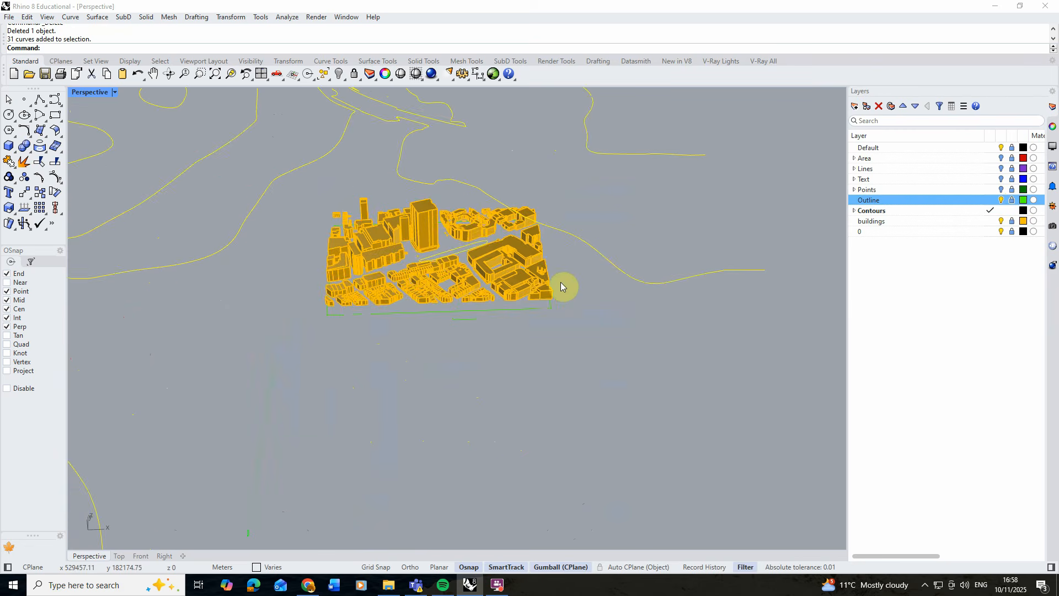
{"action": "scroll", "coordinate": [444, 259], "scroll_direction": "down", "scroll_amount": 5}
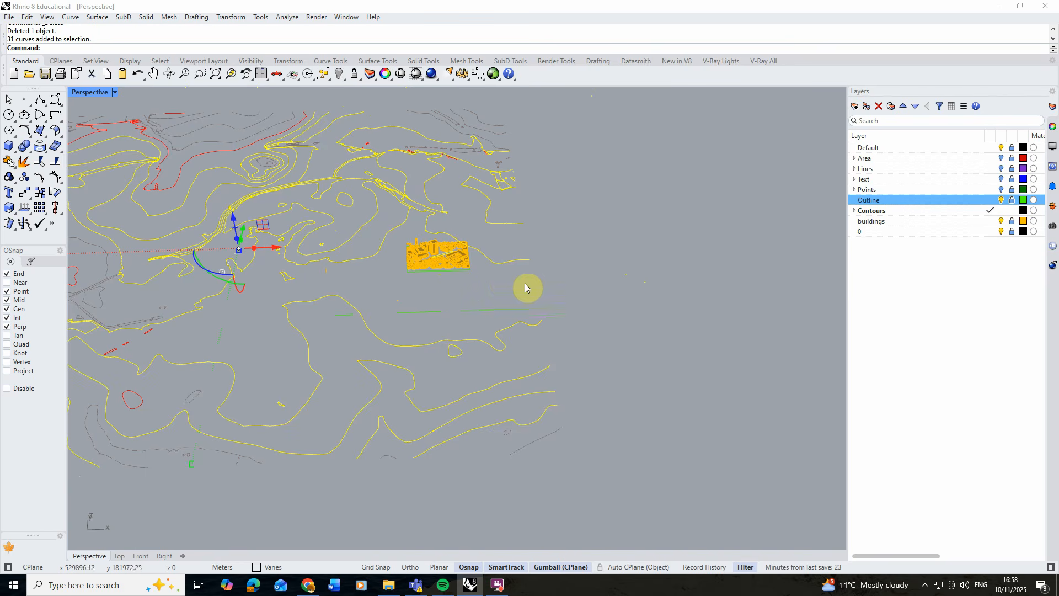
{"action": "scroll", "coordinate": [367, 256], "scroll_direction": "up", "scroll_amount": 3}
{"action": "right_click_drag", "start_coordinate": [366, 255], "coordinate": [454, 267]}
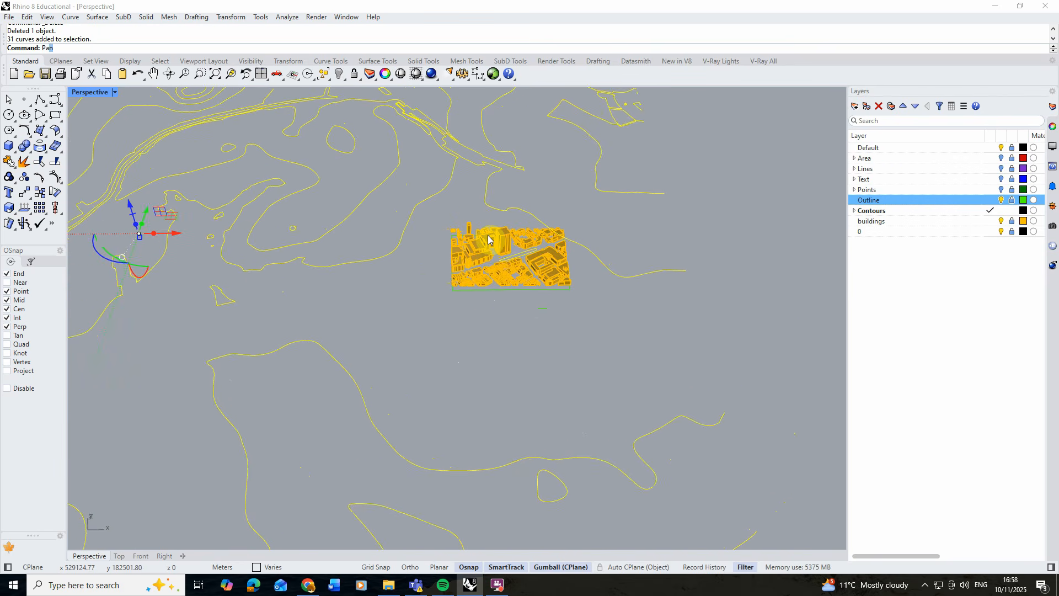
{"action": "type", "text": "tch"}
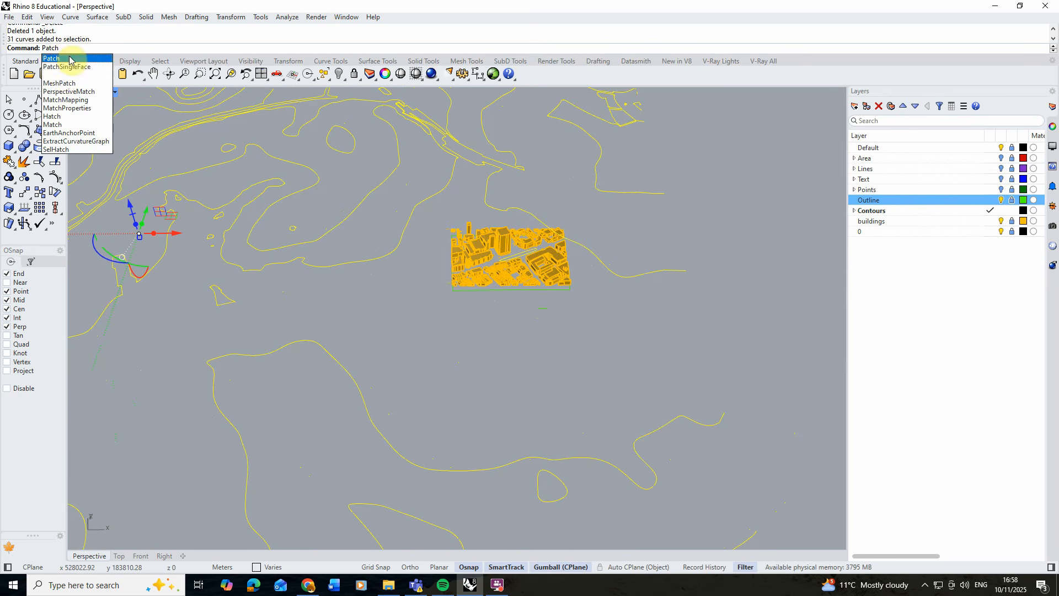
{"action": "left_click", "coordinate": [70, 59]}
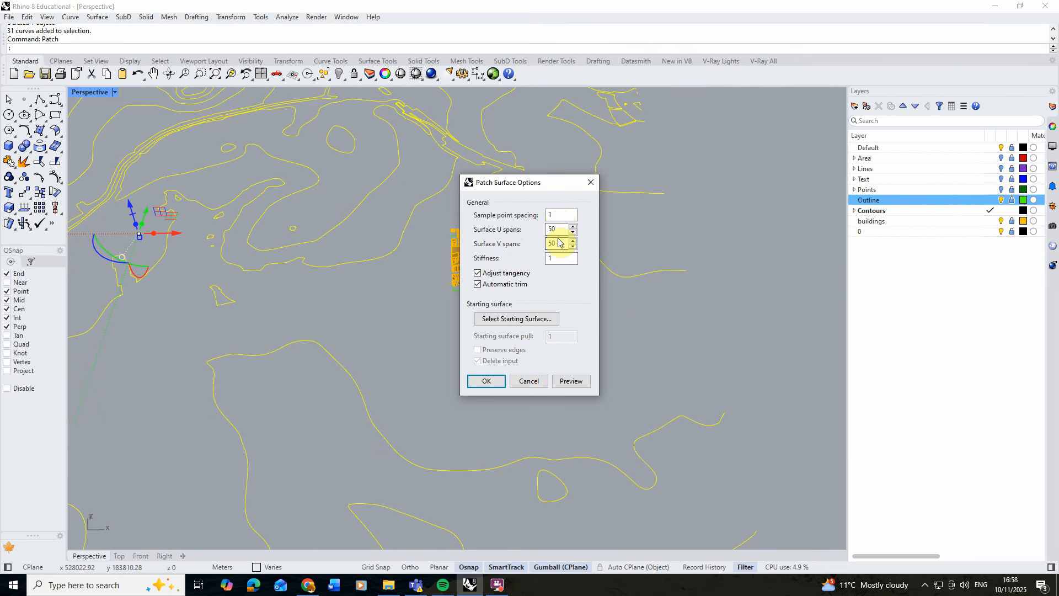
{"action": "left_click", "coordinate": [486, 381]}
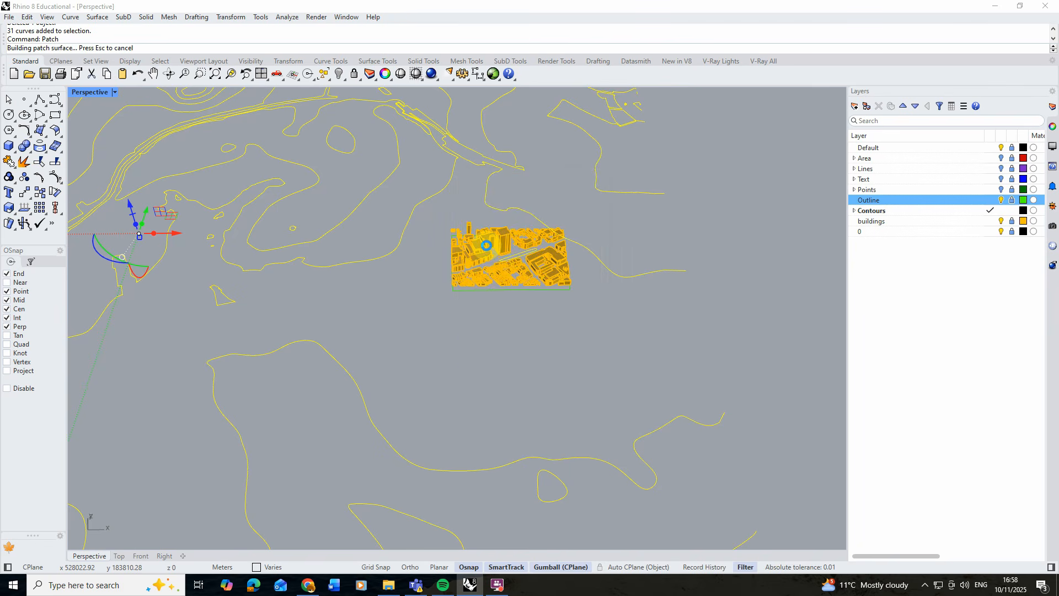
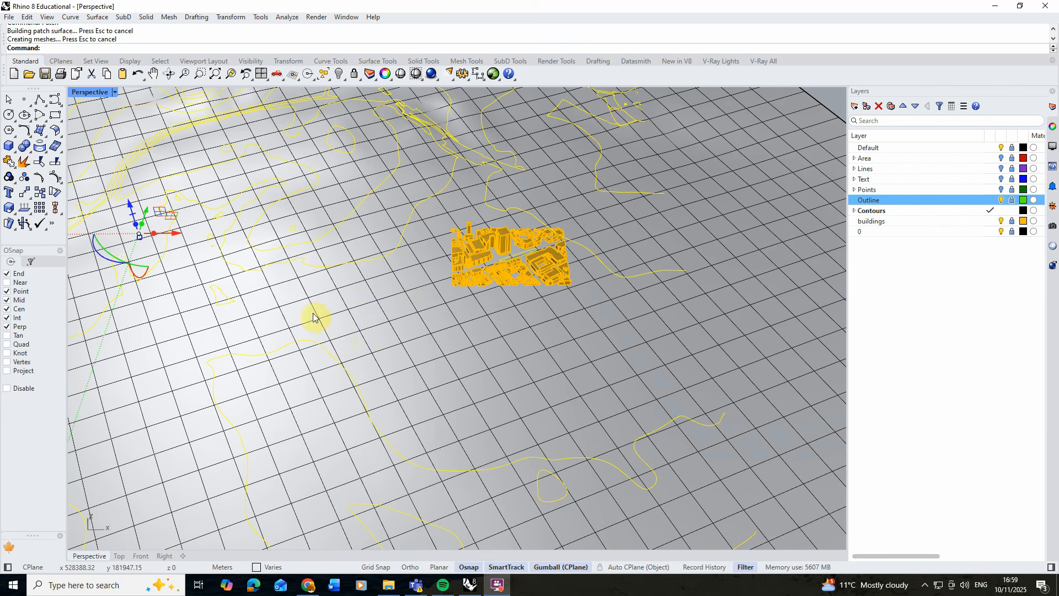
{"action": "right_click_drag", "start_coordinate": [331, 315], "coordinate": [345, 270]}
{"action": "scroll", "coordinate": [369, 298], "scroll_direction": "down", "scroll_amount": 9}
{"action": "left_click", "coordinate": [685, 191]}
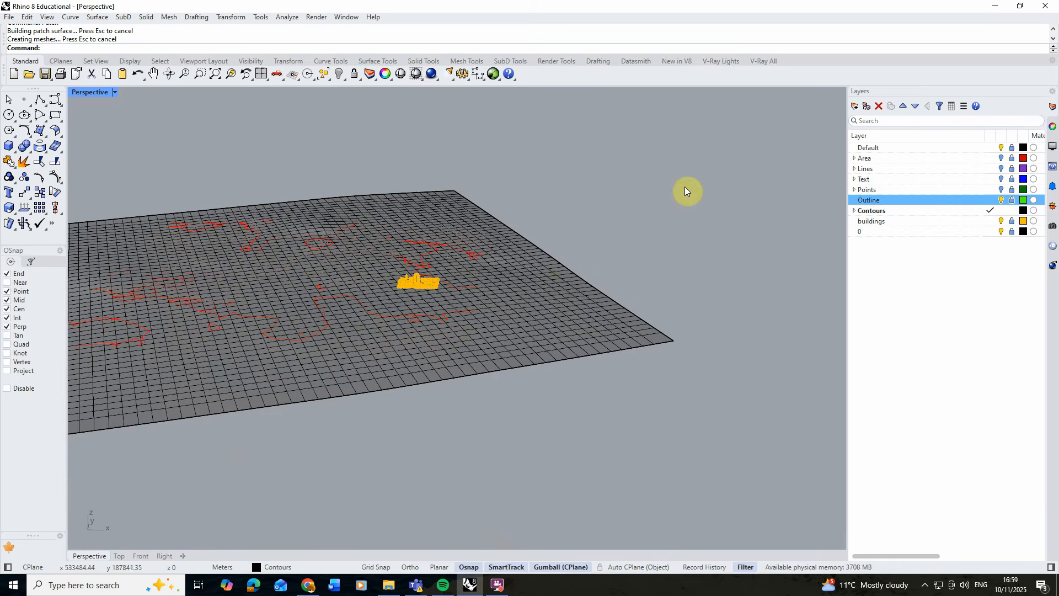
Step: Unlock the Outline layer and trim away the terrain patch outside the rectangular site outline in the Top view
{"action": "right_click_drag", "start_coordinate": [685, 191], "coordinate": [445, 286]}
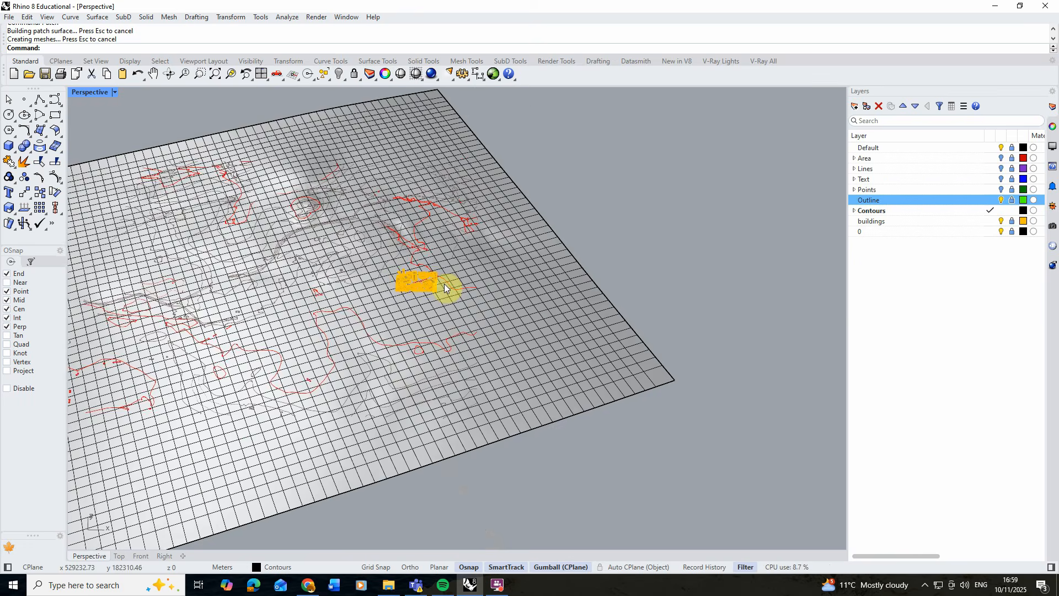
{"action": "scroll", "coordinate": [405, 280], "scroll_direction": "up", "scroll_amount": 7}
{"action": "right_click_drag", "start_coordinate": [361, 288], "coordinate": [421, 328]}
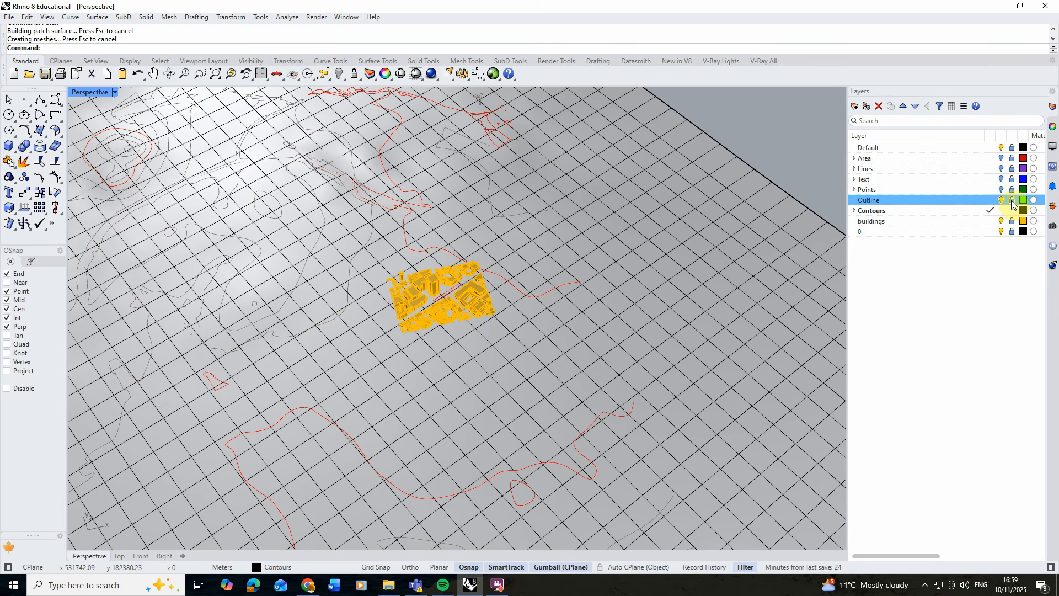
{"action": "double_click", "coordinate": [90, 91]}
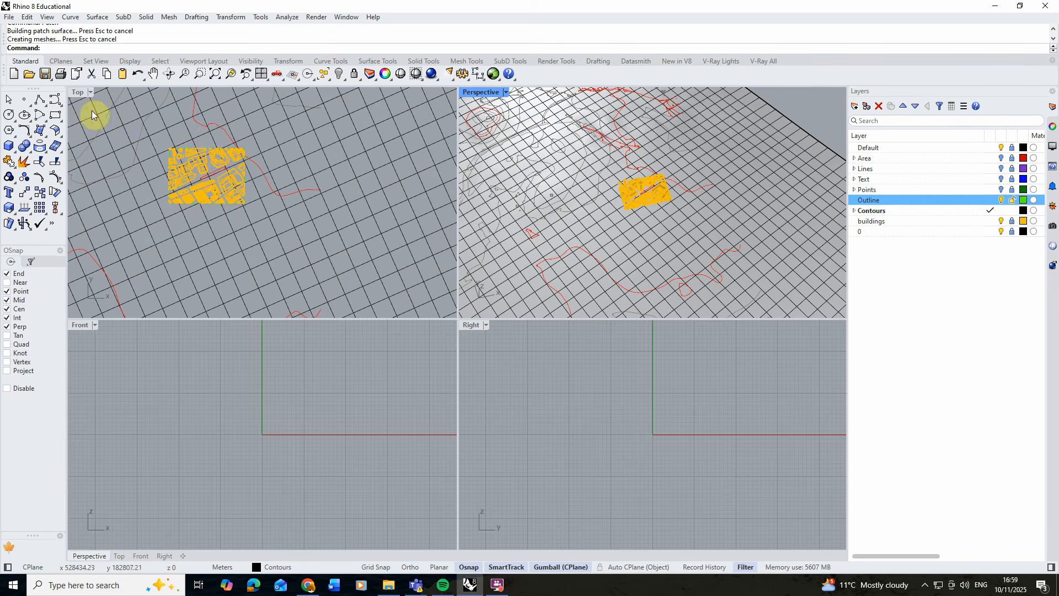
{"action": "scroll", "coordinate": [172, 147], "scroll_direction": "up", "scroll_amount": 5}
{"action": "scroll", "coordinate": [186, 164], "scroll_direction": "down", "scroll_amount": 2}
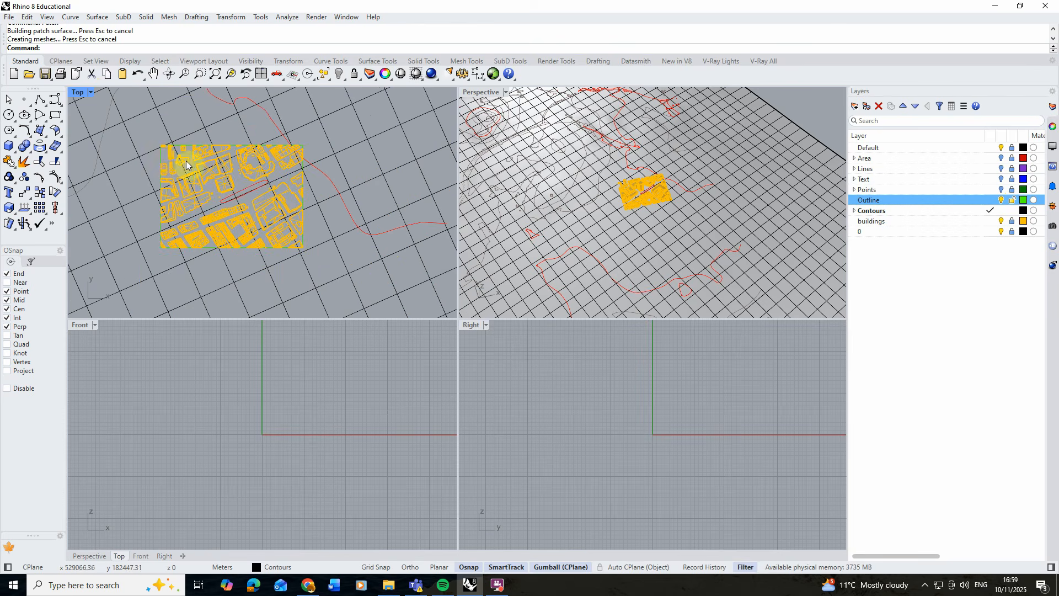
{"action": "left_click", "coordinate": [161, 154]}
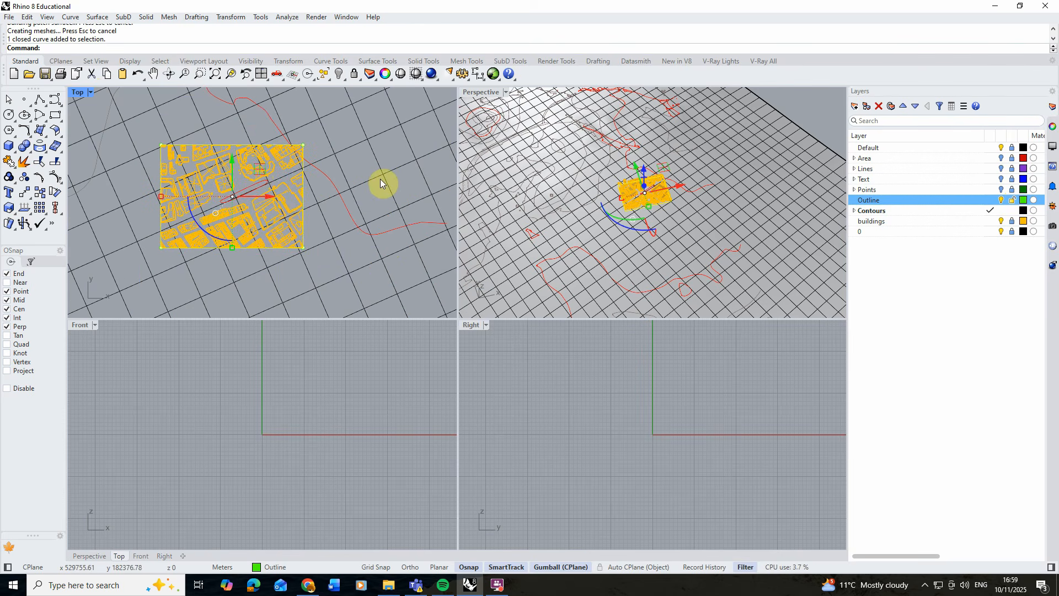
{"action": "type", "text": "Trim"}
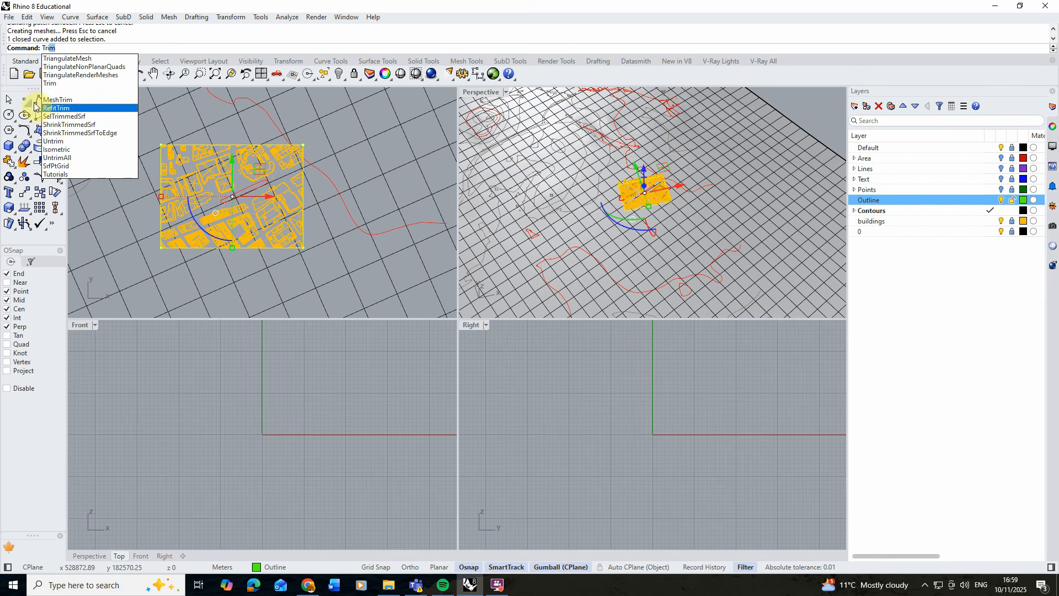
{"action": "left_click", "coordinate": [56, 83]}
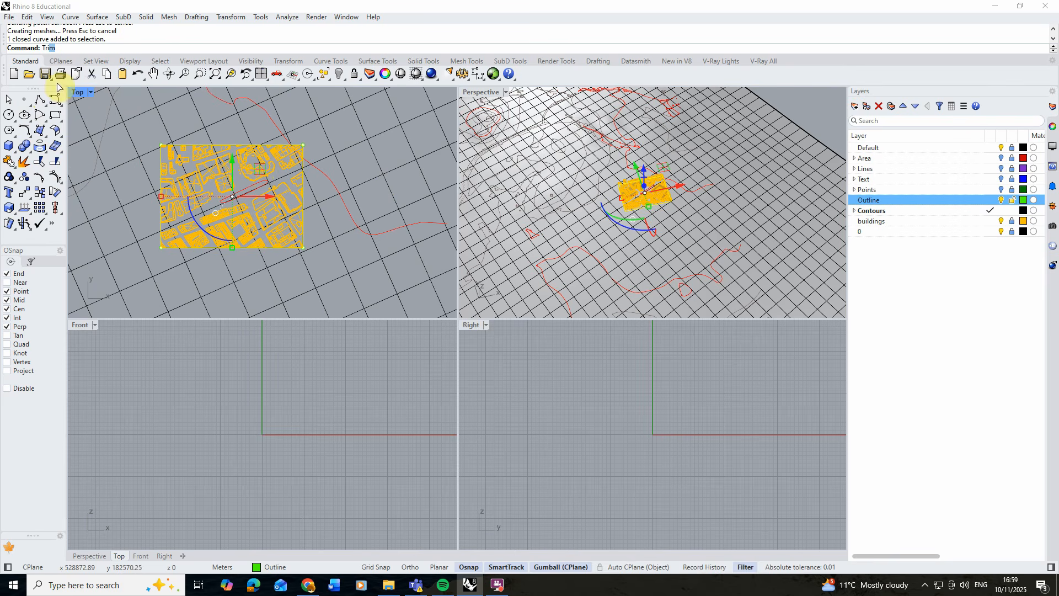
{"action": "left_click", "coordinate": [338, 161]}
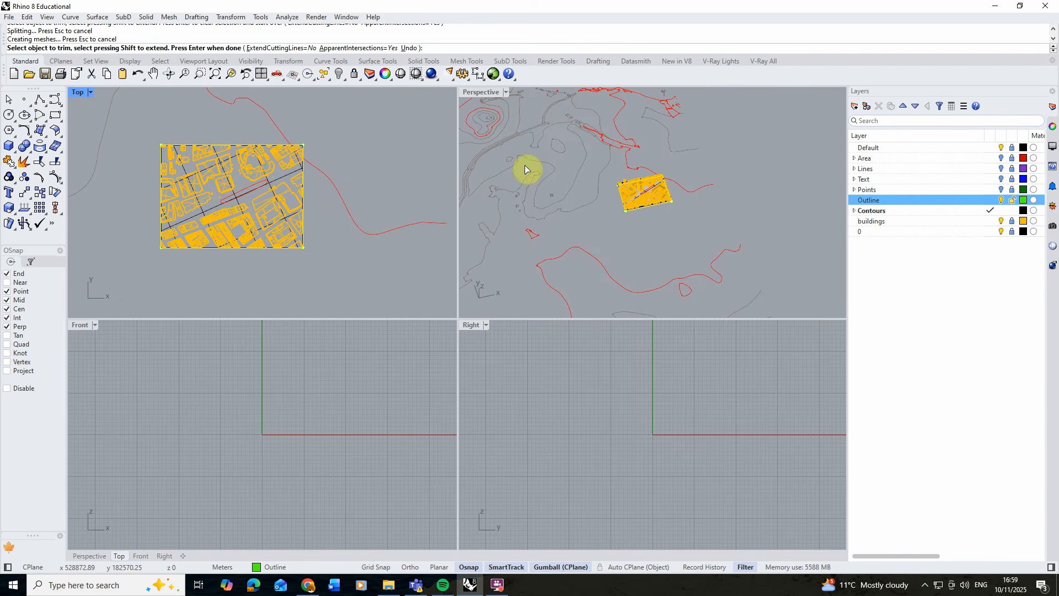
Step: Finish the trim and examine the cut terrain surface beneath the buildings in a maximised Perspective view
{"action": "double_click", "coordinate": [478, 94]}
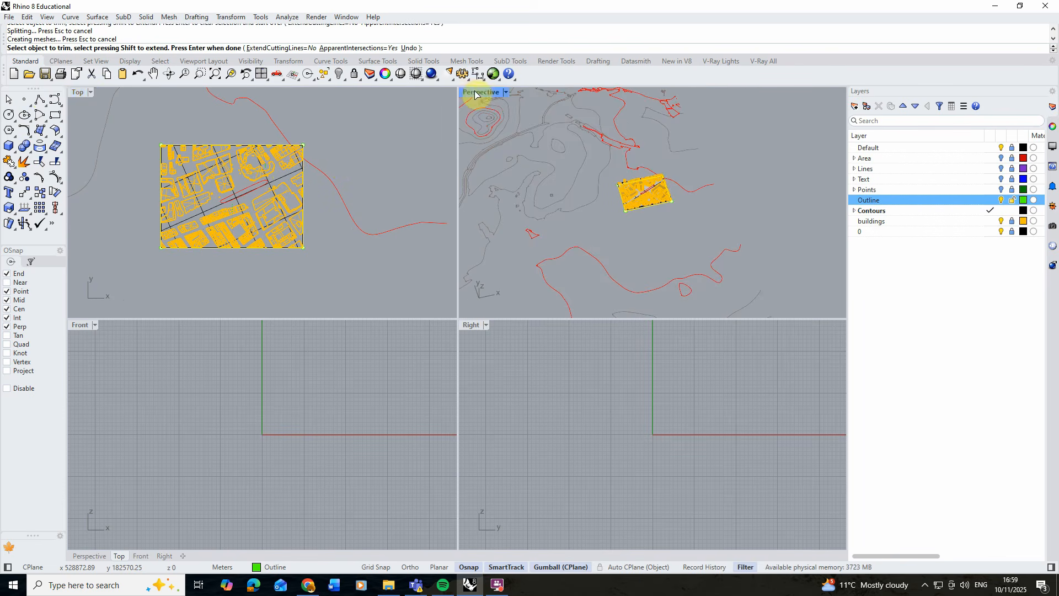
{"action": "scroll", "coordinate": [445, 264], "scroll_direction": "up", "scroll_amount": 8}
{"action": "right_click_drag", "start_coordinate": [490, 283], "coordinate": [502, 236]}
{"action": "scroll", "coordinate": [499, 289], "scroll_direction": "up", "scroll_amount": 5}
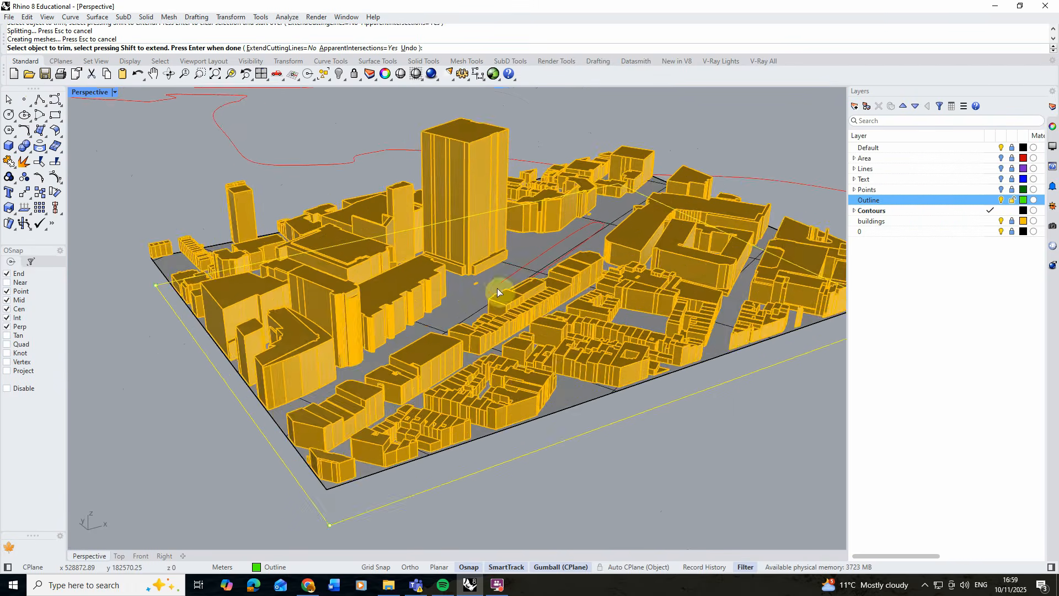
{"action": "scroll", "coordinate": [554, 229], "scroll_direction": "down", "scroll_amount": 6}
{"action": "scroll", "coordinate": [638, 244], "scroll_direction": "up", "scroll_amount": 3}
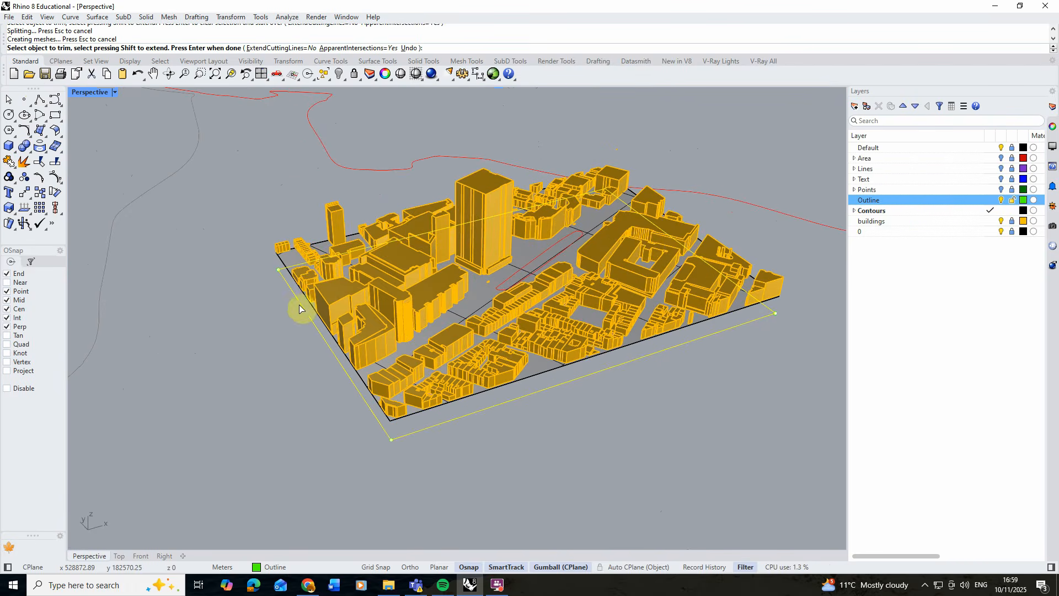
{"action": "left_click", "coordinate": [9, 99]}
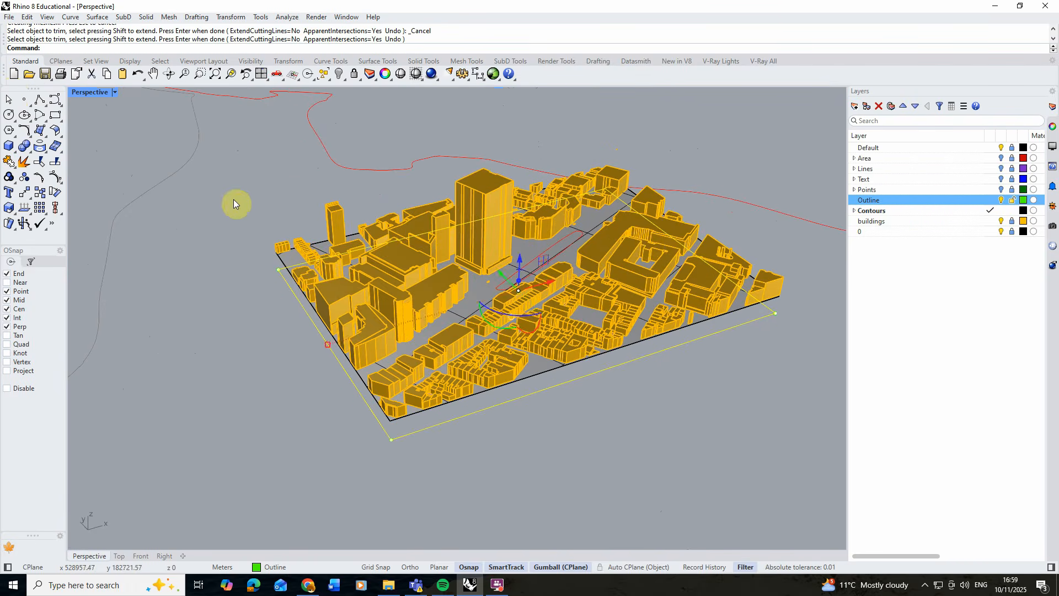
{"action": "left_click", "coordinate": [233, 200]}
{"action": "left_click", "coordinate": [282, 262]}
{"action": "key", "text": "Escape"}
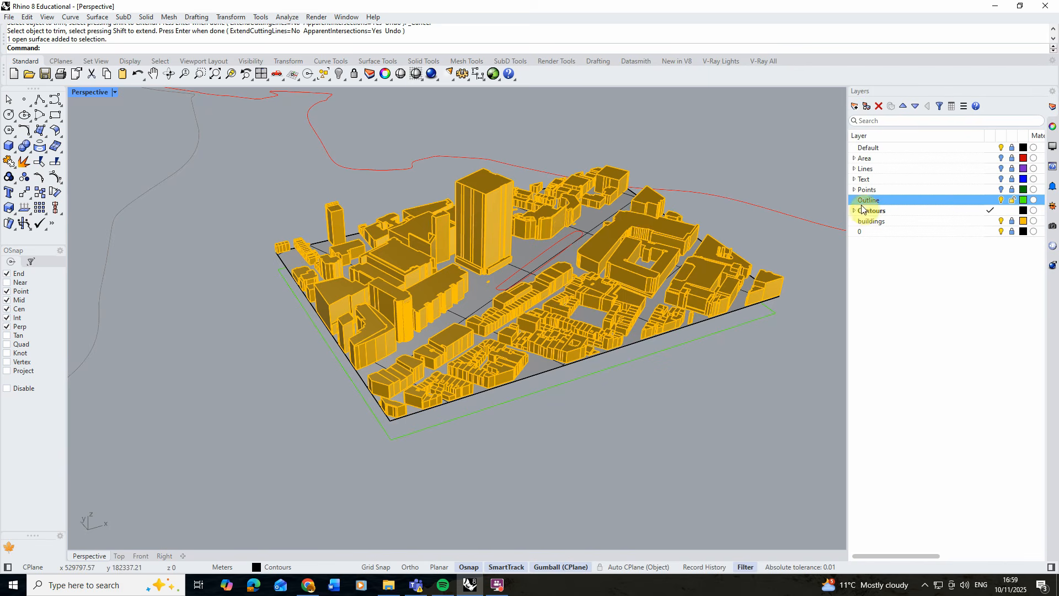
Step: Create a new layer named Terrain and set its colour to muted green, hex #5DB15A
{"action": "left_click", "coordinate": [857, 108]}
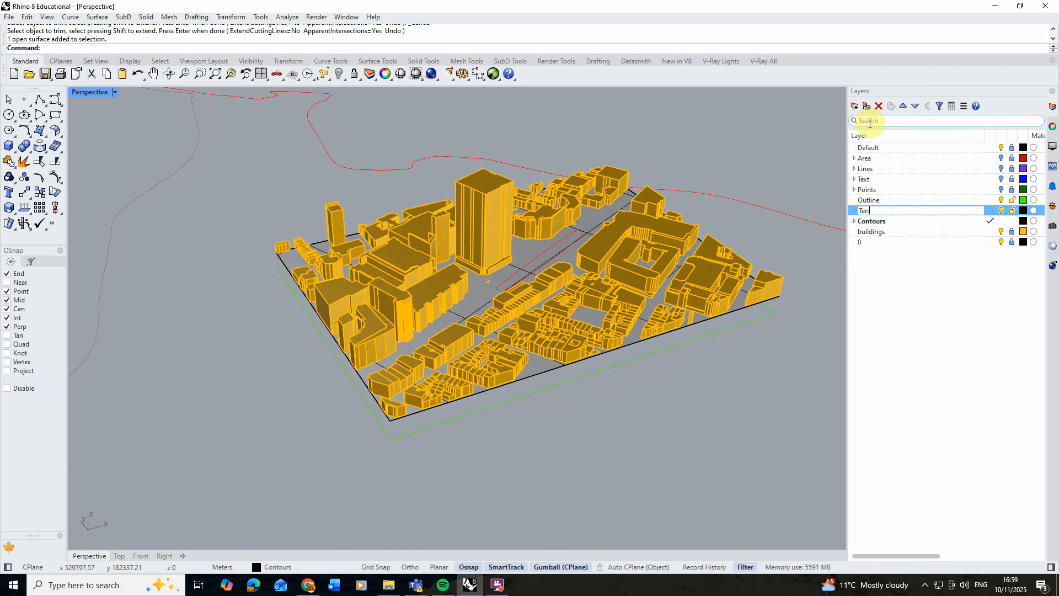
{"action": "left_click", "coordinate": [1023, 210]}
{"action": "left_click_drag", "start_coordinate": [723, 187], "coordinate": [674, 190]}
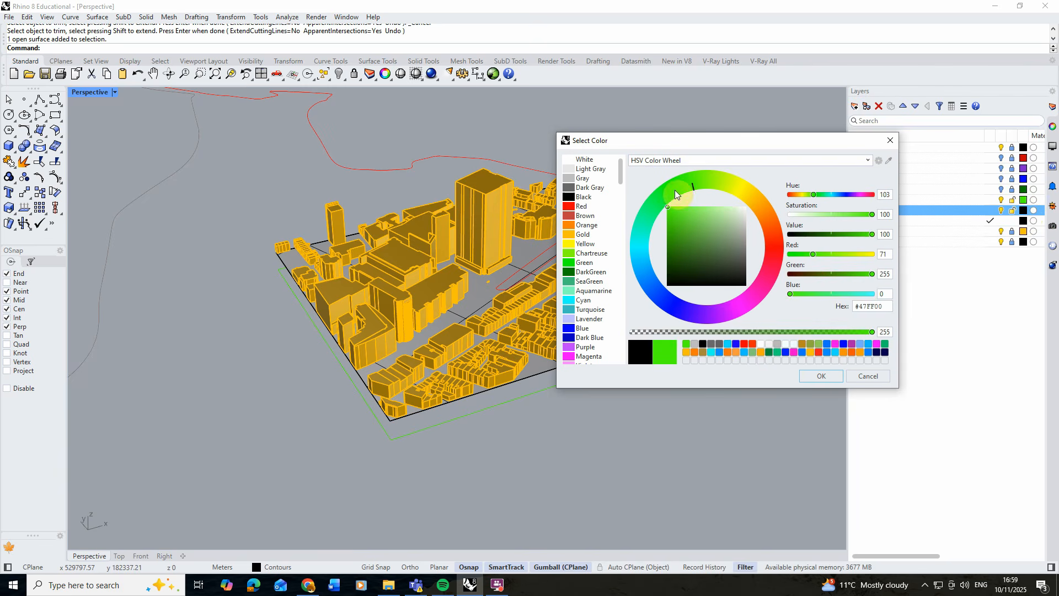
{"action": "left_click_drag", "start_coordinate": [688, 246], "coordinate": [702, 225]}
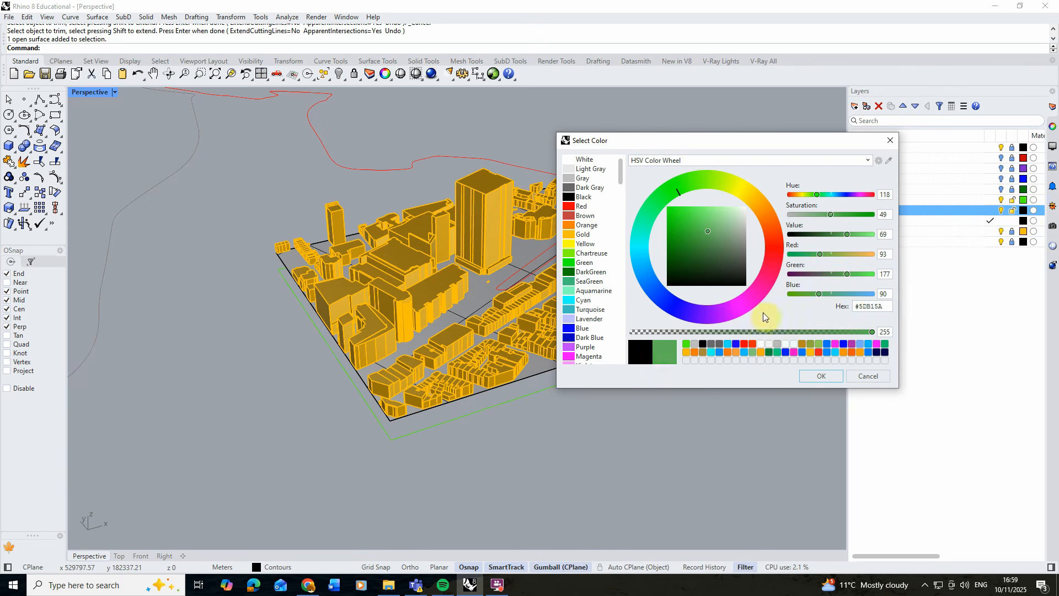
{"action": "left_click", "coordinate": [824, 376]}
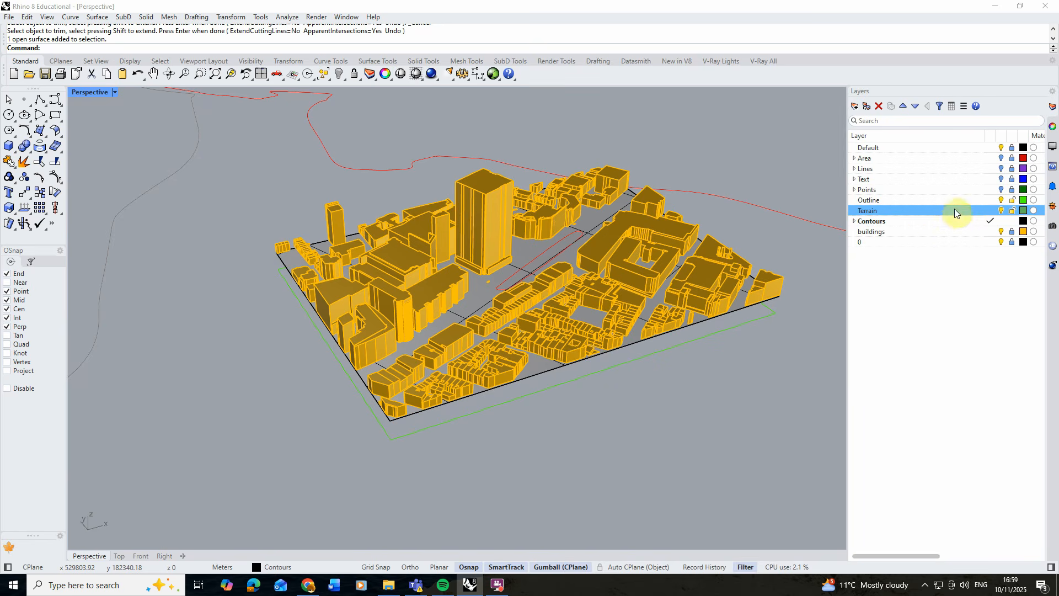
Step: Move the trimmed terrain surface onto the Terrain layer
{"action": "left_click", "coordinate": [590, 220]}
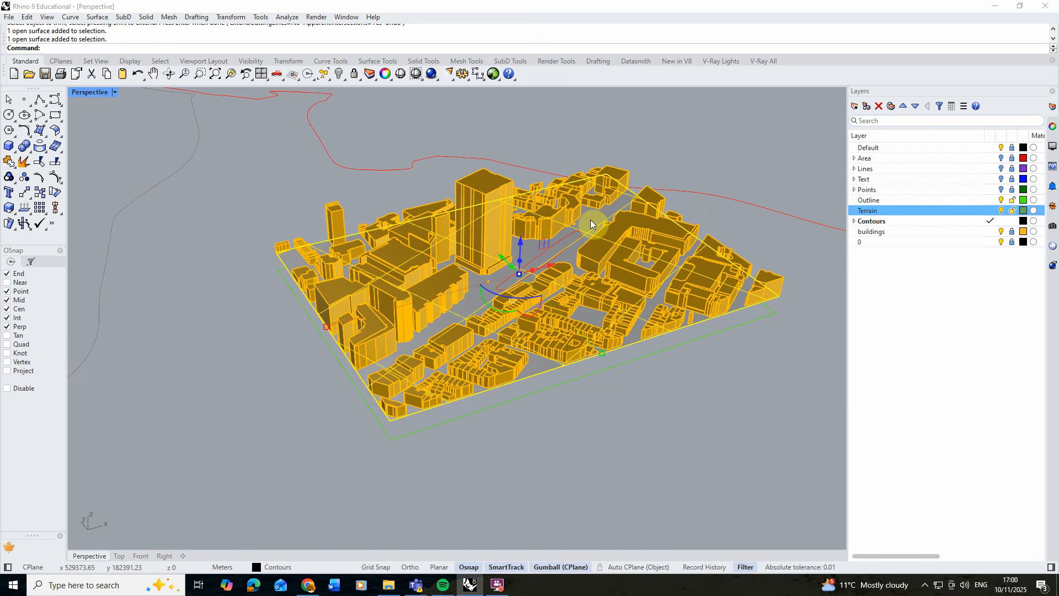
{"action": "right_click", "coordinate": [925, 212]}
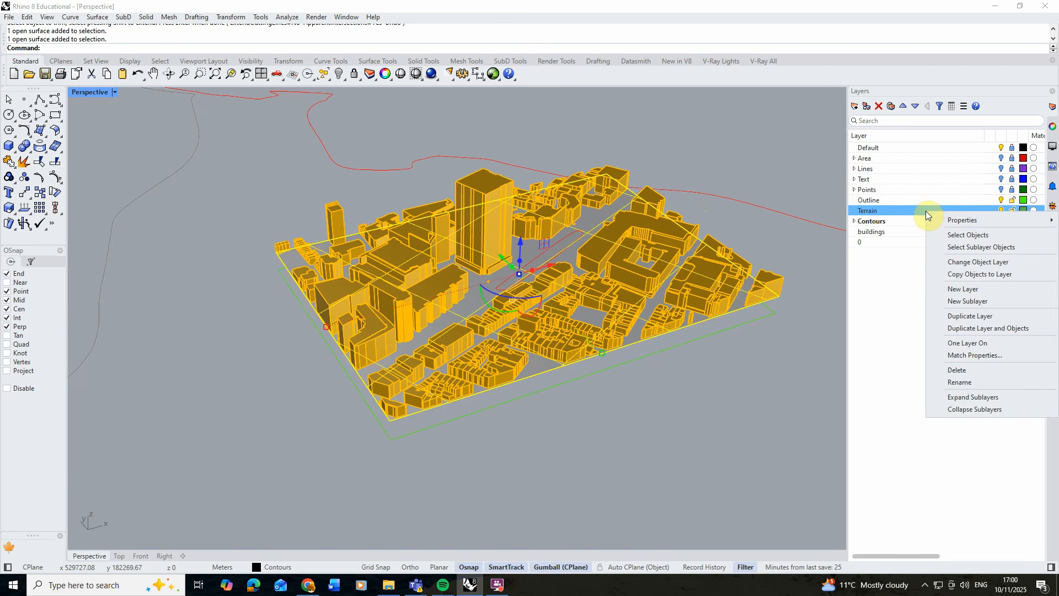
{"action": "left_click", "coordinate": [986, 264]}
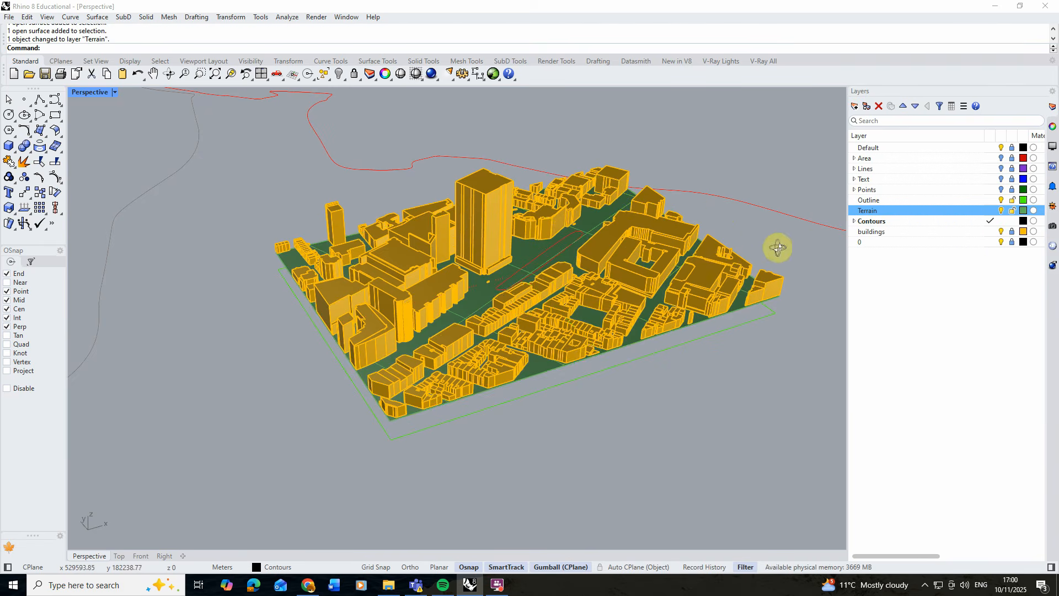
Step: Make Terrain the current layer and hide the Contours layer
{"action": "right_click_drag", "start_coordinate": [778, 247], "coordinate": [843, 231]}
{"action": "left_click", "coordinate": [990, 210]}
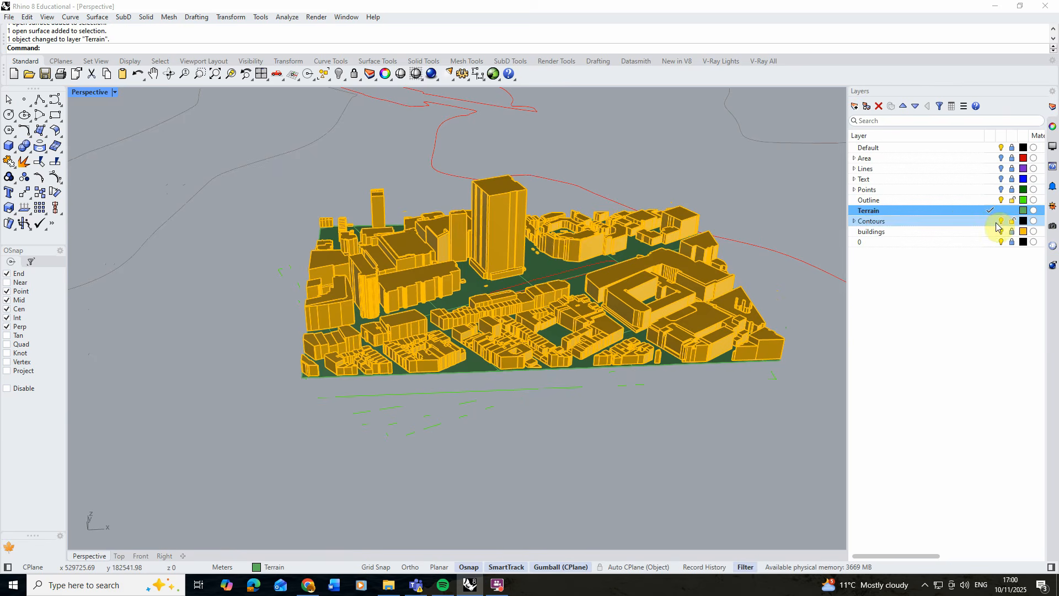
{"action": "left_click", "coordinate": [1001, 221]}
Step: Examine from low side angles how the building bases meet the terrain surface across the site
{"action": "scroll", "coordinate": [540, 237], "scroll_direction": "down", "scroll_amount": 4}
{"action": "right_click_drag", "start_coordinate": [546, 237], "coordinate": [524, 190]}
{"action": "scroll", "coordinate": [634, 221], "scroll_direction": "up", "scroll_amount": 4}
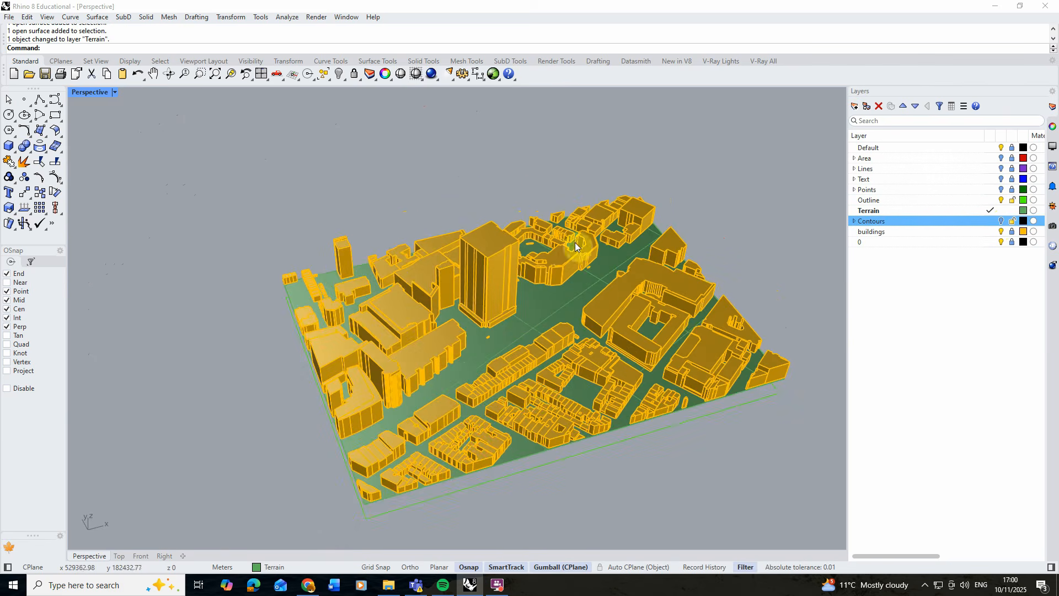
{"action": "scroll", "coordinate": [462, 345], "scroll_direction": "up", "scroll_amount": 5}
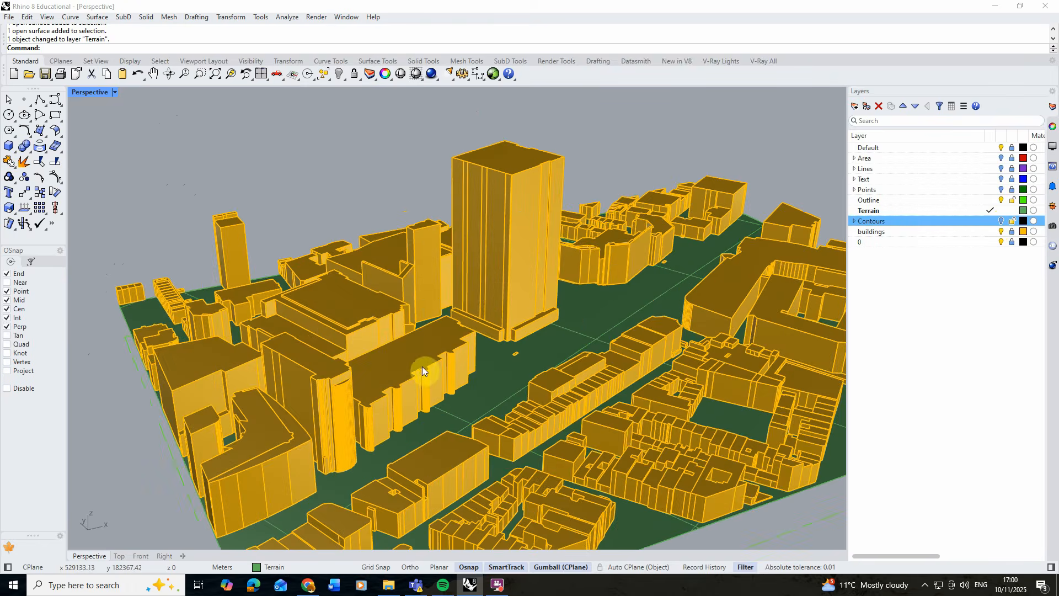
{"action": "right_click_drag", "start_coordinate": [422, 366], "coordinate": [408, 315]}
{"action": "scroll", "coordinate": [308, 333], "scroll_direction": "up", "scroll_amount": 5}
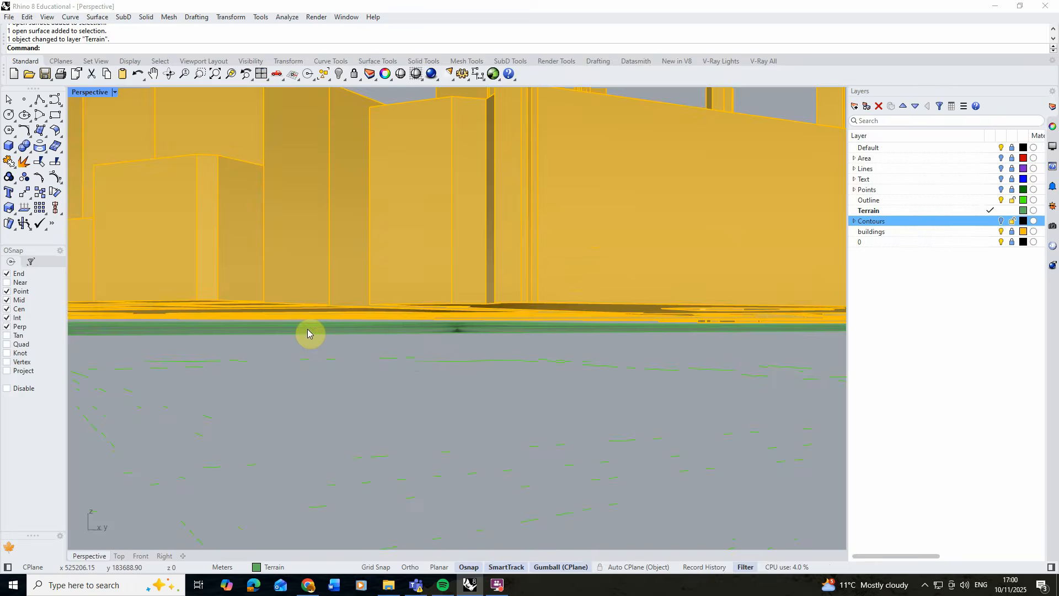
{"action": "scroll", "coordinate": [348, 328], "scroll_direction": "down", "scroll_amount": 5}
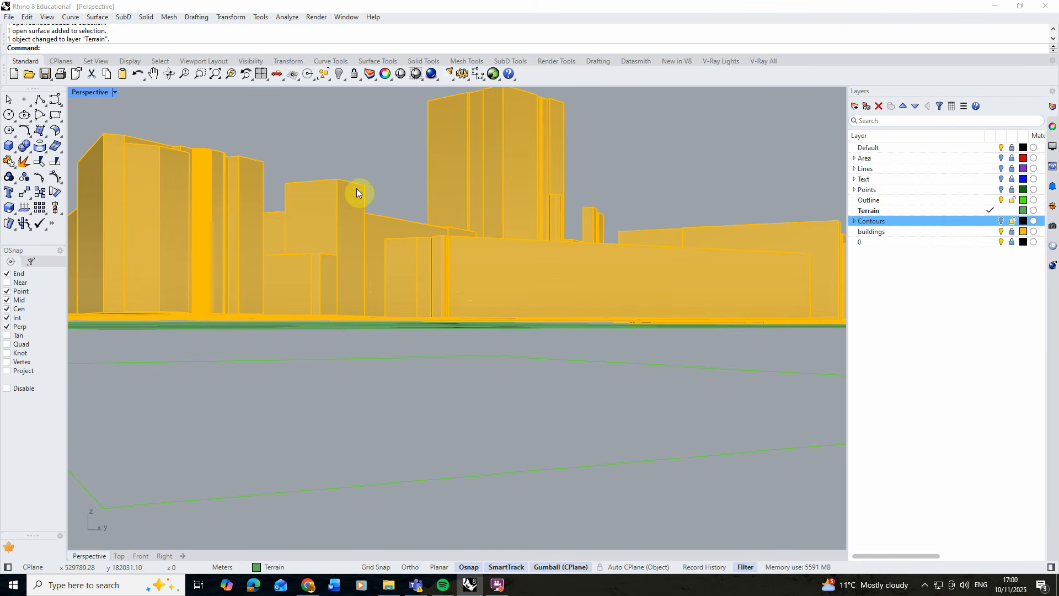
{"action": "right_click_drag", "start_coordinate": [438, 331], "coordinate": [415, 384]}
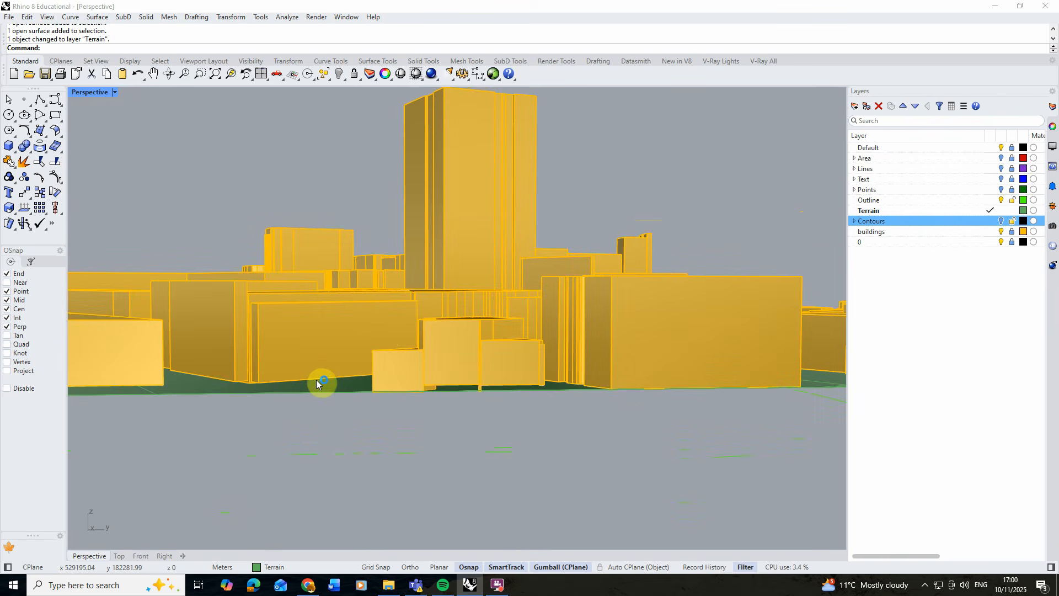
{"action": "right_click_drag", "start_coordinate": [315, 381], "coordinate": [478, 243]}
{"action": "scroll", "coordinate": [331, 340], "scroll_direction": "down", "scroll_amount": 8}
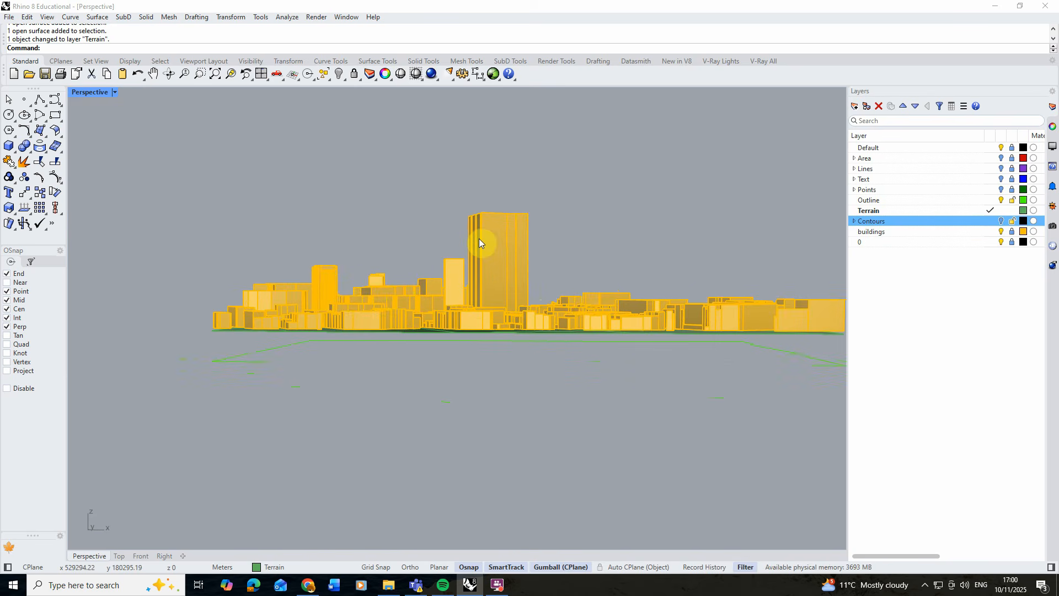
{"action": "right_click_drag", "start_coordinate": [600, 306], "coordinate": [520, 288]}
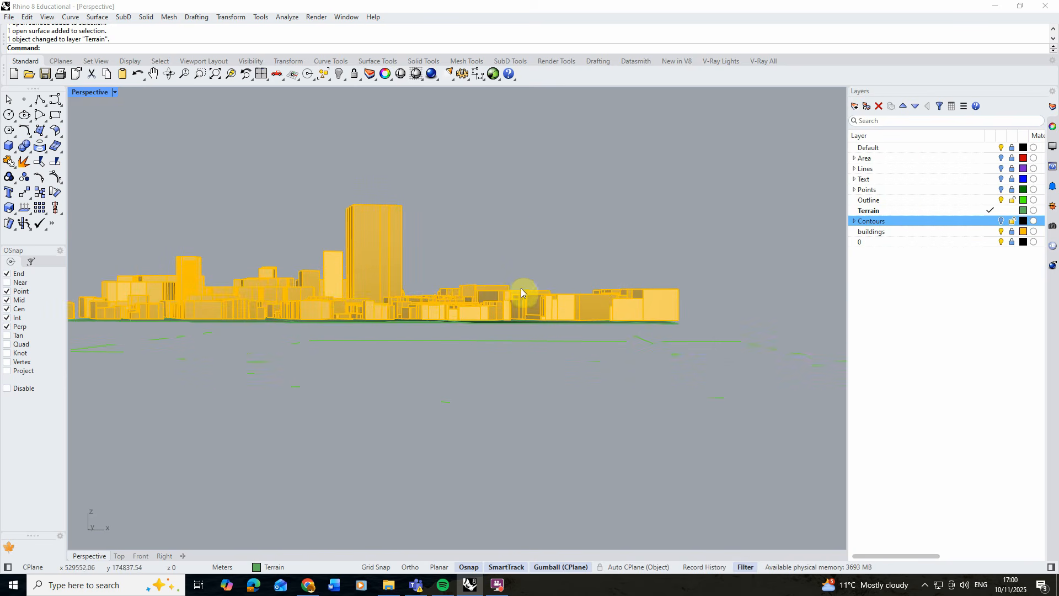
{"action": "right_click_drag", "start_coordinate": [514, 359], "coordinate": [574, 331]}
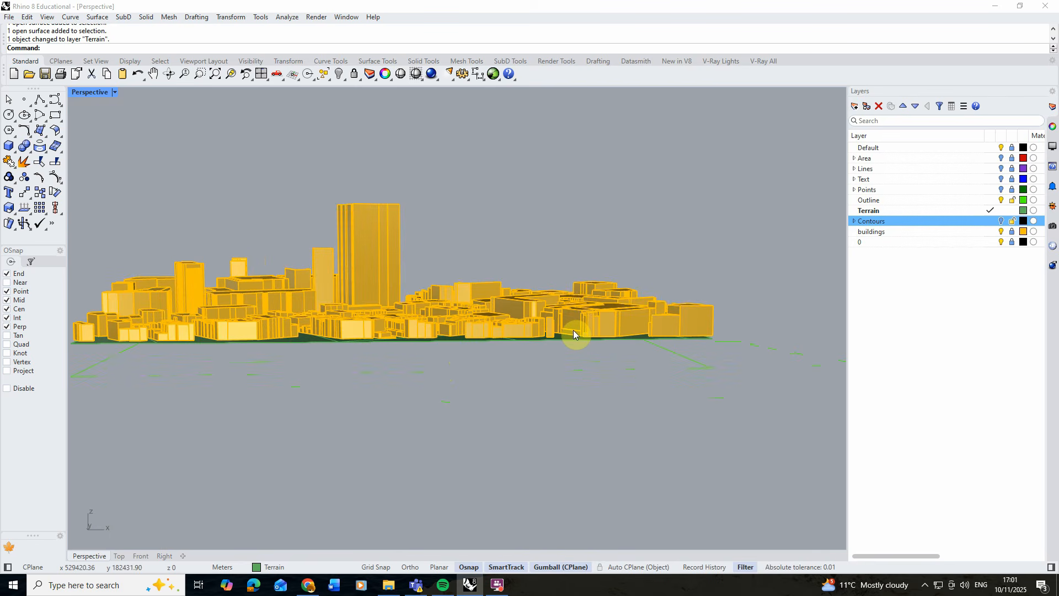
{"action": "right_click_drag", "start_coordinate": [415, 309], "coordinate": [336, 379]}
Step: Extrude the terrain surface straight down about 82 m as a solid with ExtrudeSrf
{"action": "left_click", "coordinate": [408, 362]}
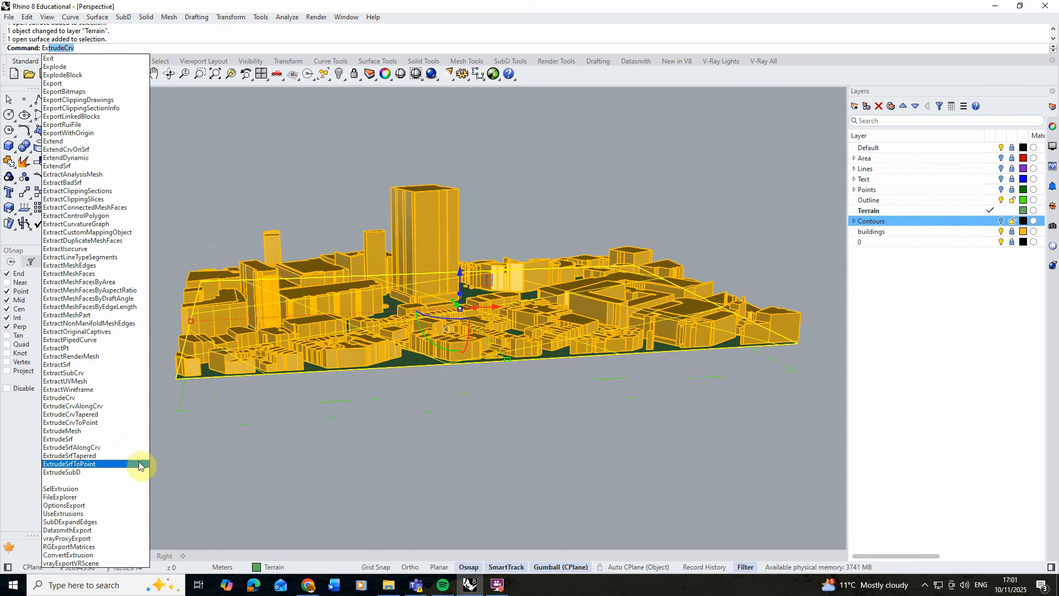
{"action": "left_click", "coordinate": [70, 439]}
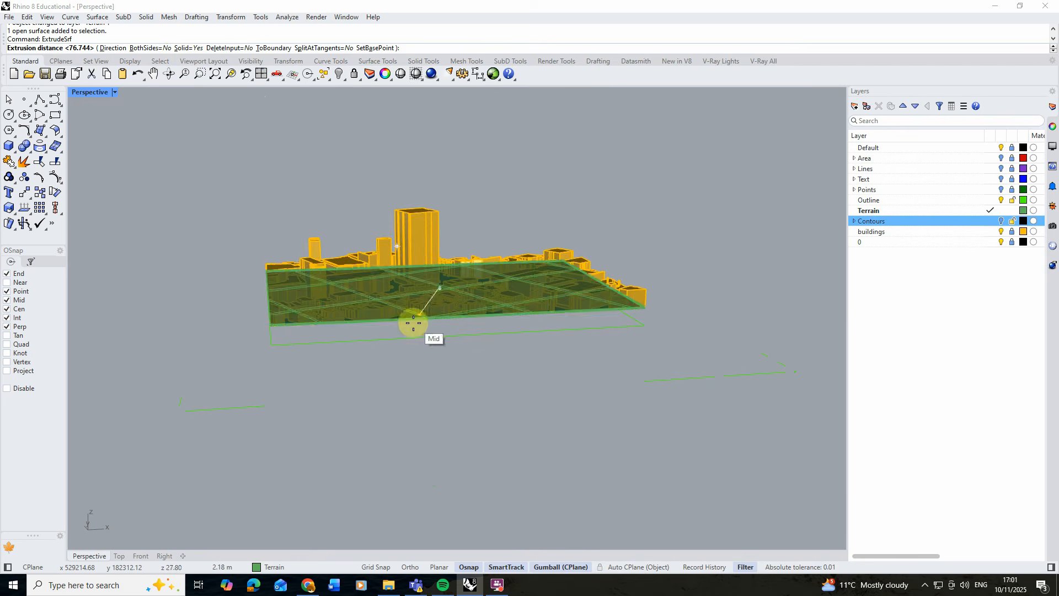
{"action": "mouse_move", "coordinate": [396, 405]}
{"action": "right_mouse_down"}
{"action": "mouse_move", "coordinate": [296, 401]}
{"action": "mouse_move", "coordinate": [406, 416]}
{"action": "right_mouse_up"}
{"action": "scroll", "coordinate": [321, 375], "scroll_direction": "up", "scroll_amount": 5}
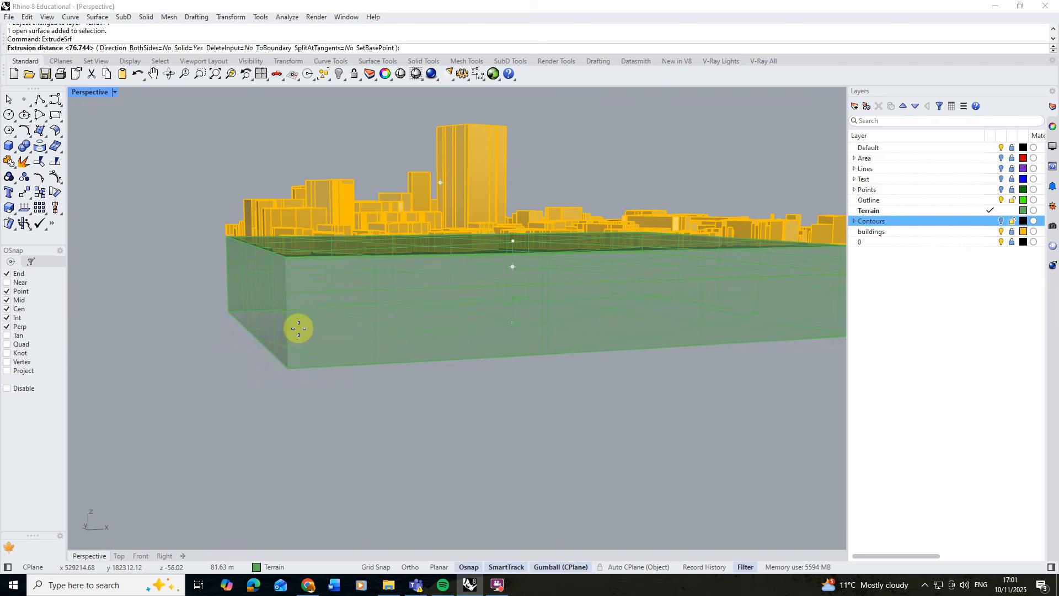
{"action": "left_click", "coordinate": [303, 329]}
Step: Inspect the sides and the uneven underside of the extruded terrain block
{"action": "scroll", "coordinate": [366, 422], "scroll_direction": "down", "scroll_amount": 3}
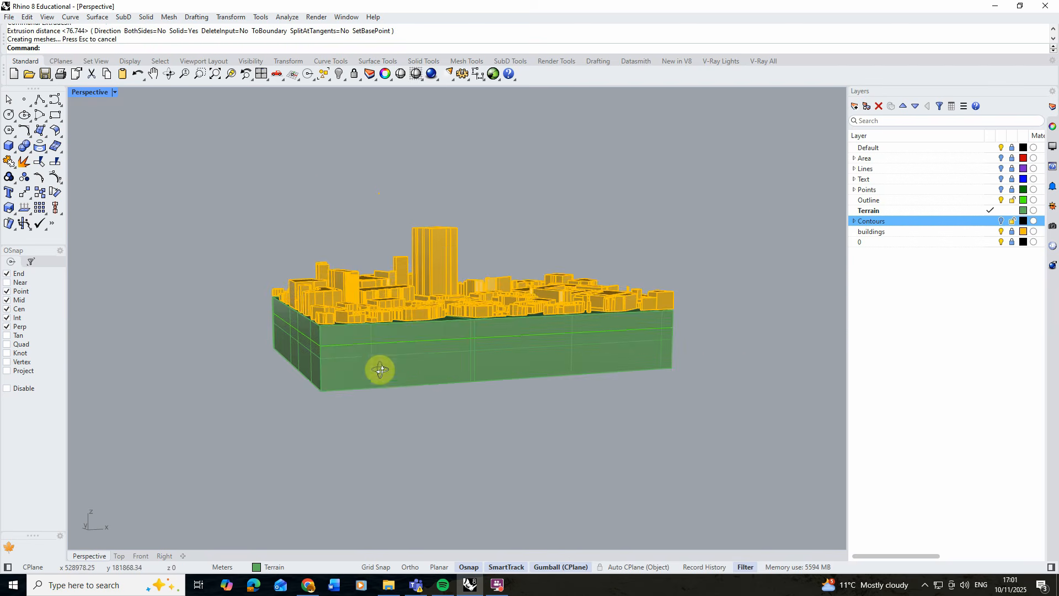
{"action": "mouse_move", "coordinate": [371, 367]}
{"action": "right_mouse_down"}
{"action": "mouse_move", "coordinate": [371, 338]}
{"action": "mouse_move", "coordinate": [371, 378]}
{"action": "right_mouse_up"}
{"action": "scroll", "coordinate": [440, 350], "scroll_direction": "up", "scroll_amount": 3}
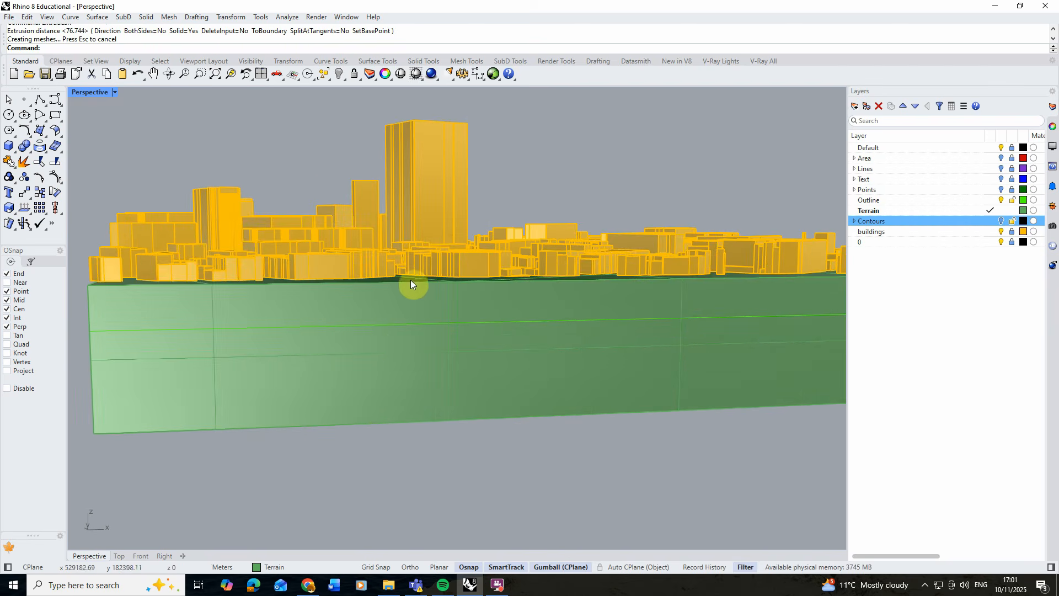
{"action": "mouse_move", "coordinate": [391, 293]}
{"action": "right_mouse_down"}
{"action": "mouse_move", "coordinate": [392, 336]}
{"action": "mouse_move", "coordinate": [389, 292]}
{"action": "right_mouse_up"}
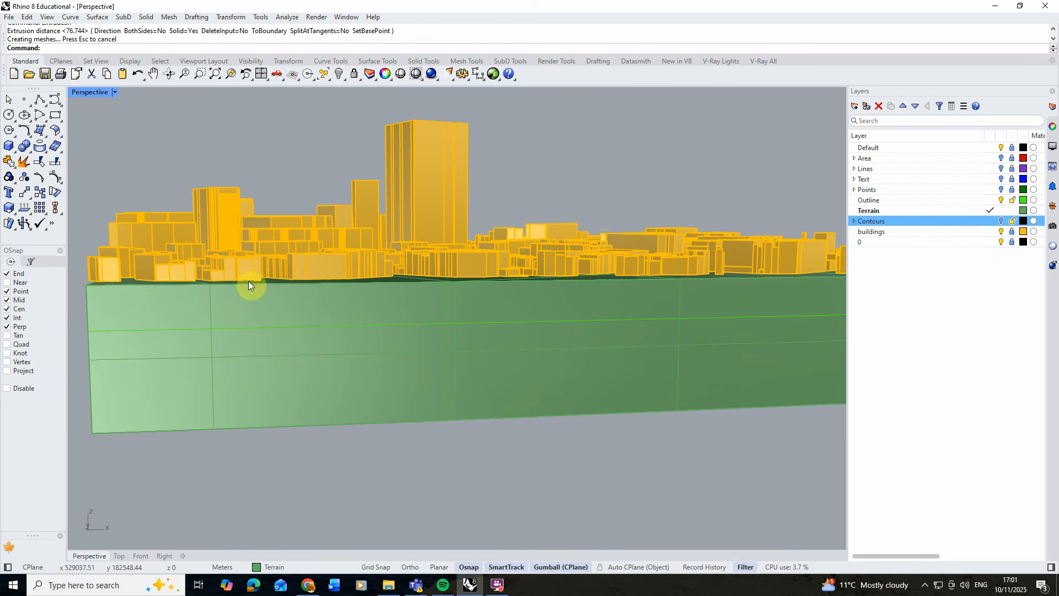
{"action": "scroll", "coordinate": [463, 291], "scroll_direction": "down", "scroll_amount": 2}
{"action": "right_click_drag", "start_coordinate": [735, 333], "coordinate": [726, 362]}
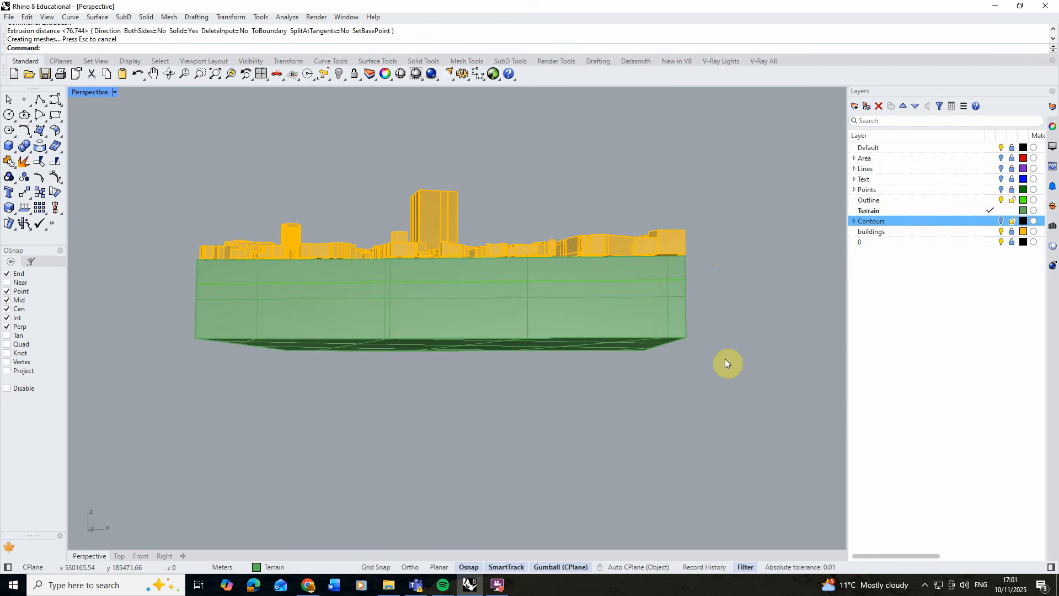
{"action": "right_click_drag", "start_coordinate": [454, 335], "coordinate": [322, 367]}
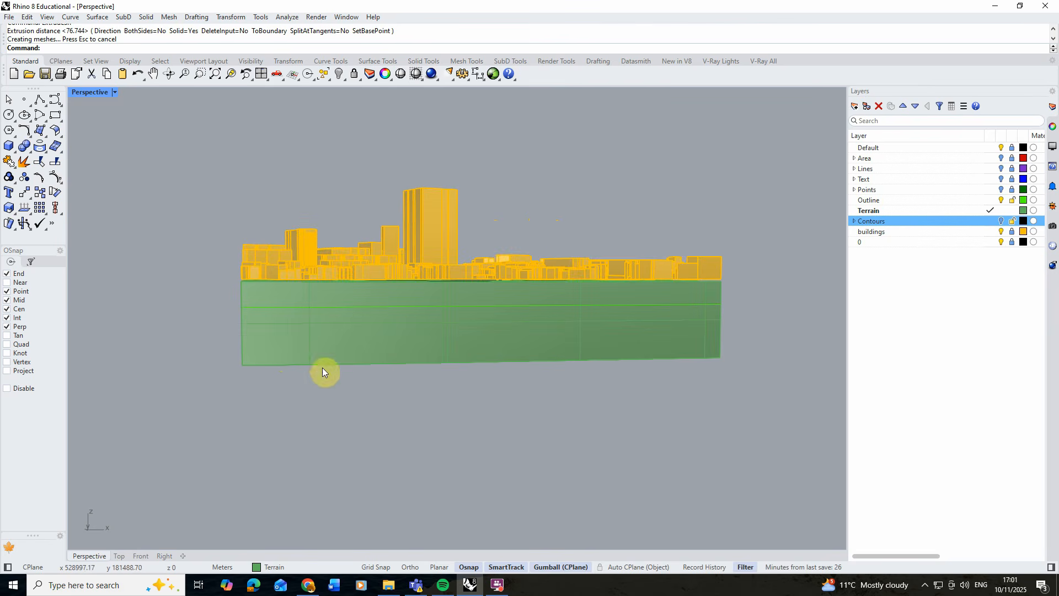
Step: Draw a box larger than the site on the construction plane, extending downward past the bottom of the terrain block
{"action": "left_click", "coordinate": [9, 145]}
{"action": "right_click_drag", "start_coordinate": [199, 237], "coordinate": [212, 276]}
{"action": "left_click", "coordinate": [150, 246]}
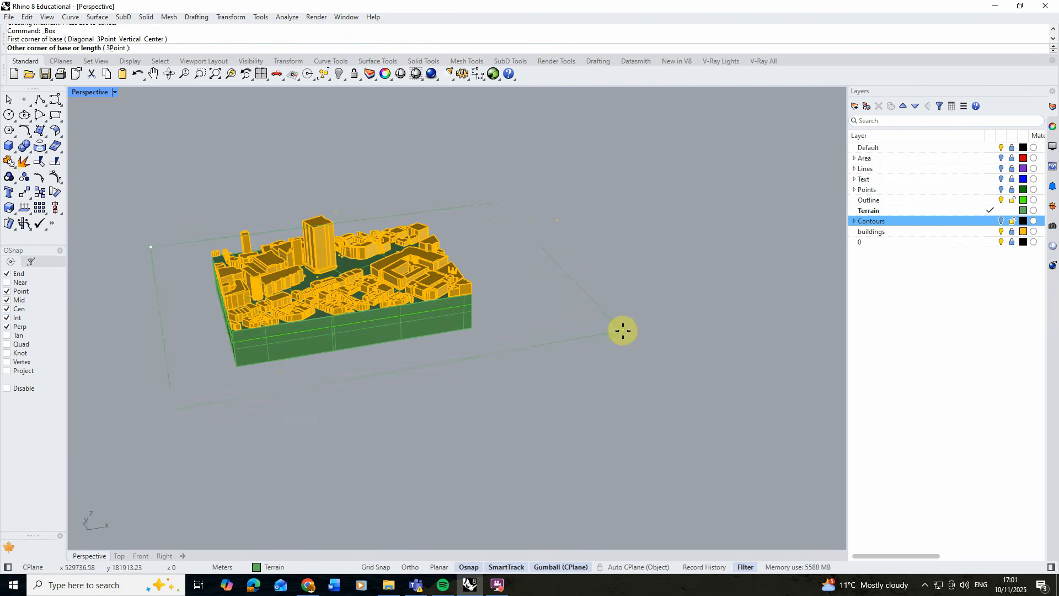
{"action": "left_click", "coordinate": [621, 330]}
{"action": "right_click_drag", "start_coordinate": [620, 330], "coordinate": [604, 301]}
{"action": "left_click", "coordinate": [598, 390]}
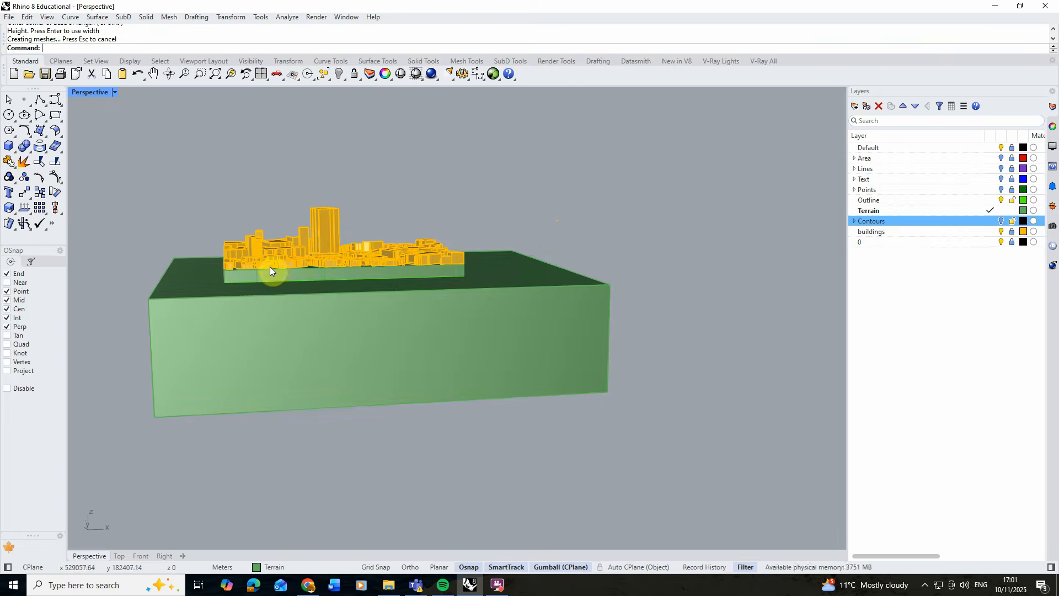
Step: Subtract the large box from the extruded terrain block with BooleanDifference, cutting its underside flat
{"action": "right_click_drag", "start_coordinate": [245, 273], "coordinate": [197, 279]}
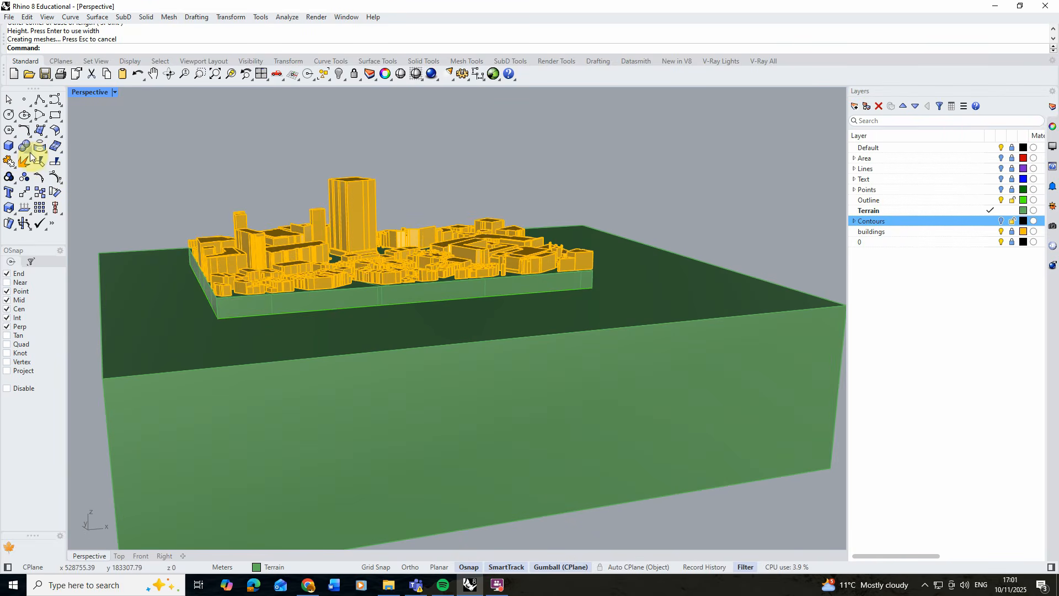
{"action": "left_click", "coordinate": [58, 160]}
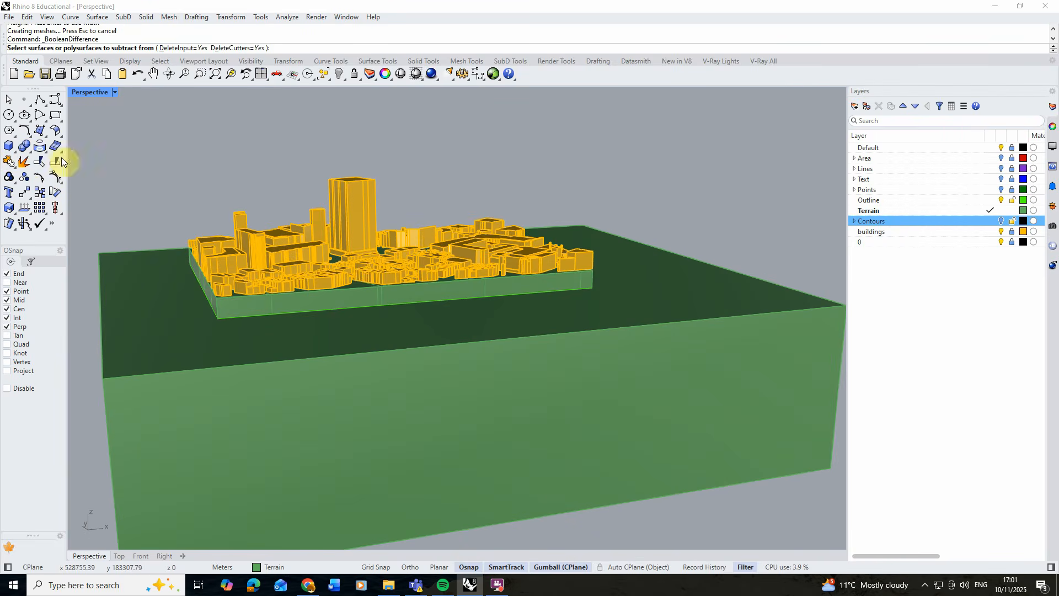
{"action": "left_click", "coordinate": [217, 302]}
{"action": "left_click", "coordinate": [330, 342]}
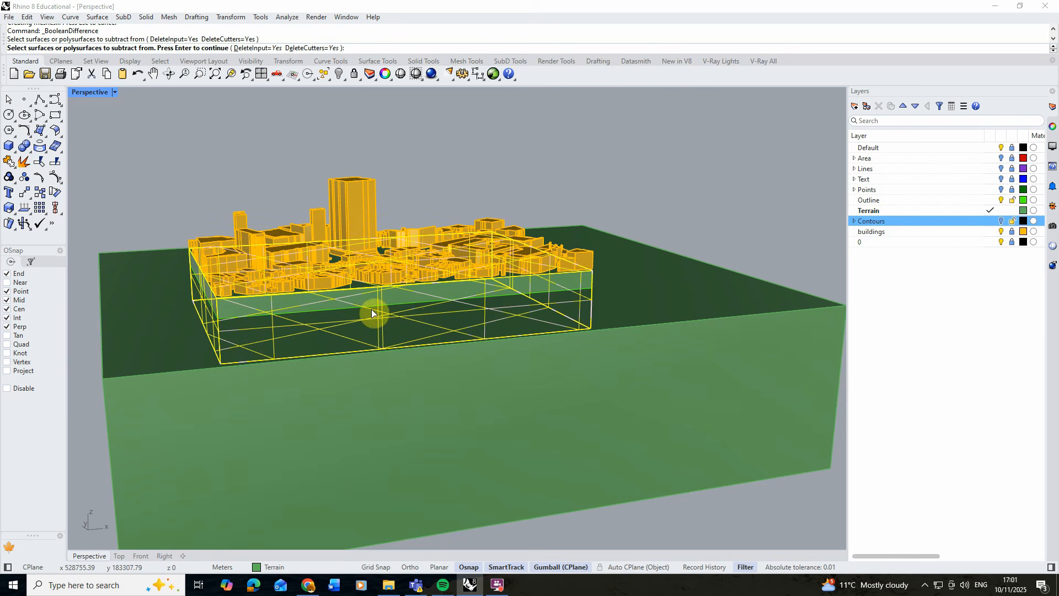
{"action": "key", "text": "Return"}
{"action": "left_click", "coordinate": [678, 312]}
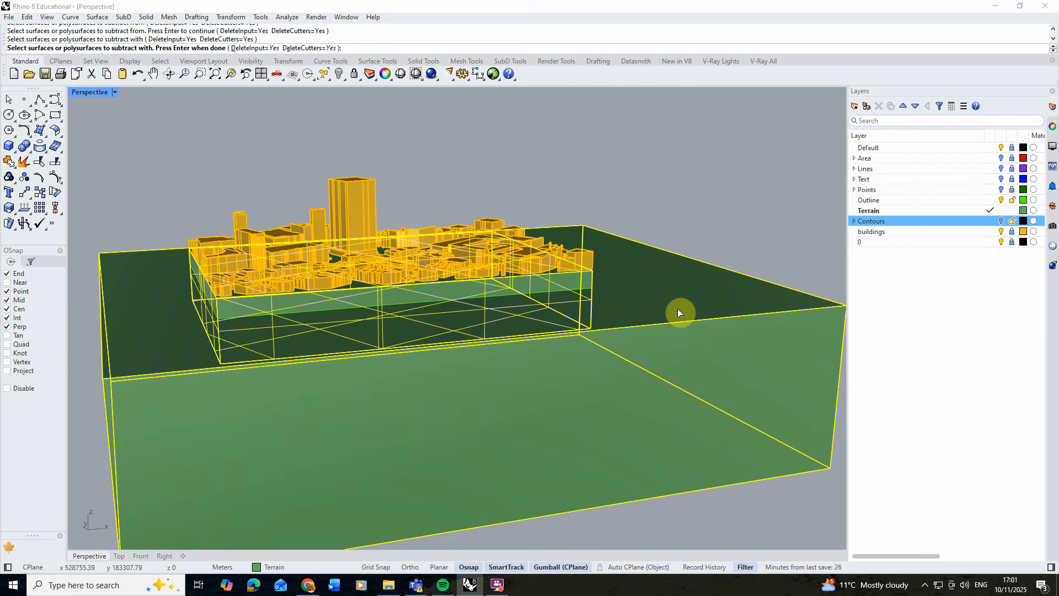
{"action": "key", "text": "Return"}
{"action": "right_click_drag", "start_coordinate": [163, 302], "coordinate": [320, 293]}
{"action": "left_click", "coordinate": [279, 293]}
{"action": "scroll", "coordinate": [310, 310], "scroll_direction": "down", "scroll_amount": 5}
{"action": "left_click", "coordinate": [398, 376]}
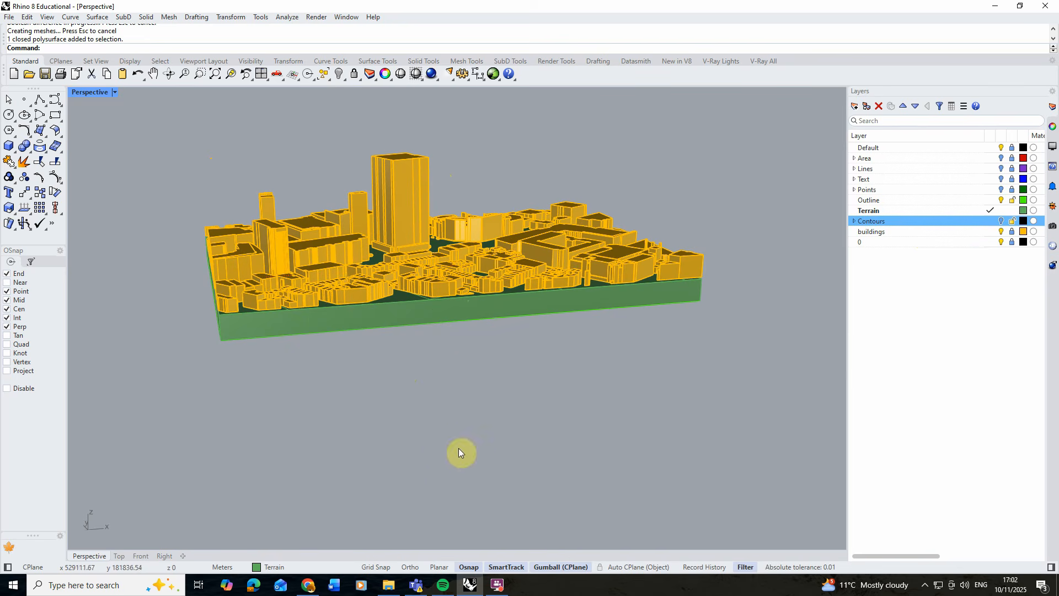
Step: Unlock the buildings layer and make it current, and lock the Terrain layer
{"action": "left_click", "coordinate": [1012, 236]}
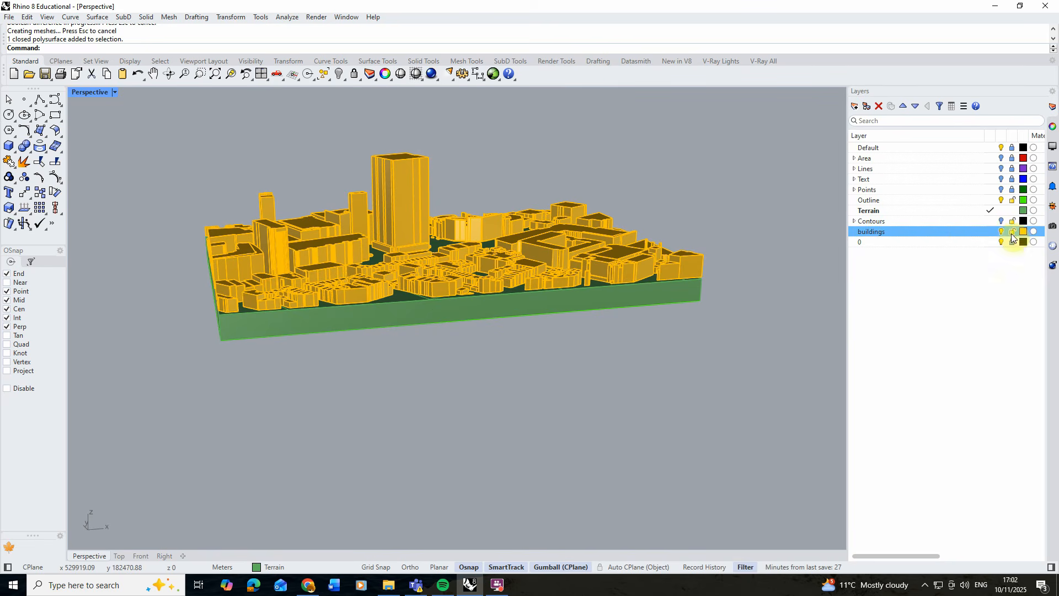
{"action": "double_click", "coordinate": [948, 232]}
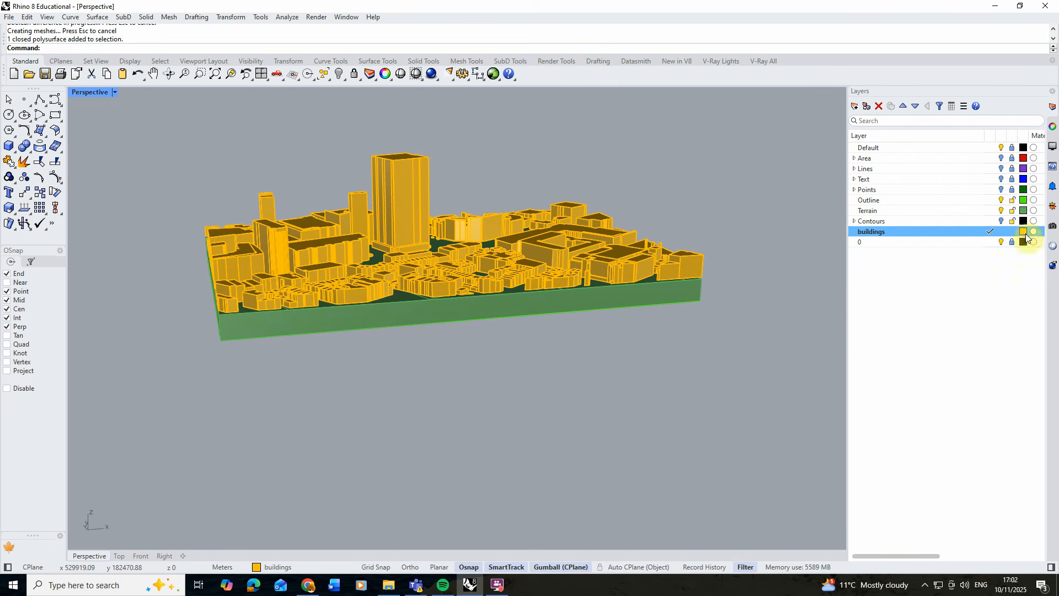
{"action": "left_click", "coordinate": [1017, 212]}
Step: Explode all buildings on the site into separate surfaces
{"action": "right_click_drag", "start_coordinate": [559, 243], "coordinate": [537, 232]}
{"action": "left_click_drag", "start_coordinate": [136, 138], "coordinate": [712, 265]}
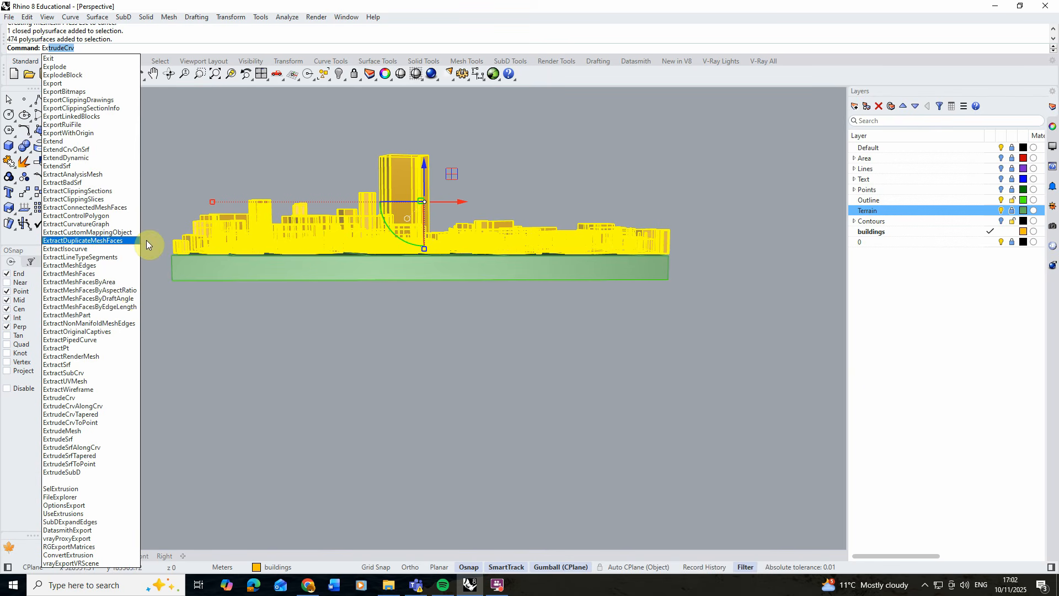
{"action": "type", "text": "plode"}
{"action": "left_click", "coordinate": [60, 58]}
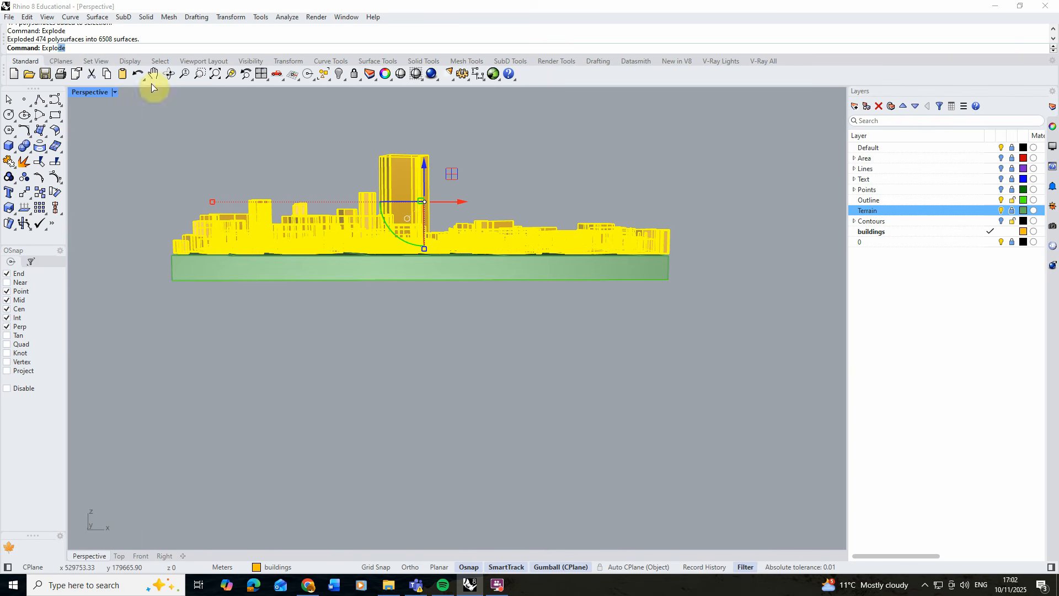
{"action": "left_click", "coordinate": [299, 151]}
Step: Check the exploded buildings by selecting individual roof surfaces on the tower and the lower blocks
{"action": "right_click_drag", "start_coordinate": [343, 154], "coordinate": [377, 190]}
{"action": "scroll", "coordinate": [377, 174], "scroll_direction": "up", "scroll_amount": 6}
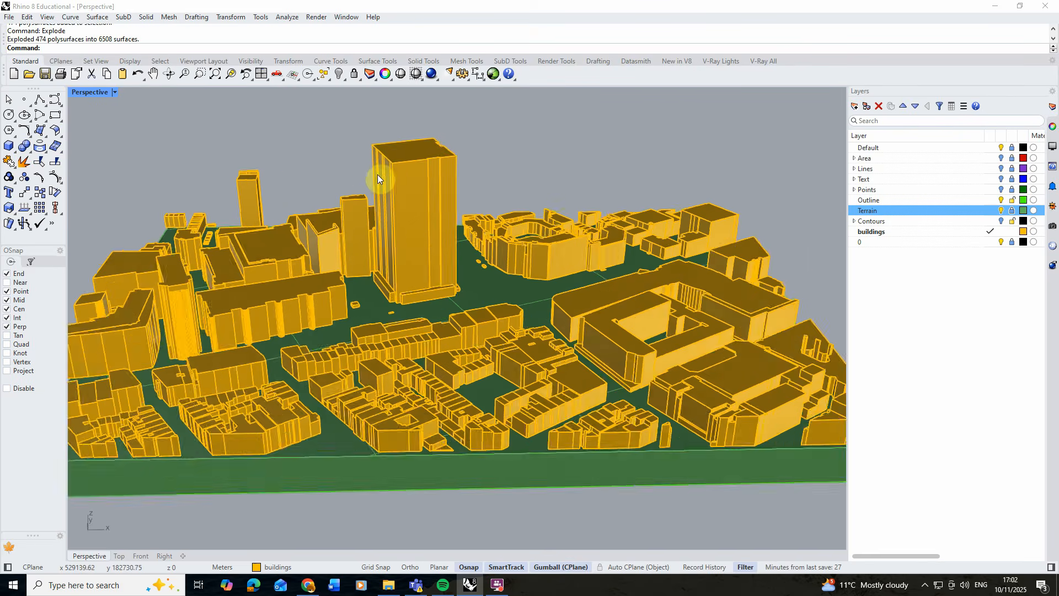
{"action": "left_click", "coordinate": [402, 142]}
{"action": "left_click", "coordinate": [543, 348]}
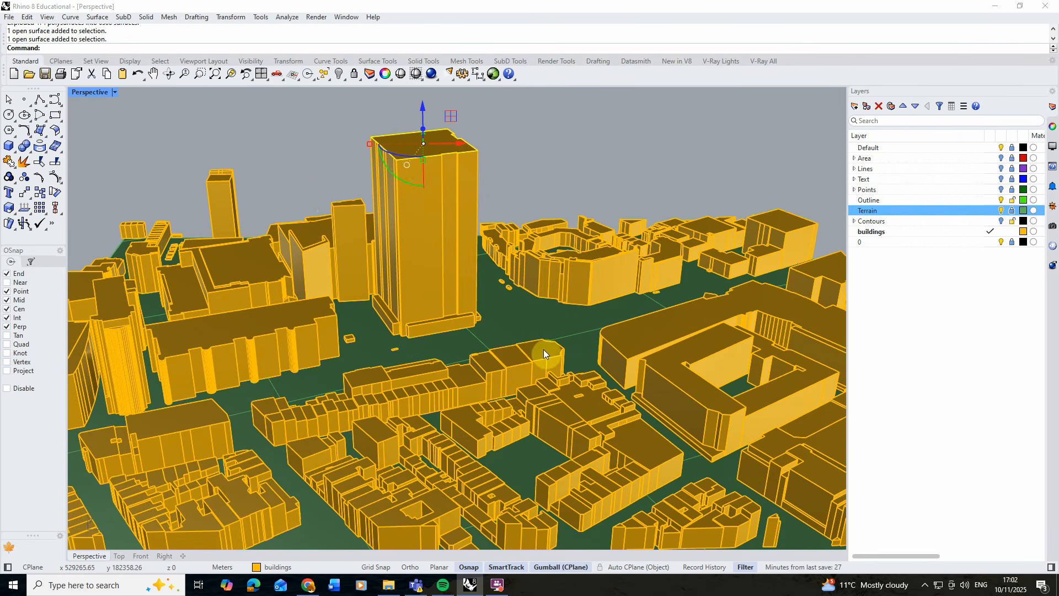
{"action": "left_click", "coordinate": [646, 332]}
{"action": "left_click", "coordinate": [680, 382]}
{"action": "left_click", "coordinate": [641, 316]}
{"action": "right_click_drag", "start_coordinate": [326, 303], "coordinate": [359, 279]}
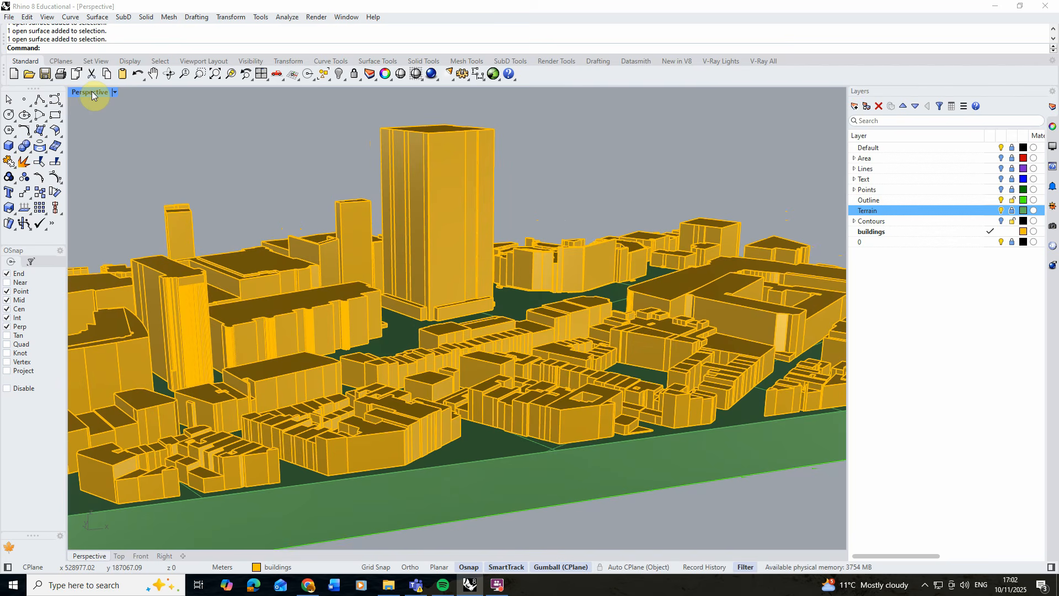
Step: In the Front view zoomed to the model extents, crossing-select the wall and base surfaces reaching the bottom of the buildings, excluding the roofs
{"action": "double_click", "coordinate": [89, 93]}
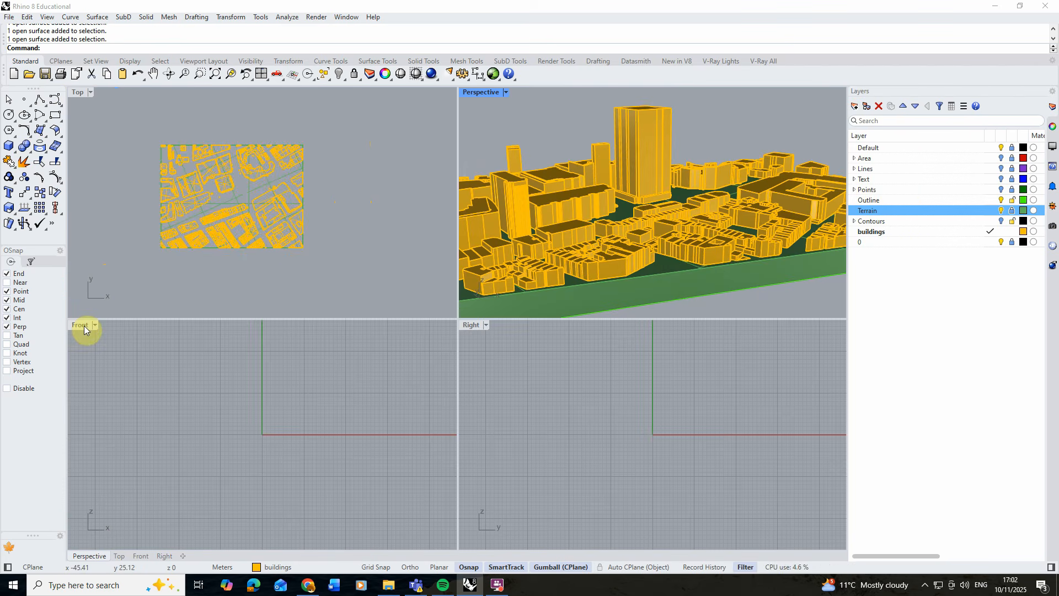
{"action": "left_click", "coordinate": [184, 367]}
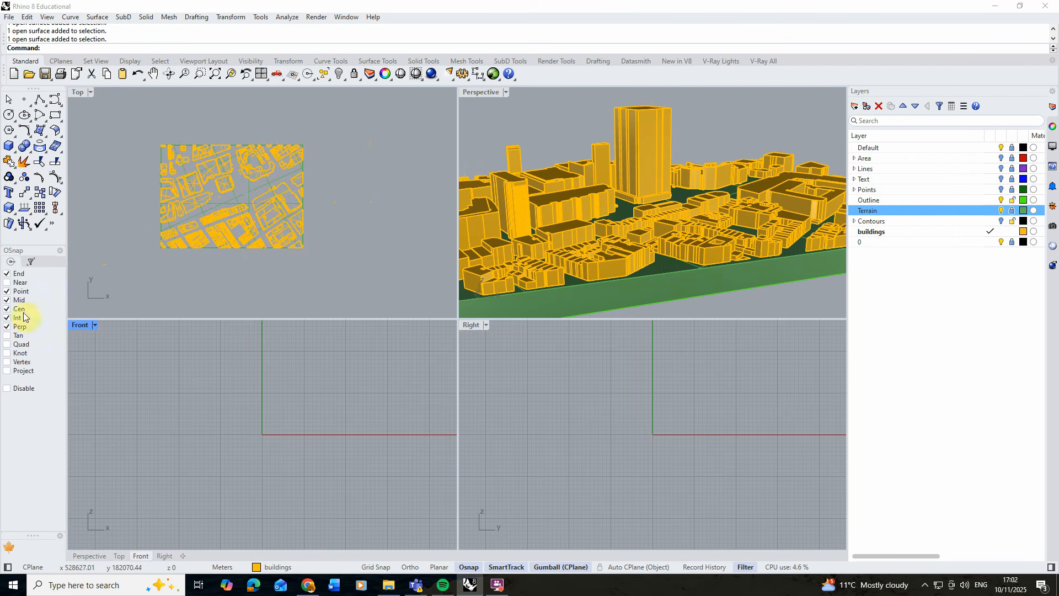
{"action": "left_click", "coordinate": [220, 75]}
{"action": "scroll", "coordinate": [272, 409], "scroll_direction": "down", "scroll_amount": 2}
{"action": "scroll", "coordinate": [226, 474], "scroll_direction": "up", "scroll_amount": 2}
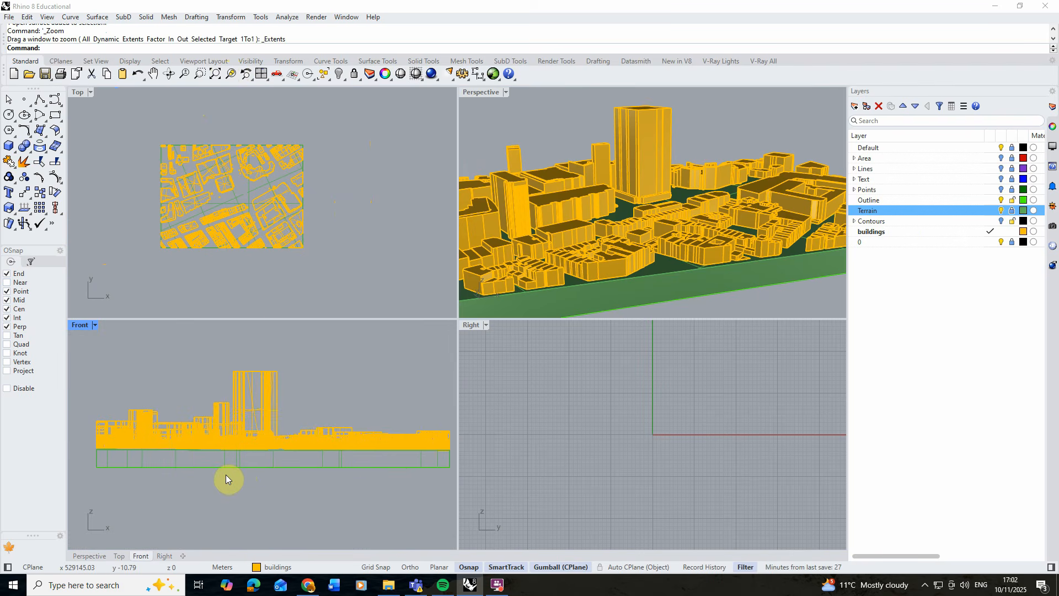
{"action": "scroll", "coordinate": [148, 449], "scroll_direction": "down", "scroll_amount": 1}
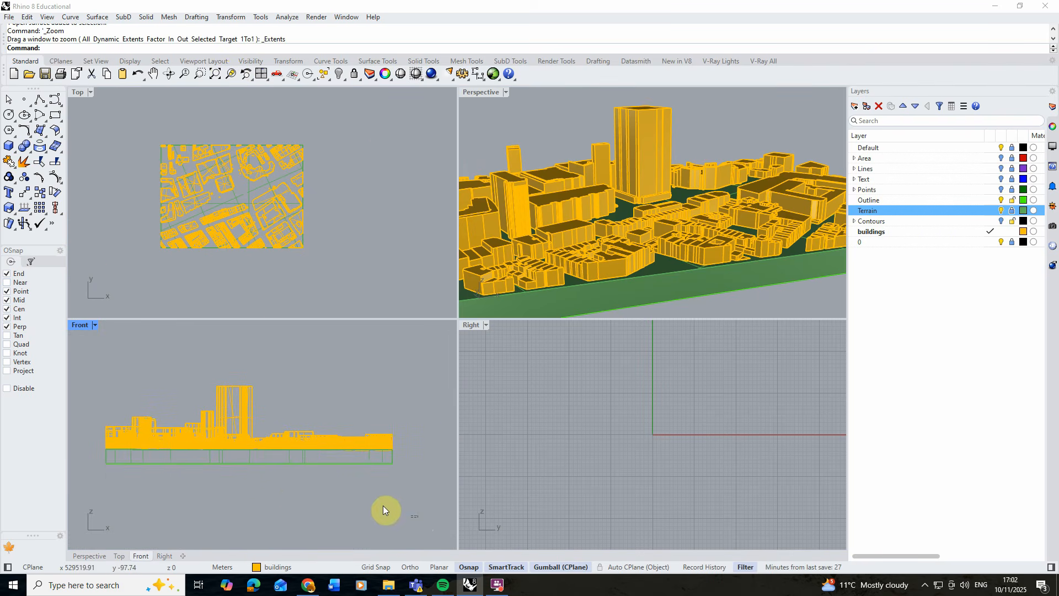
{"action": "left_click_drag", "start_coordinate": [383, 505], "coordinate": [81, 446]}
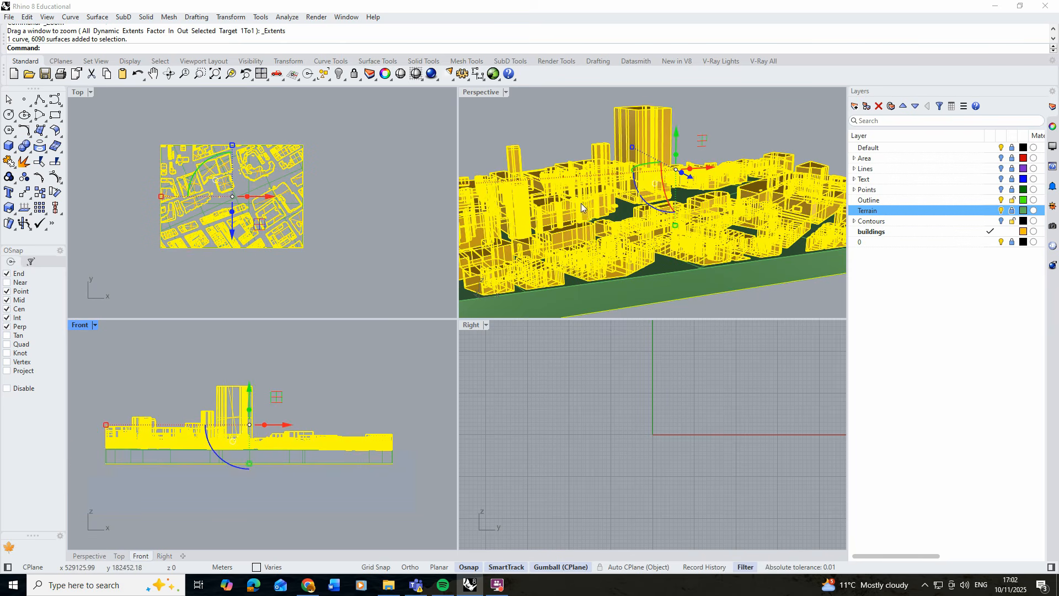
Step: Examine the selected walls, bases and small structures across the site in the Perspective view
{"action": "right_click_drag", "start_coordinate": [628, 231], "coordinate": [626, 234]}
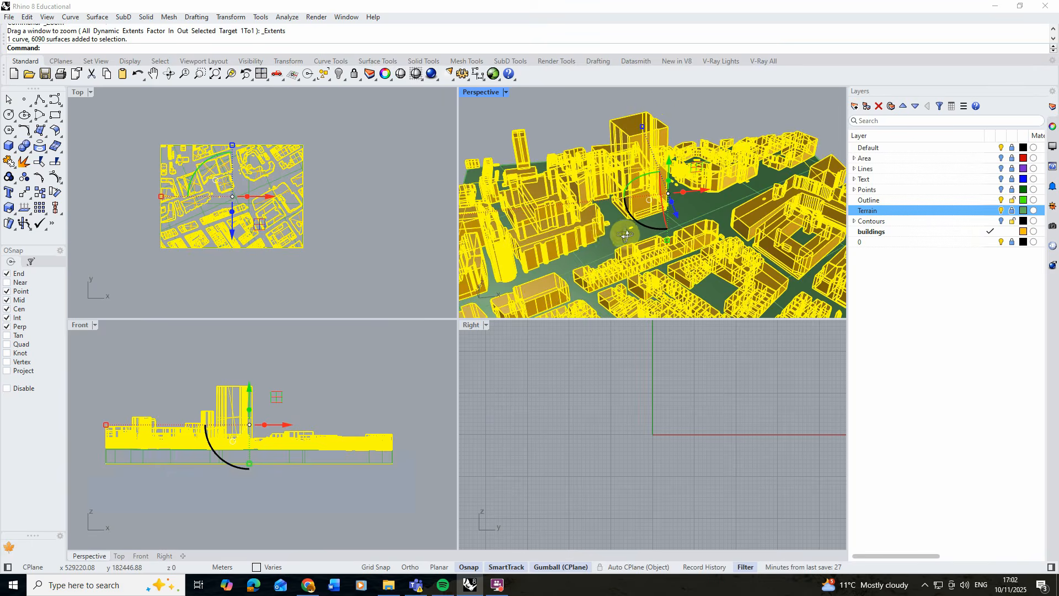
{"action": "scroll", "coordinate": [544, 199], "scroll_direction": "up", "scroll_amount": 5}
{"action": "scroll", "coordinate": [542, 164], "scroll_direction": "down", "scroll_amount": 3}
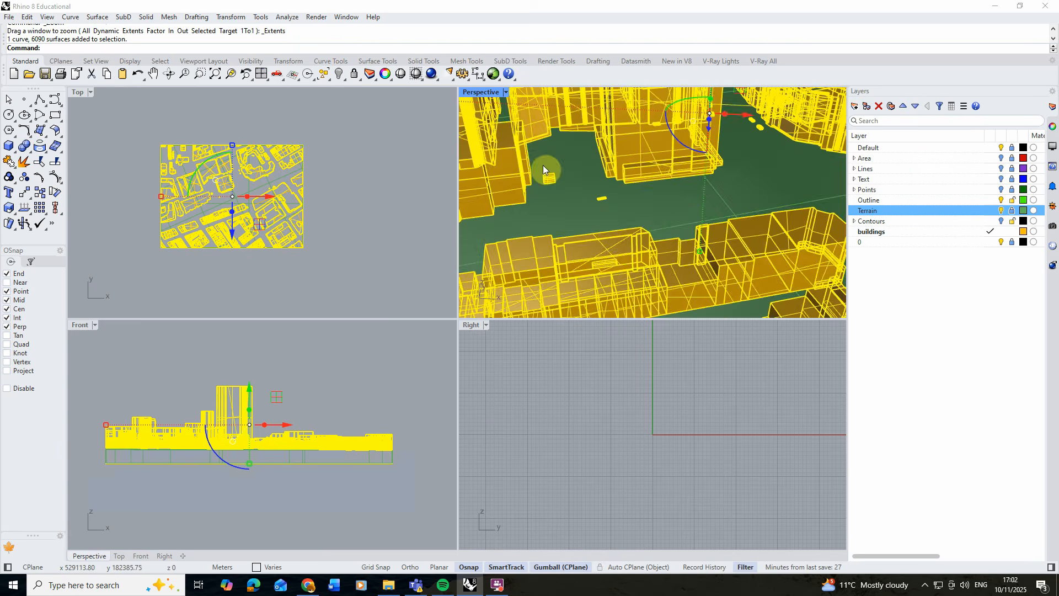
{"action": "scroll", "coordinate": [650, 186], "scroll_direction": "up", "scroll_amount": 6}
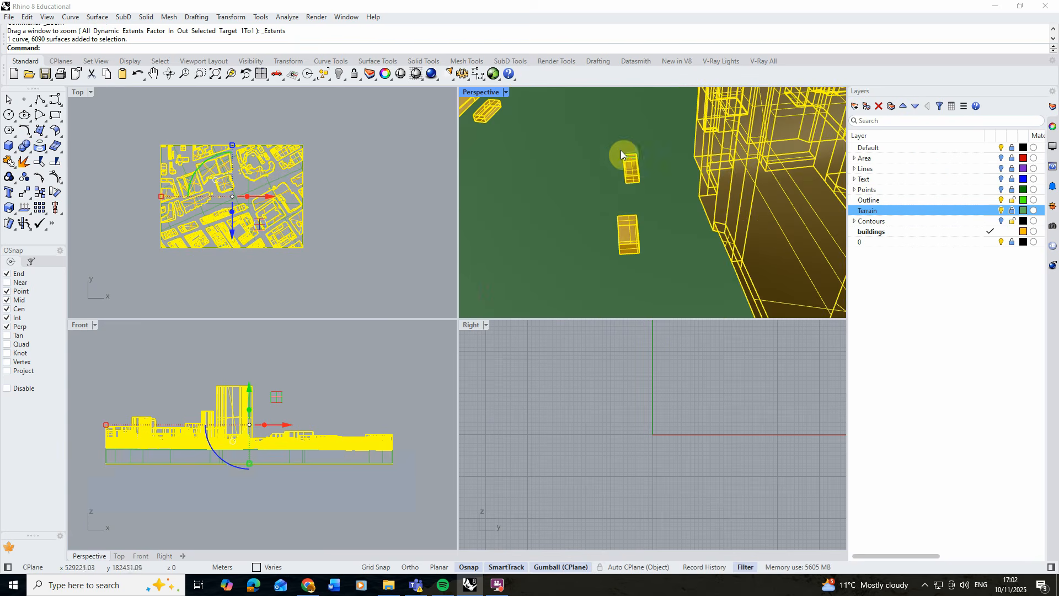
{"action": "right_click_drag", "start_coordinate": [551, 137], "coordinate": [561, 128]}
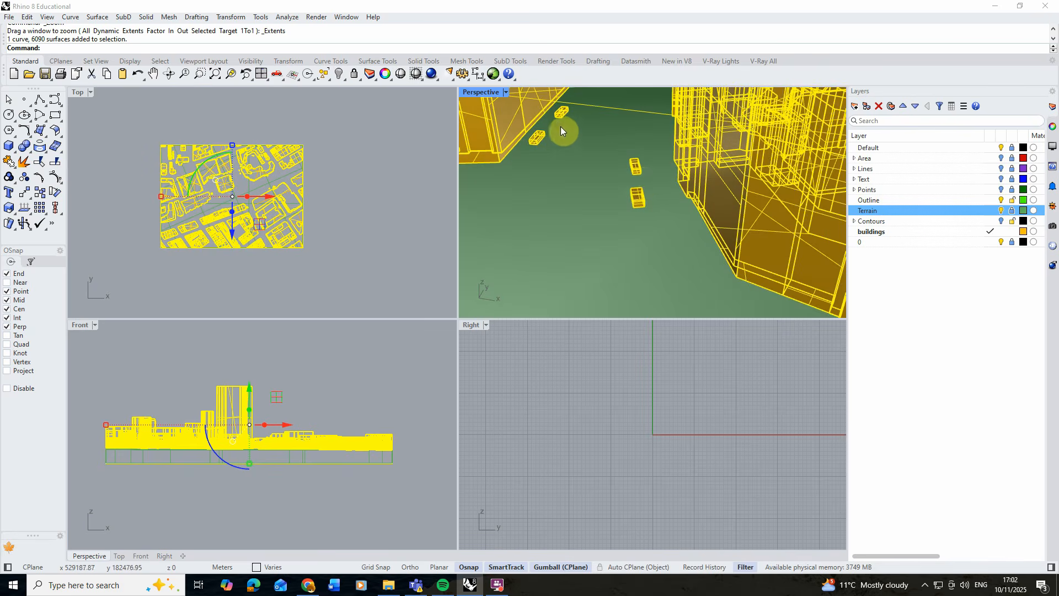
{"action": "scroll", "coordinate": [571, 218], "scroll_direction": "down", "scroll_amount": 8}
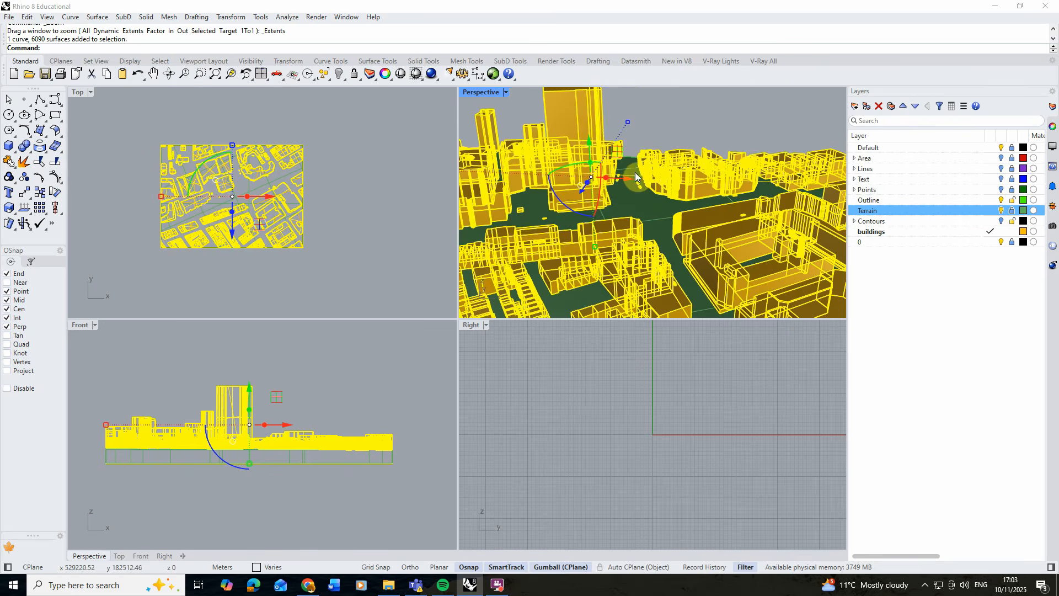
{"action": "right_click_drag", "start_coordinate": [530, 208], "coordinate": [543, 252]}
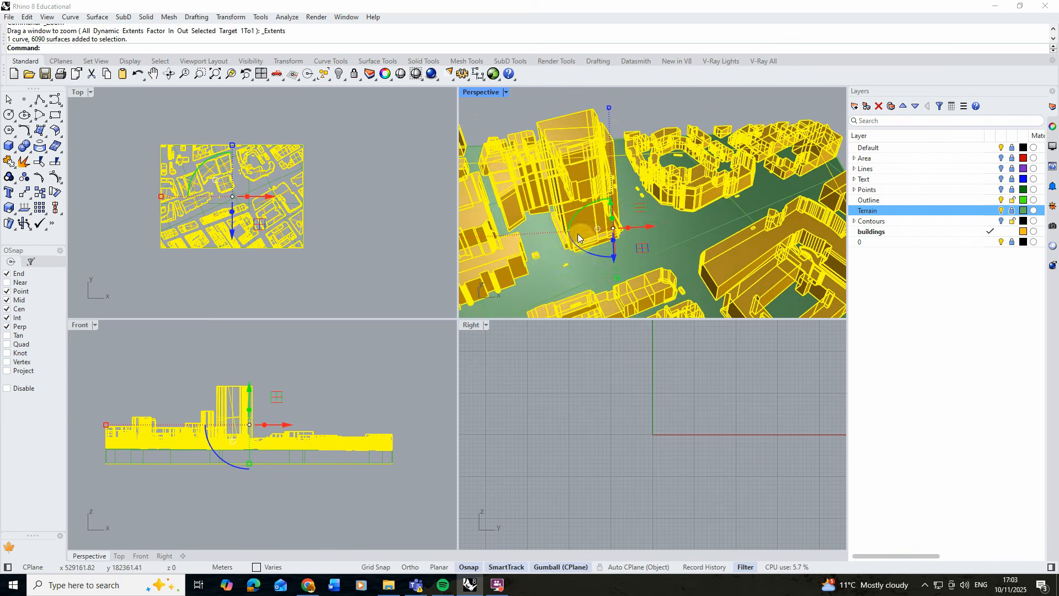
{"action": "scroll", "coordinate": [678, 203], "scroll_direction": "up", "scroll_amount": 5}
{"action": "right_click_drag", "start_coordinate": [640, 197], "coordinate": [636, 237]}
{"action": "mouse_move", "coordinate": [685, 201]}
{"action": "right_mouse_down"}
{"action": "mouse_move", "coordinate": [644, 209]}
{"action": "mouse_move", "coordinate": [670, 206]}
{"action": "right_mouse_up"}
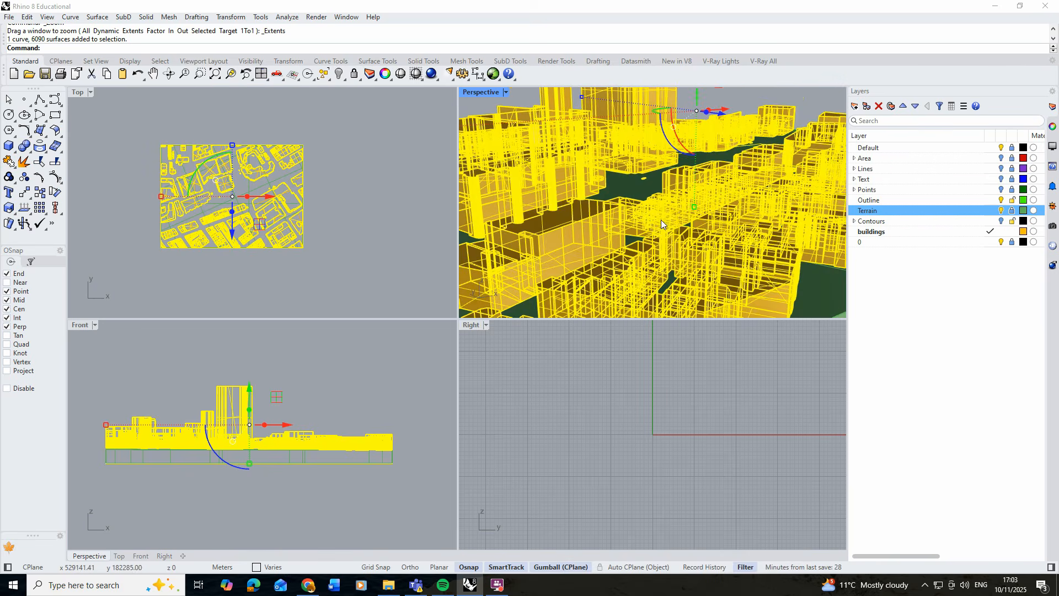
{"action": "scroll", "coordinate": [662, 224], "scroll_direction": "down", "scroll_amount": 5}
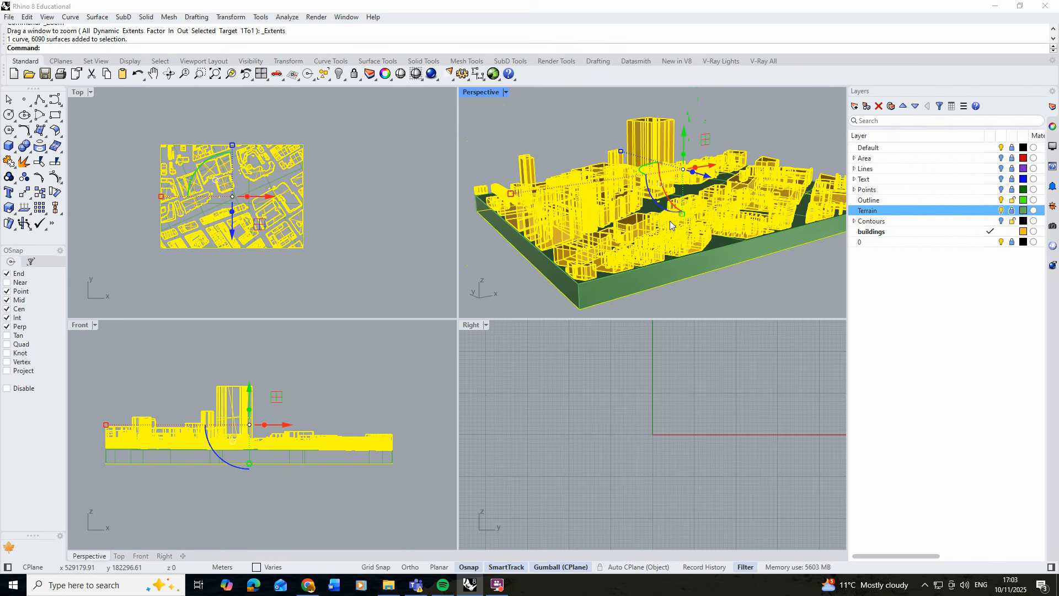
Step: Lock the Outline layer and delete the selected wall and base surfaces, keeping only the building roofs
{"action": "left_click", "coordinate": [1011, 200]}
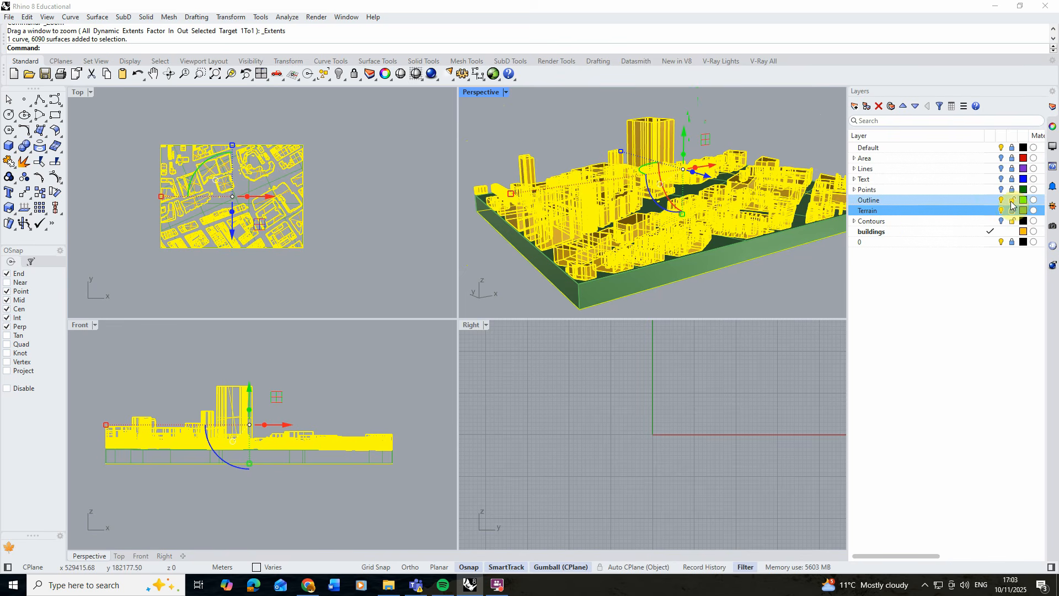
{"action": "left_click", "coordinate": [669, 281]}
{"action": "right_click_drag", "start_coordinate": [729, 228], "coordinate": [546, 203]}
{"action": "key", "text": "Delete"}
{"action": "double_click", "coordinate": [488, 95]}
{"action": "scroll", "coordinate": [518, 211], "scroll_direction": "down", "scroll_amount": 7}
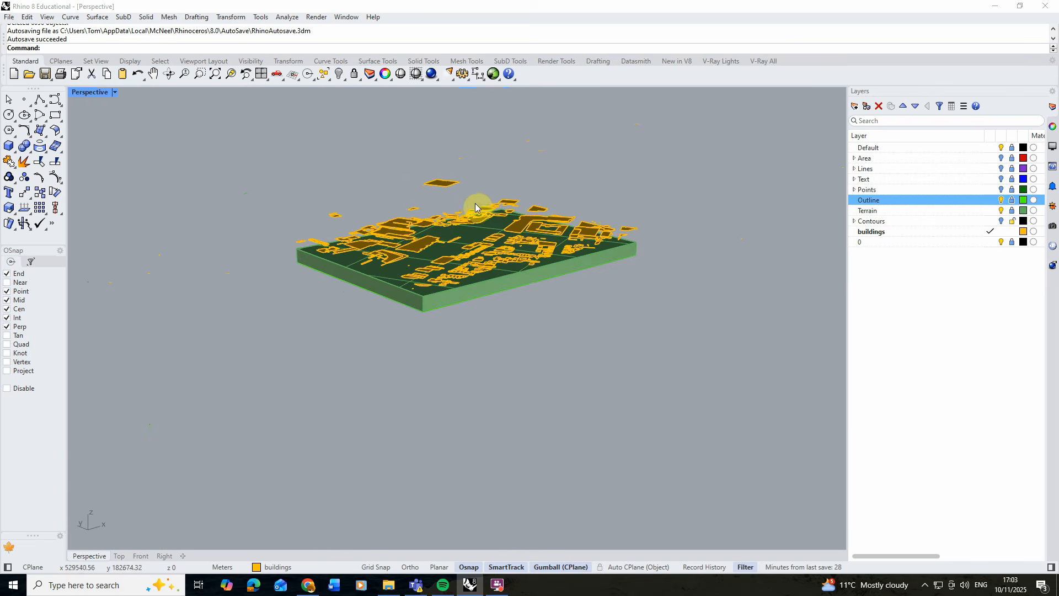
Step: Extrude all roof surfaces straight down about 370 m as solids with ExtrudeSrf, past the terrain block's underside
{"action": "left_click_drag", "start_coordinate": [223, 147], "coordinate": [677, 304]}
{"action": "right_click_drag", "start_coordinate": [600, 296], "coordinate": [610, 270]}
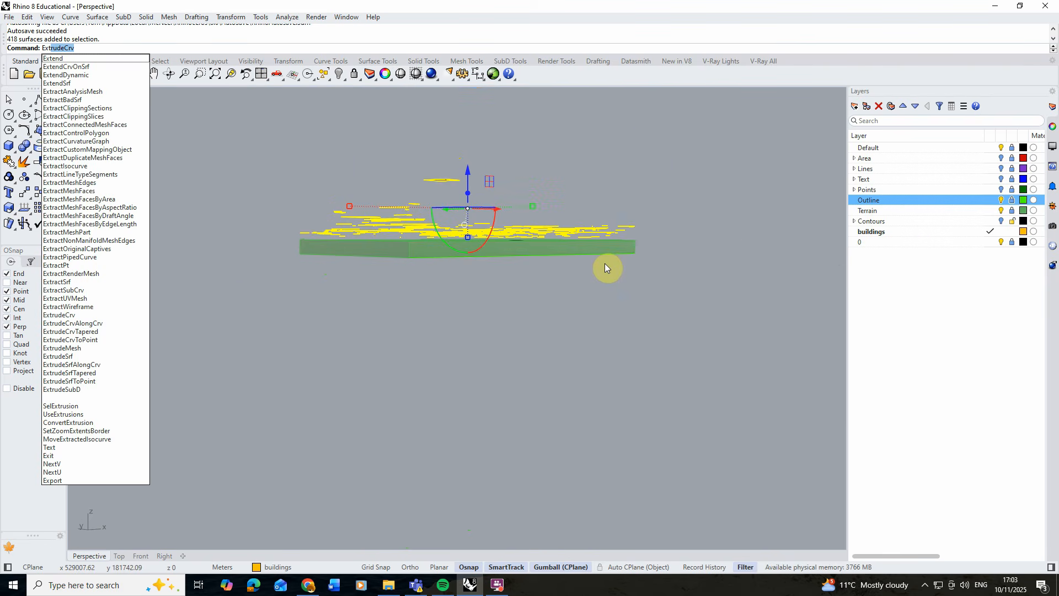
{"action": "left_click", "coordinate": [86, 357]}
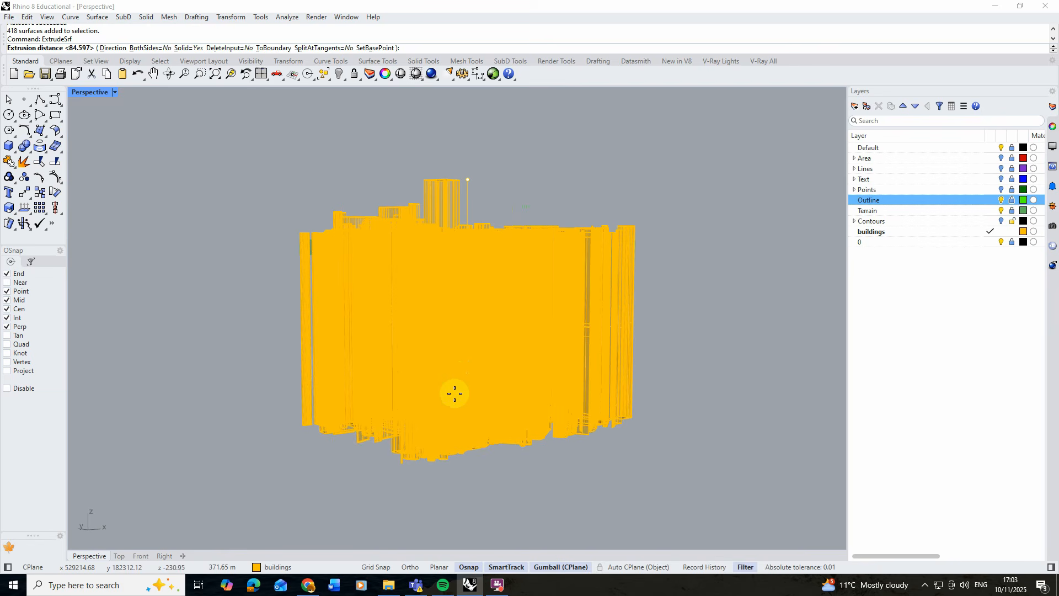
{"action": "left_click", "coordinate": [455, 393]}
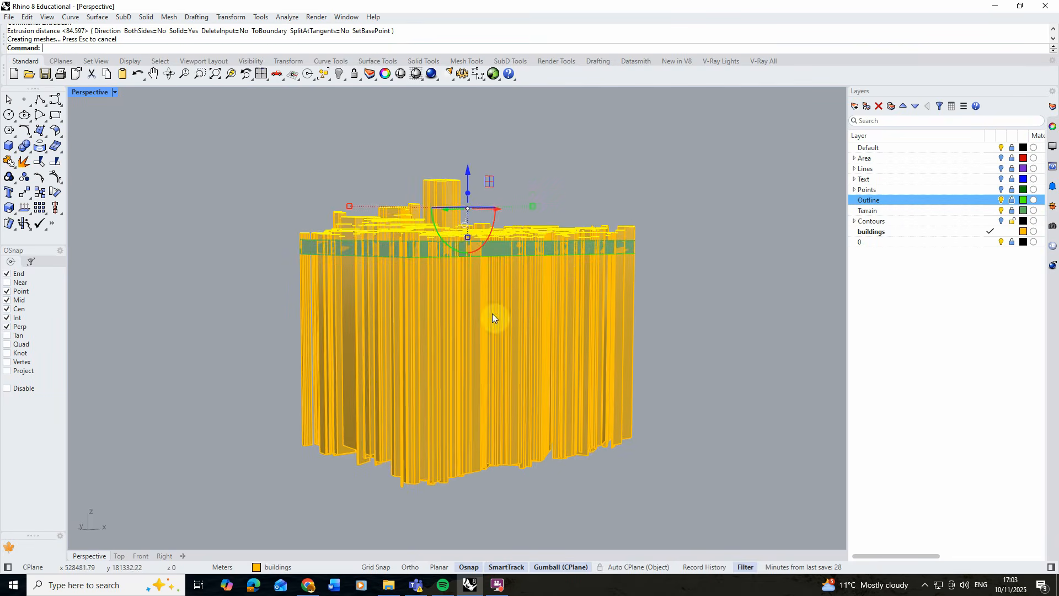
{"action": "left_click", "coordinate": [666, 280]}
{"action": "right_click_drag", "start_coordinate": [669, 282], "coordinate": [574, 305]}
{"action": "scroll", "coordinate": [485, 191], "scroll_direction": "up", "scroll_amount": 5}
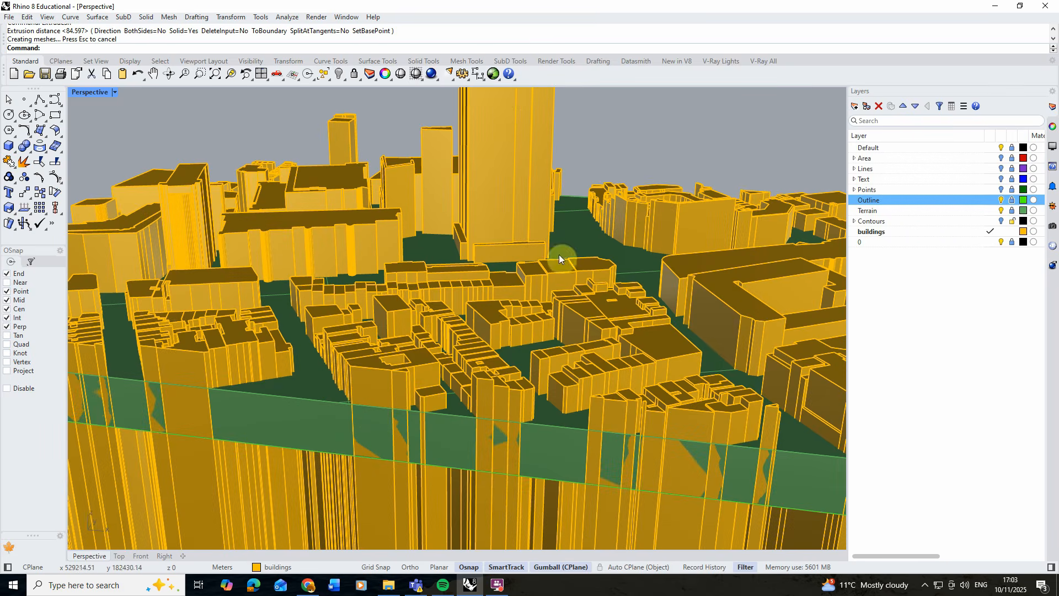
Step: Set all the extruded building solids as the objects to cut in a BooleanDifference, with DeleteCutters=No
{"action": "scroll", "coordinate": [442, 258], "scroll_direction": "down", "scroll_amount": 10}
{"action": "right_click_drag", "start_coordinate": [434, 252], "coordinate": [682, 294]}
{"action": "left_click_drag", "start_coordinate": [717, 307], "coordinate": [199, 343]}
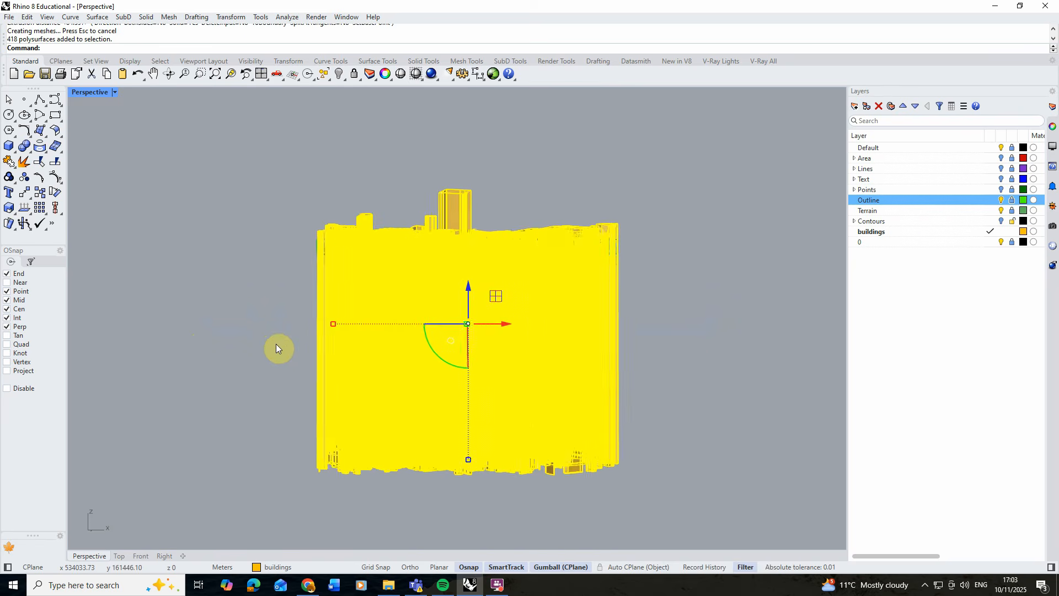
{"action": "left_click", "coordinate": [31, 155]}
{"action": "left_click", "coordinate": [58, 155]}
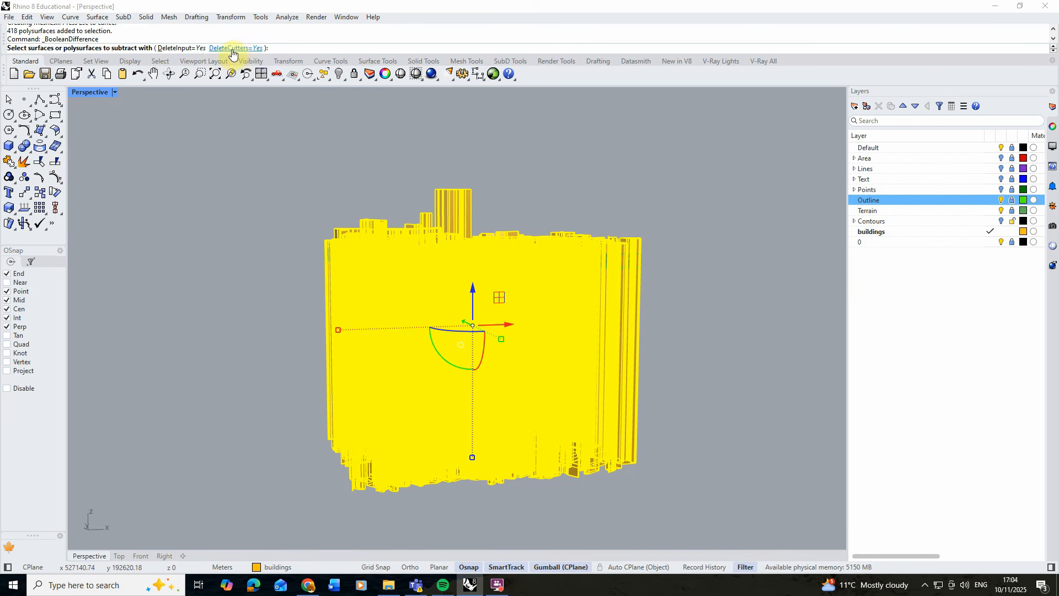
{"action": "left_click", "coordinate": [251, 48]}
Step: Unlock the Terrain layer and subtract the terrain block from the building solids
{"action": "scroll", "coordinate": [386, 281], "scroll_direction": "up", "scroll_amount": 8}
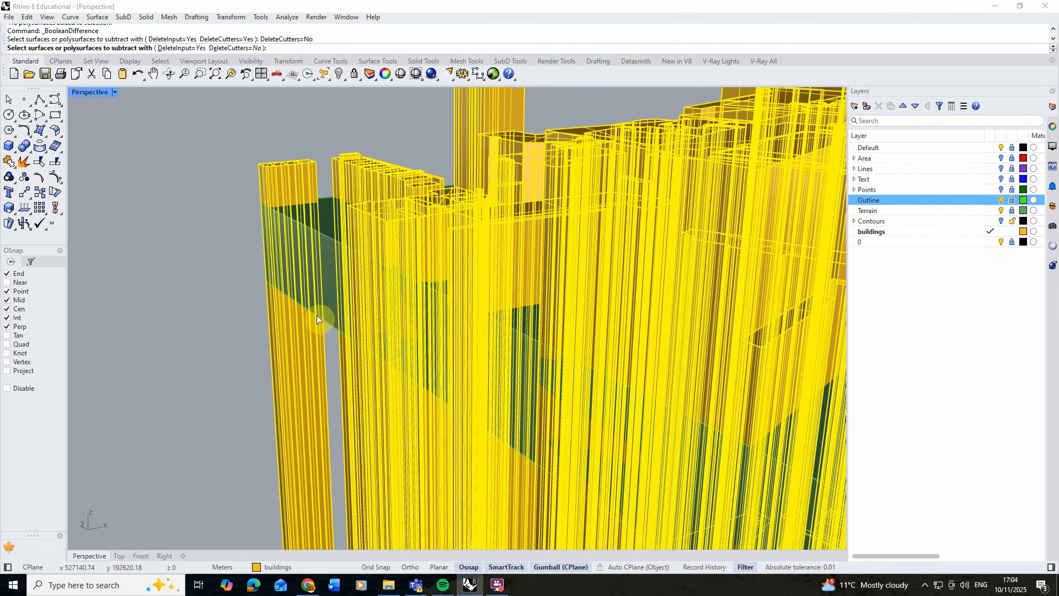
{"action": "right_click_drag", "start_coordinate": [317, 320], "coordinate": [329, 313]}
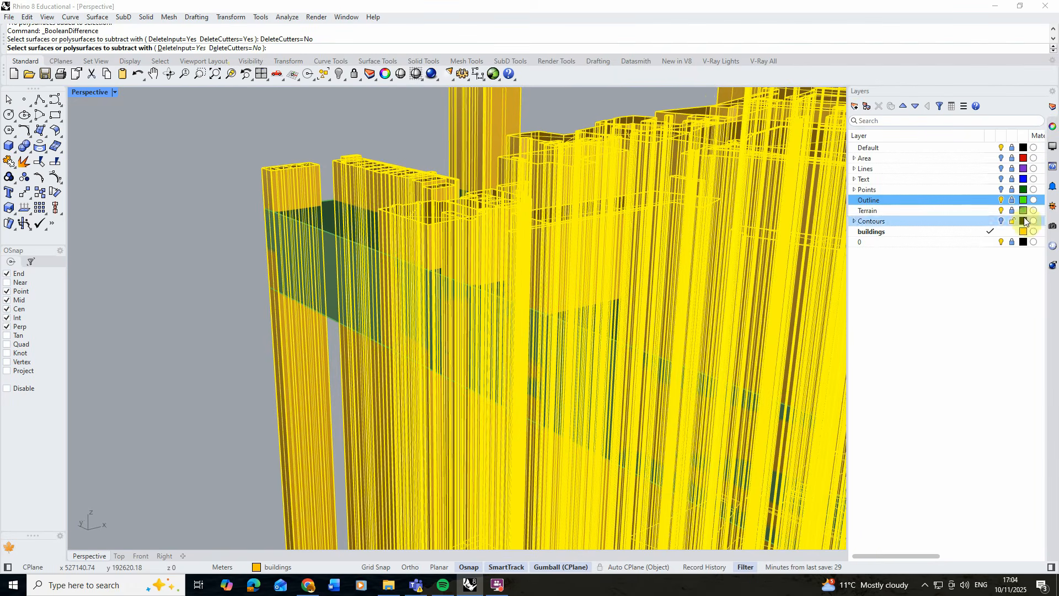
{"action": "left_click", "coordinate": [1013, 210]}
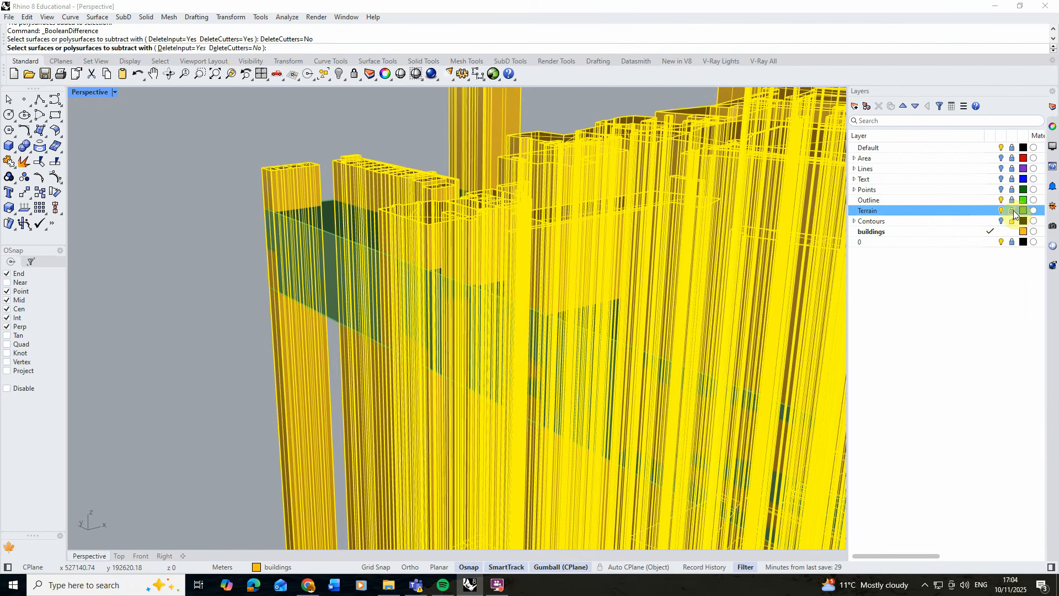
{"action": "left_click", "coordinate": [333, 319]}
{"action": "right_click_drag", "start_coordinate": [334, 319], "coordinate": [267, 259]}
{"action": "right_click_drag", "start_coordinate": [339, 246], "coordinate": [327, 249]}
{"action": "key", "text": "Return"}
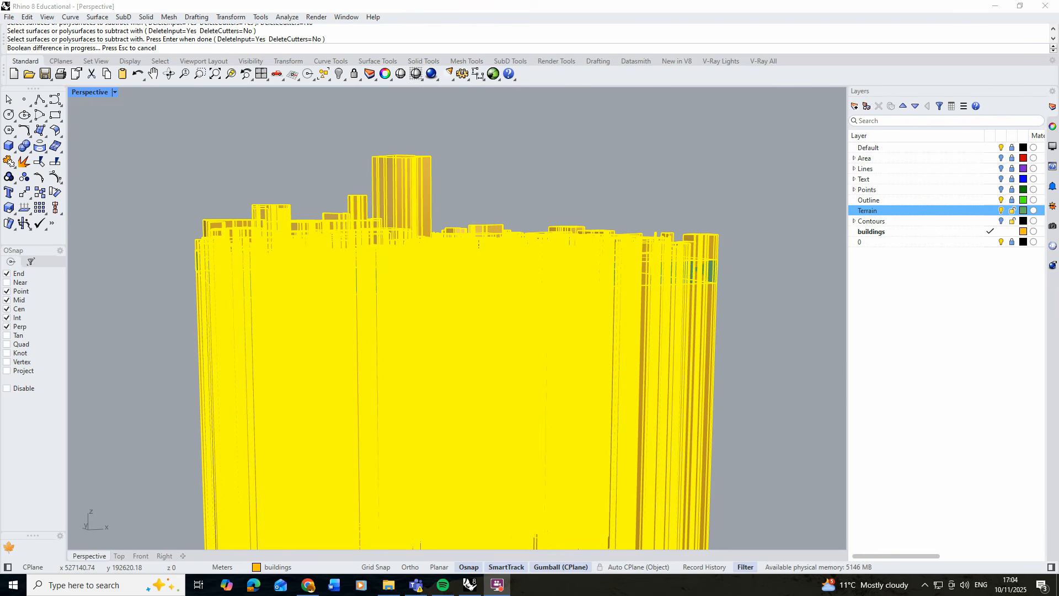
{"action": "mouse_move", "coordinate": [539, 335]}
{"action": "right_mouse_down"}
{"action": "mouse_move", "coordinate": [524, 328]}
{"action": "mouse_move", "coordinate": [547, 330]}
{"action": "right_mouse_up"}
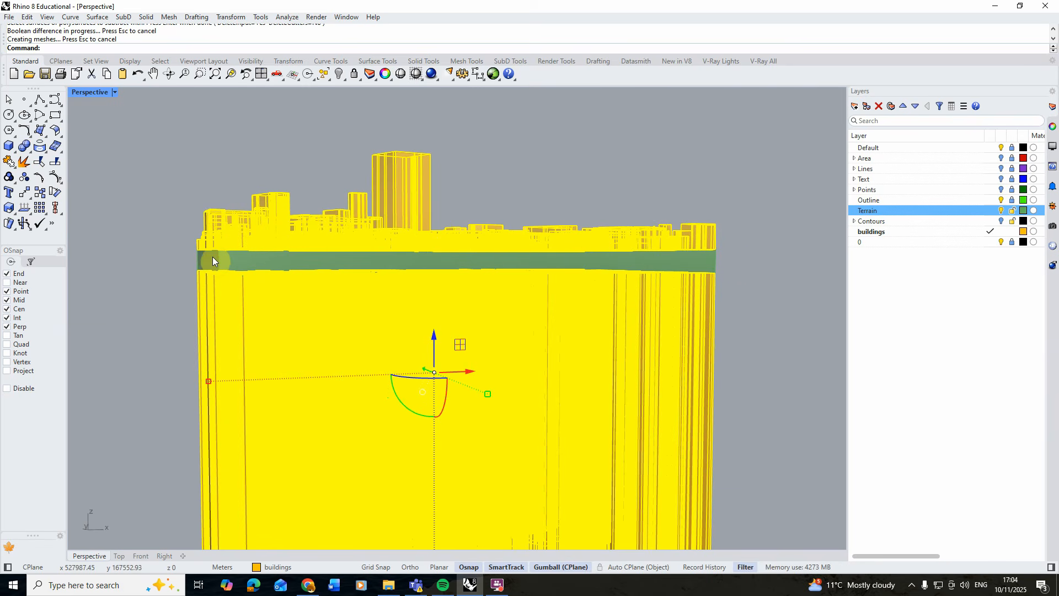
Step: Delete all the leftover building portions beneath the terrain block
{"action": "left_click", "coordinate": [166, 241]}
{"action": "right_click_drag", "start_coordinate": [169, 236], "coordinate": [345, 306]}
{"action": "left_click_drag", "start_coordinate": [712, 335], "coordinate": [133, 398]}
{"action": "key", "text": "Delete"}
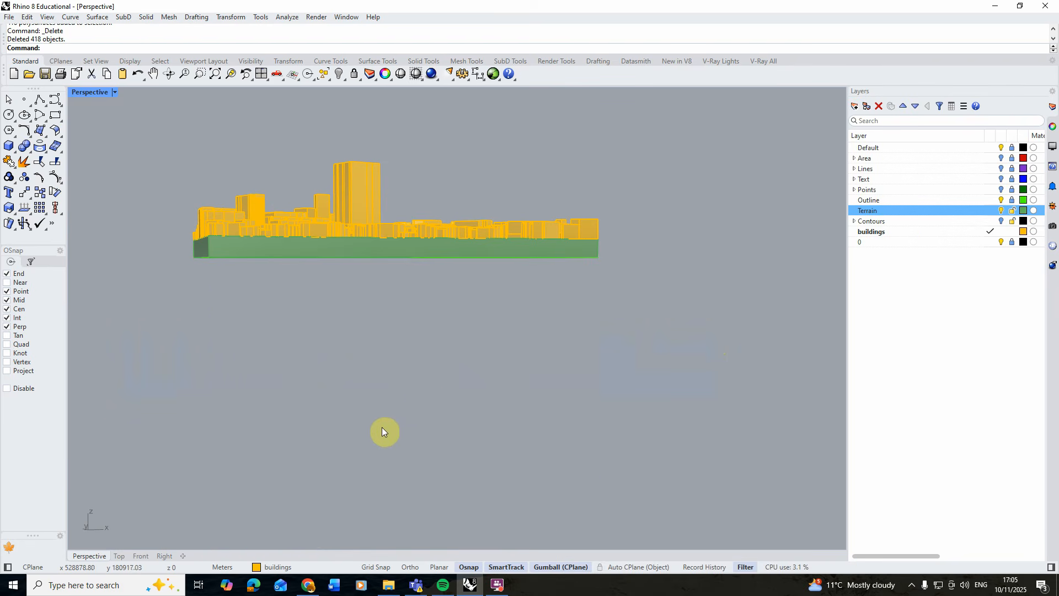
Step: Check individual trimmed buildings, including the tower, to see whether each one is a closed polysurface
{"action": "right_click_drag", "start_coordinate": [381, 427], "coordinate": [415, 375]}
{"action": "scroll", "coordinate": [392, 326], "scroll_direction": "up", "scroll_amount": 6}
{"action": "scroll", "coordinate": [392, 326], "scroll_direction": "up", "scroll_amount": 2}
{"action": "left_click", "coordinate": [420, 351]}
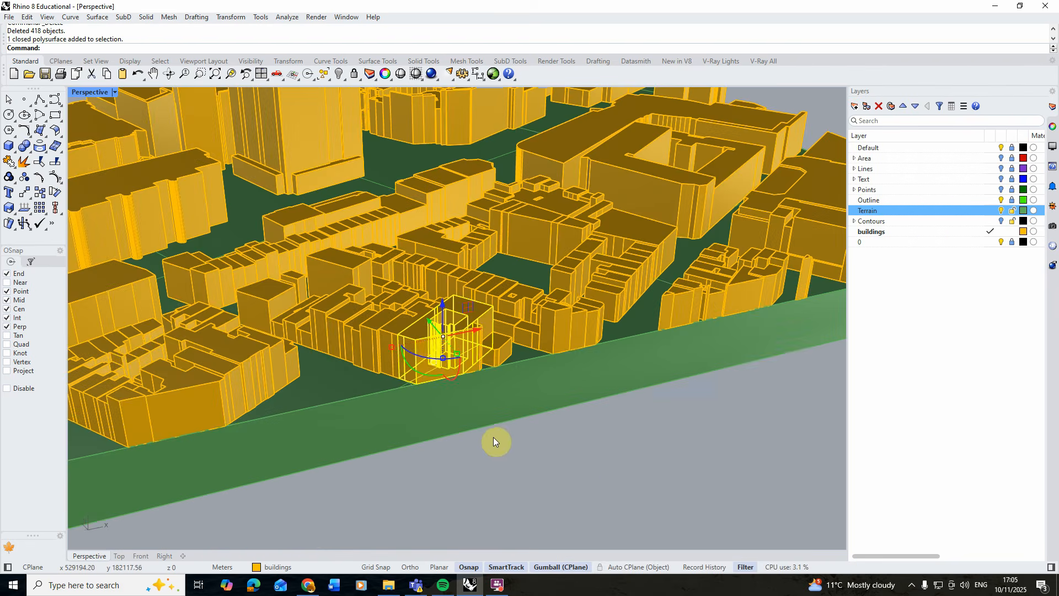
{"action": "left_click", "coordinate": [494, 441]}
{"action": "scroll", "coordinate": [489, 424], "scroll_direction": "down", "scroll_amount": 7}
{"action": "scroll", "coordinate": [394, 335], "scroll_direction": "up", "scroll_amount": 10}
{"action": "left_click", "coordinate": [394, 336]}
{"action": "scroll", "coordinate": [396, 339], "scroll_direction": "down", "scroll_amount": 7}
{"action": "right_click_drag", "start_coordinate": [395, 339], "coordinate": [339, 331]}
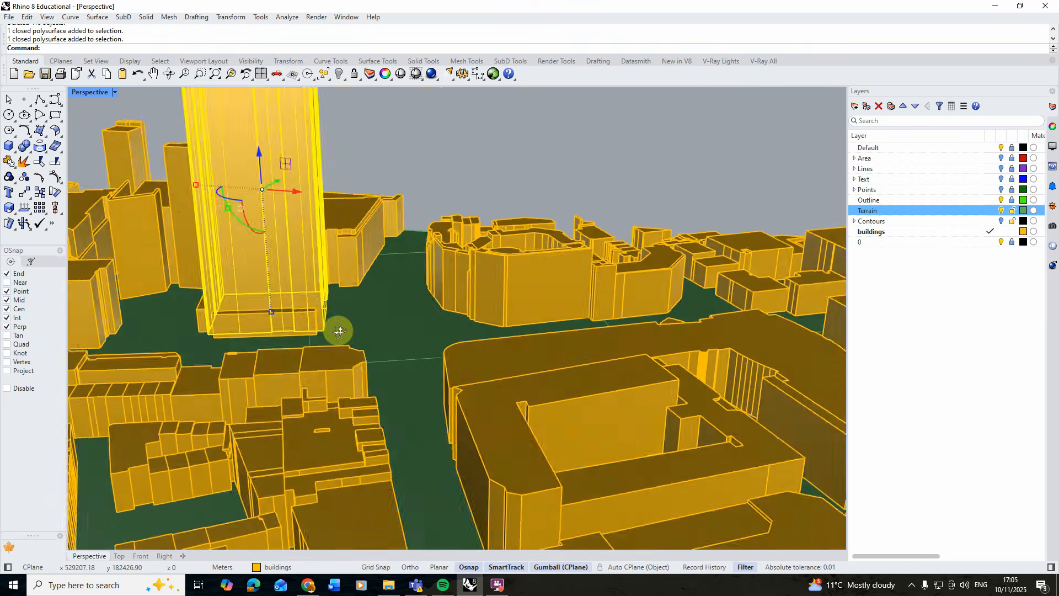
{"action": "scroll", "coordinate": [450, 319], "scroll_direction": "up", "scroll_amount": 12}
{"action": "left_click", "coordinate": [457, 342]}
{"action": "scroll", "coordinate": [410, 350], "scroll_direction": "down", "scroll_amount": 10}
{"action": "right_click_drag", "start_coordinate": [543, 364], "coordinate": [421, 339]}
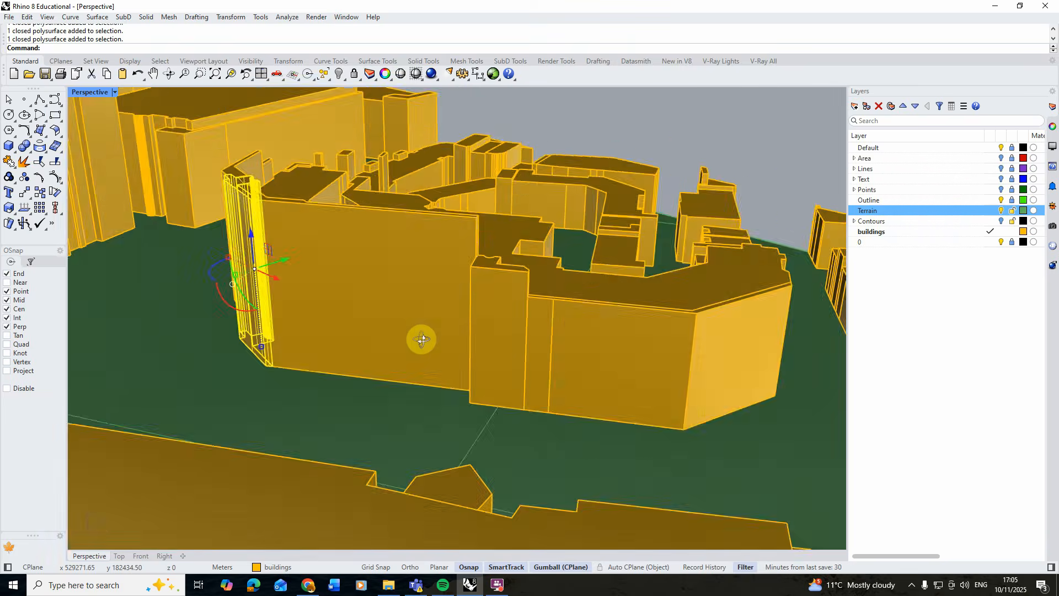
Step: Examine where the building bases meet the terrain, and review the whole site block from above
{"action": "scroll", "coordinate": [421, 339], "scroll_direction": "up", "scroll_amount": 15}
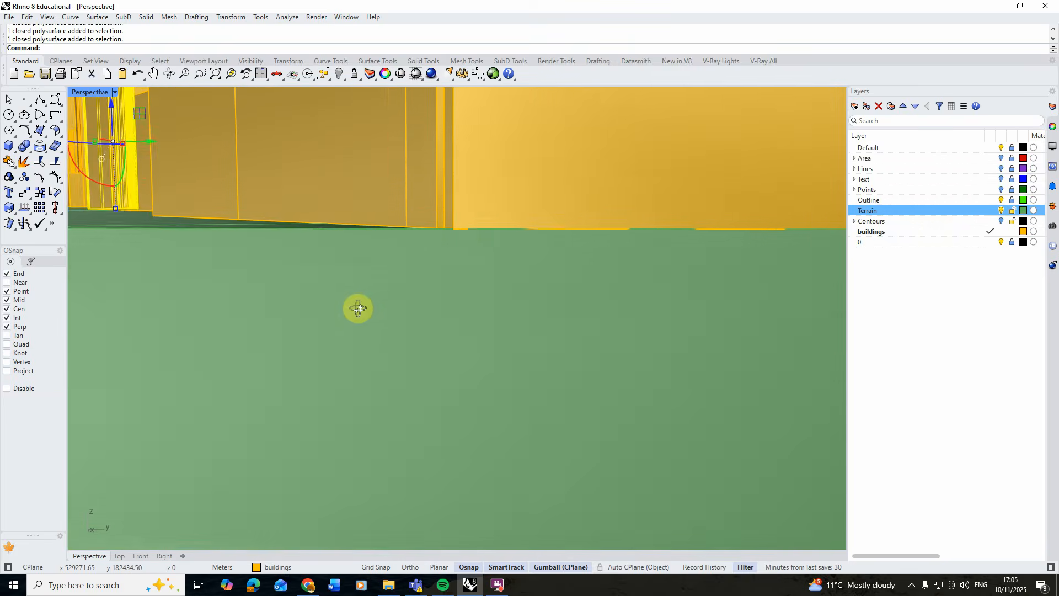
{"action": "scroll", "coordinate": [358, 308], "scroll_direction": "down", "scroll_amount": 15}
{"action": "scroll", "coordinate": [433, 305], "scroll_direction": "up", "scroll_amount": 4}
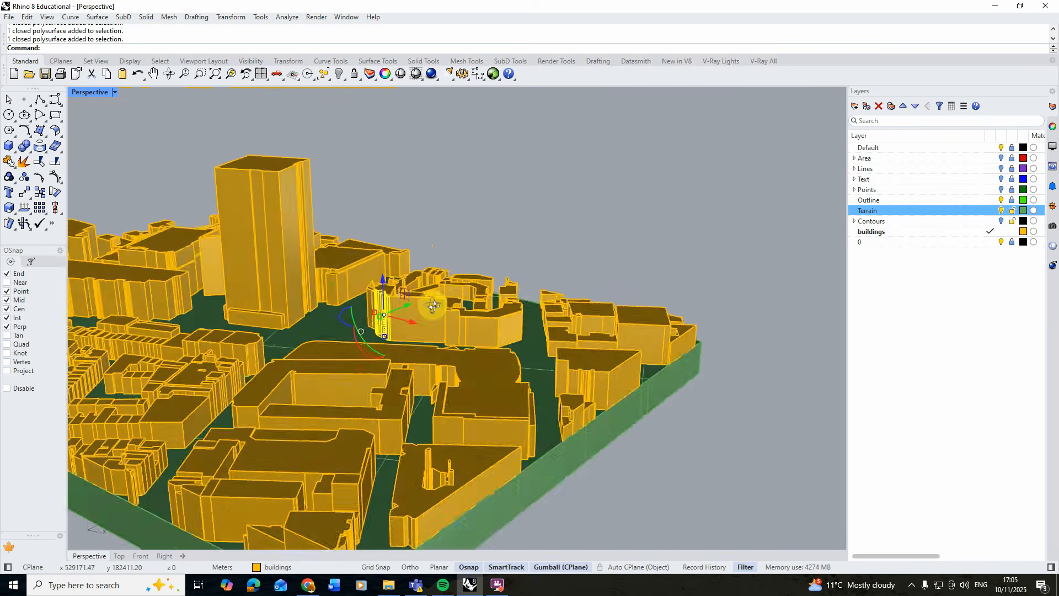
{"action": "right_click_drag", "start_coordinate": [432, 305], "coordinate": [470, 205]}
{"action": "scroll", "coordinate": [470, 205], "scroll_direction": "down", "scroll_amount": 8}
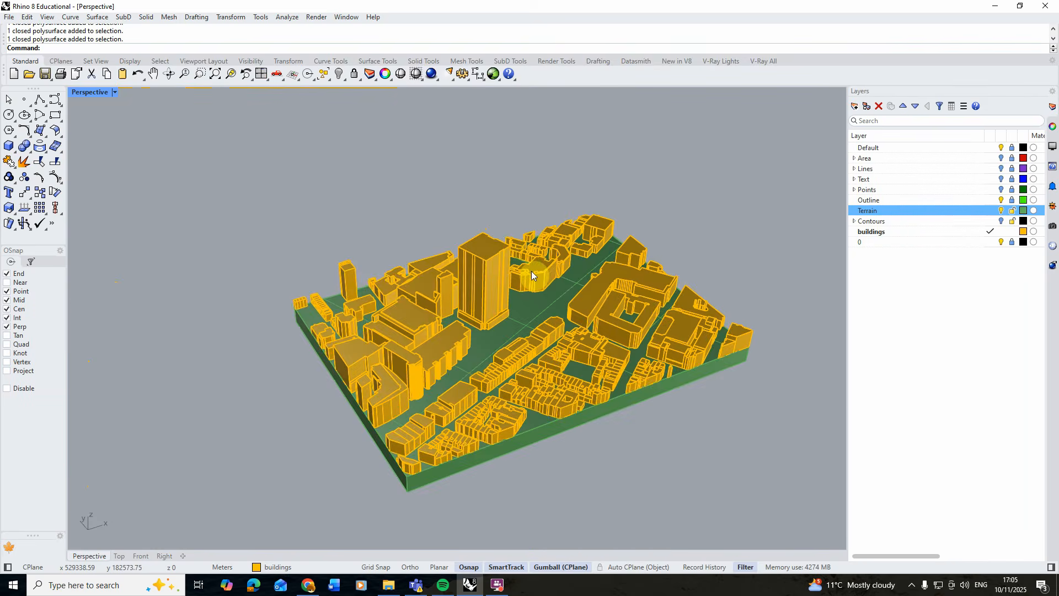
{"action": "scroll", "coordinate": [531, 271], "scroll_direction": "up", "scroll_amount": 3}
{"action": "scroll", "coordinate": [83, 234], "scroll_direction": "down", "scroll_amount": 2}
{"action": "scroll", "coordinate": [389, 367], "scroll_direction": "up", "scroll_amount": 2}
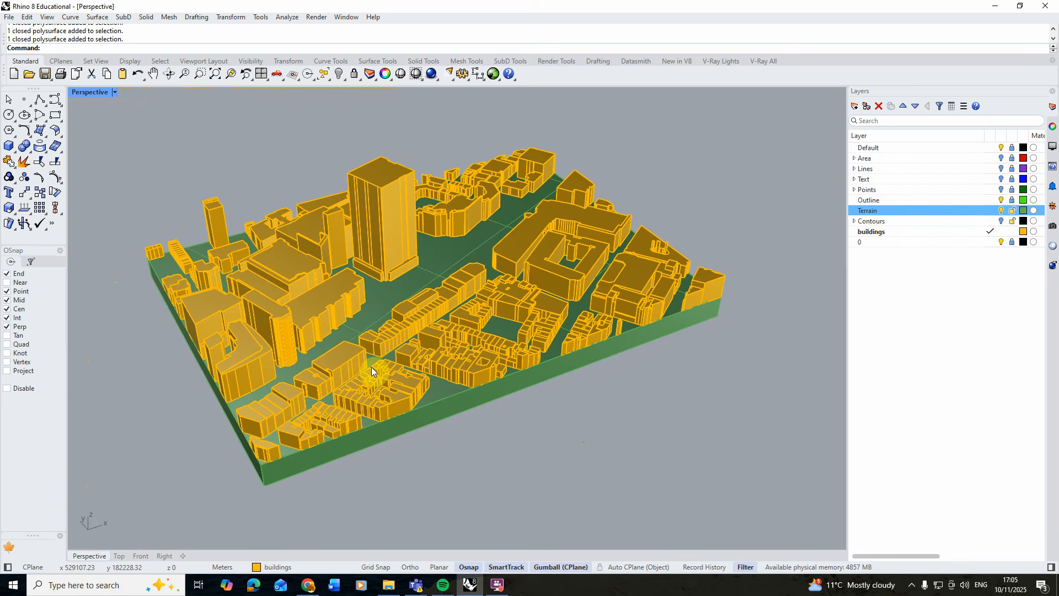
{"action": "right_click_drag", "start_coordinate": [249, 351], "coordinate": [247, 356]}
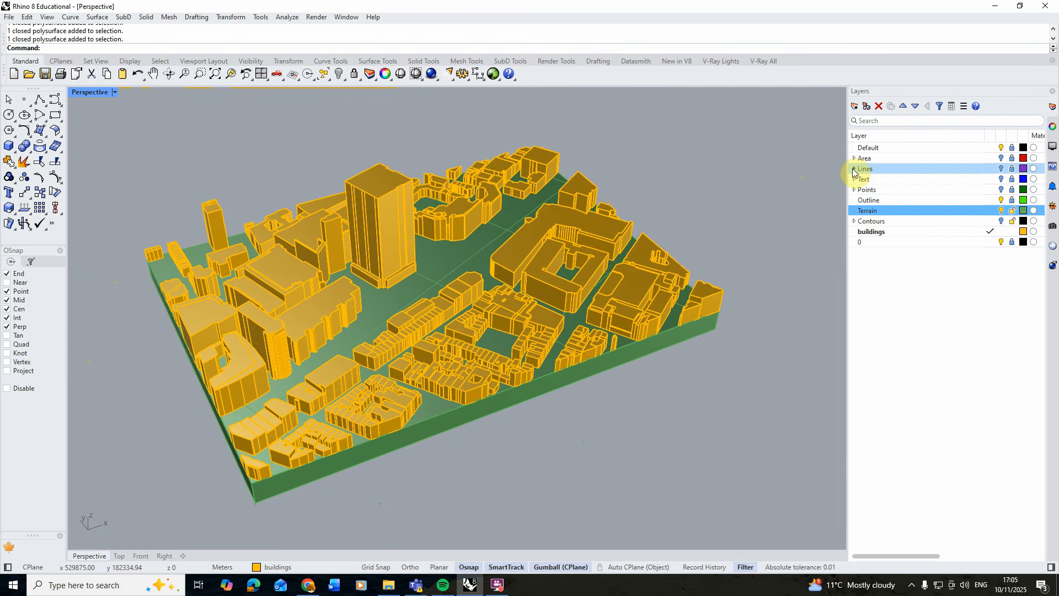
Step: Turn on the Lines layer and set the Perspective view to Ghosted display
{"action": "left_click", "coordinate": [1001, 171]}
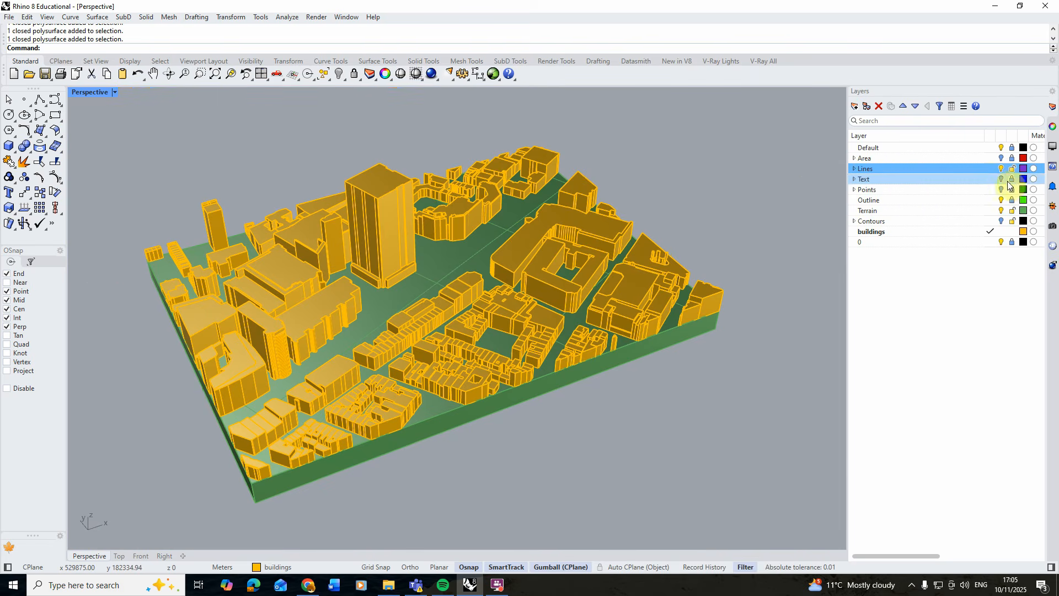
{"action": "left_click", "coordinate": [114, 91]}
{"action": "left_click", "coordinate": [175, 146]}
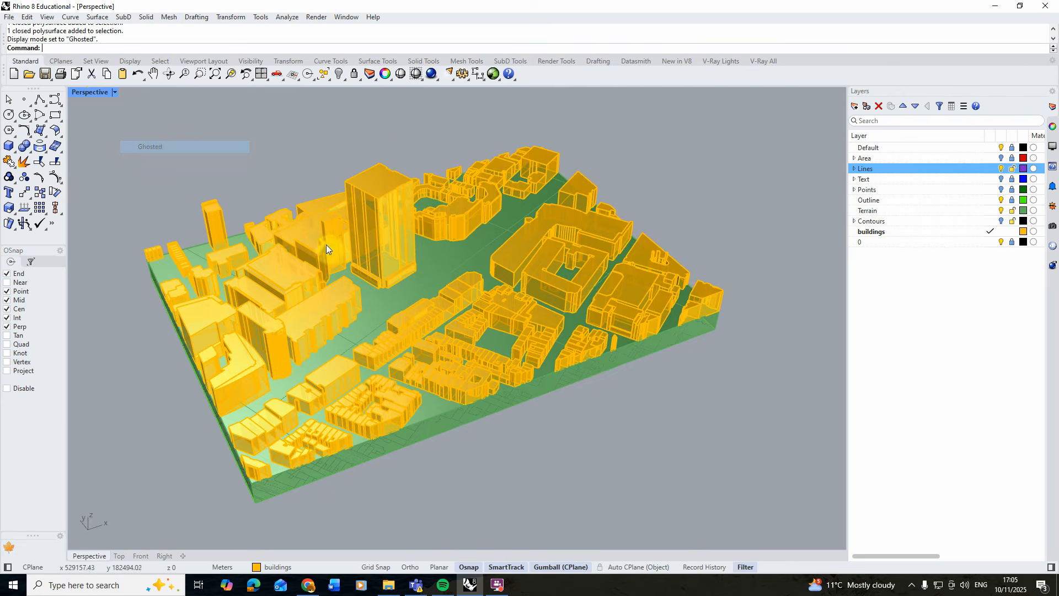
{"action": "right_click_drag", "start_coordinate": [326, 243], "coordinate": [388, 308]}
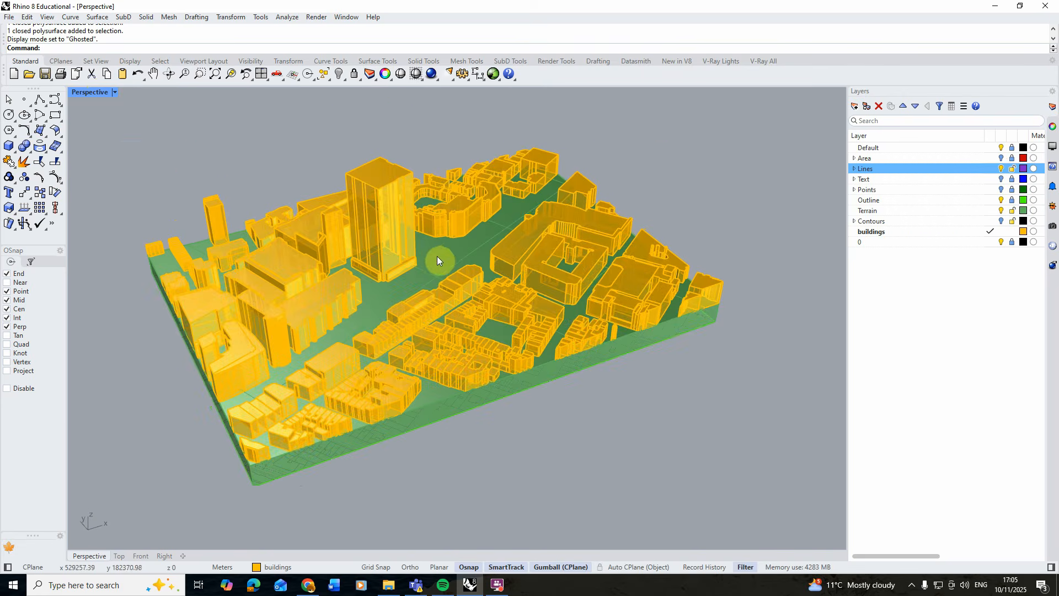
{"action": "right_click_drag", "start_coordinate": [455, 262], "coordinate": [386, 237]}
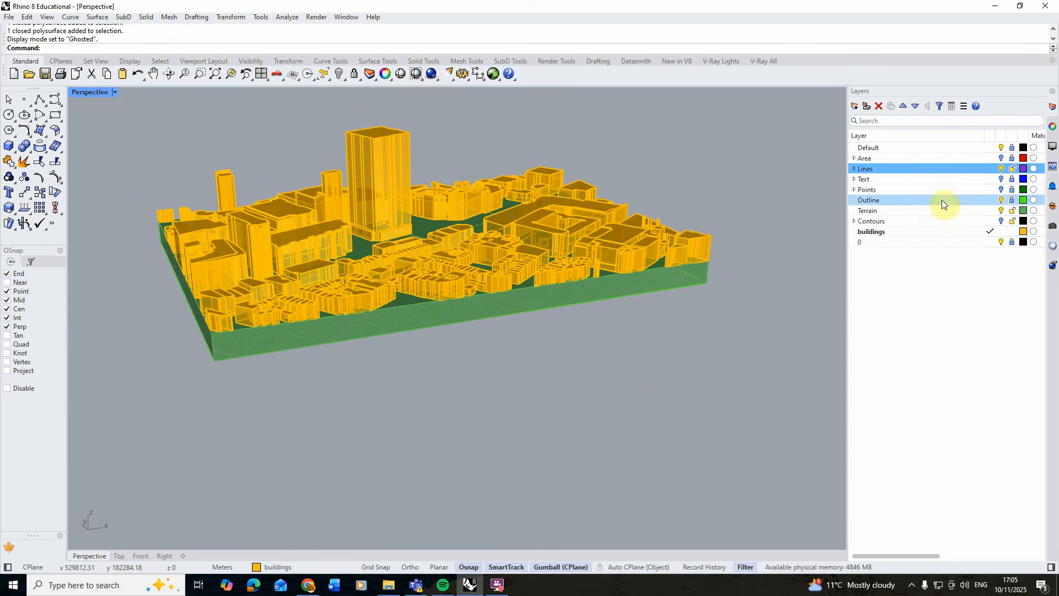
Step: Make Lines the current layer and hide the buildings and Terrain layers to isolate the map linework
{"action": "double_click", "coordinate": [949, 169]}
{"action": "left_click", "coordinate": [1001, 232]}
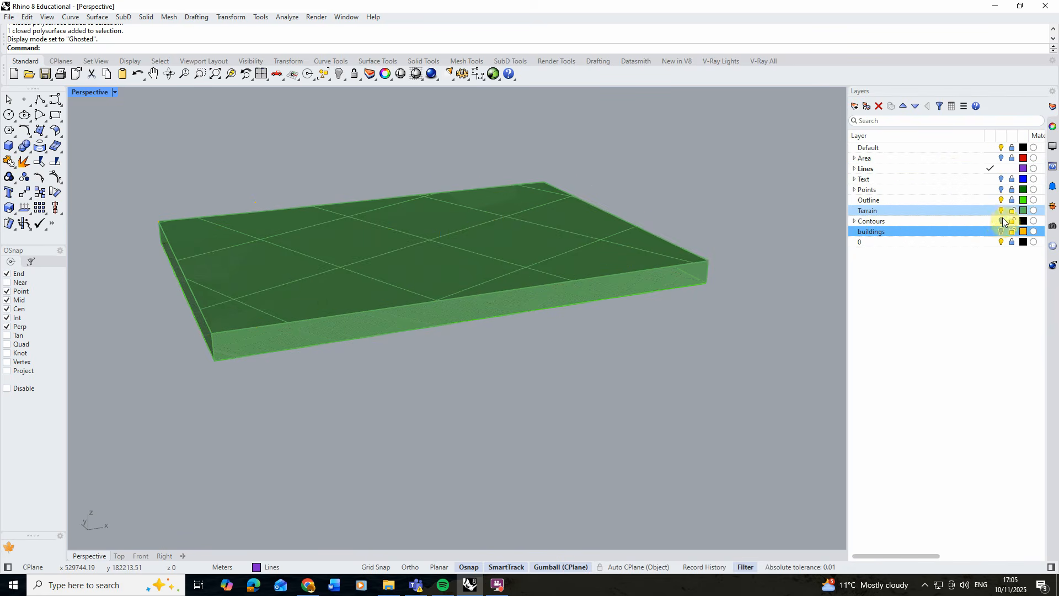
{"action": "left_click", "coordinate": [1002, 212]}
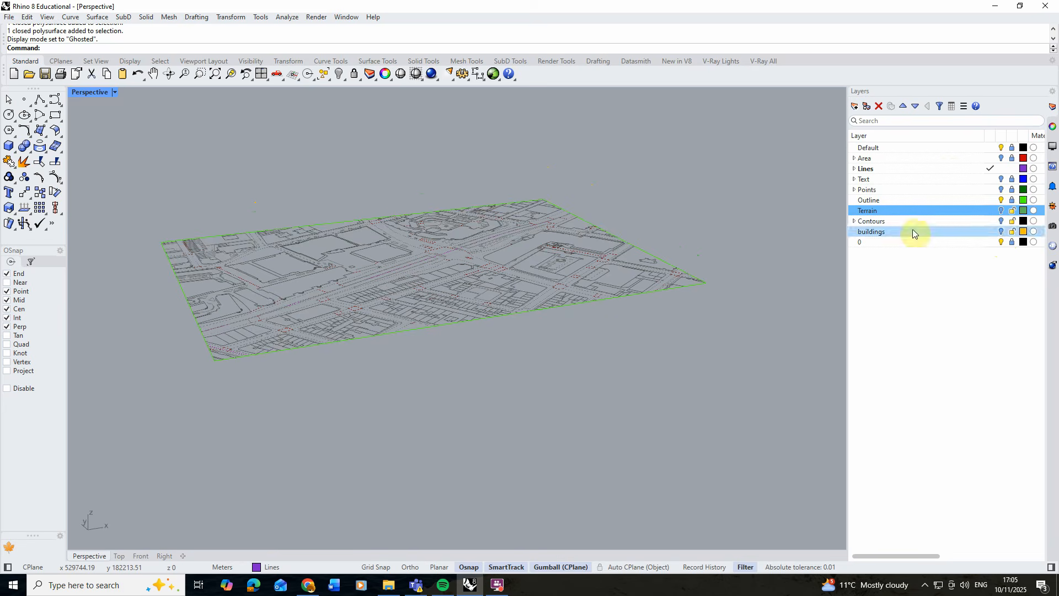
{"action": "right_click_drag", "start_coordinate": [466, 241], "coordinate": [366, 337]}
{"action": "scroll", "coordinate": [366, 336], "scroll_direction": "up", "scroll_amount": 7}
{"action": "scroll", "coordinate": [496, 253], "scroll_direction": "down", "scroll_amount": 4}
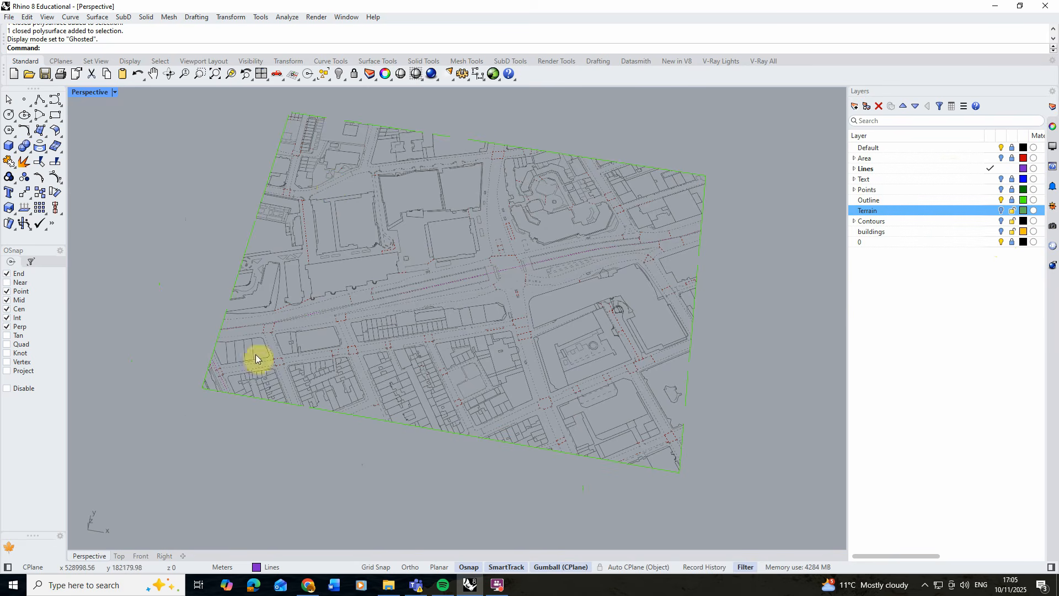
Step: Expand the Lines layer and hide its Building Outline and Building Division sublayers
{"action": "left_click", "coordinate": [854, 169]}
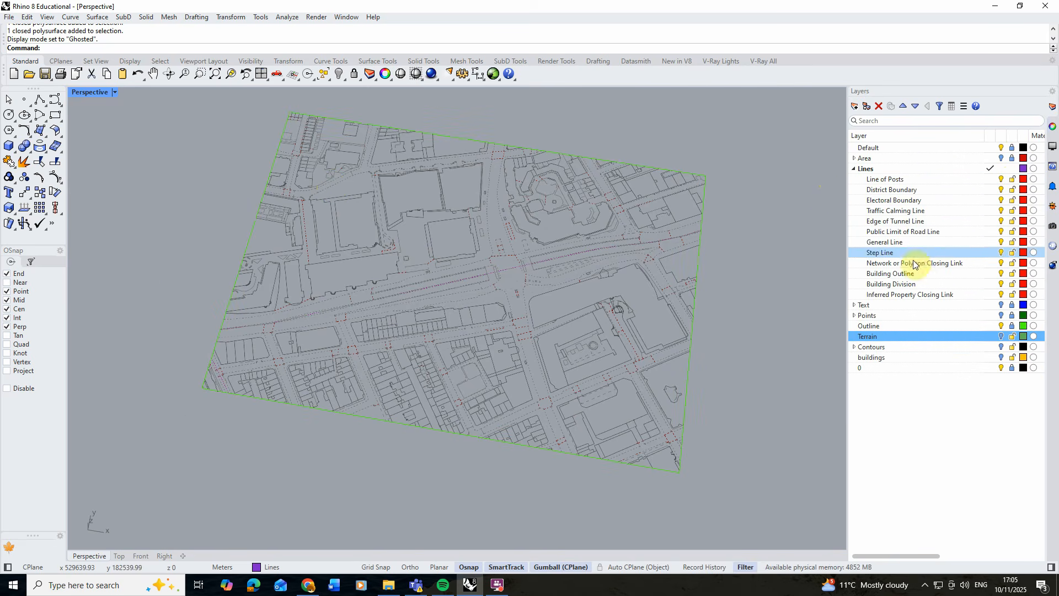
{"action": "left_click", "coordinate": [1000, 273]}
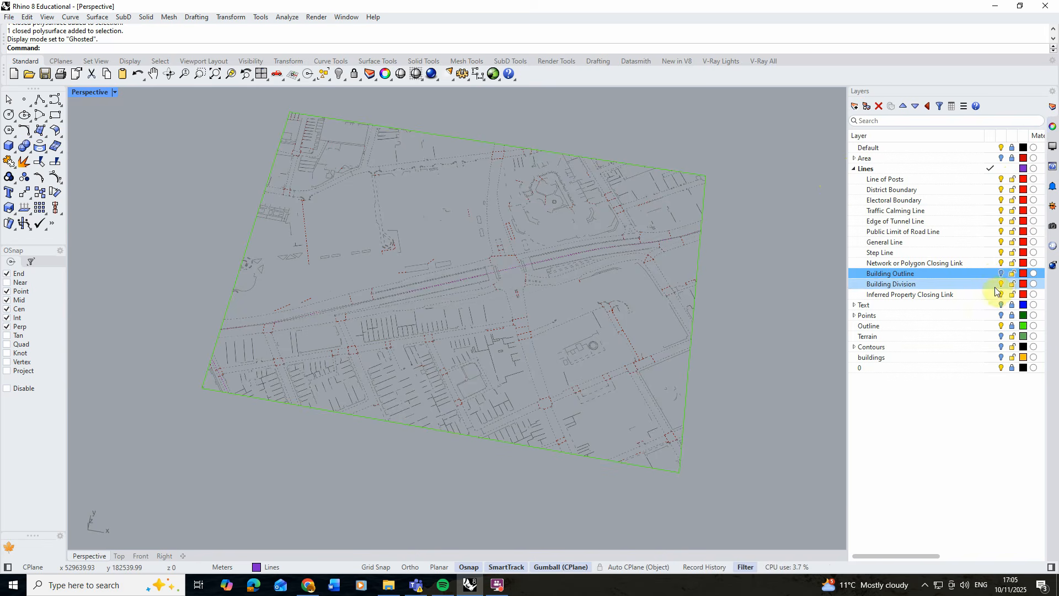
{"action": "left_click", "coordinate": [1001, 284]}
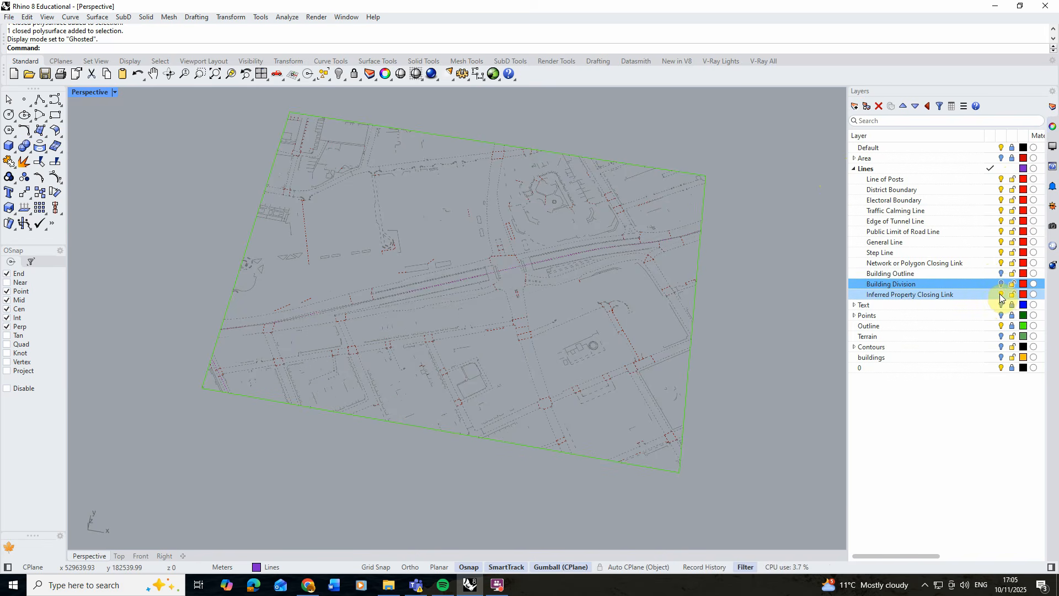
{"action": "left_click", "coordinate": [1000, 295]}
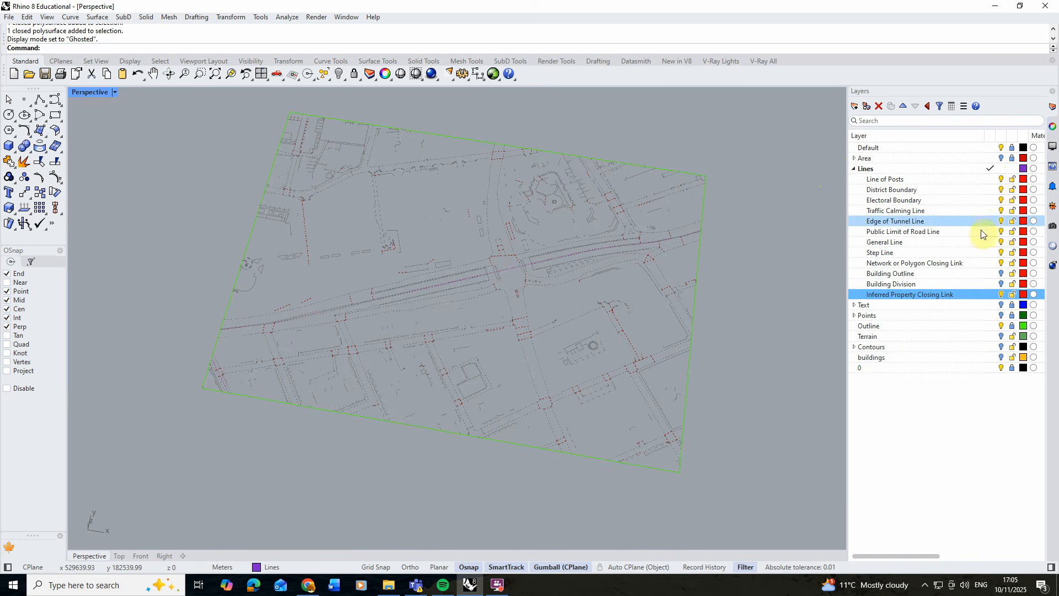
Step: Hide the Electoral Boundary, District Boundary, Line of Posts and Edge of Tunnel Line sublayers
{"action": "left_click", "coordinate": [1001, 200]}
{"action": "left_click", "coordinate": [1000, 189]}
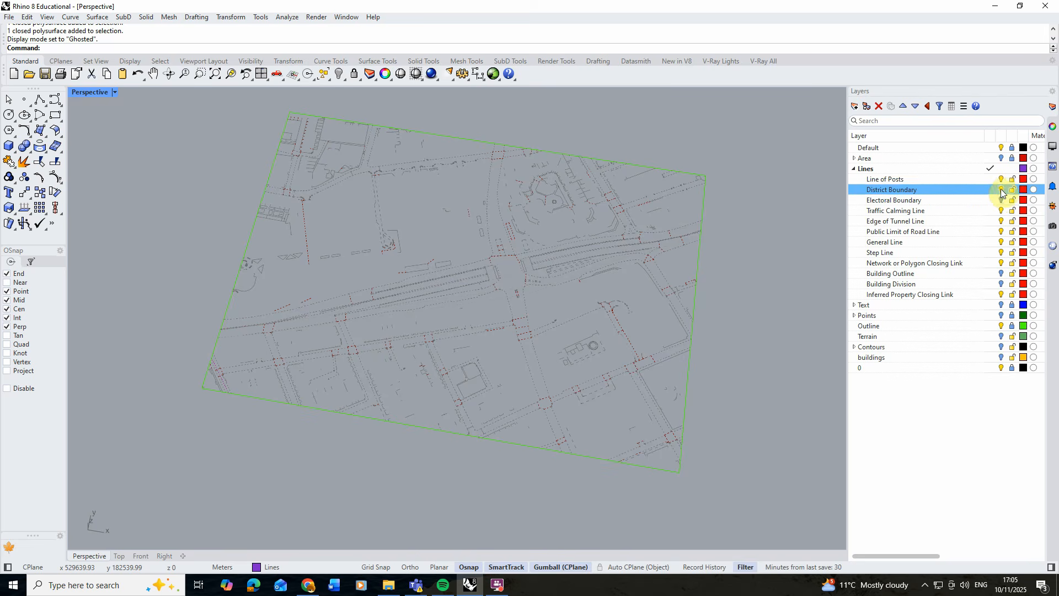
{"action": "left_click", "coordinate": [1001, 179]}
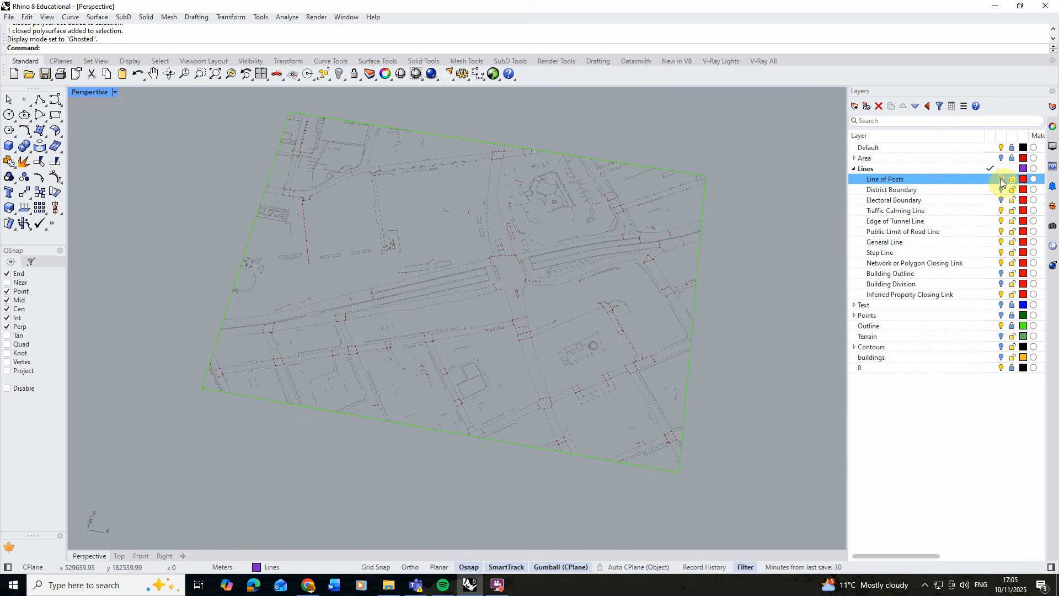
{"action": "left_click", "coordinate": [1002, 220]}
{"action": "left_click", "coordinate": [1002, 210]}
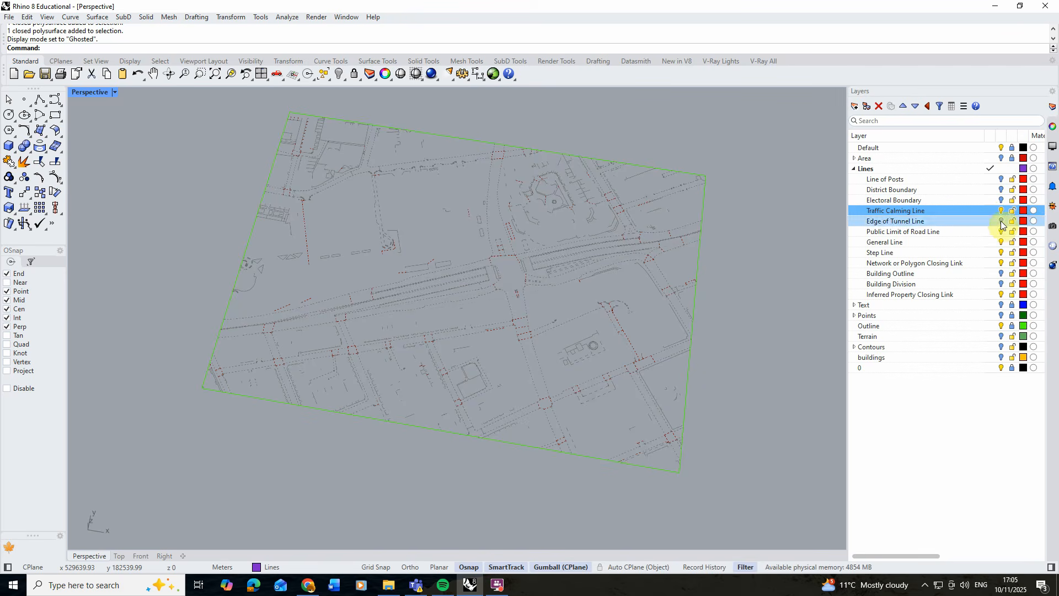
Step: Copy all the visible map lines straight up above the originals, using Copy with Vertical=Yes from the outline's corner
{"action": "right_click_drag", "start_coordinate": [433, 323], "coordinate": [427, 249]}
{"action": "scroll", "coordinate": [436, 267], "scroll_direction": "down", "scroll_amount": 5}
{"action": "left_click_drag", "start_coordinate": [215, 339], "coordinate": [673, 160]}
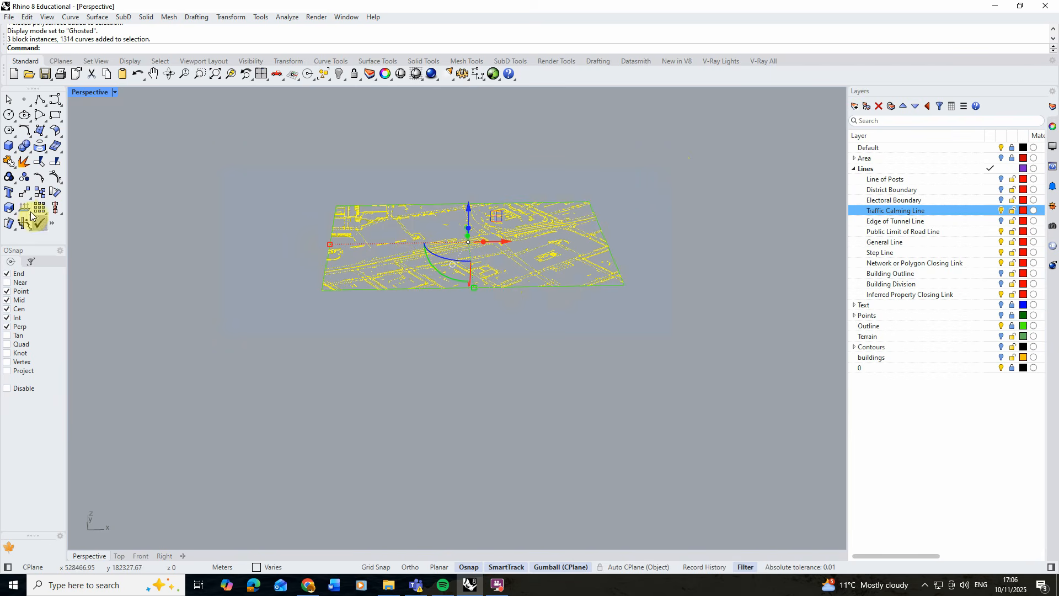
{"action": "left_click", "coordinate": [39, 195]}
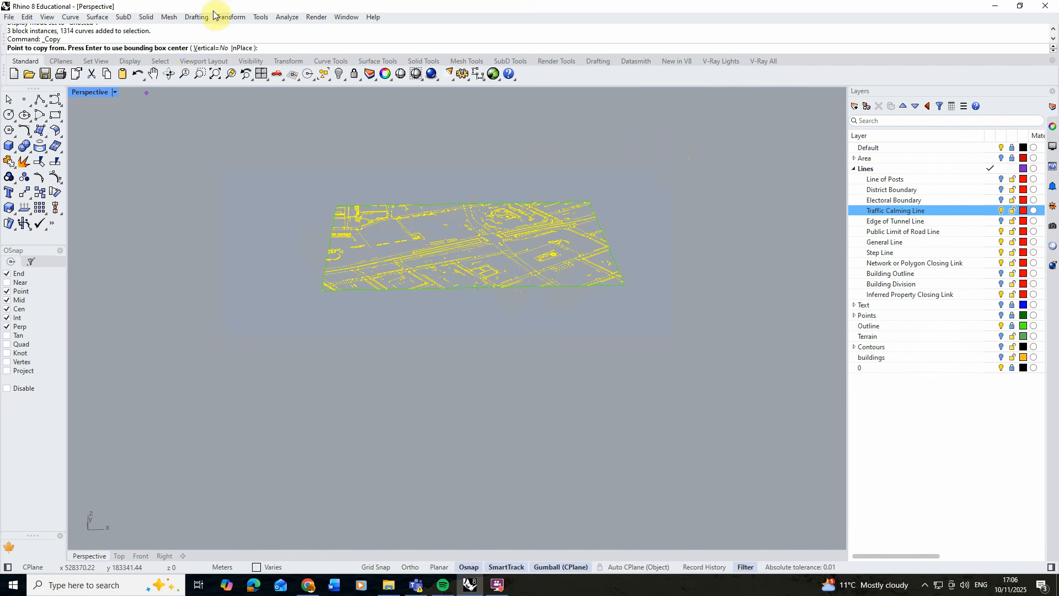
{"action": "left_click", "coordinate": [207, 48]}
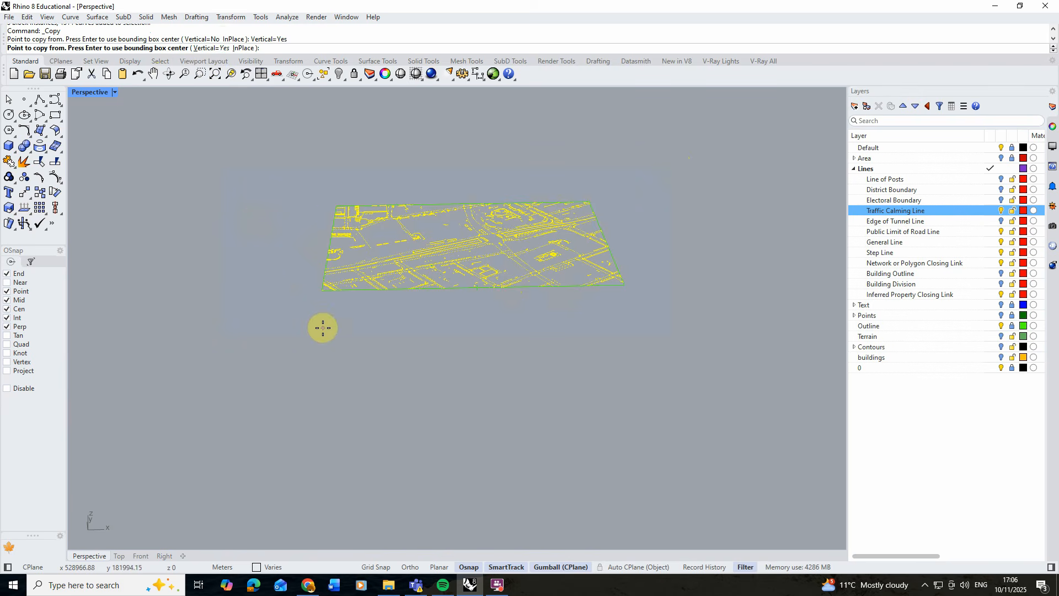
{"action": "left_click", "coordinate": [322, 291]}
{"action": "right_click_drag", "start_coordinate": [322, 285], "coordinate": [324, 249]}
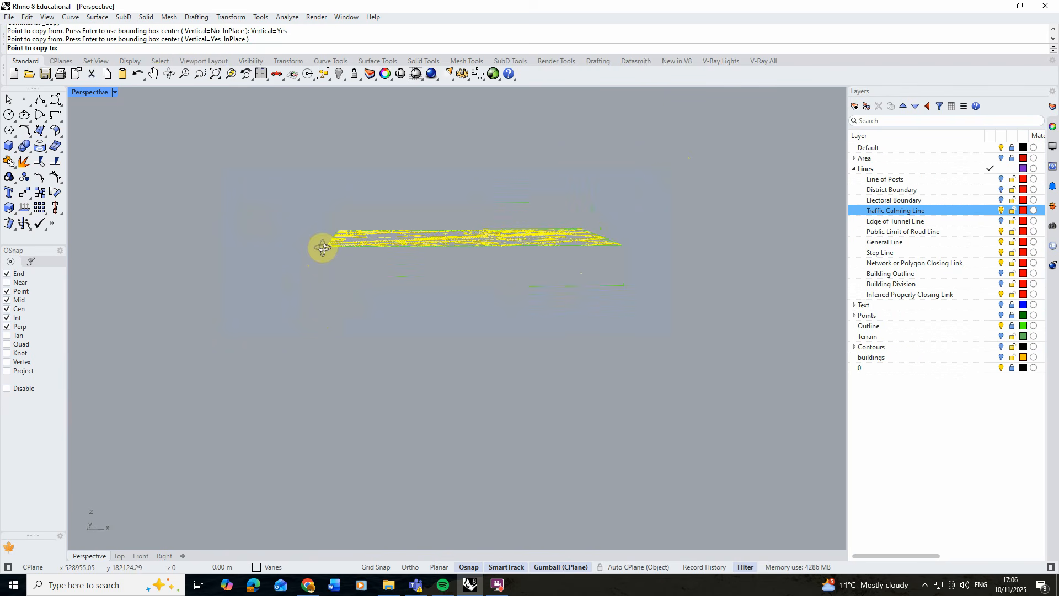
{"action": "left_click", "coordinate": [325, 132]}
{"action": "key", "text": "Return"}
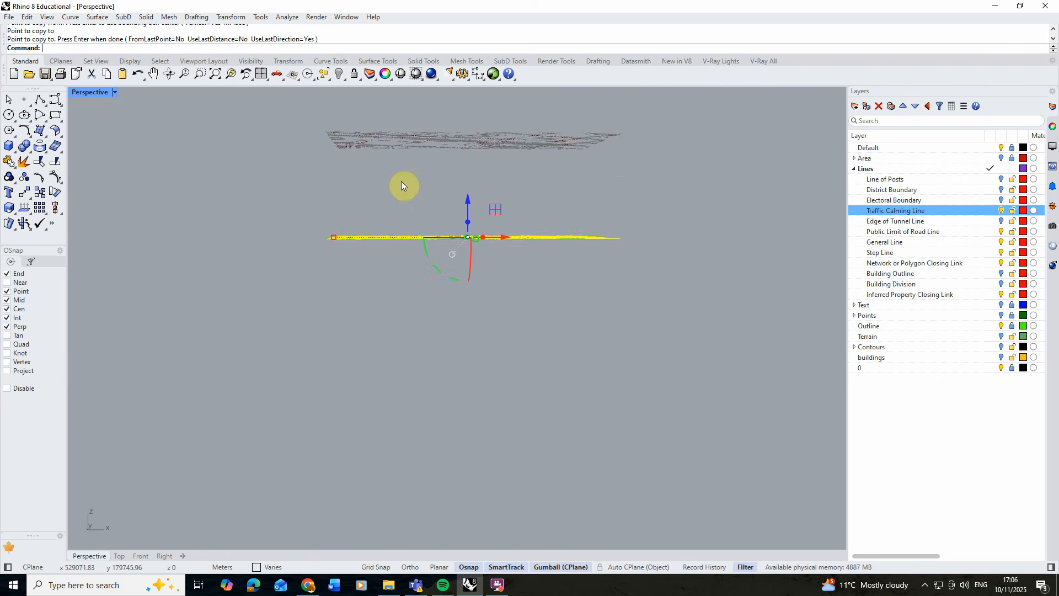
Step: Assign the raised copy of the map lines to the Default layer
{"action": "left_click", "coordinate": [402, 181]}
{"action": "right_click_drag", "start_coordinate": [403, 178], "coordinate": [303, 113]}
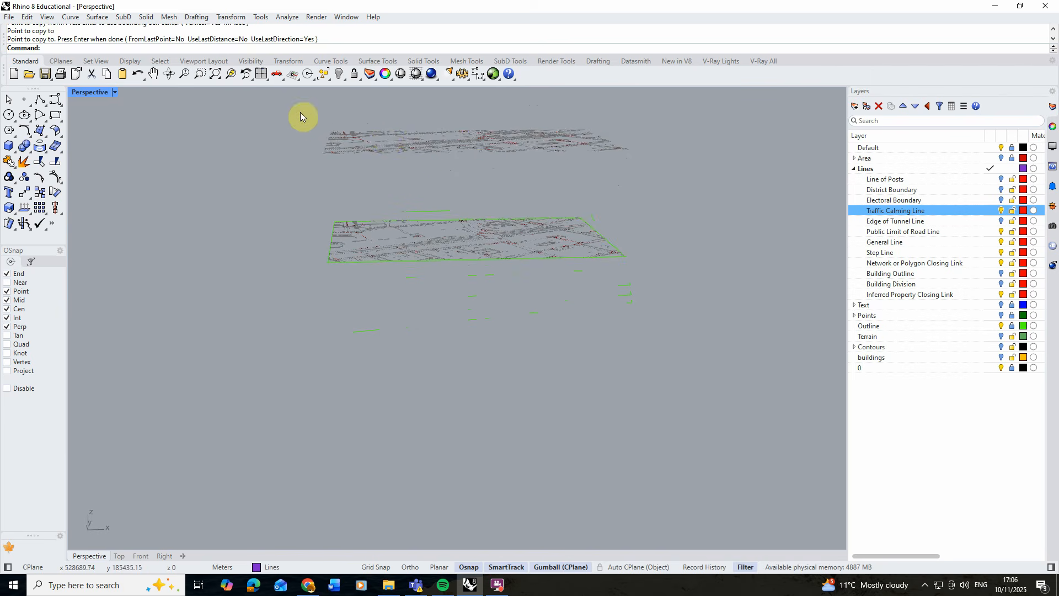
{"action": "left_click_drag", "start_coordinate": [303, 114], "coordinate": [663, 161]}
{"action": "right_click_drag", "start_coordinate": [425, 97], "coordinate": [795, 188]}
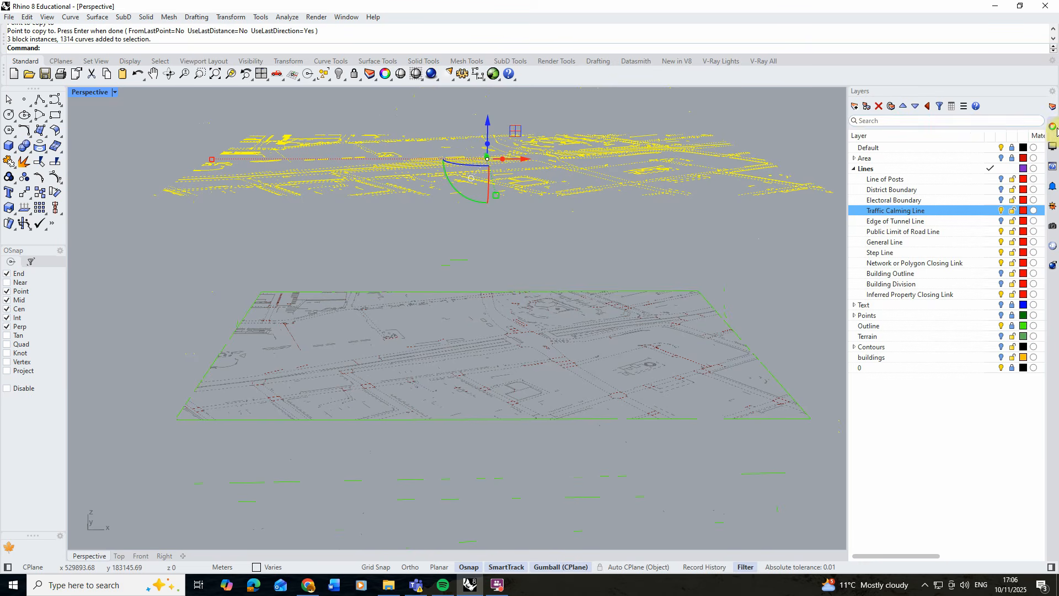
{"action": "left_click", "coordinate": [1052, 147]}
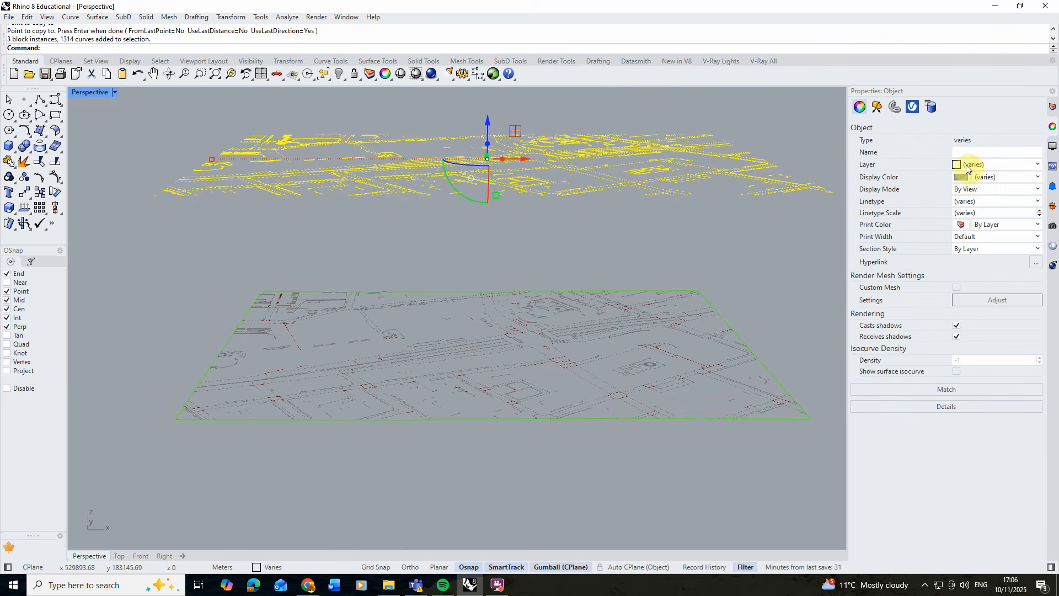
{"action": "left_click", "coordinate": [1037, 165]}
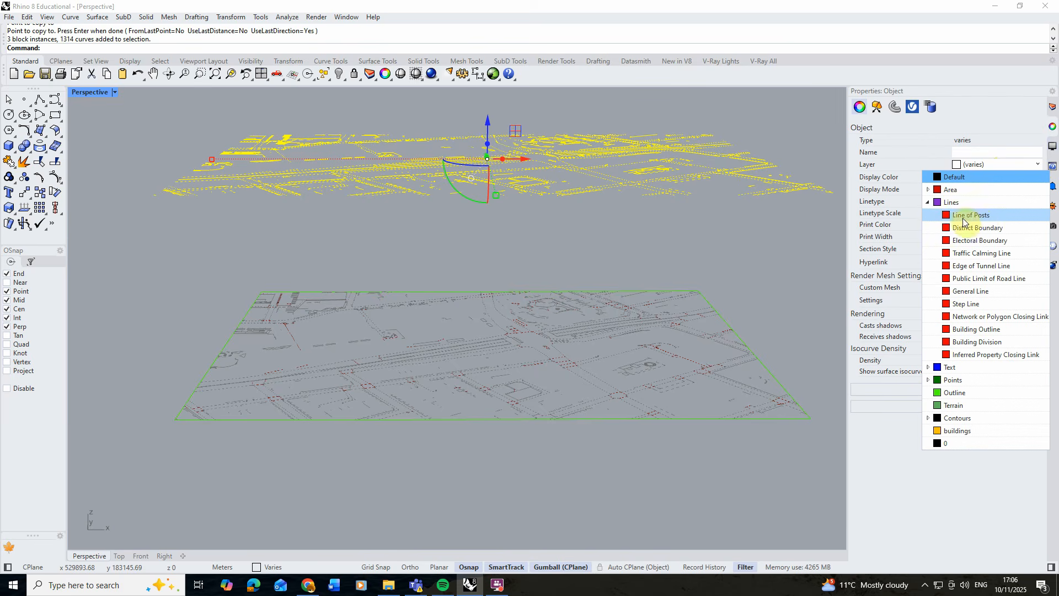
{"action": "left_click", "coordinate": [956, 178]}
Step: Give the raised lines a black display colour and the By Layer linetype, keeping their display mode at By View
{"action": "left_click", "coordinate": [961, 177]}
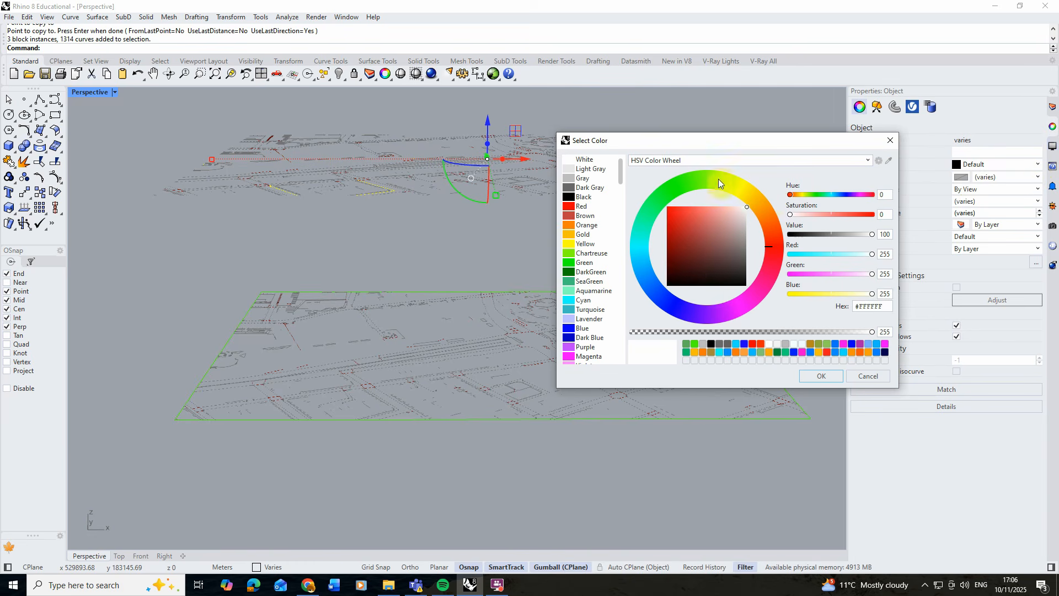
{"action": "left_click_drag", "start_coordinate": [718, 275], "coordinate": [770, 306]}
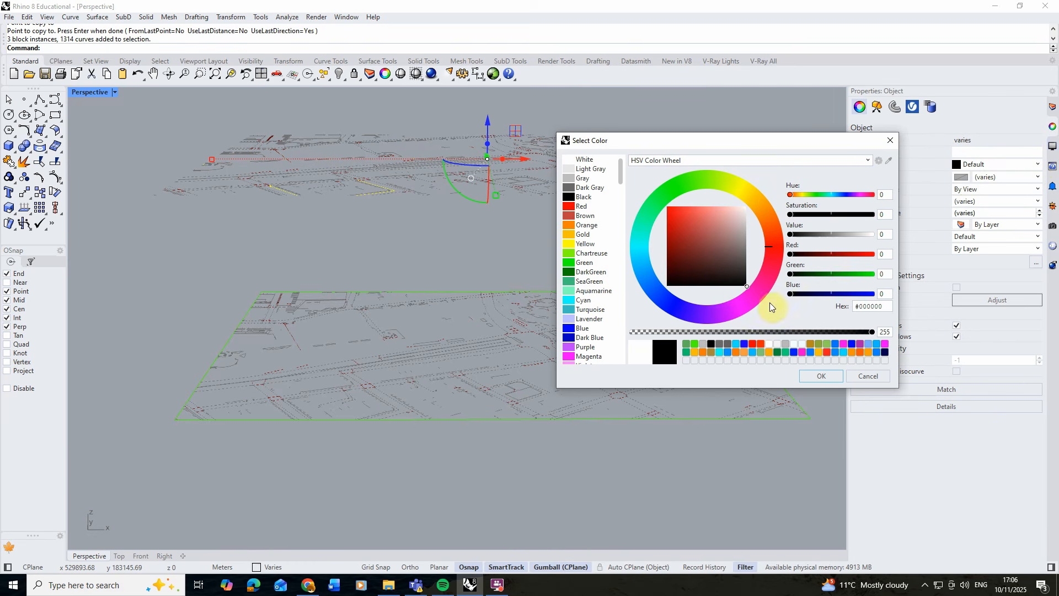
{"action": "left_click", "coordinate": [819, 374]}
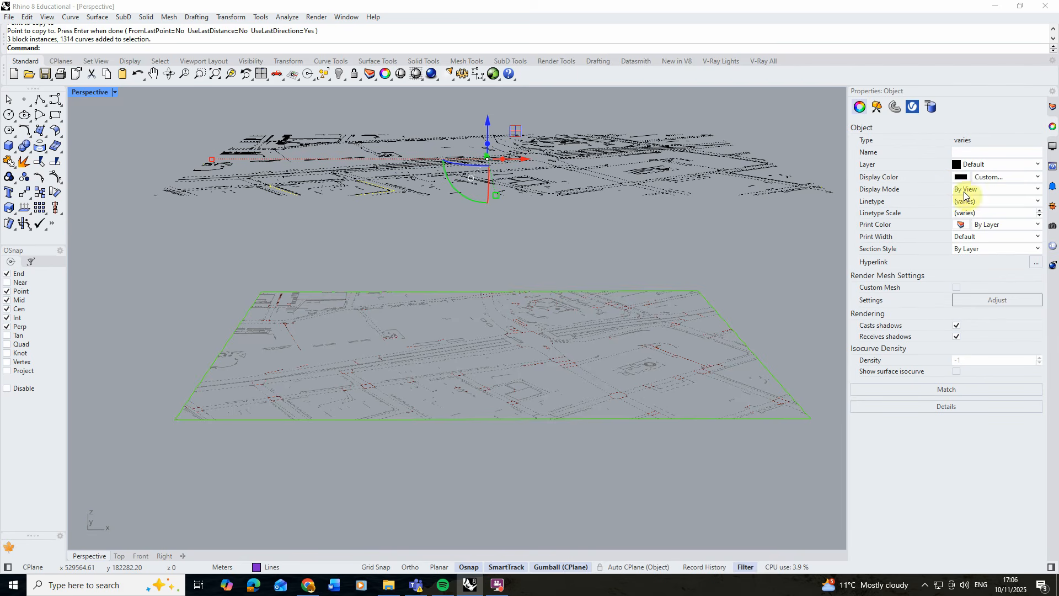
{"action": "left_click", "coordinate": [974, 206]}
{"action": "left_click", "coordinate": [973, 217]}
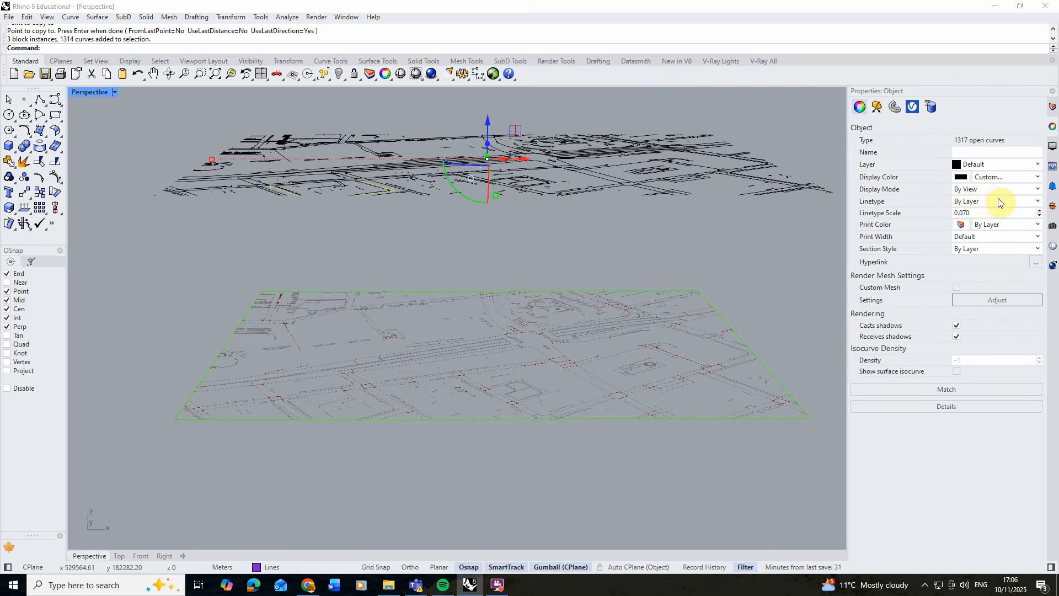
{"action": "left_click", "coordinate": [991, 190]}
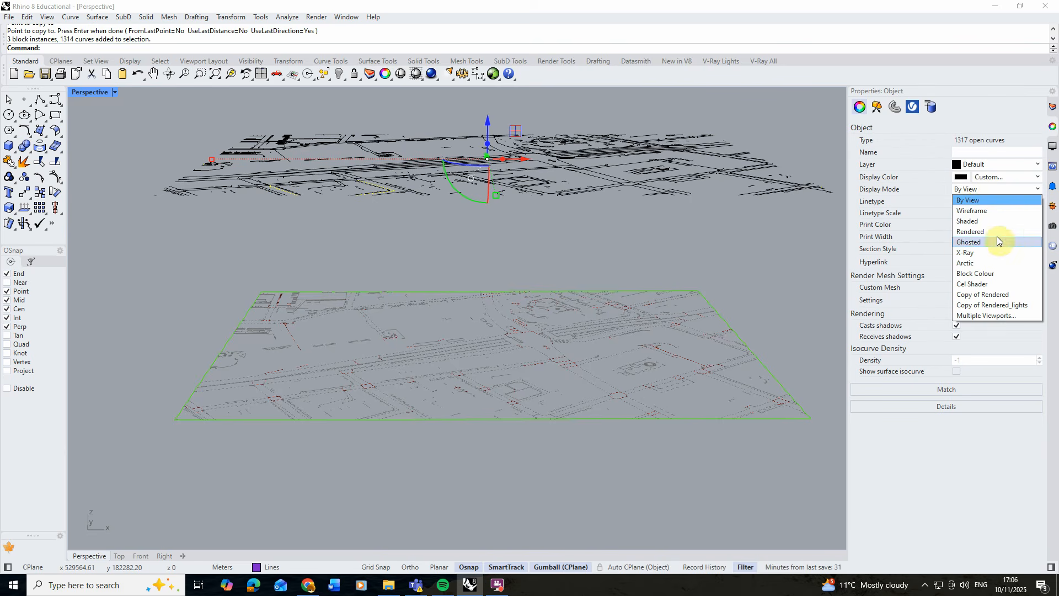
{"action": "left_click", "coordinate": [987, 199]}
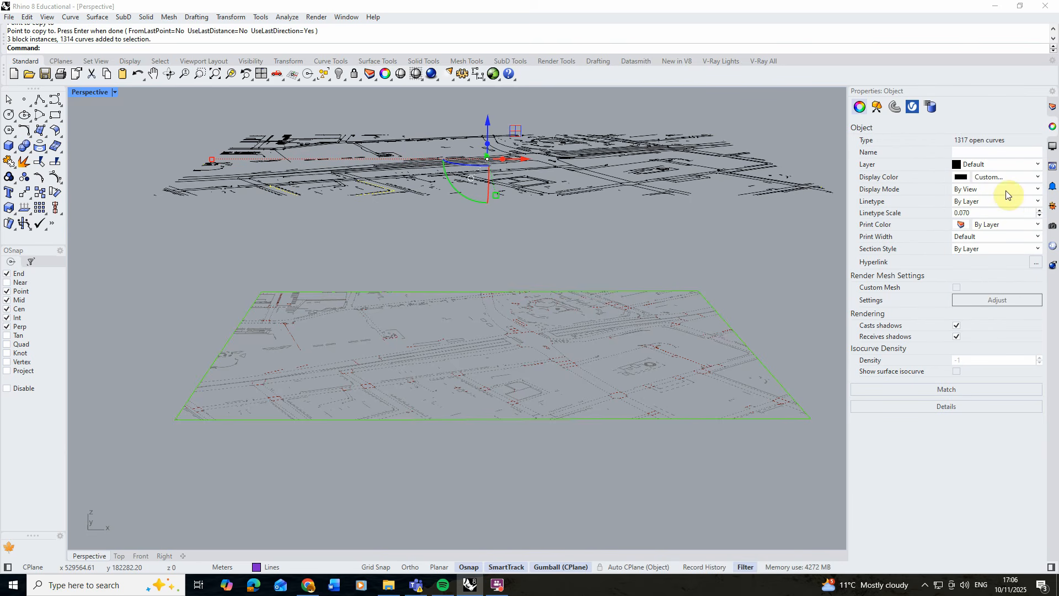
{"action": "mouse_move", "coordinate": [466, 223]}
{"action": "right_mouse_down"}
{"action": "mouse_move", "coordinate": [489, 270]}
{"action": "mouse_move", "coordinate": [437, 291]}
{"action": "mouse_move", "coordinate": [428, 209]}
{"action": "right_mouse_up"}
{"action": "scroll", "coordinate": [439, 272], "scroll_direction": "down", "scroll_amount": 9}
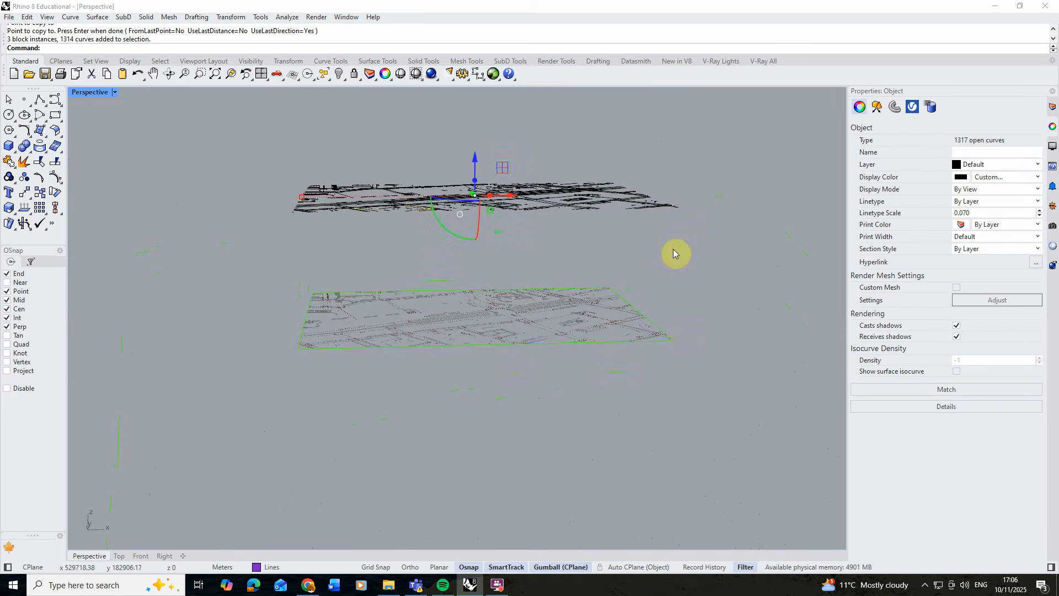
{"action": "left_click", "coordinate": [672, 254]}
{"action": "mouse_move", "coordinate": [536, 246]}
{"action": "right_mouse_down"}
{"action": "mouse_move", "coordinate": [532, 265]}
{"action": "mouse_move", "coordinate": [524, 231]}
{"action": "right_mouse_up"}
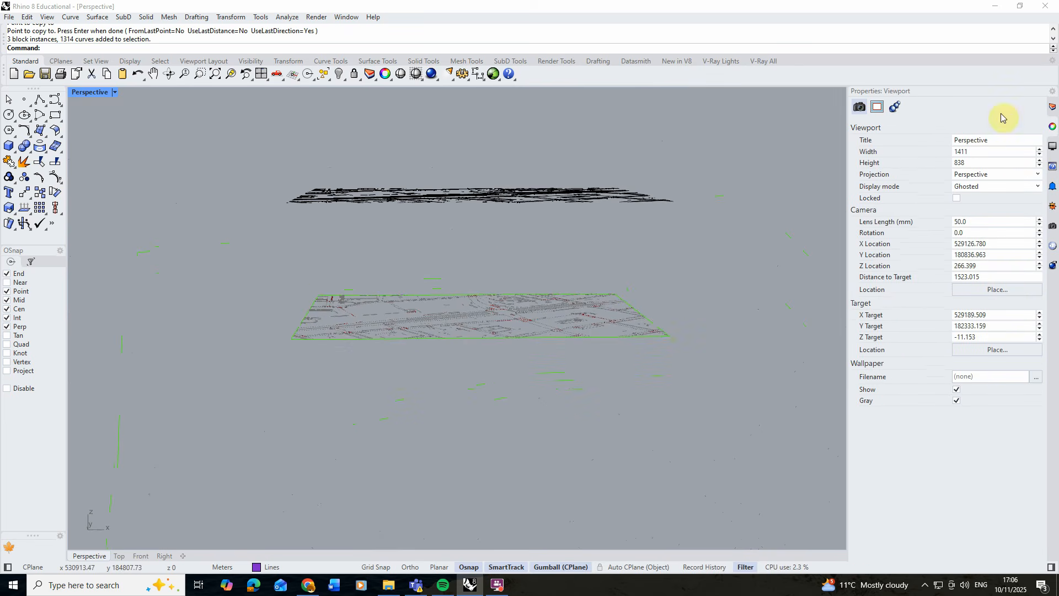
Step: Make the Terrain layer visible again beneath the raised lines
{"action": "left_click", "coordinate": [1053, 124]}
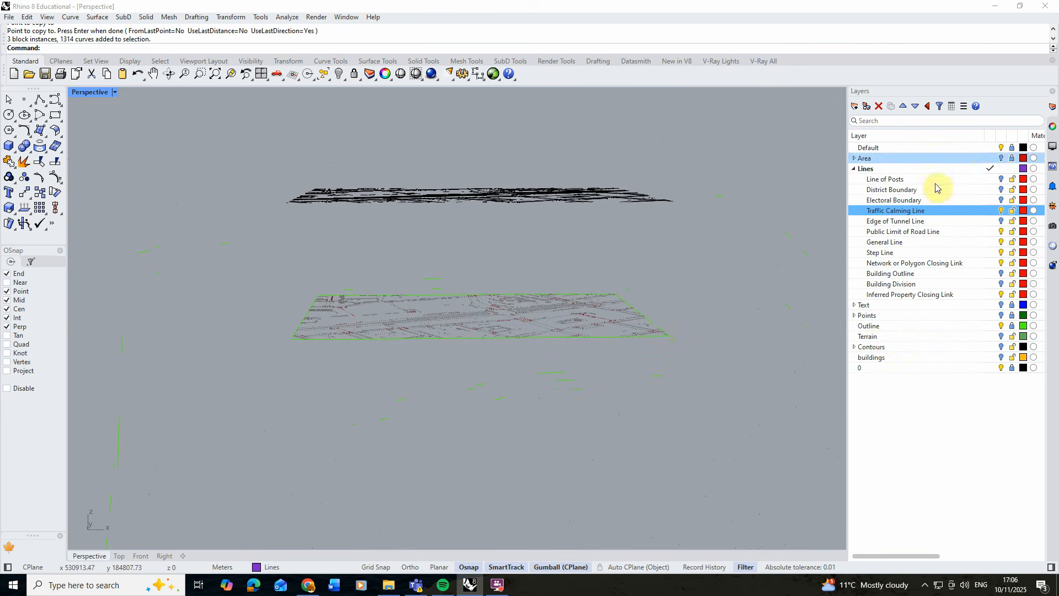
{"action": "left_click", "coordinate": [965, 336]}
{"action": "left_click", "coordinate": [1001, 336]}
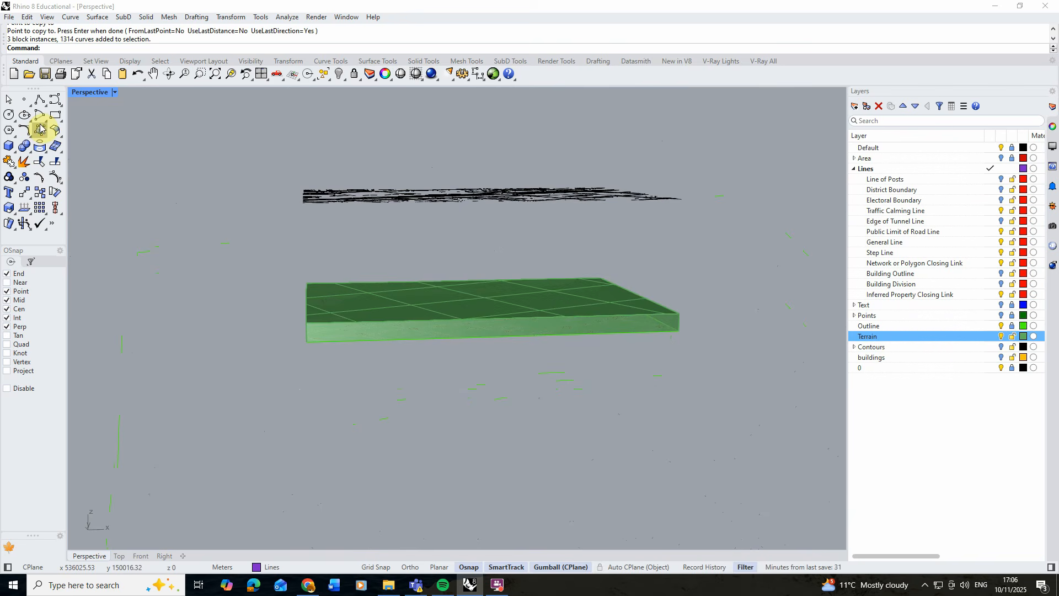
Step: Unlock the Default layer and project all the raised lines onto the terrain block's top surface, using Project with Direction=CPlaneZ
{"action": "left_click", "coordinate": [37, 152]}
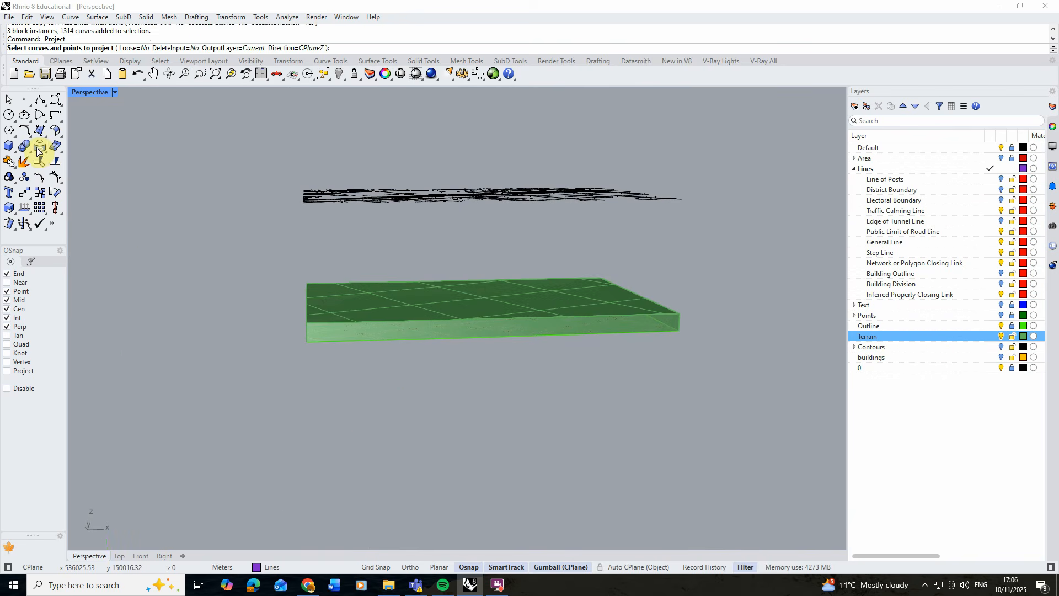
{"action": "left_click_drag", "start_coordinate": [237, 138], "coordinate": [726, 215]}
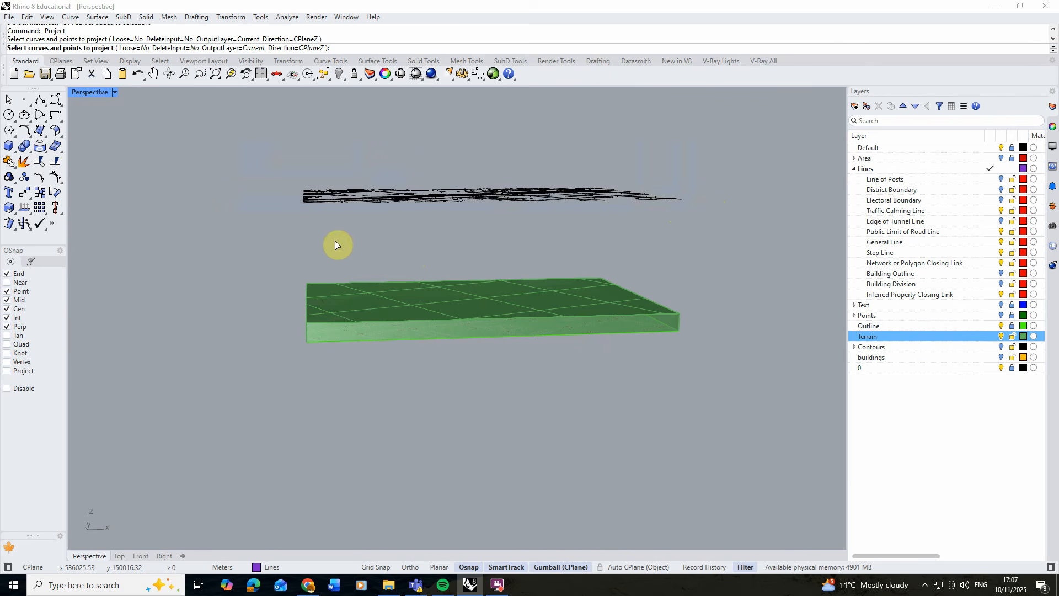
{"action": "left_click_drag", "start_coordinate": [232, 235], "coordinate": [743, 148]}
{"action": "left_click", "coordinate": [883, 147]}
{"action": "left_click_drag", "start_coordinate": [202, 144], "coordinate": [742, 233]}
{"action": "right_click_drag", "start_coordinate": [742, 233], "coordinate": [711, 193]}
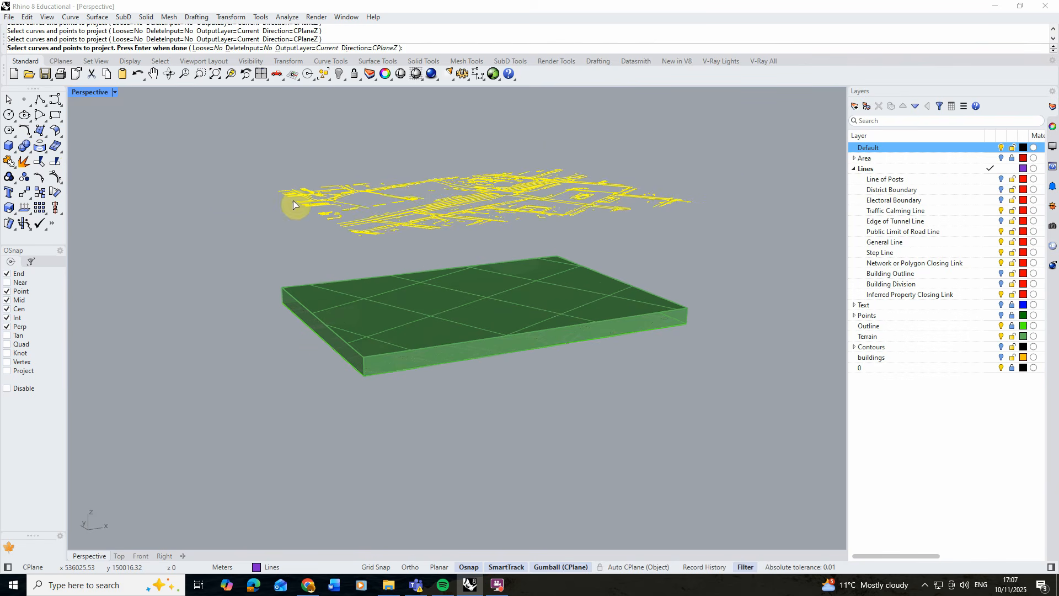
{"action": "key", "text": "Return"}
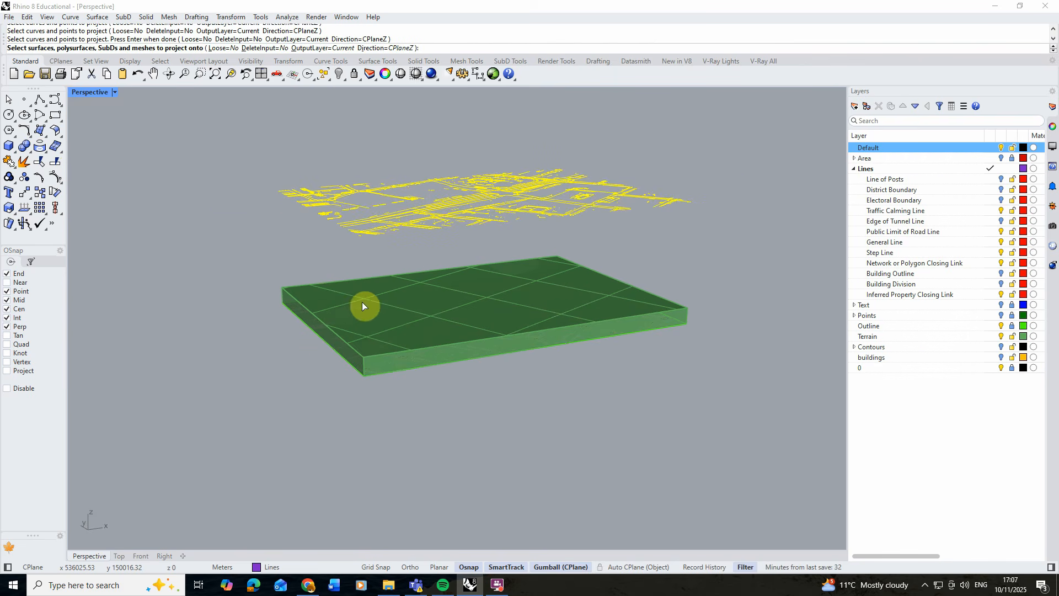
{"action": "left_click", "coordinate": [368, 334]}
{"action": "left_click", "coordinate": [414, 353]}
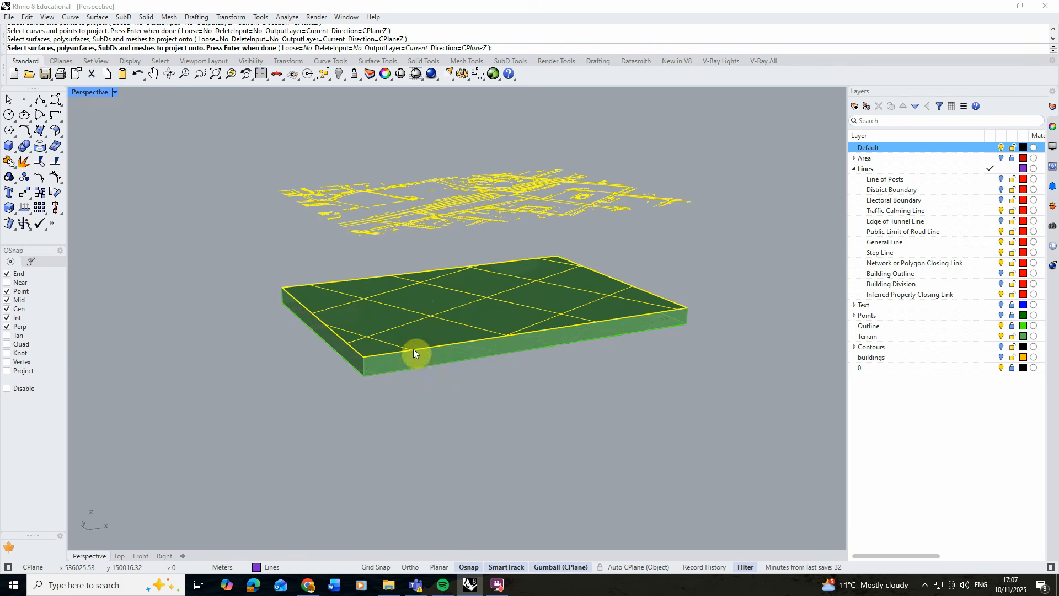
{"action": "right_click_drag", "start_coordinate": [385, 347], "coordinate": [399, 329]}
{"action": "key", "text": "Return"}
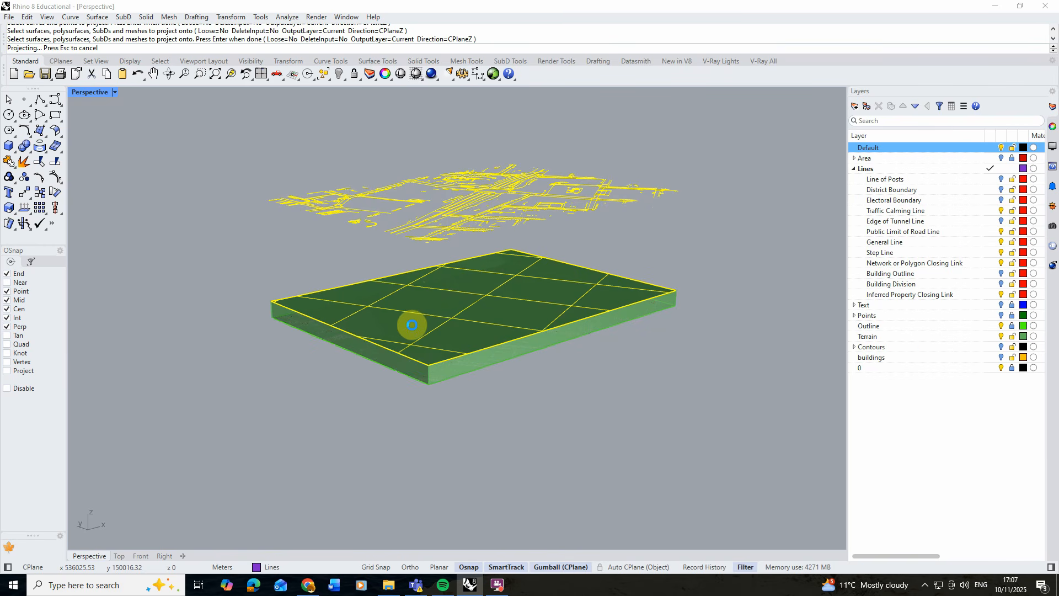
{"action": "left_click", "coordinate": [605, 407]}
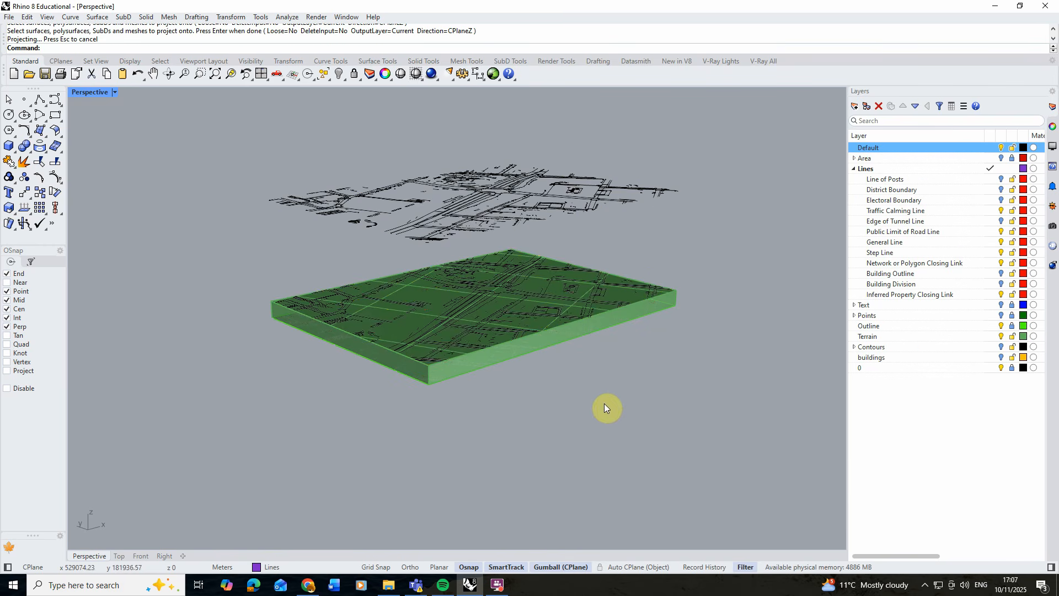
Step: Delete the raised line copy above the terrain and make the buildings layer visible again
{"action": "right_click_drag", "start_coordinate": [605, 407], "coordinate": [233, 221]}
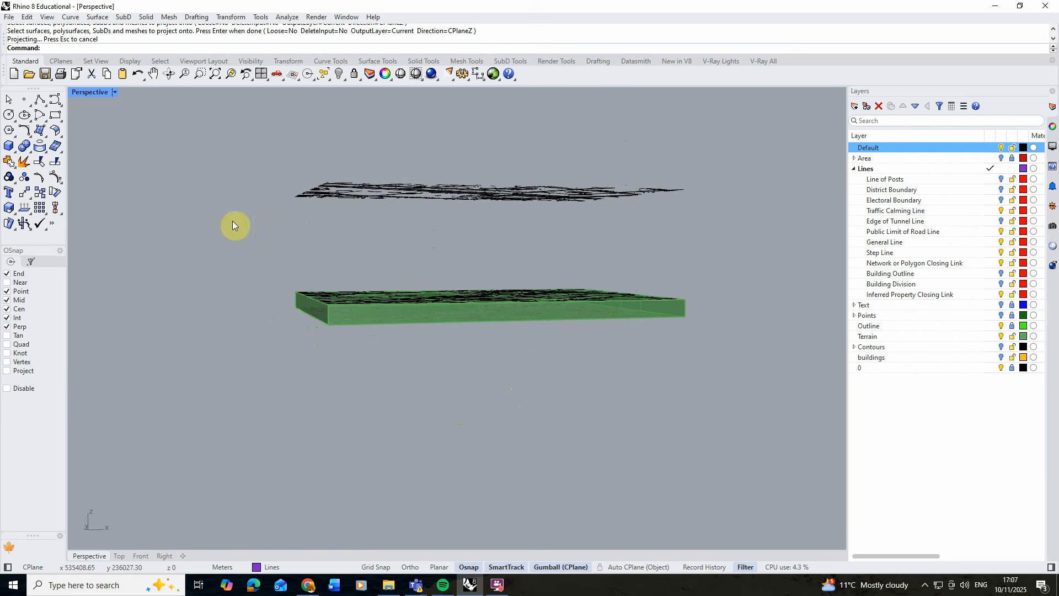
{"action": "left_click_drag", "start_coordinate": [427, 163], "coordinate": [740, 241]}
{"action": "key", "text": "Delete"}
{"action": "right_click_drag", "start_coordinate": [531, 224], "coordinate": [494, 343]}
{"action": "left_click", "coordinate": [1001, 357]}
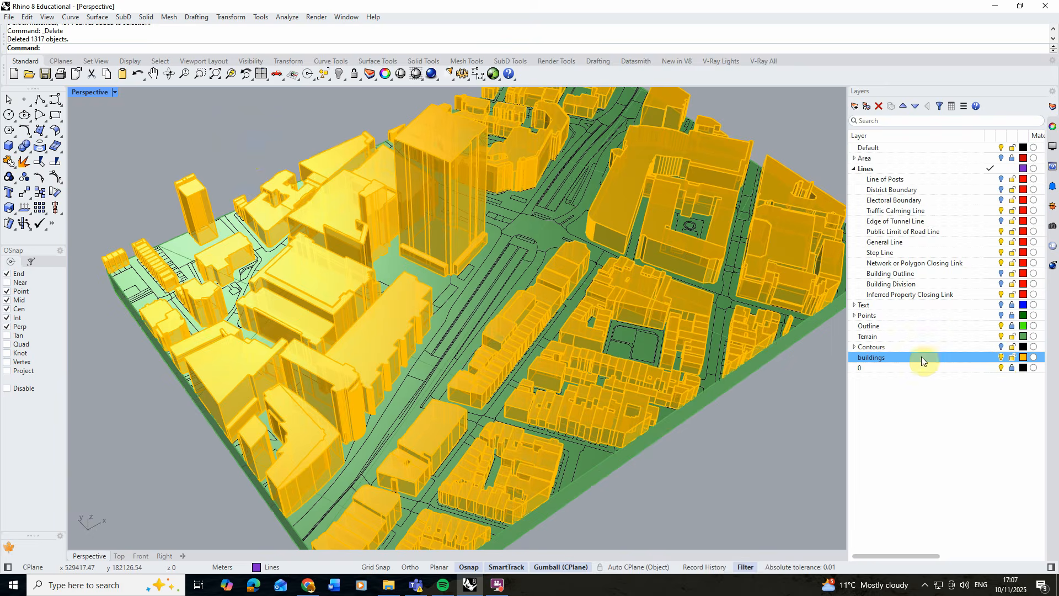
Step: Examine the projected road lines between the buildings, both close up at the main junction and across the whole site model
{"action": "right_click_drag", "start_coordinate": [467, 276], "coordinate": [384, 269]}
{"action": "scroll", "coordinate": [494, 247], "scroll_direction": "down", "scroll_amount": 3}
{"action": "scroll", "coordinate": [384, 269], "scroll_direction": "up", "scroll_amount": 3}
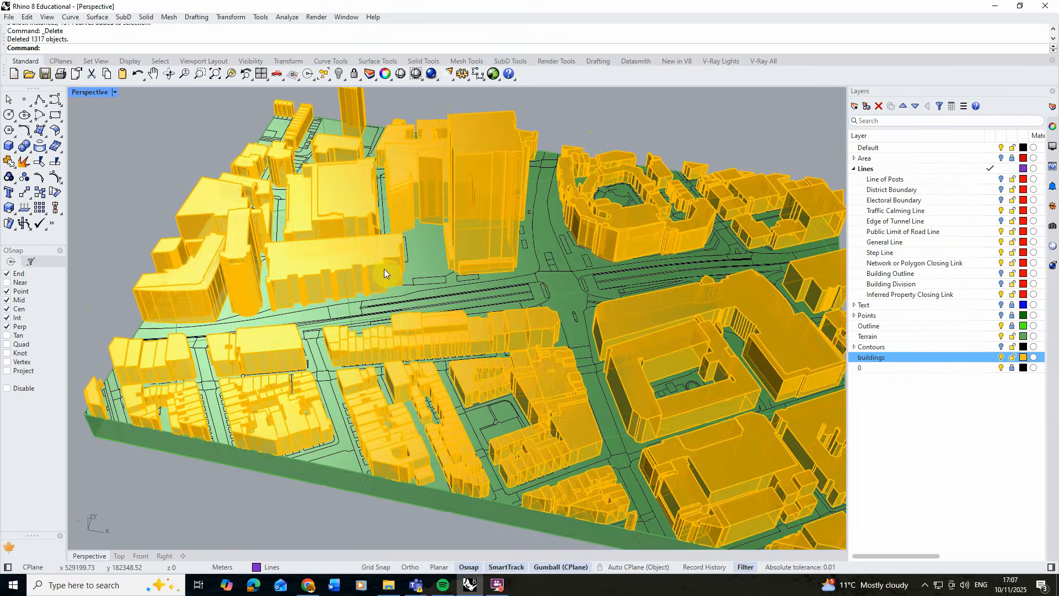
{"action": "scroll", "coordinate": [547, 267], "scroll_direction": "up", "scroll_amount": 6}
{"action": "right_click_drag", "start_coordinate": [547, 268], "coordinate": [445, 266]}
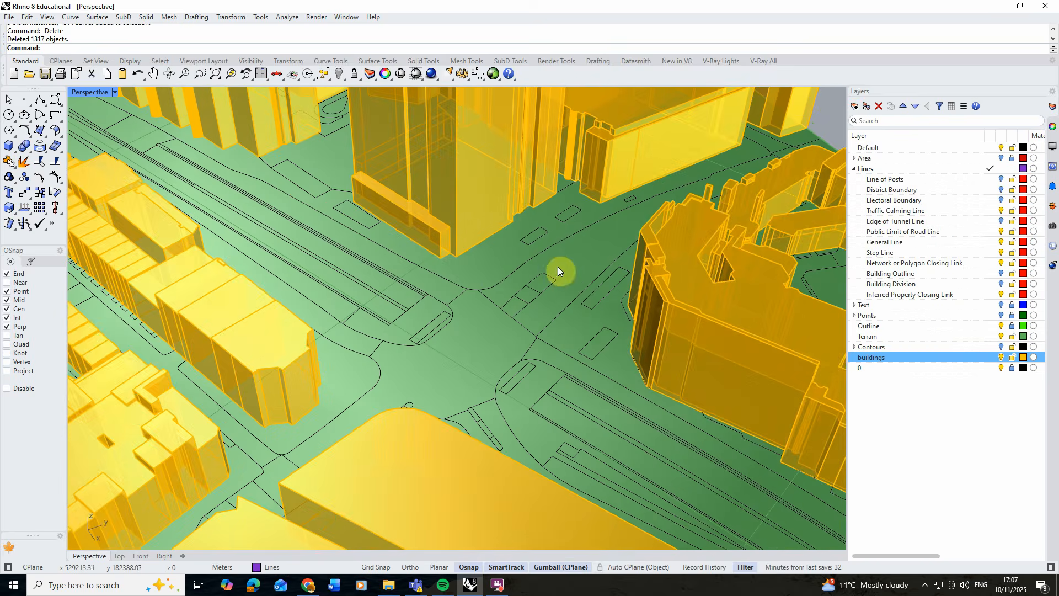
{"action": "scroll", "coordinate": [558, 267], "scroll_direction": "down", "scroll_amount": 5}
{"action": "right_click_drag", "start_coordinate": [544, 270], "coordinate": [572, 343]}
{"action": "scroll", "coordinate": [557, 283], "scroll_direction": "down", "scroll_amount": 5}
{"action": "scroll", "coordinate": [561, 314], "scroll_direction": "up", "scroll_amount": 3}
{"action": "scroll", "coordinate": [573, 342], "scroll_direction": "down", "scroll_amount": 5}
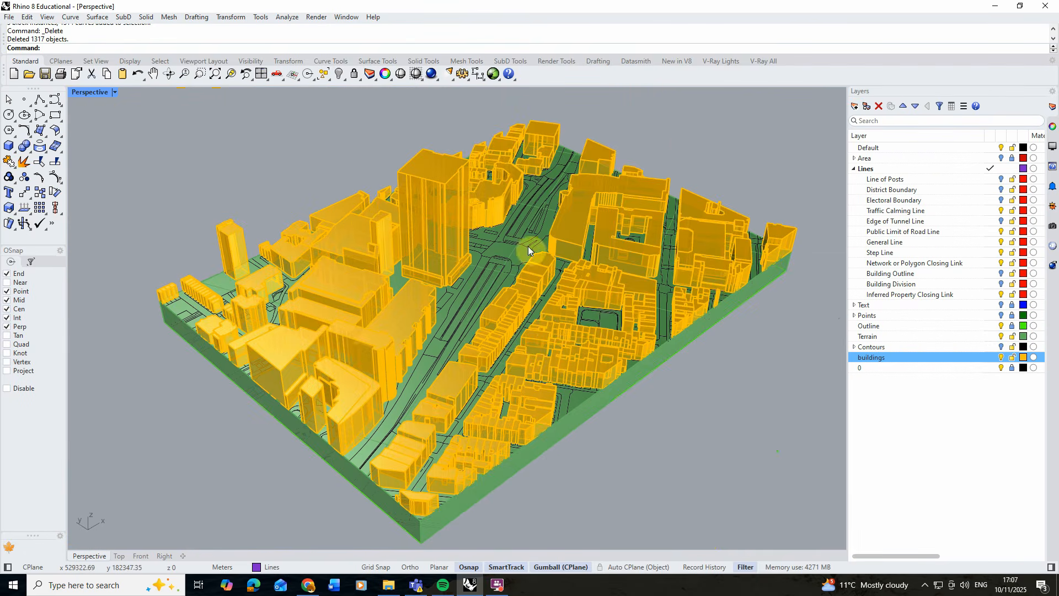
{"action": "right_click_drag", "start_coordinate": [485, 329], "coordinate": [535, 302]}
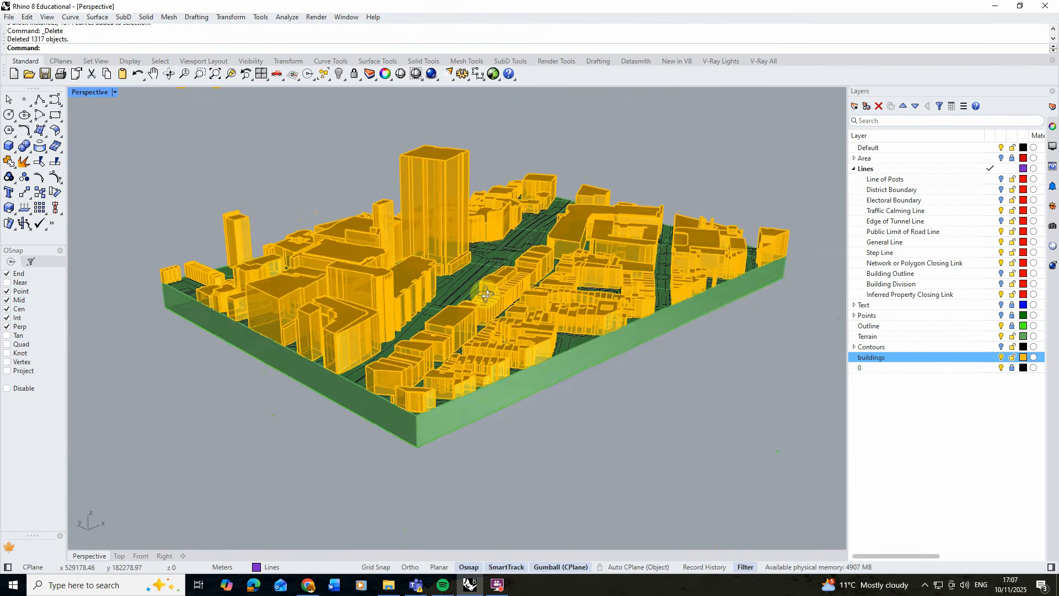